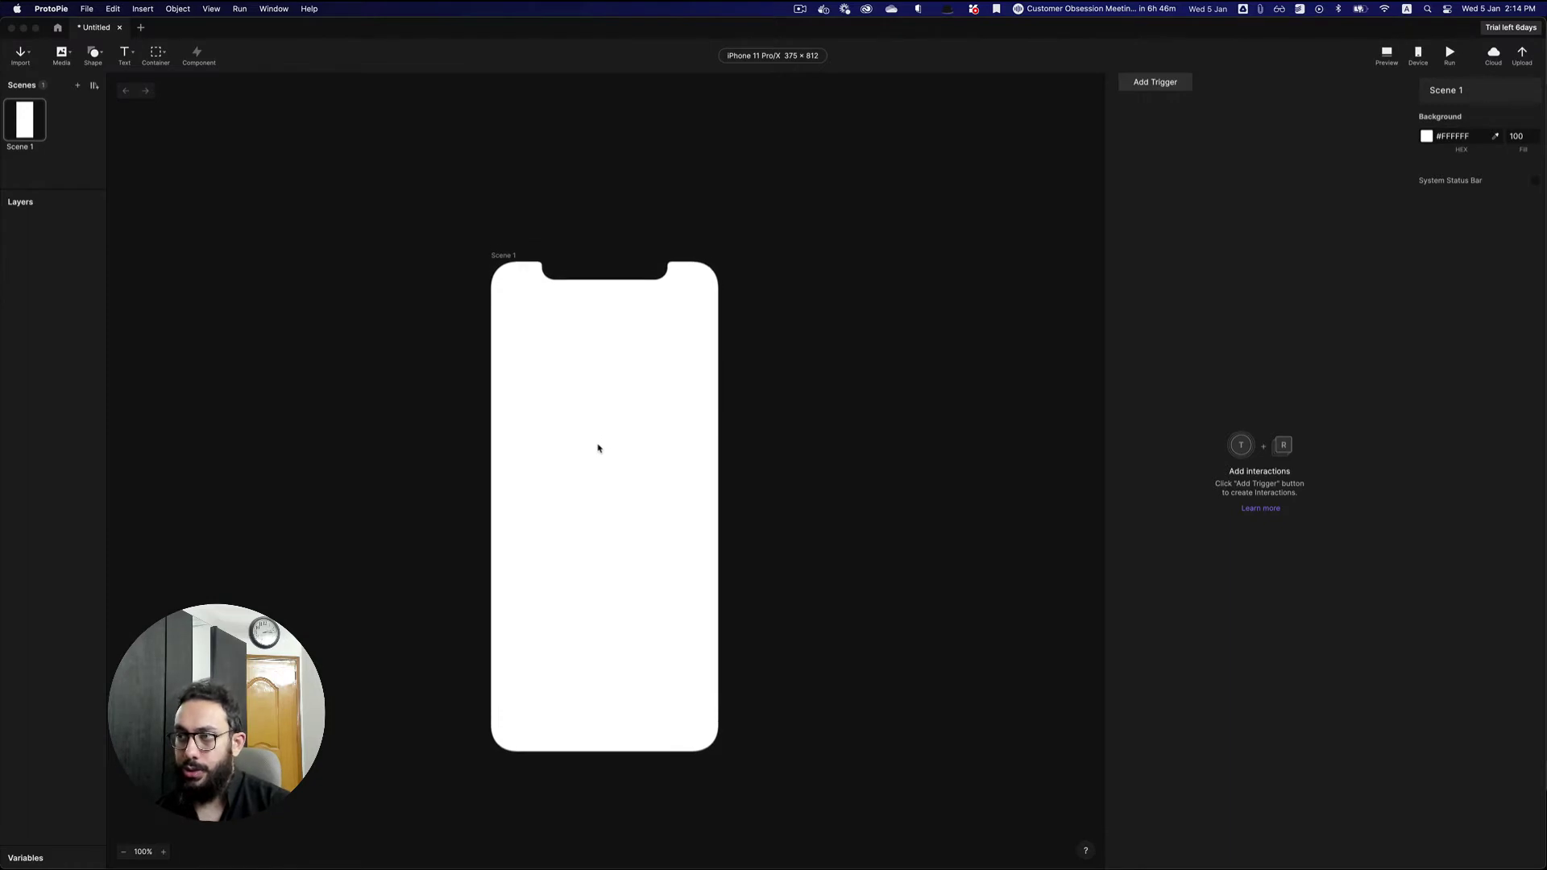
scroll(598, 502, up, 5)
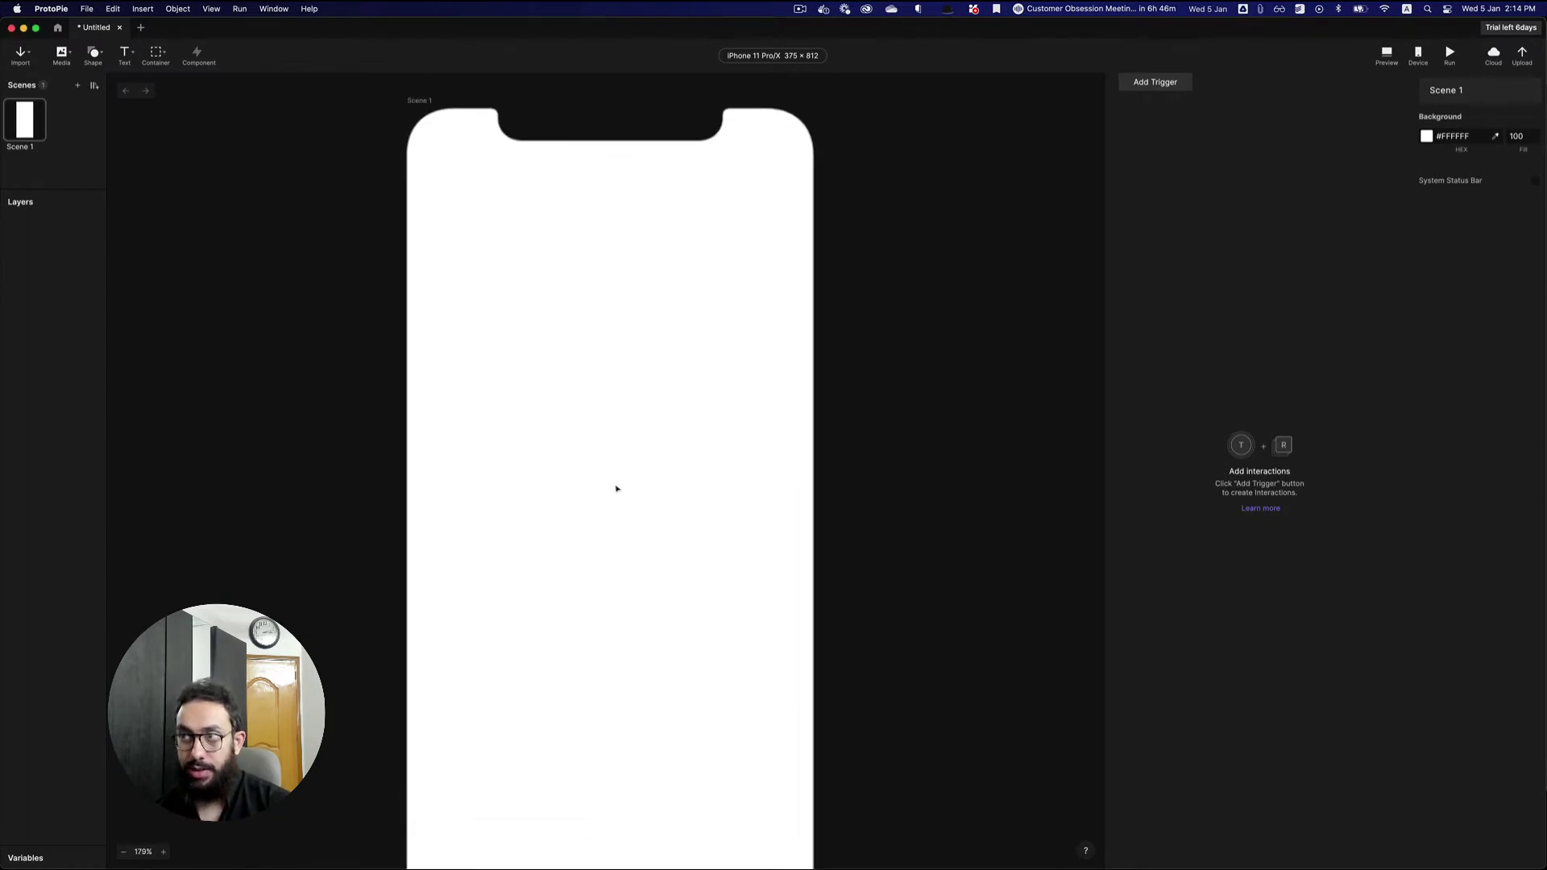
scroll(619, 486, down, 3)
scroll(629, 476, up, 6)
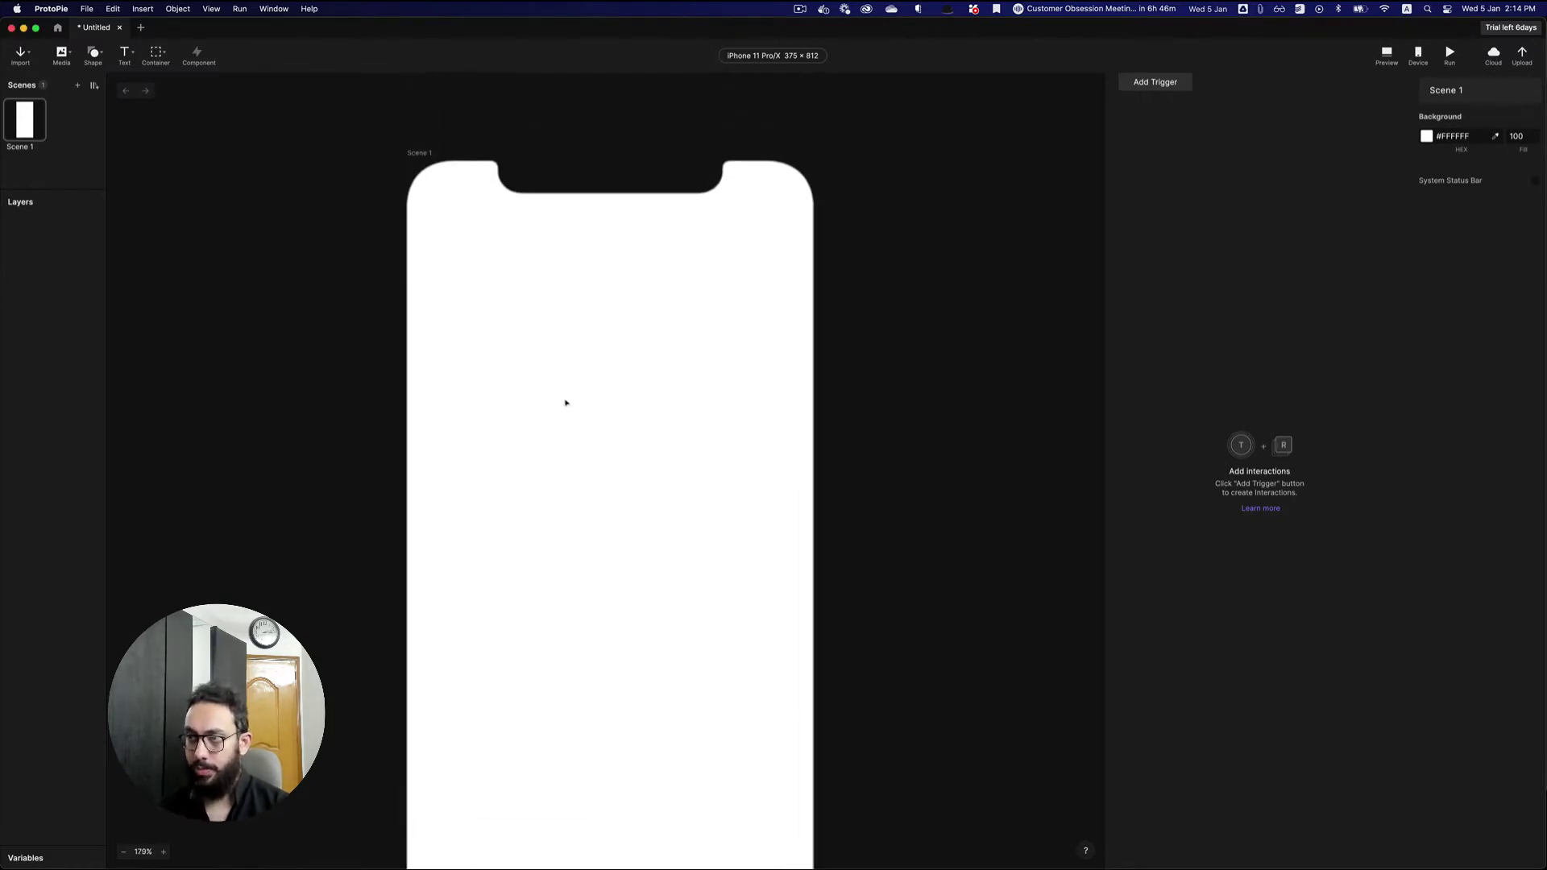
key(r)
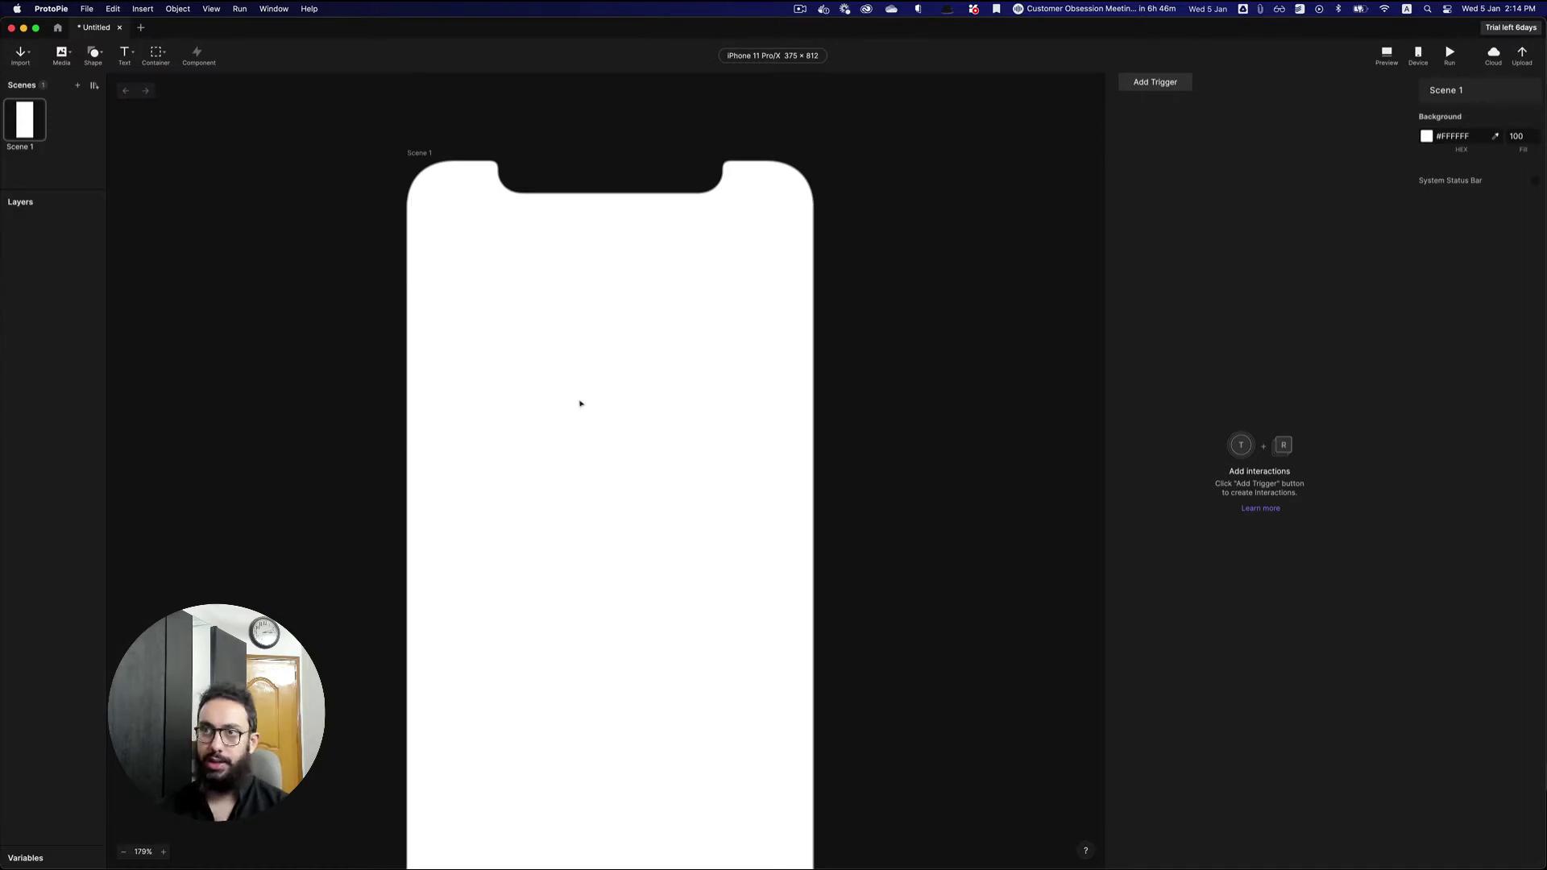
click(564, 403)
scroll(545, 394, up, 2)
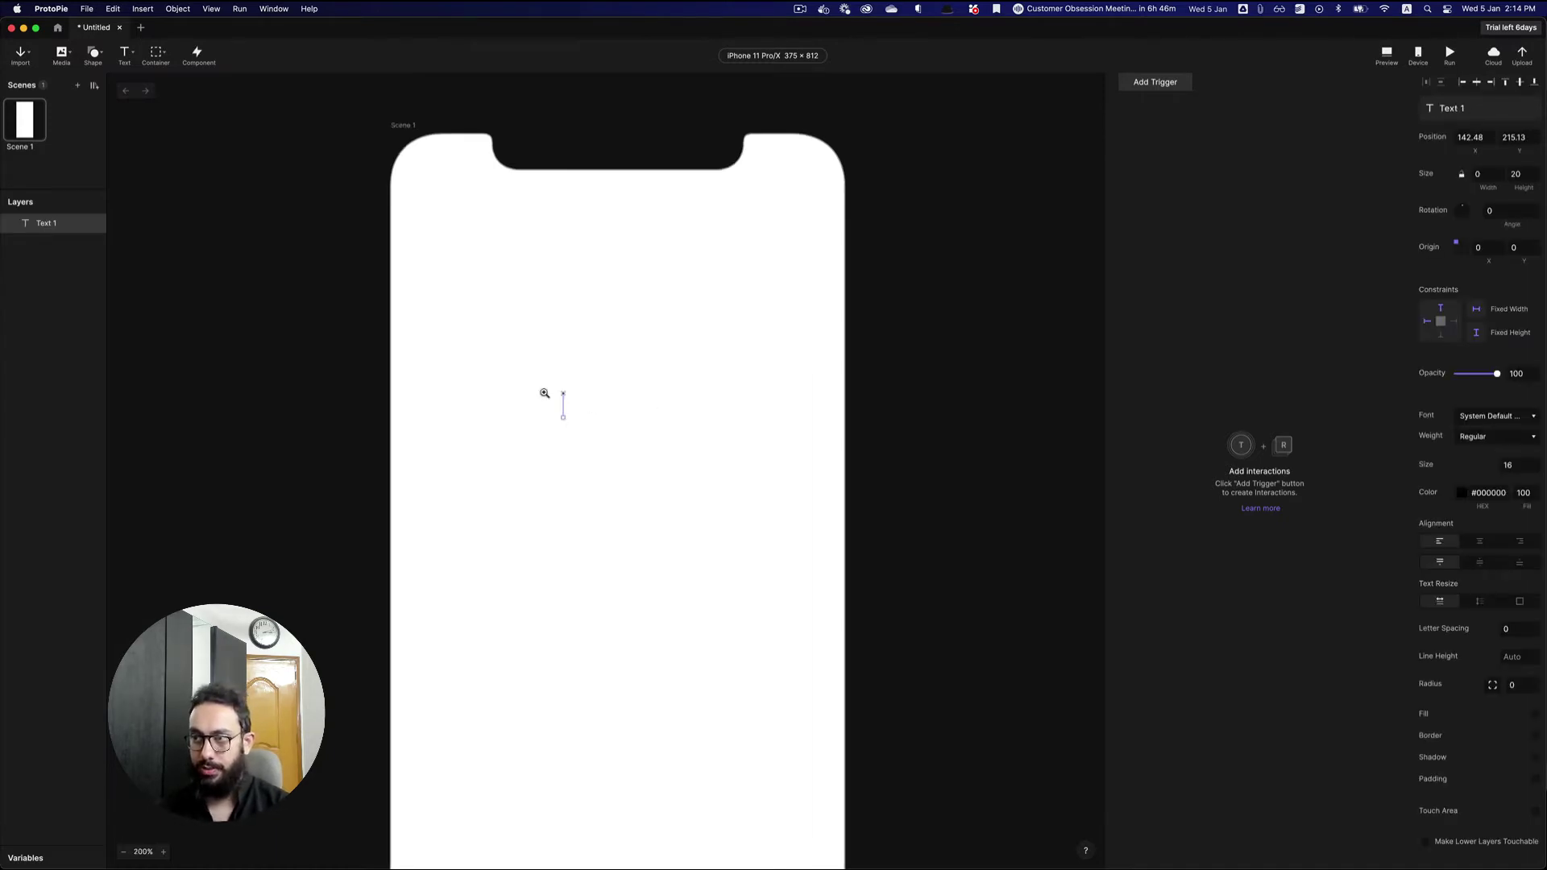
key(Escape)
scroll(564, 387, left, 1)
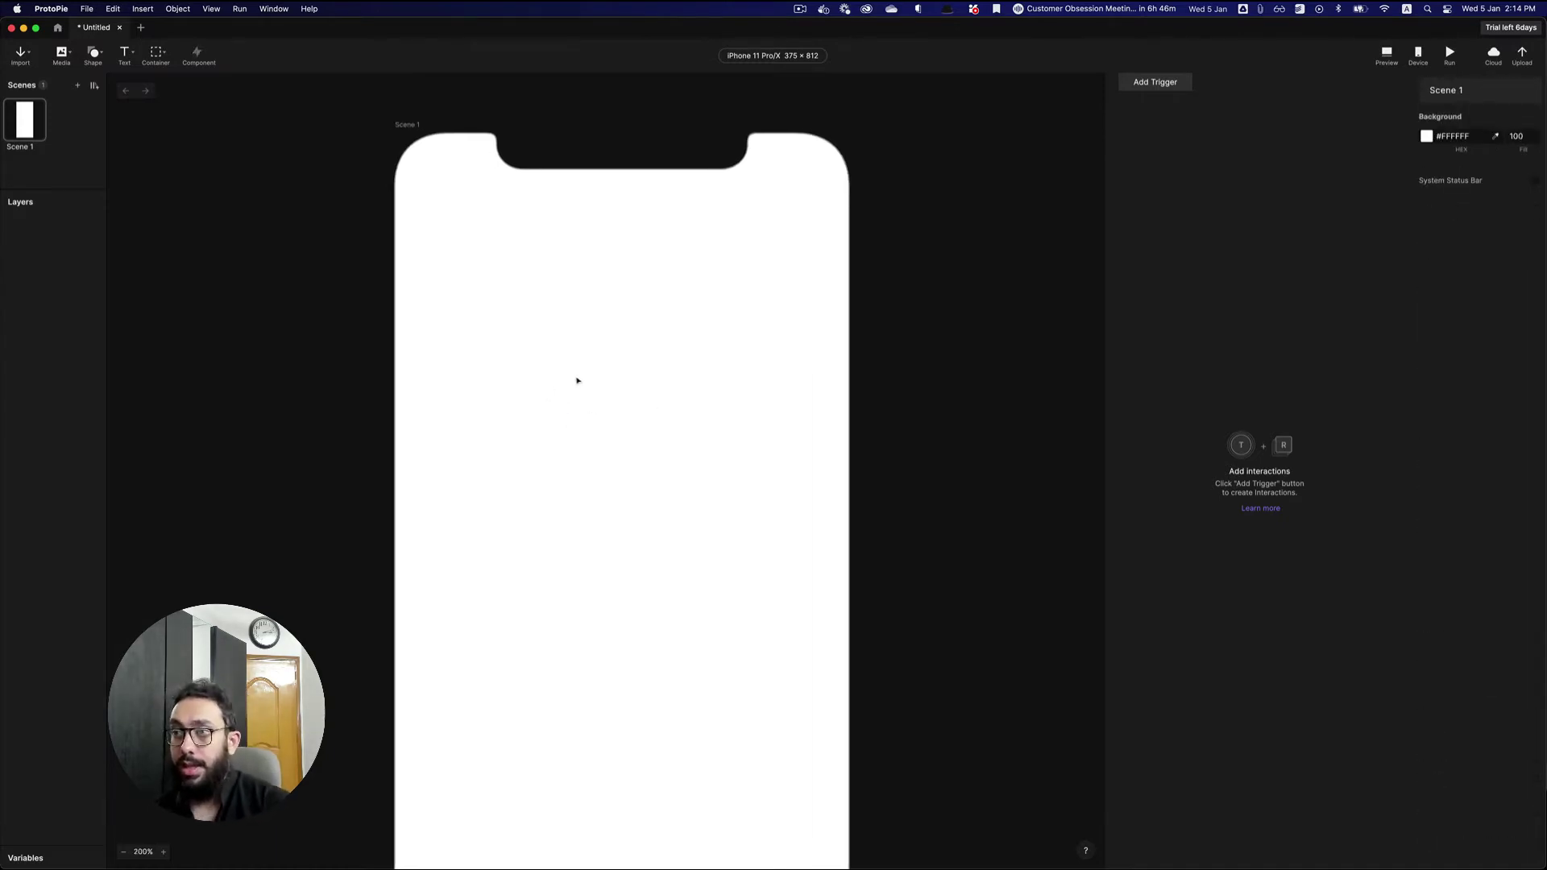
- Add a text layer reading "Checkbox Label" in the upper middle of the scene
key(t)
click(549, 392)
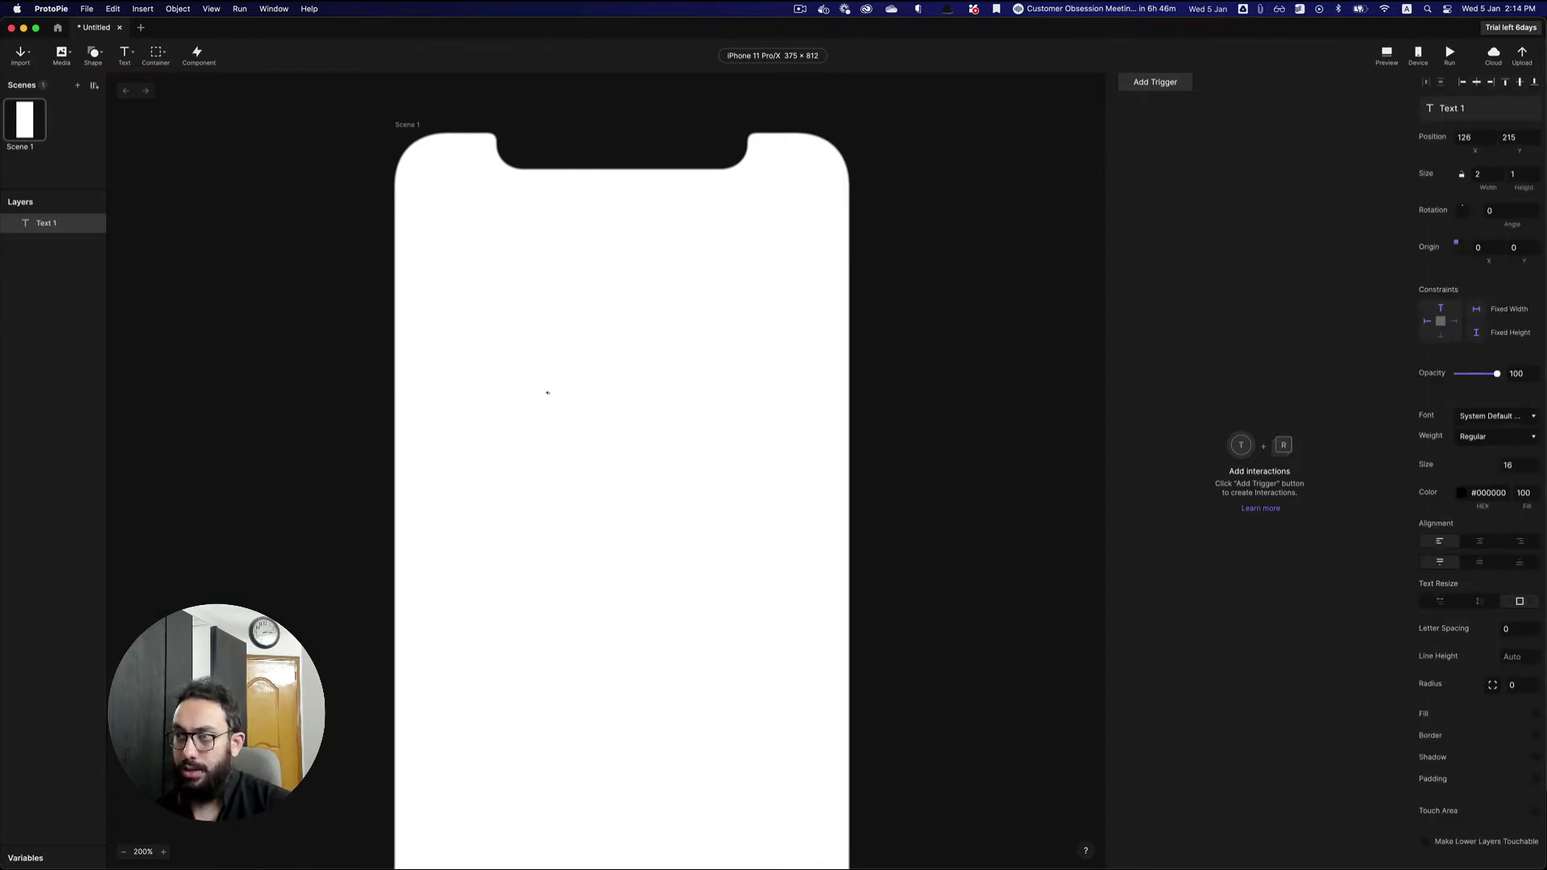
click(580, 417)
text(Checkb)
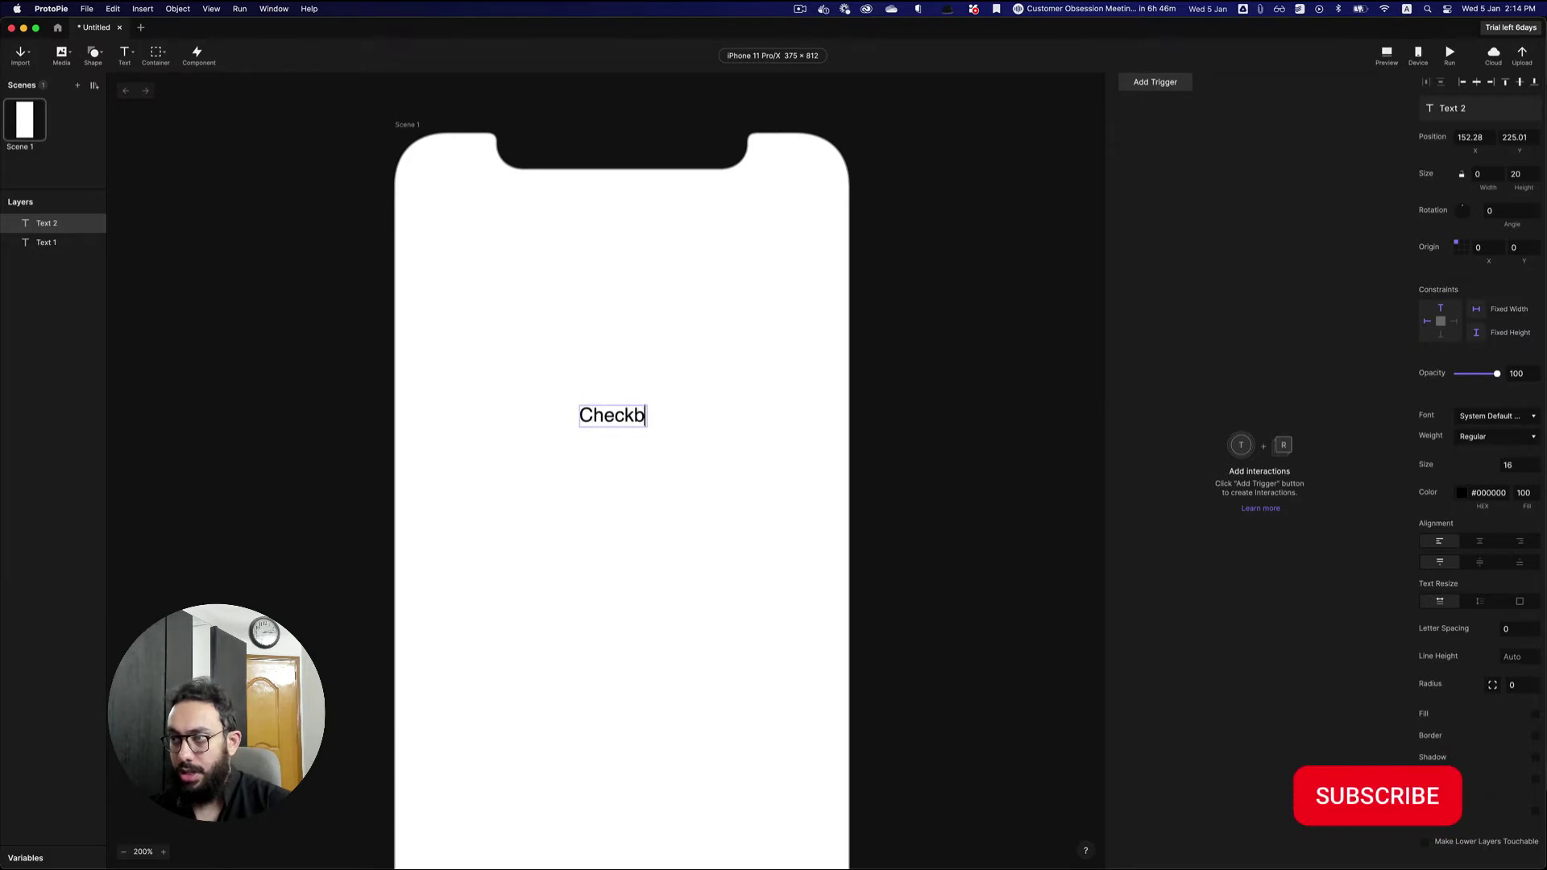
text(ox Label)
key(Escape)
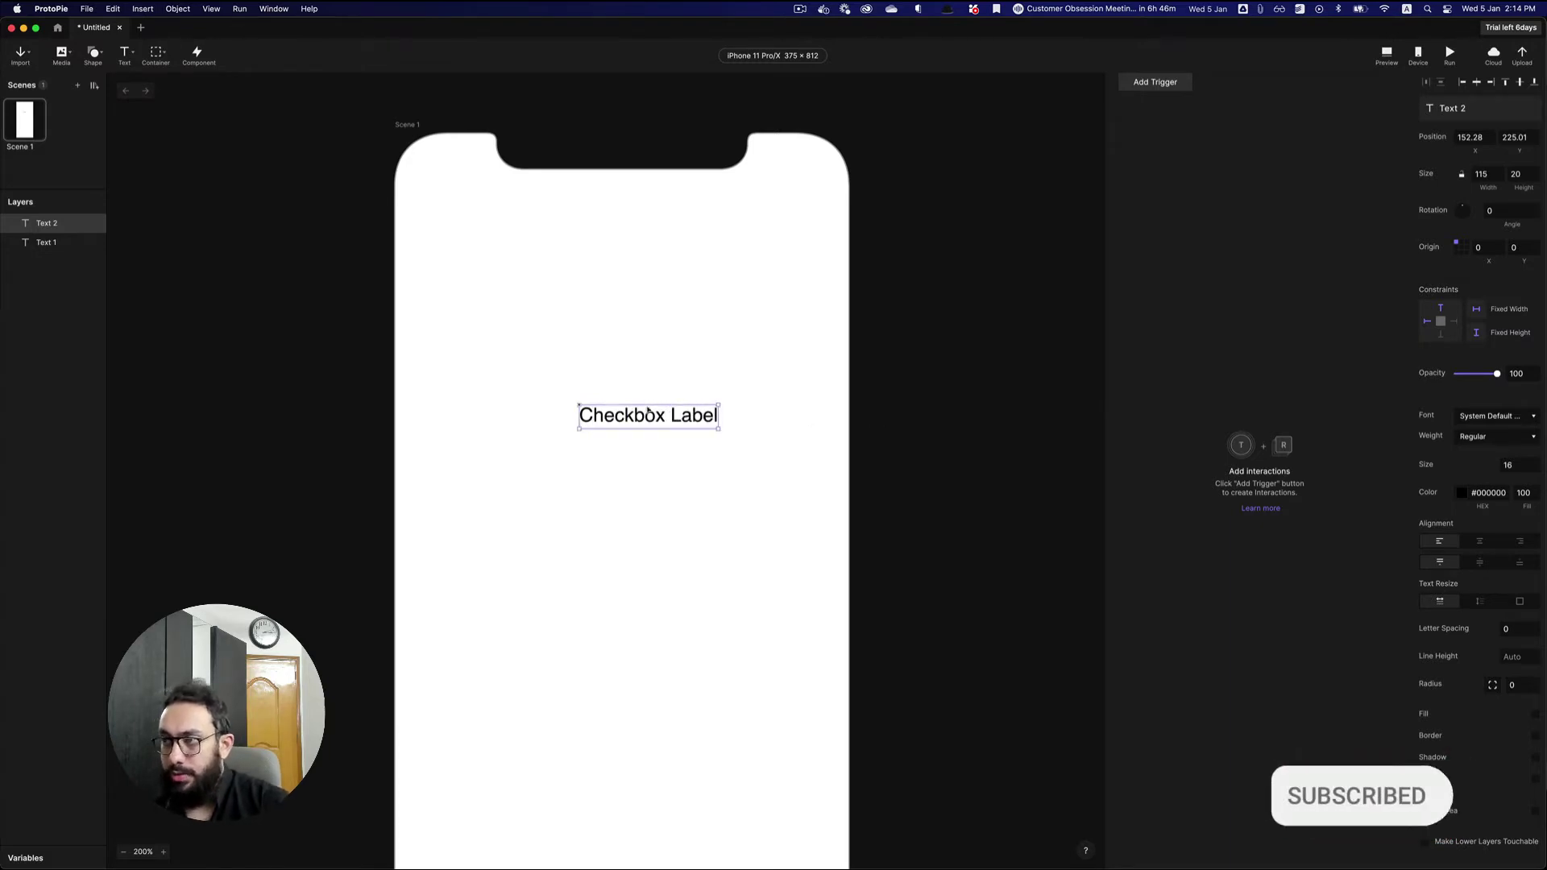
- Duplicate the "Checkbox Label" text with the copy to its left at X 103, and delete the stray empty Text 1 layer
key(super+equal)
drag(609, 418, 494, 419)
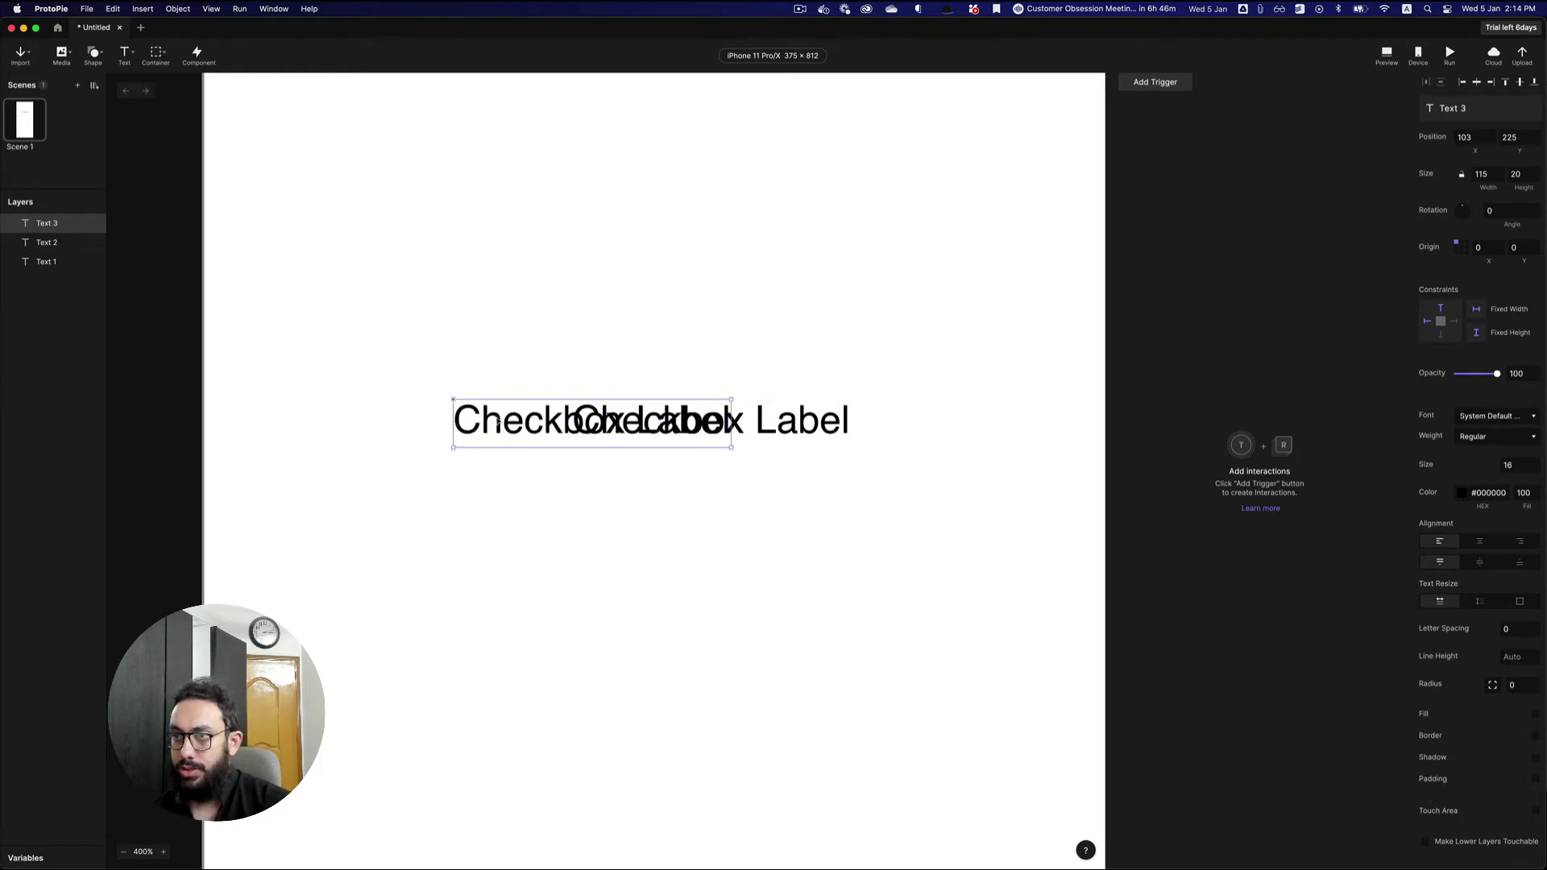
click(46, 241)
click(46, 261)
key(BackSpace)
- Rename the original "Checkbox Label" text layer as "Label"
click(790, 420)
key(super+r)
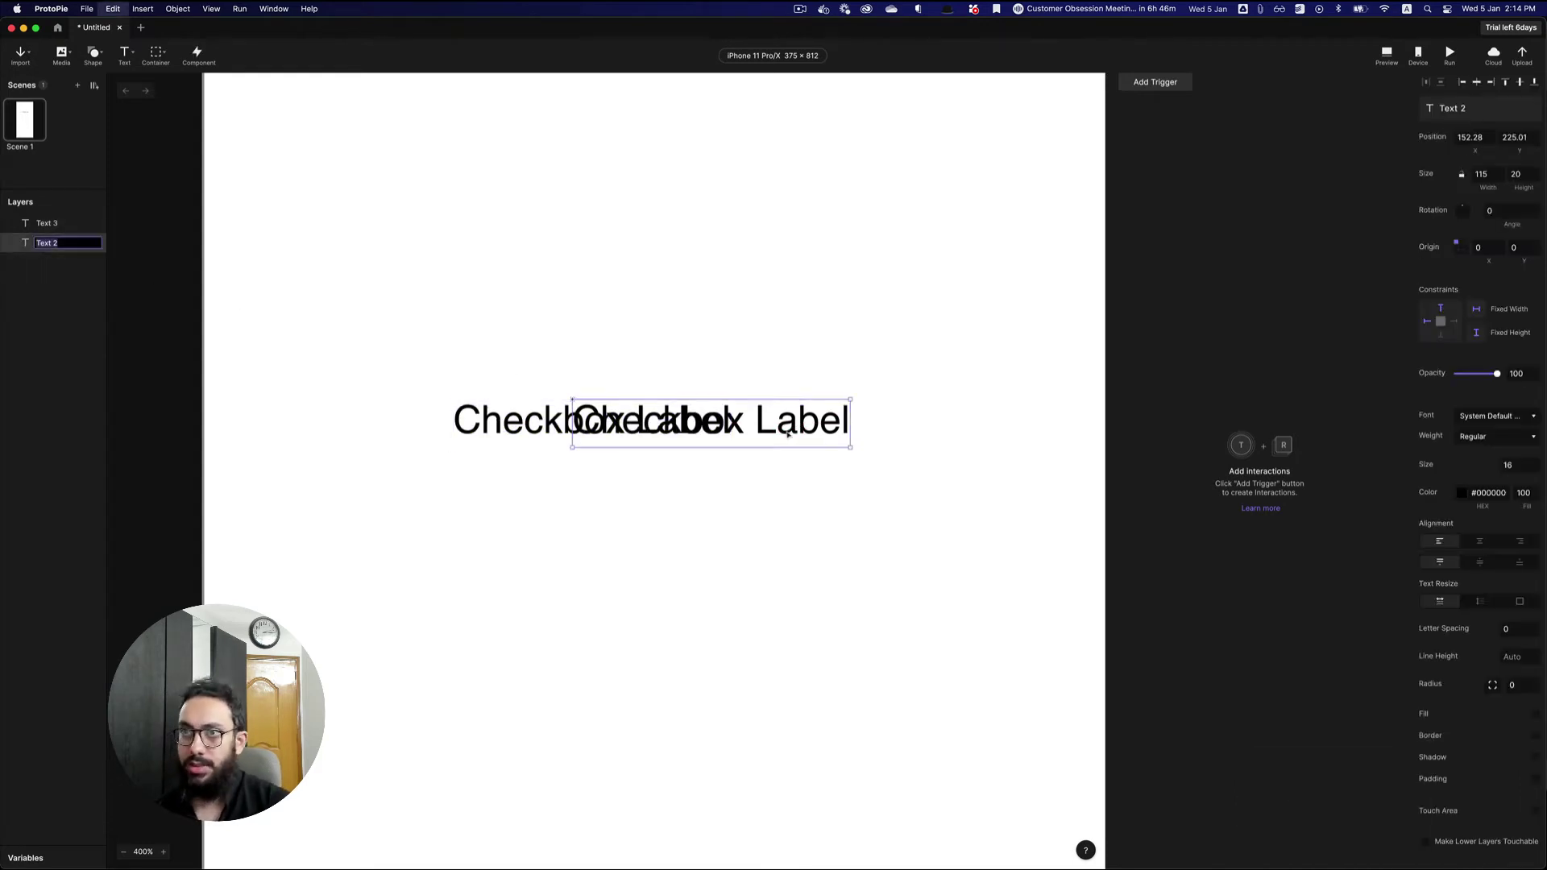
text(Label)
key(Return)
- Rename the duplicated text layer as "Check"
click(597, 434)
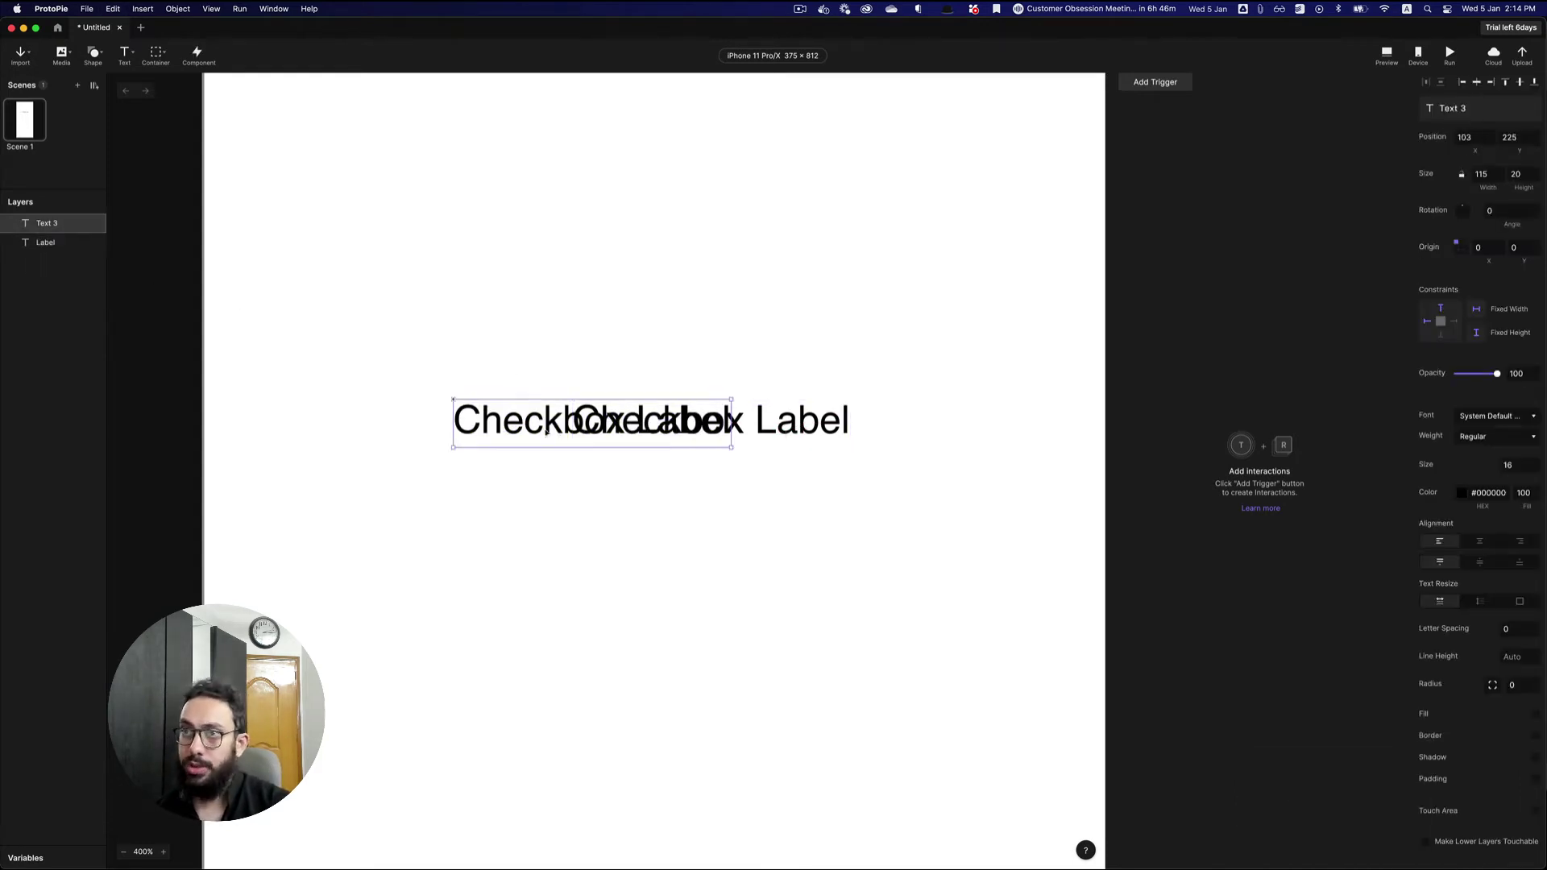
double_click(80, 226)
text(C)
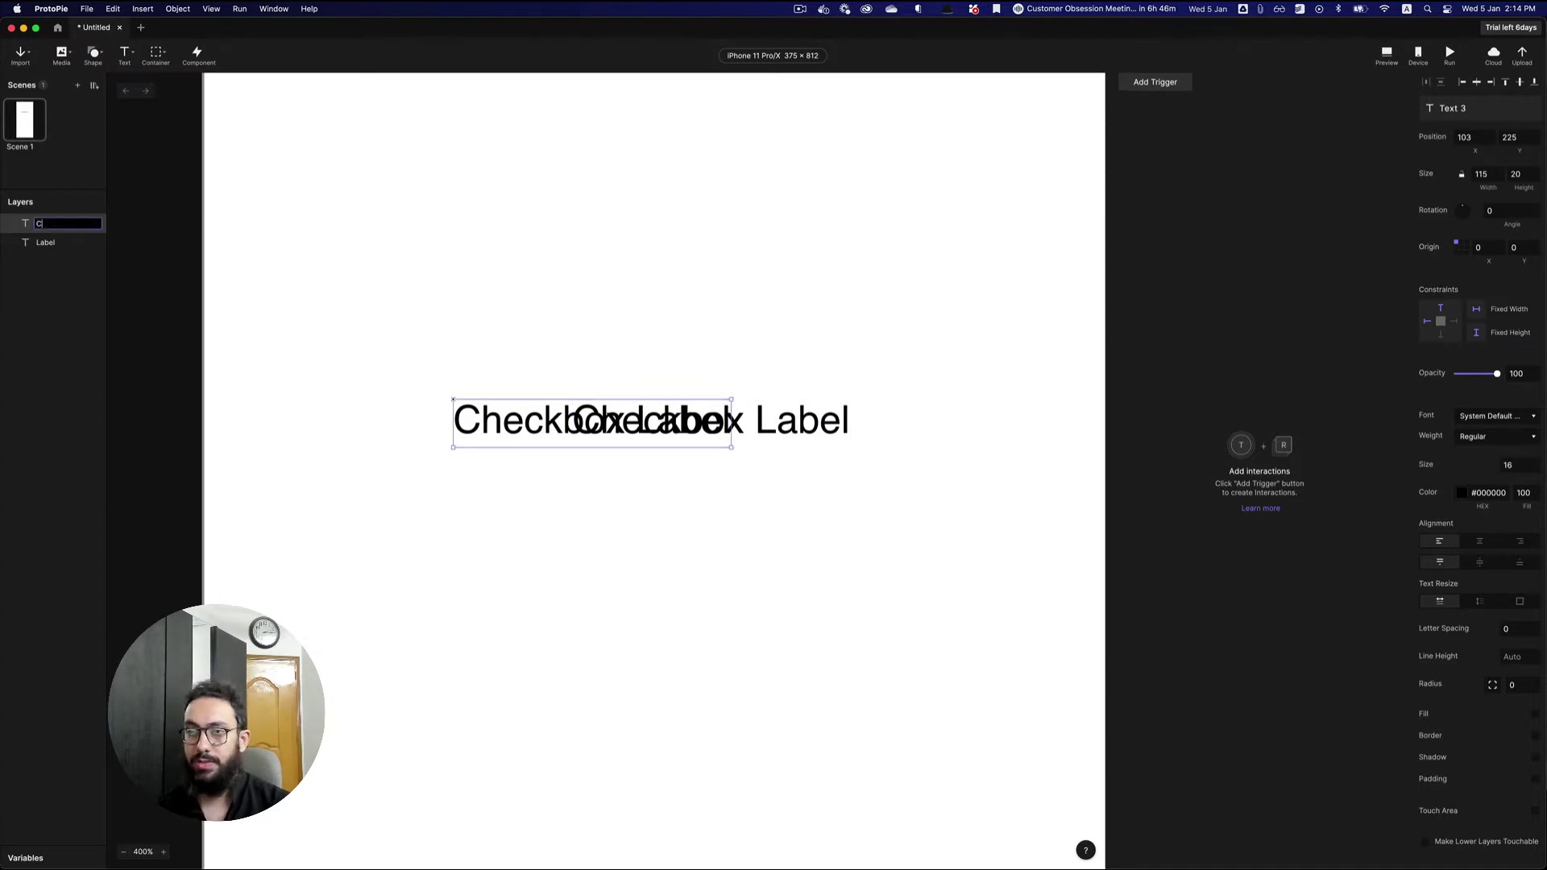
text(heck)
key(Return)
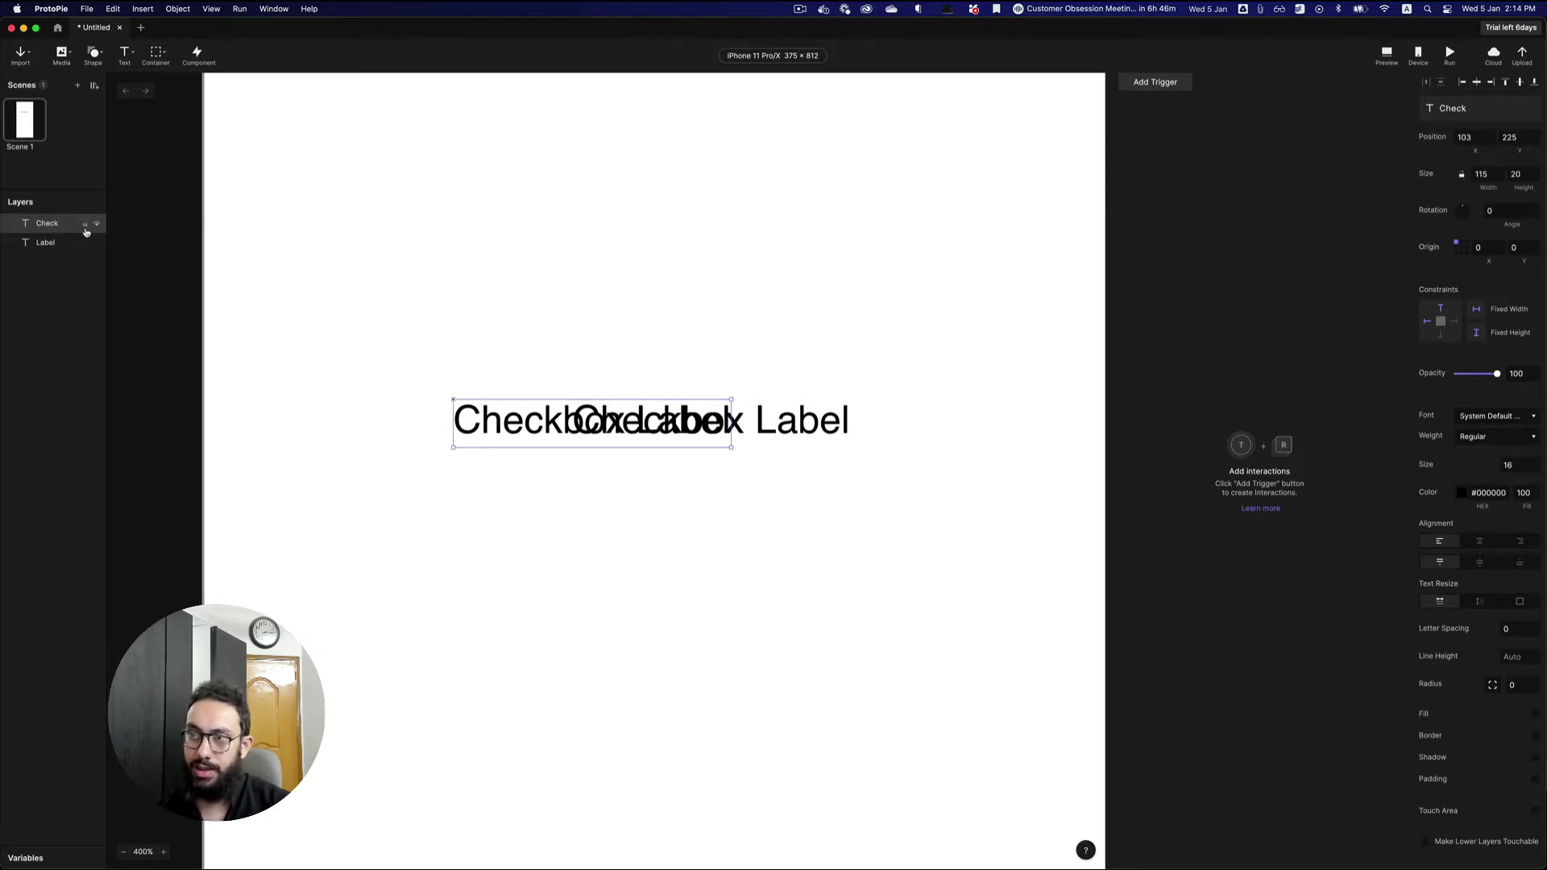
- Replace the Check layer's text with "check" and set its font to Font Awesome 5 Pro
double_click(504, 442)
text(check)
key(Escape)
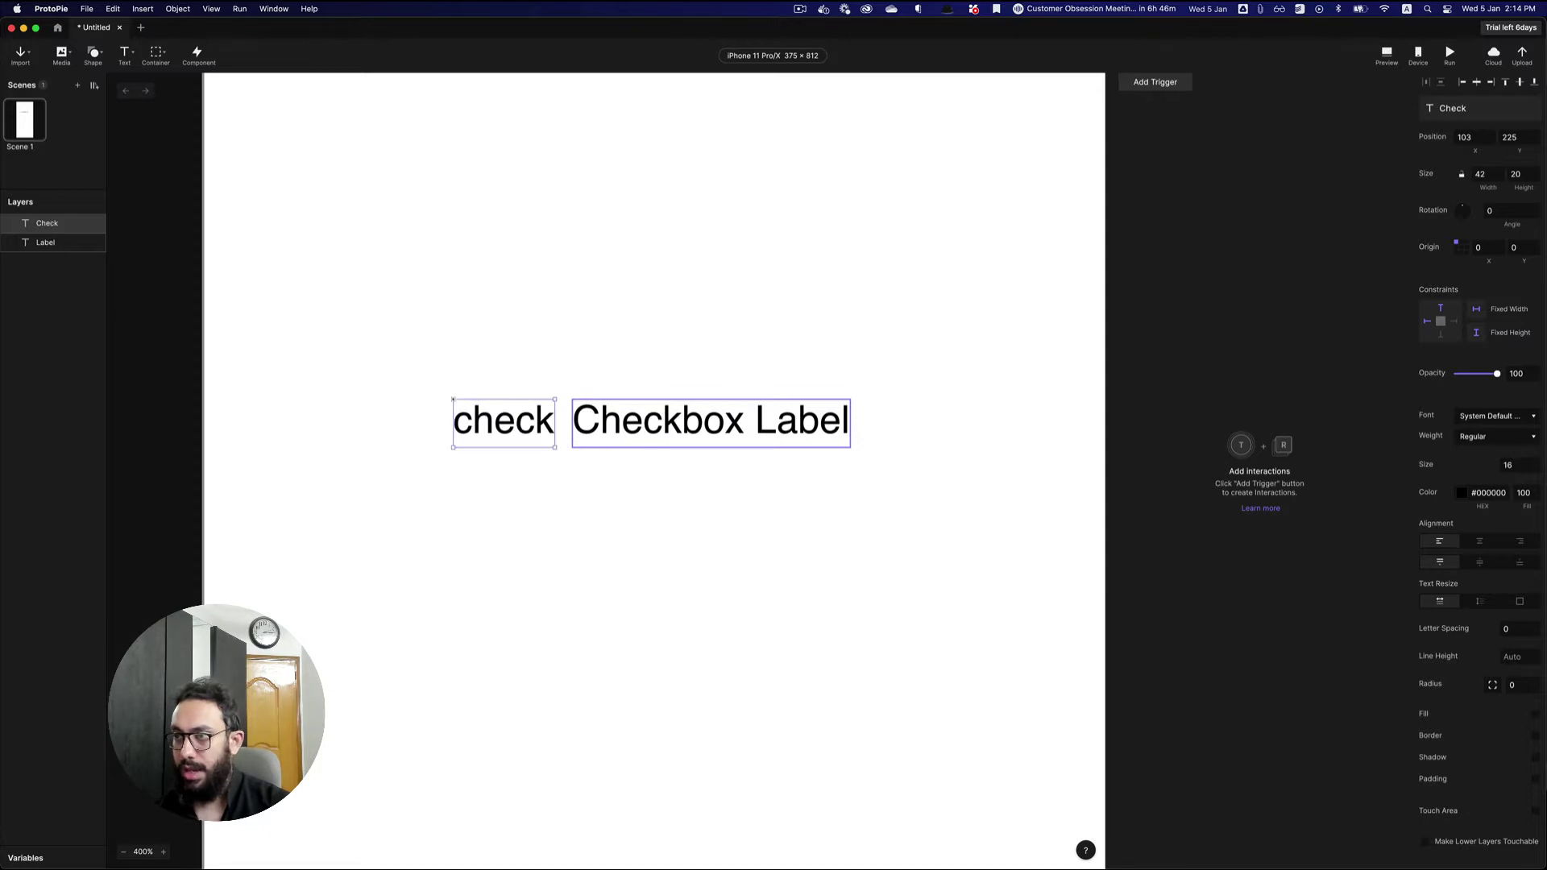
click(1538, 415)
text(font)
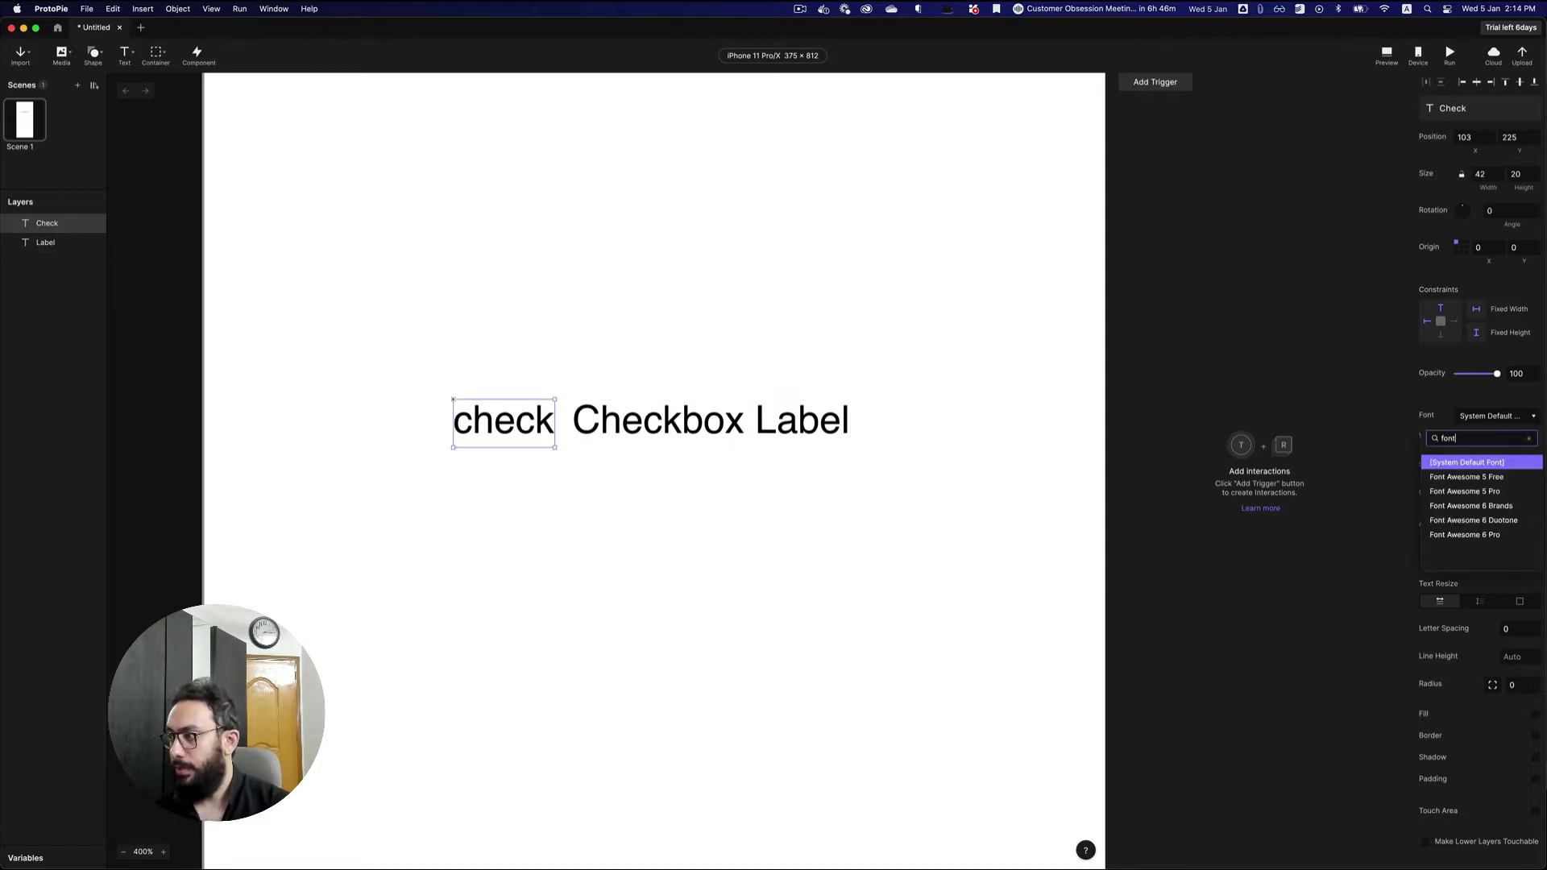
key(Down)
key(Down)
key(Return)
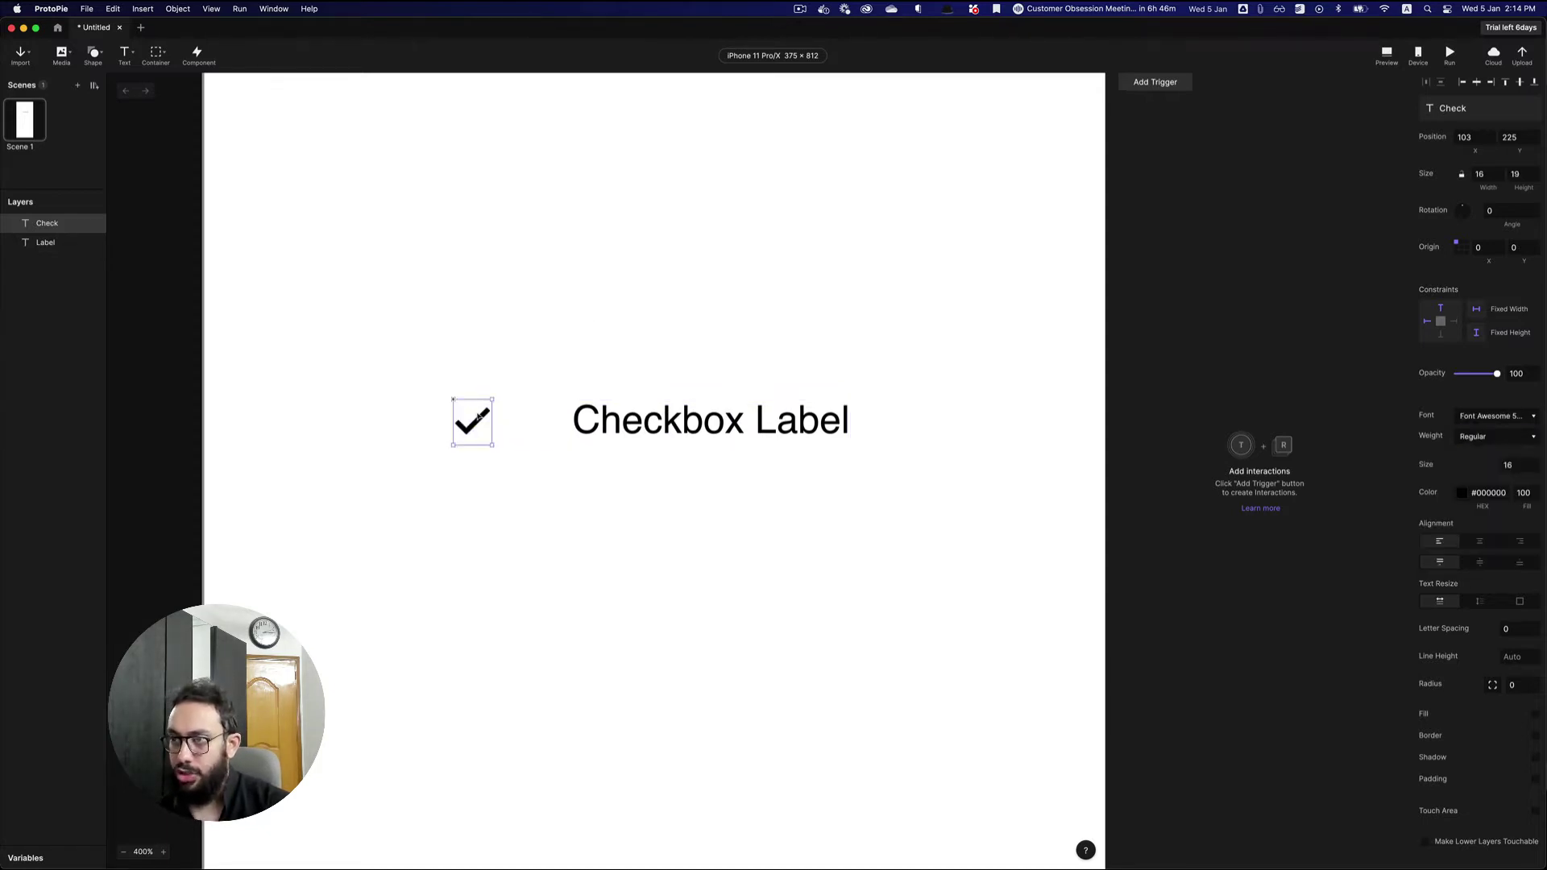
- Move the check mark closer to the label, to X 123, and wrap it in a container
drag(481, 415, 529, 416)
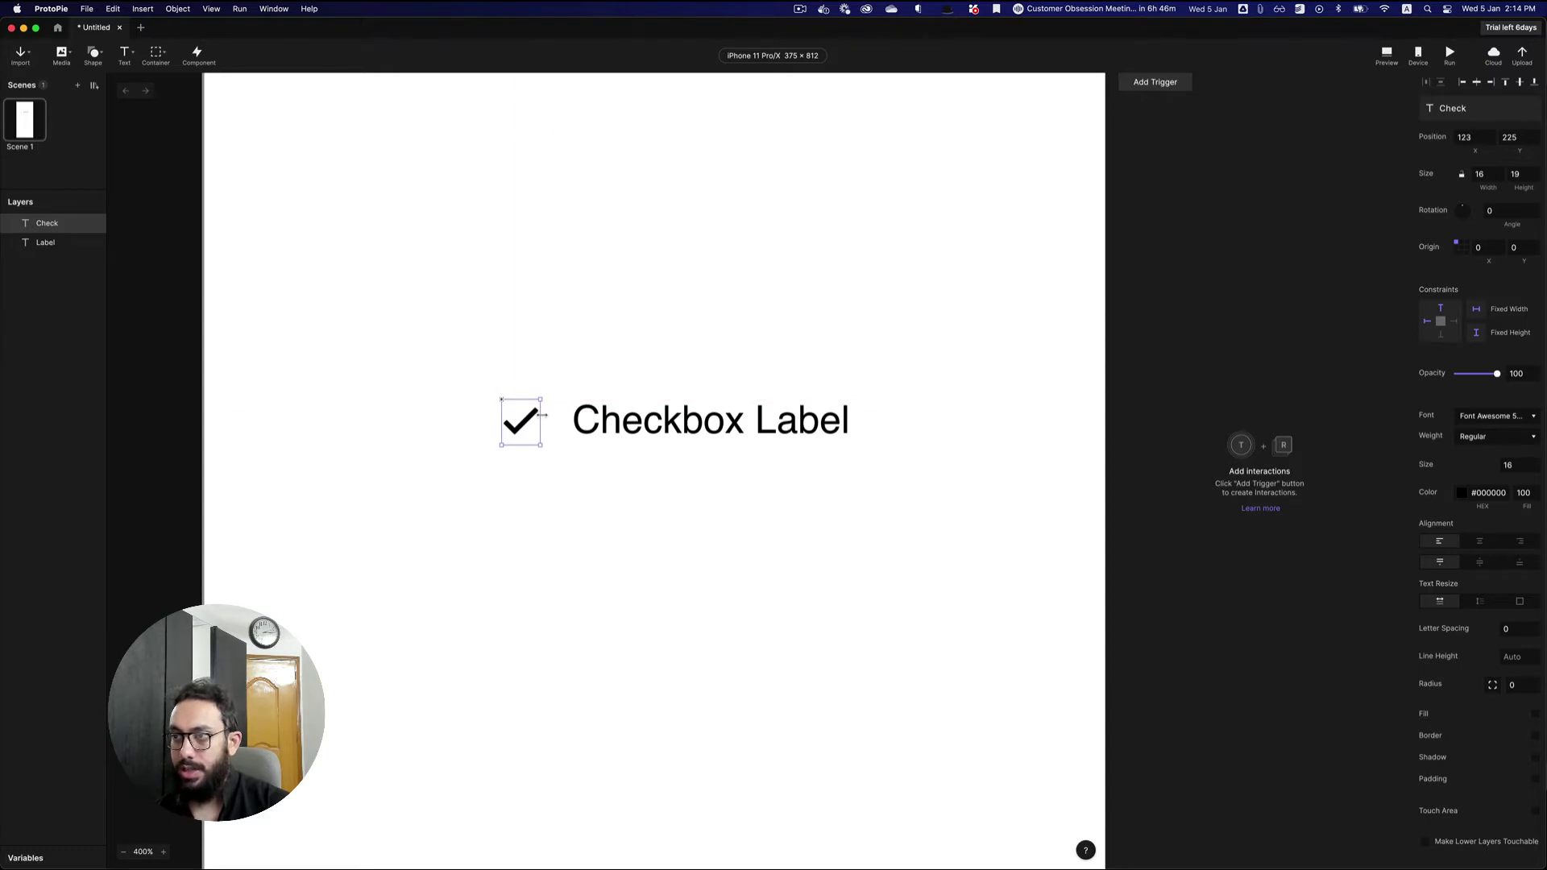
key(super+alt+g)
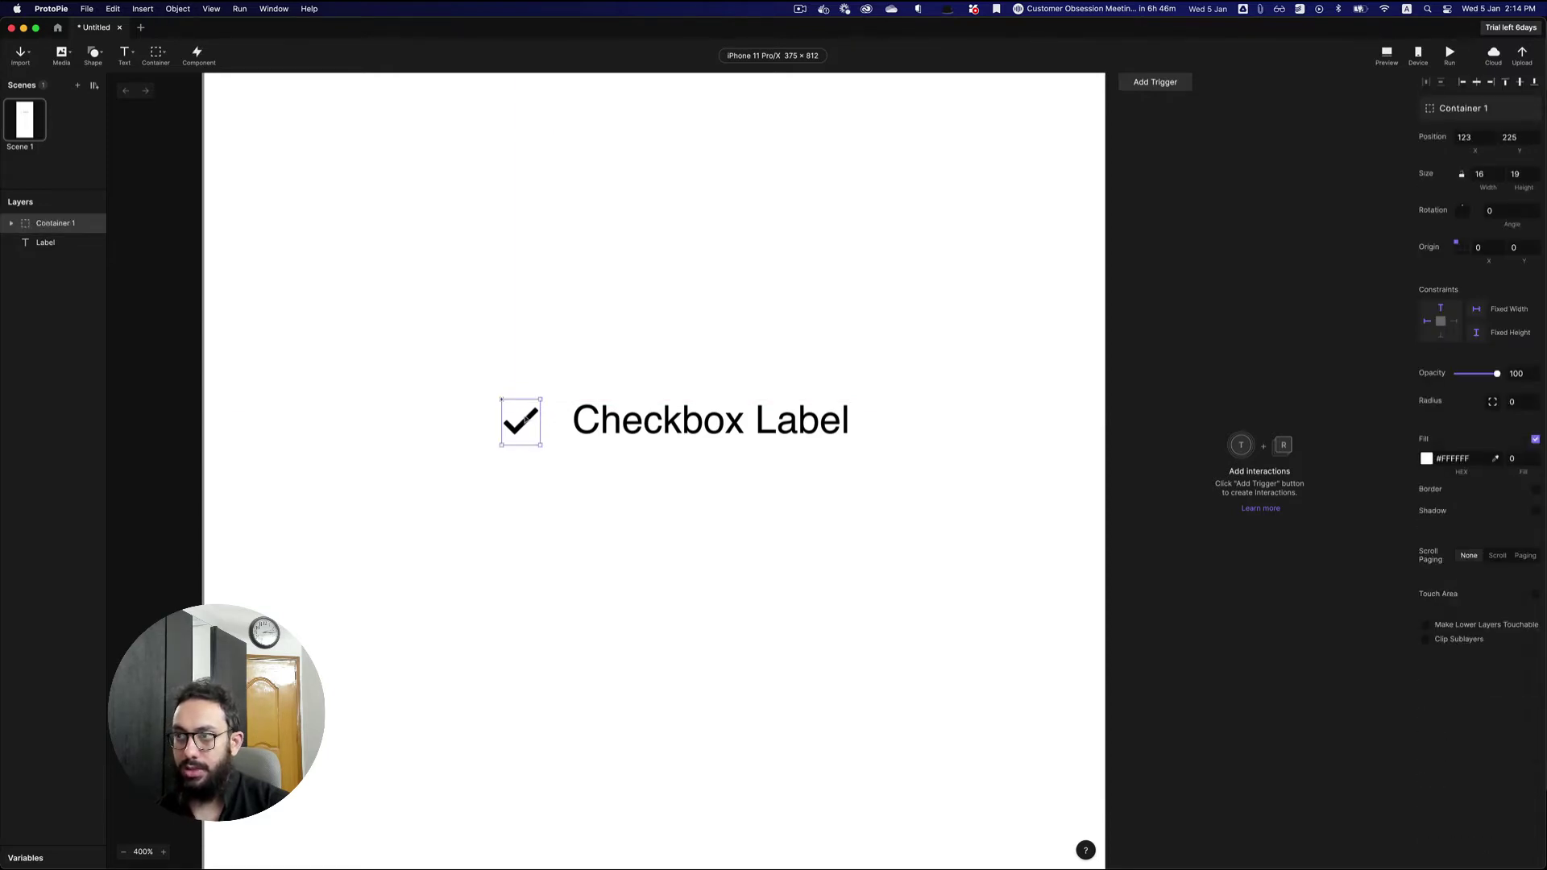
- Resize the check mark's container to 32 wide and 32 high
drag(540, 416, 551, 416)
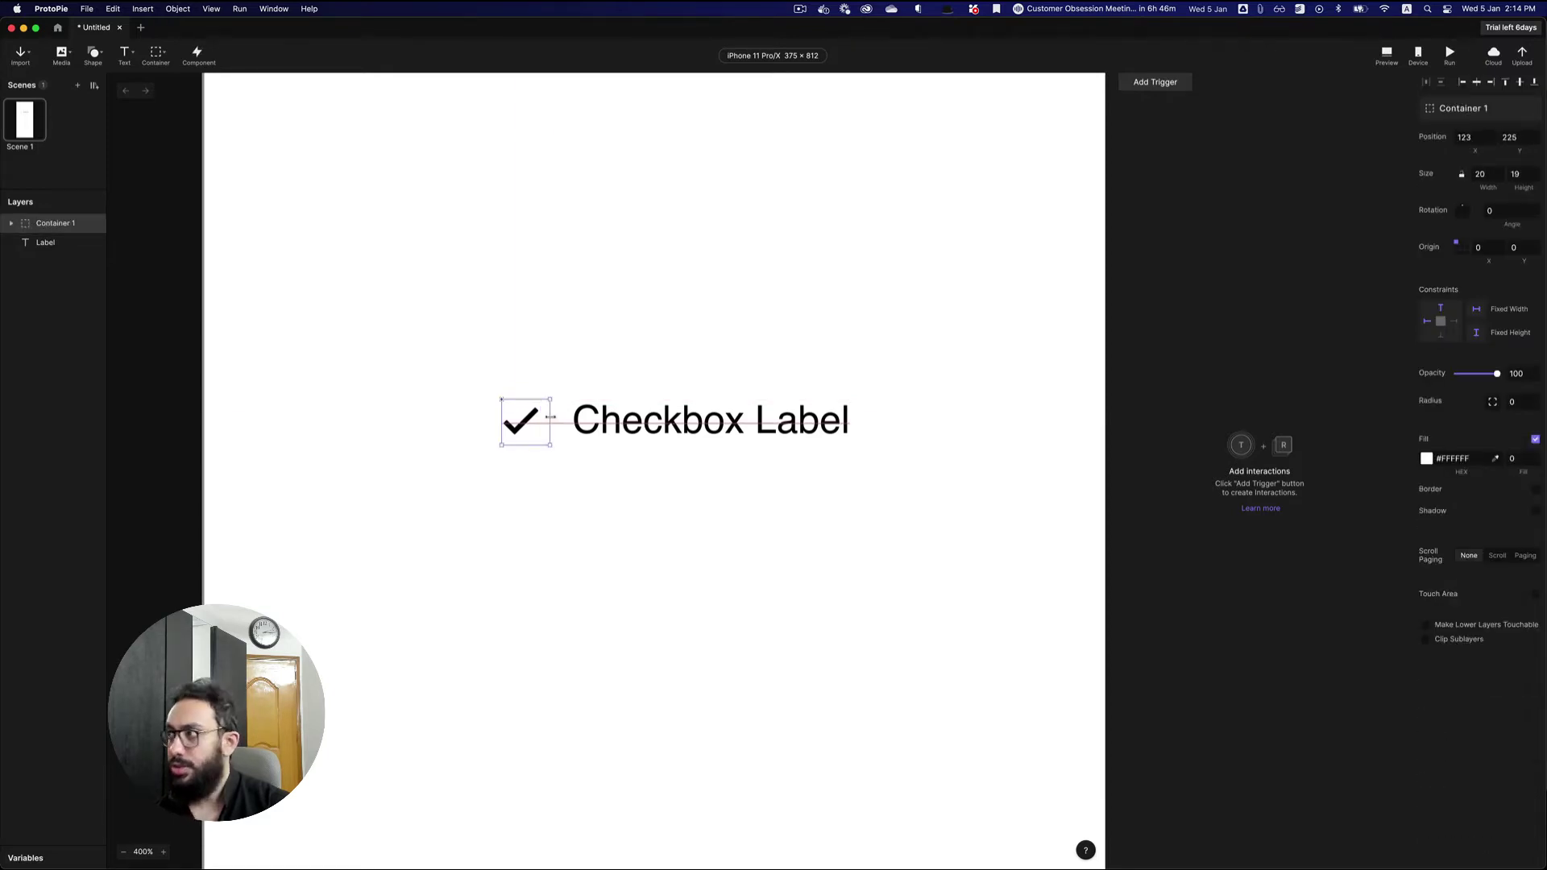
click(1480, 174)
text(32)
key(Tab)
text(3)
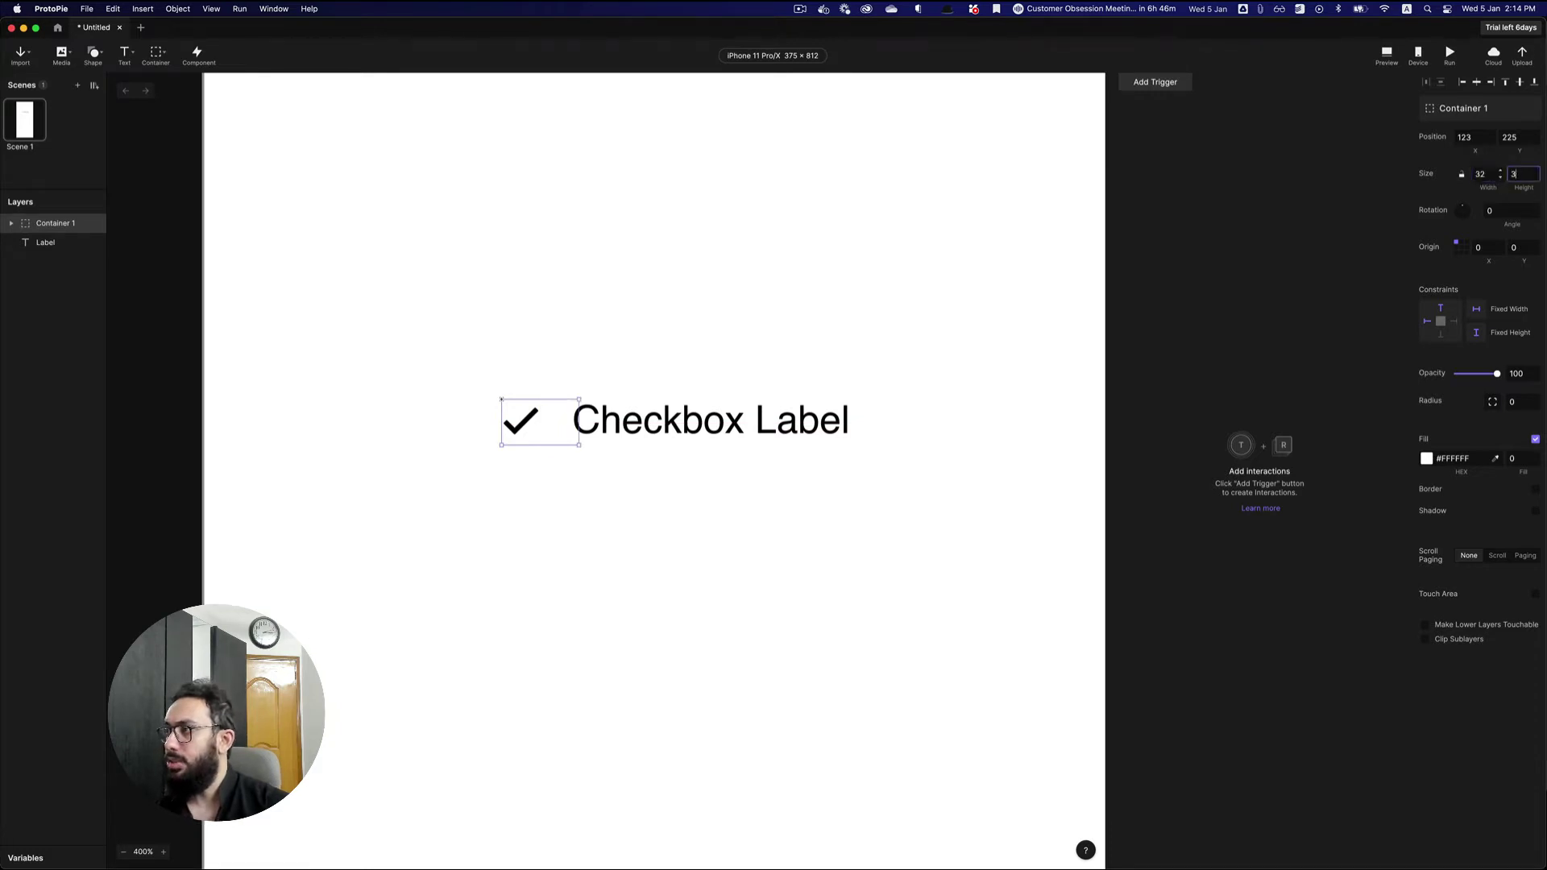
text(2)
key(Return)
- Set the check mark's container to 24 by 24 and shift the label down to line up with its middle
double_click(1482, 174)
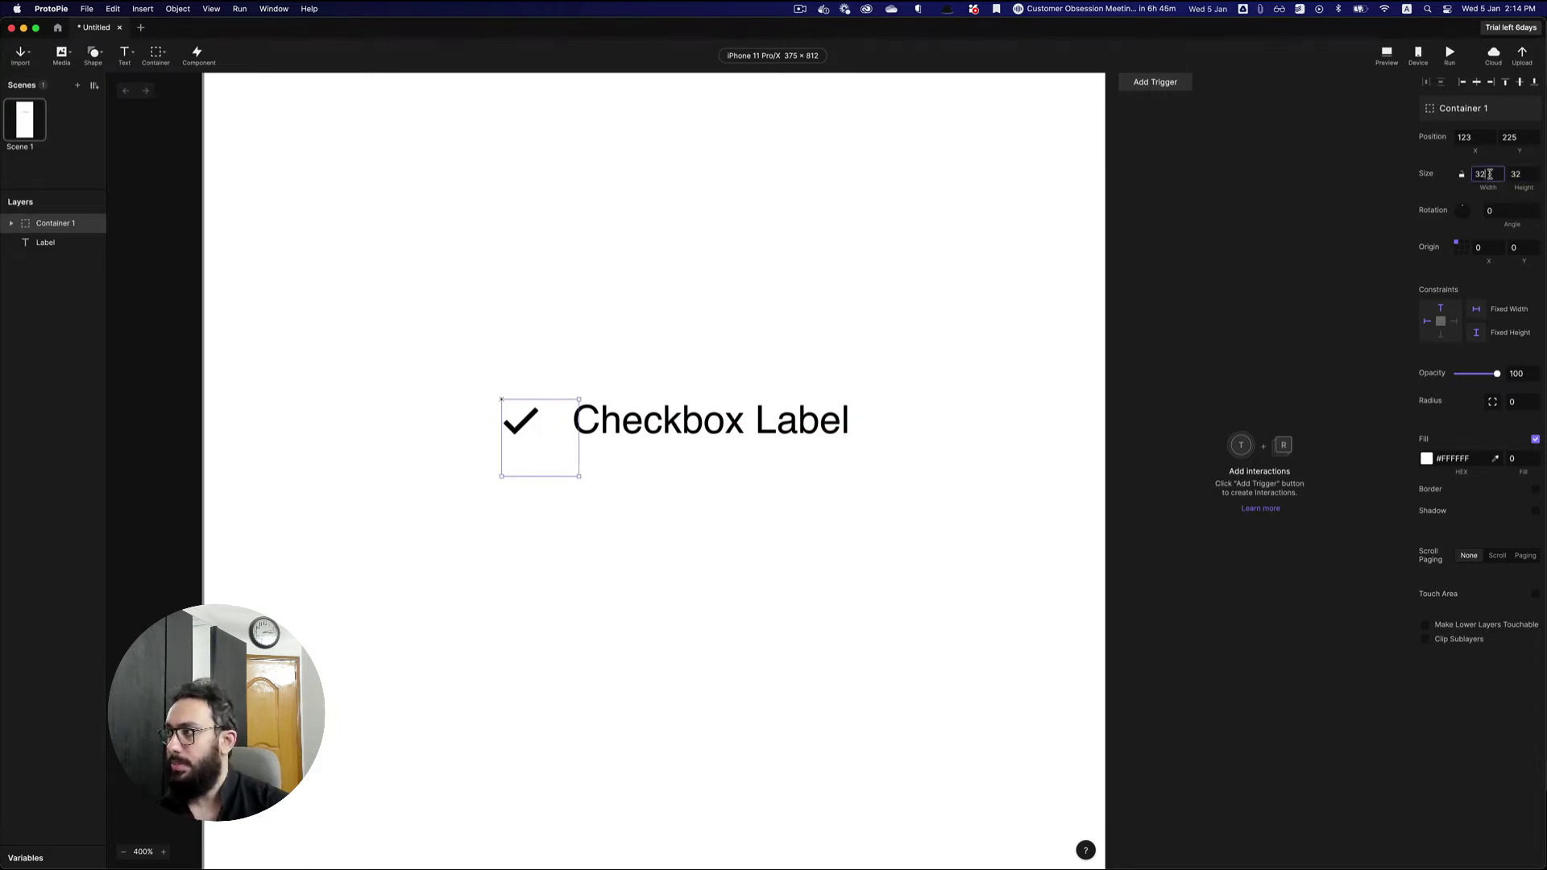
text(24)
key(Tab)
text(24)
key(Return)
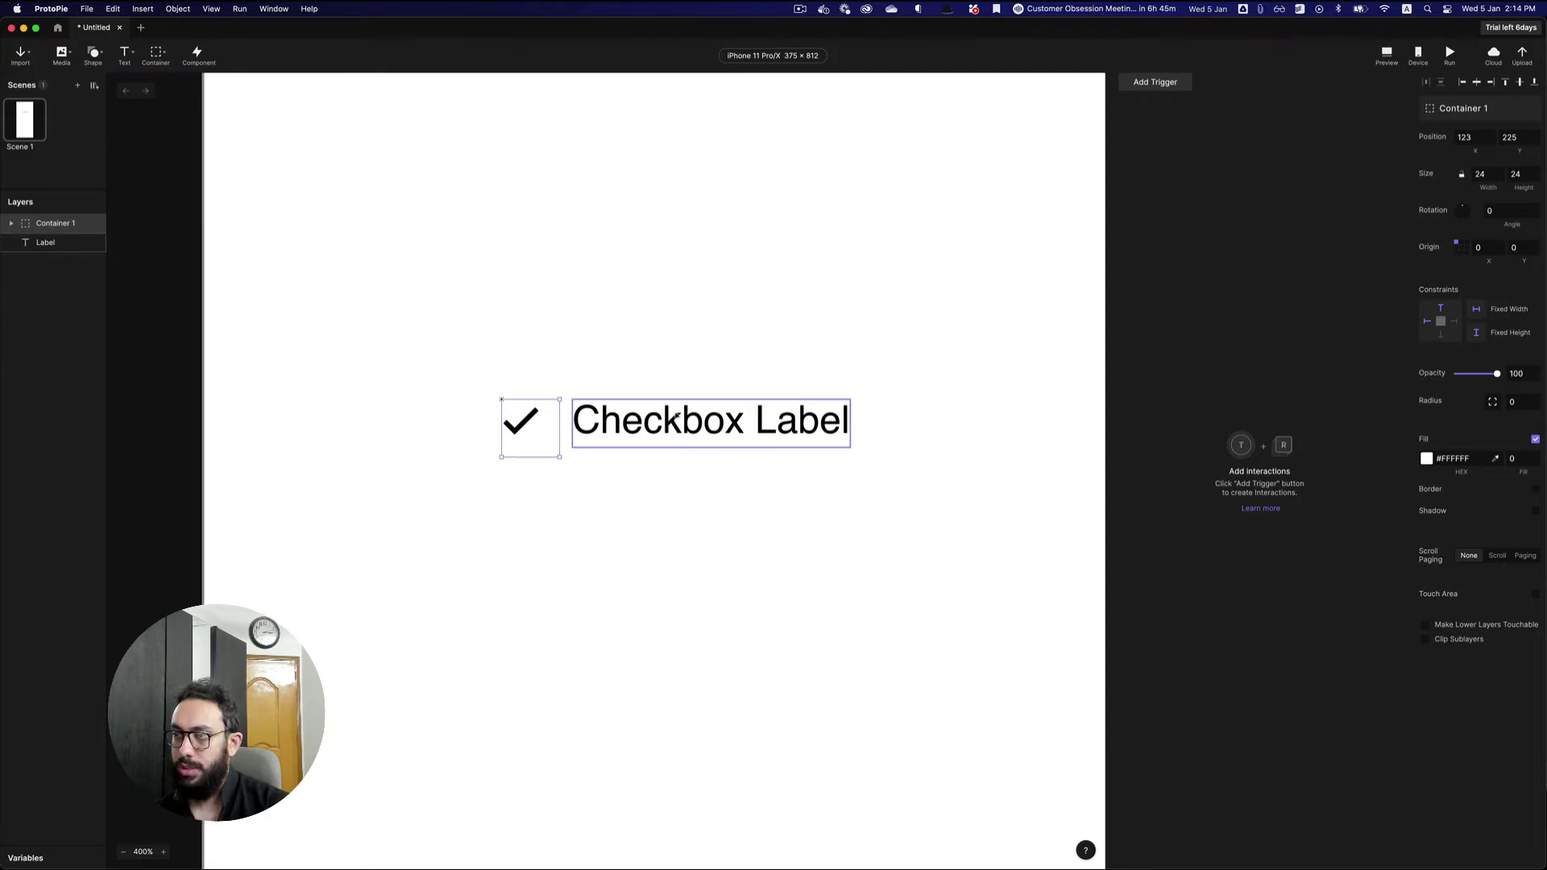
click(651, 430)
- Add a black border with a width of 1 to the check mark's container
click(527, 427)
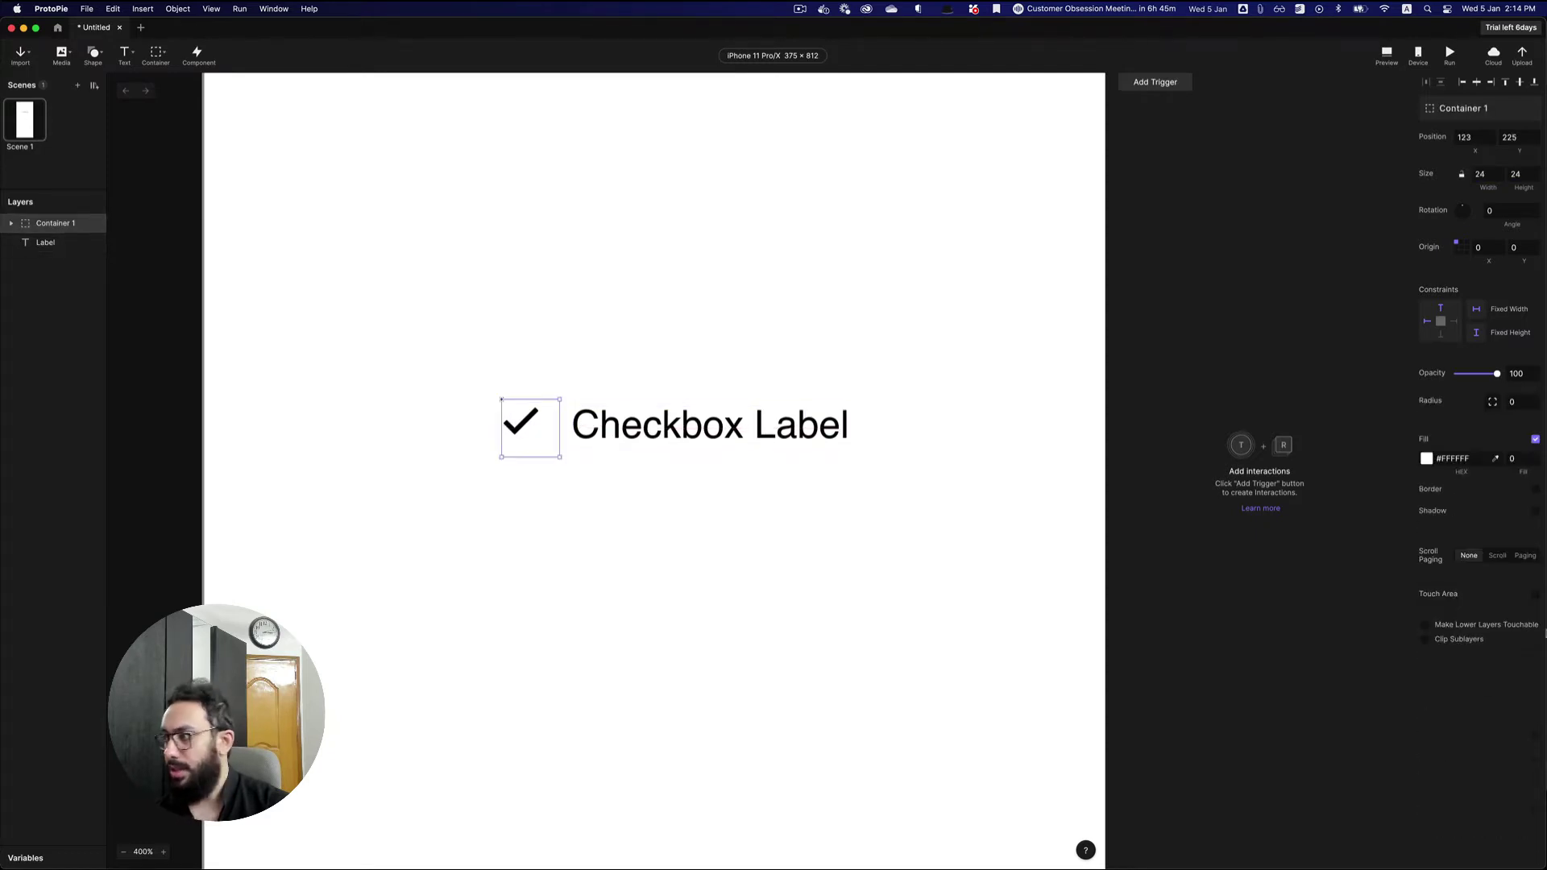
click(1535, 490)
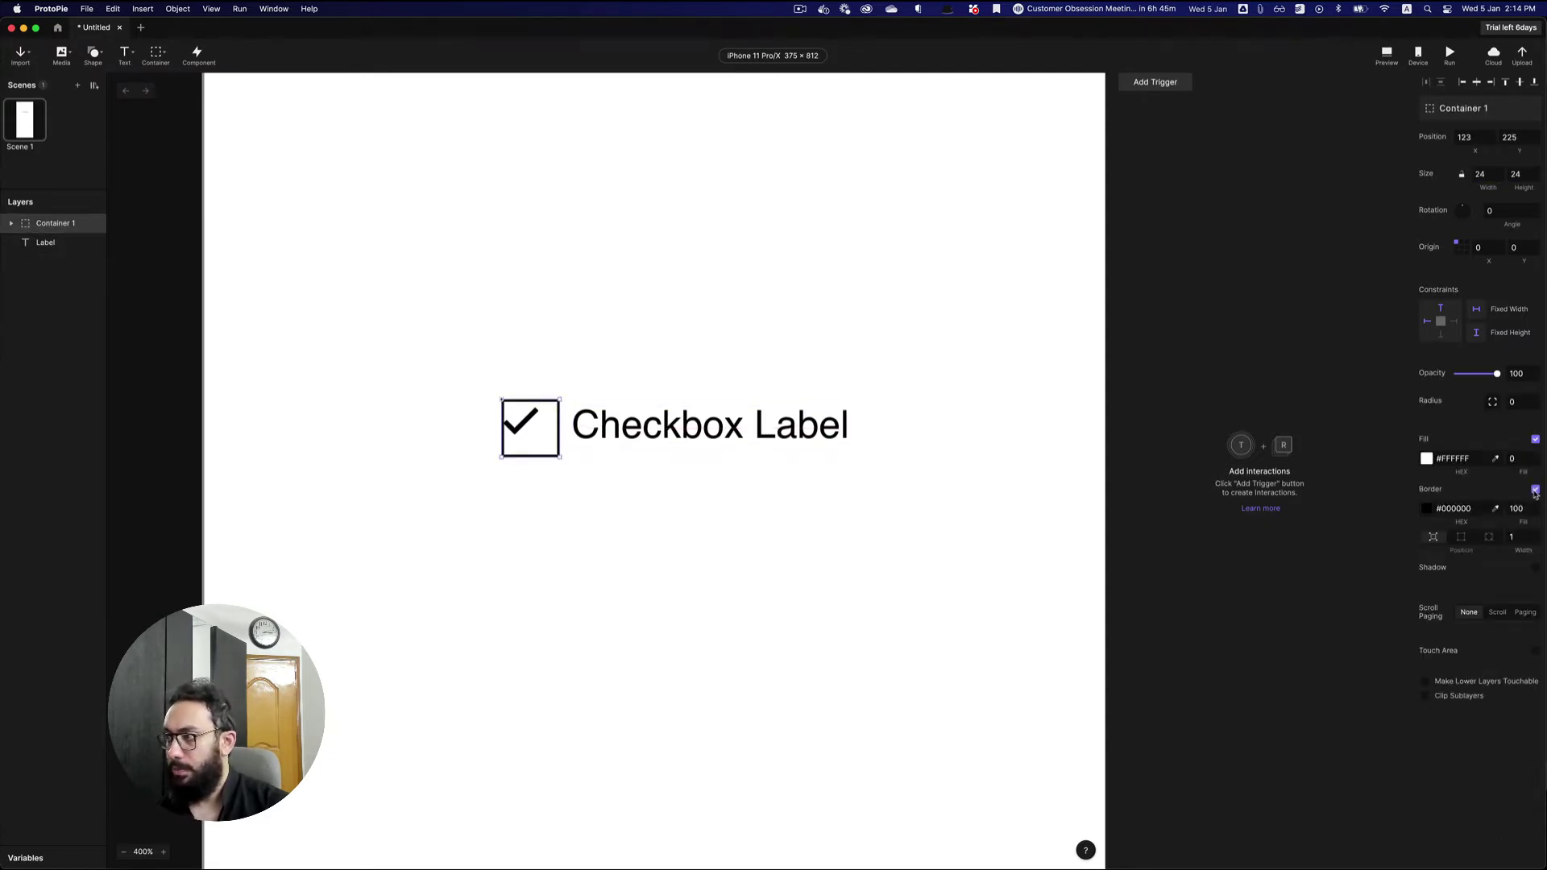
click(1516, 538)
key(super+a)
text(4)
click(1520, 510)
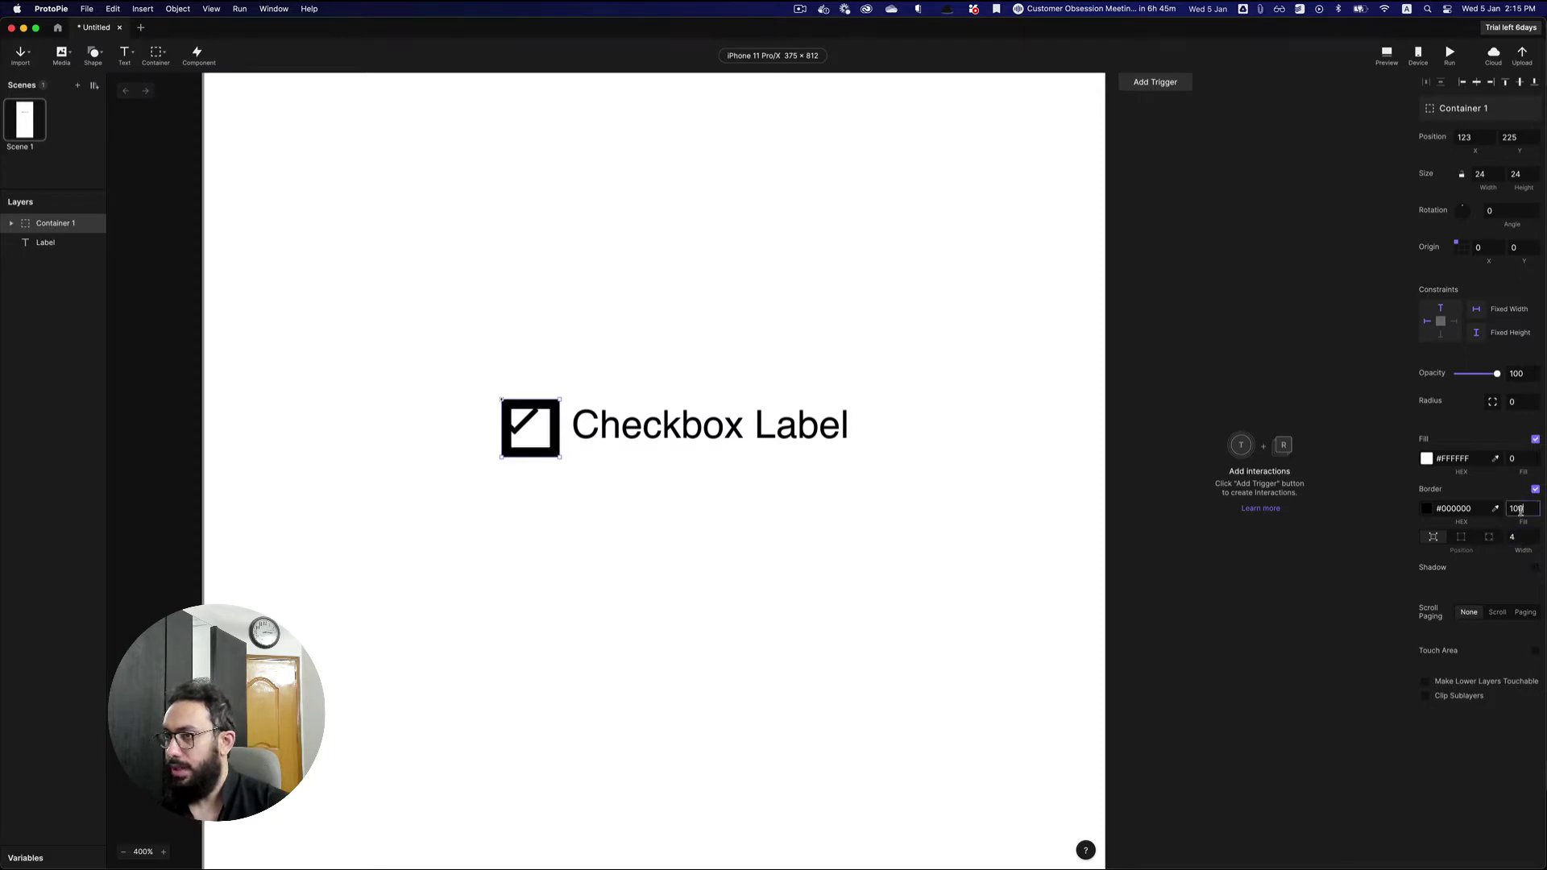
click(1523, 537)
text(1)
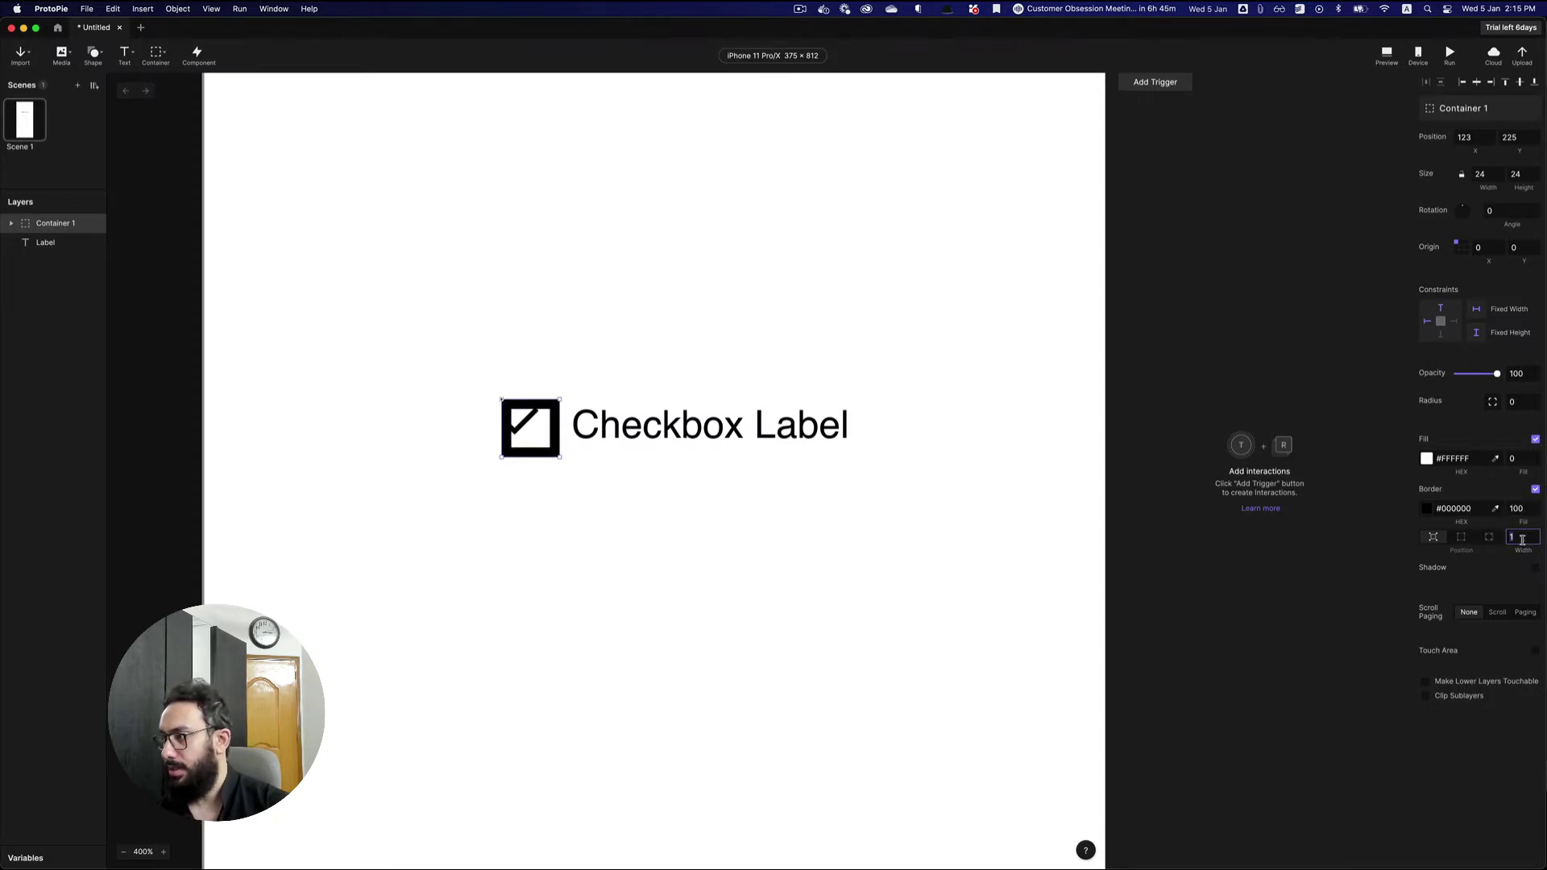
- Set the container's corner radius to 4 and its border opacity to 20
click(1517, 403)
key(super+a)
text(4)
key(Return)
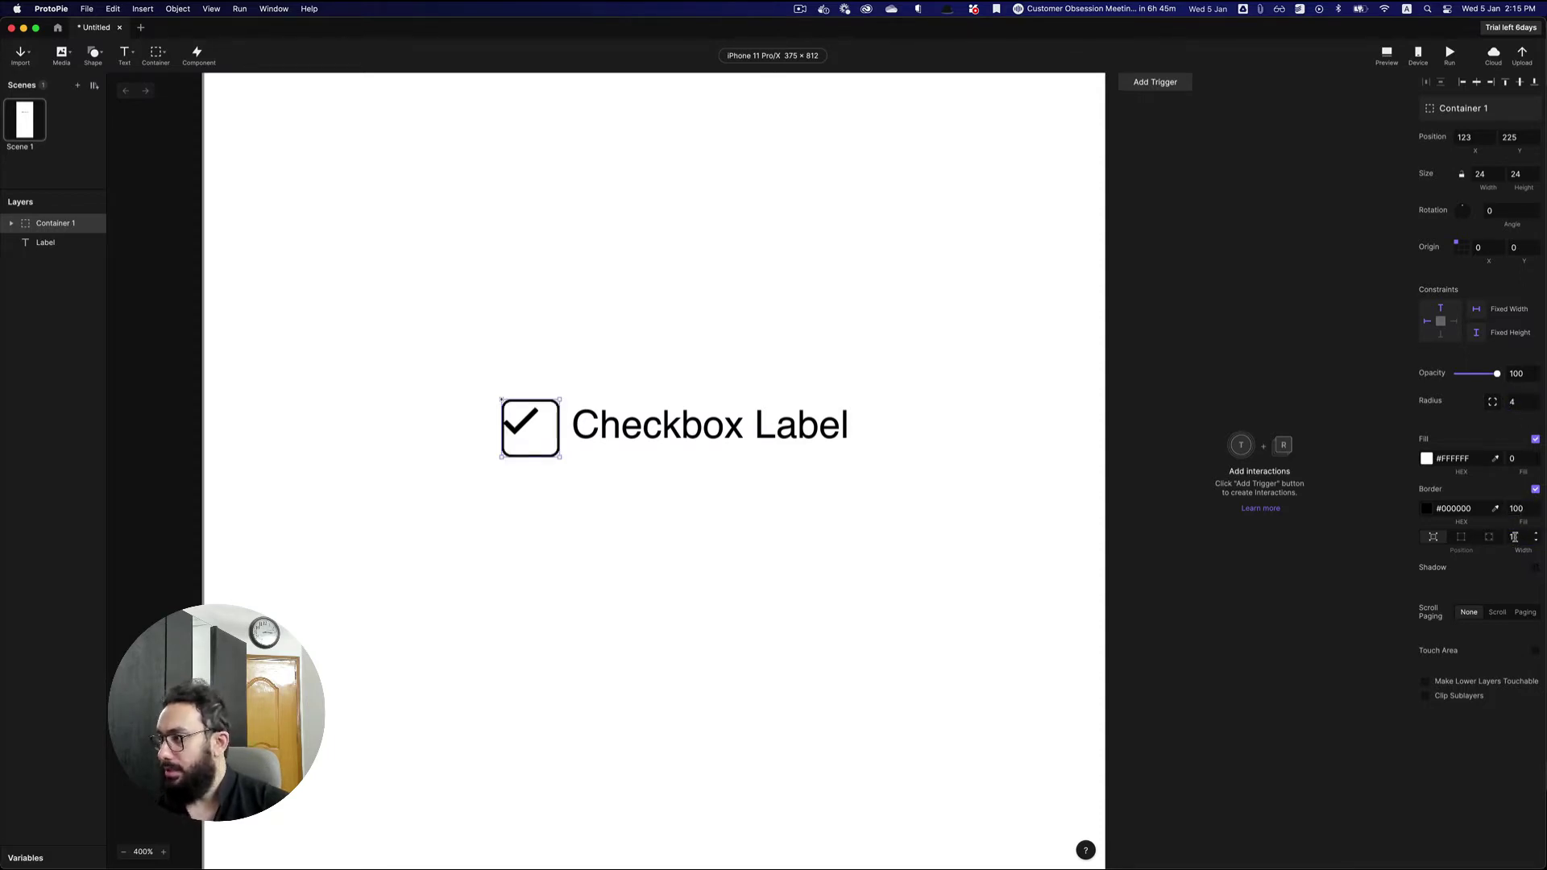
click(1519, 509)
key(super+a)
text(20)
key(Return)
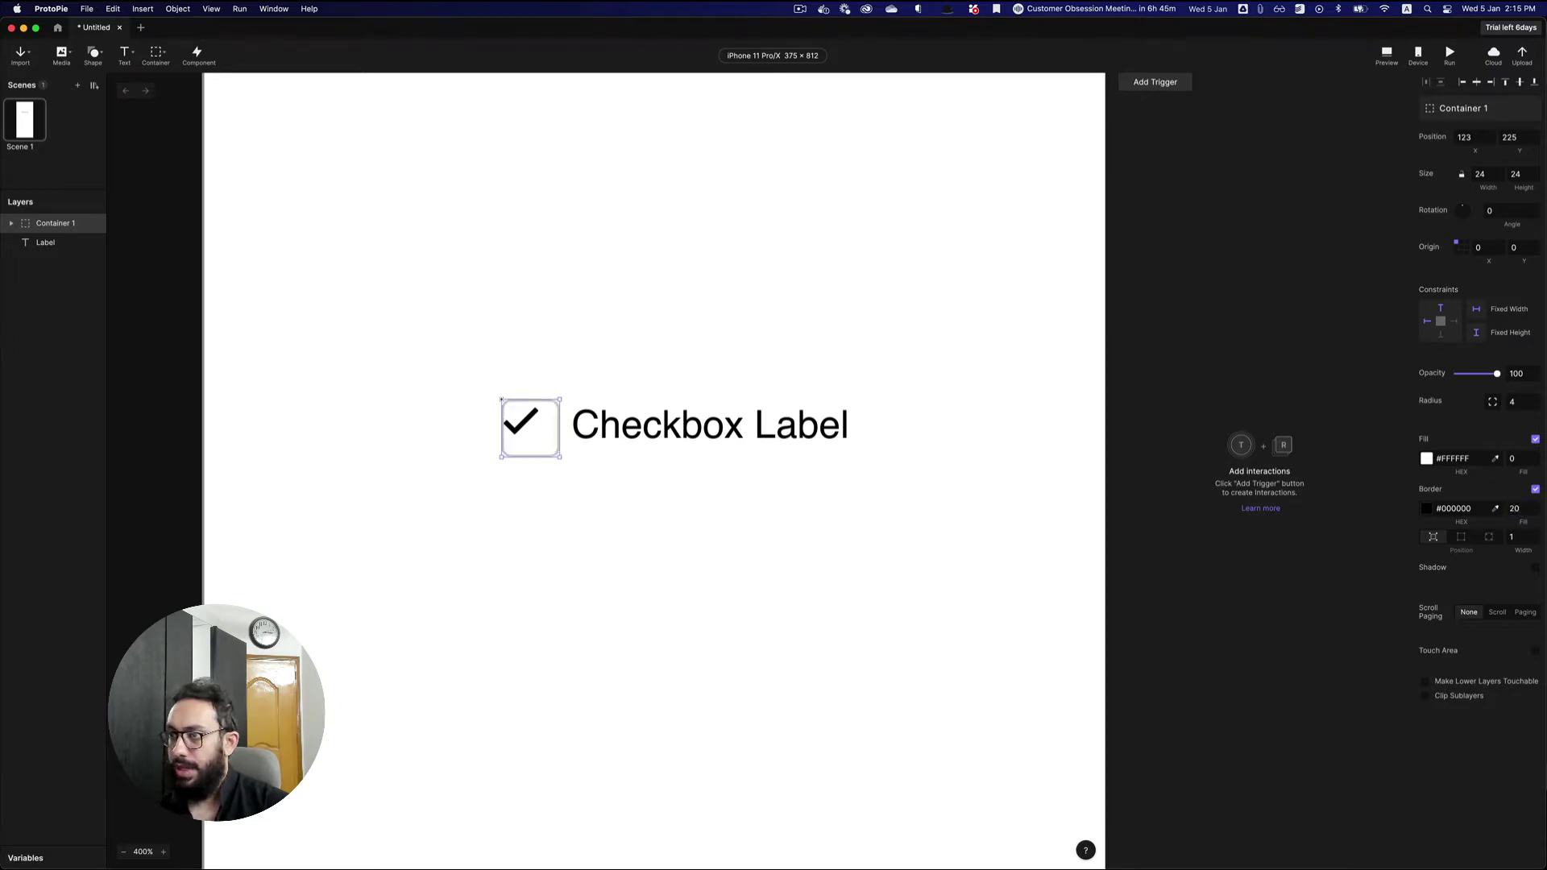
- Center the check mark inside its container and move the label farther from the box, to X 157
click(564, 395)
click(522, 426)
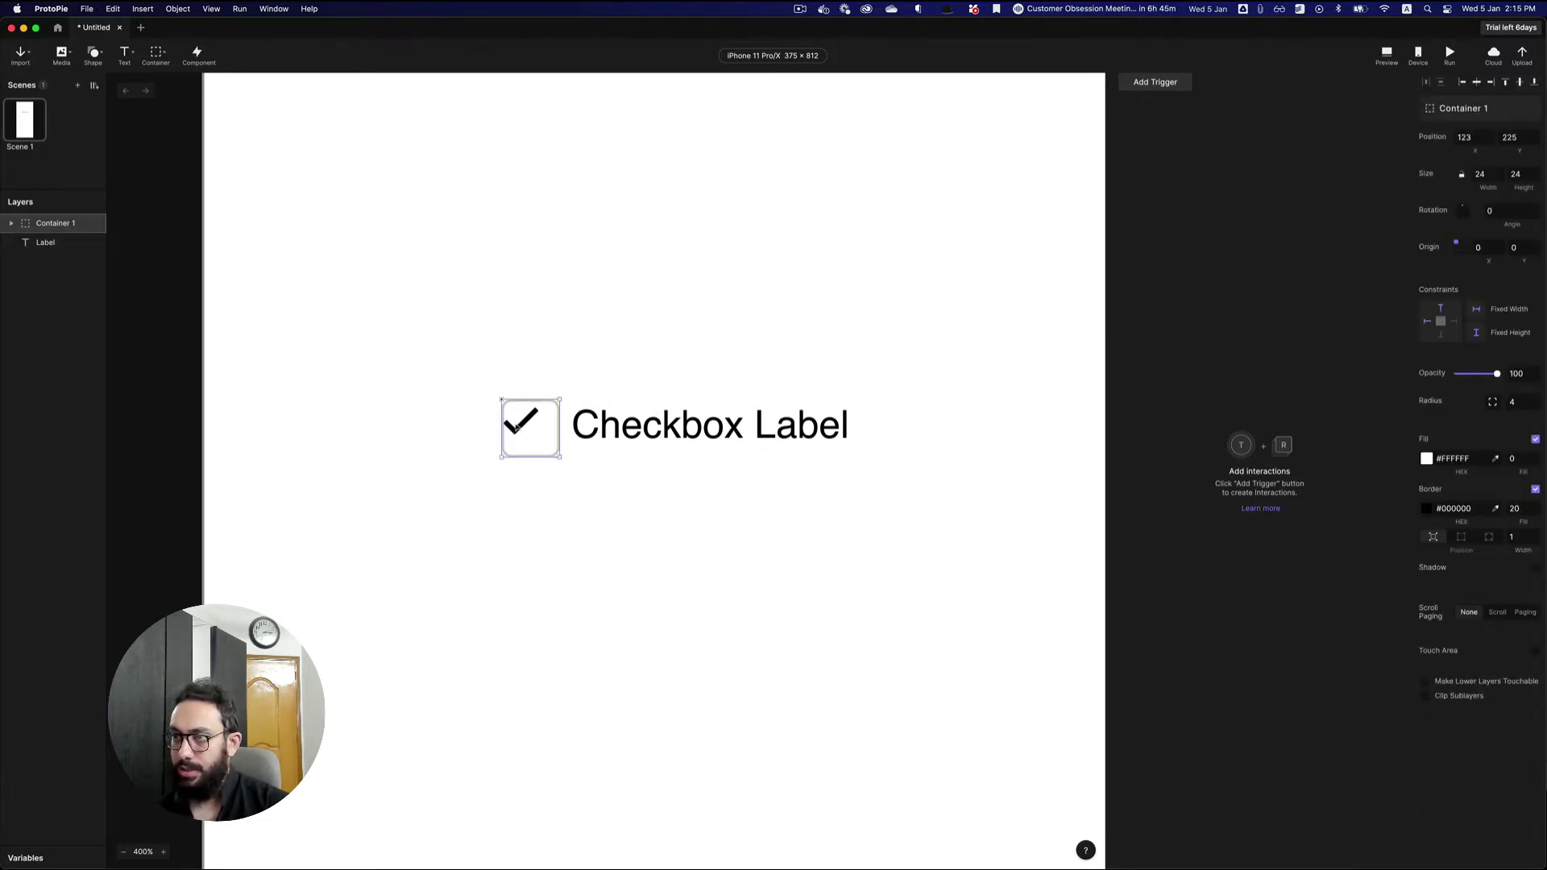
double_click(525, 428)
drag(525, 429, 536, 439)
click(584, 368)
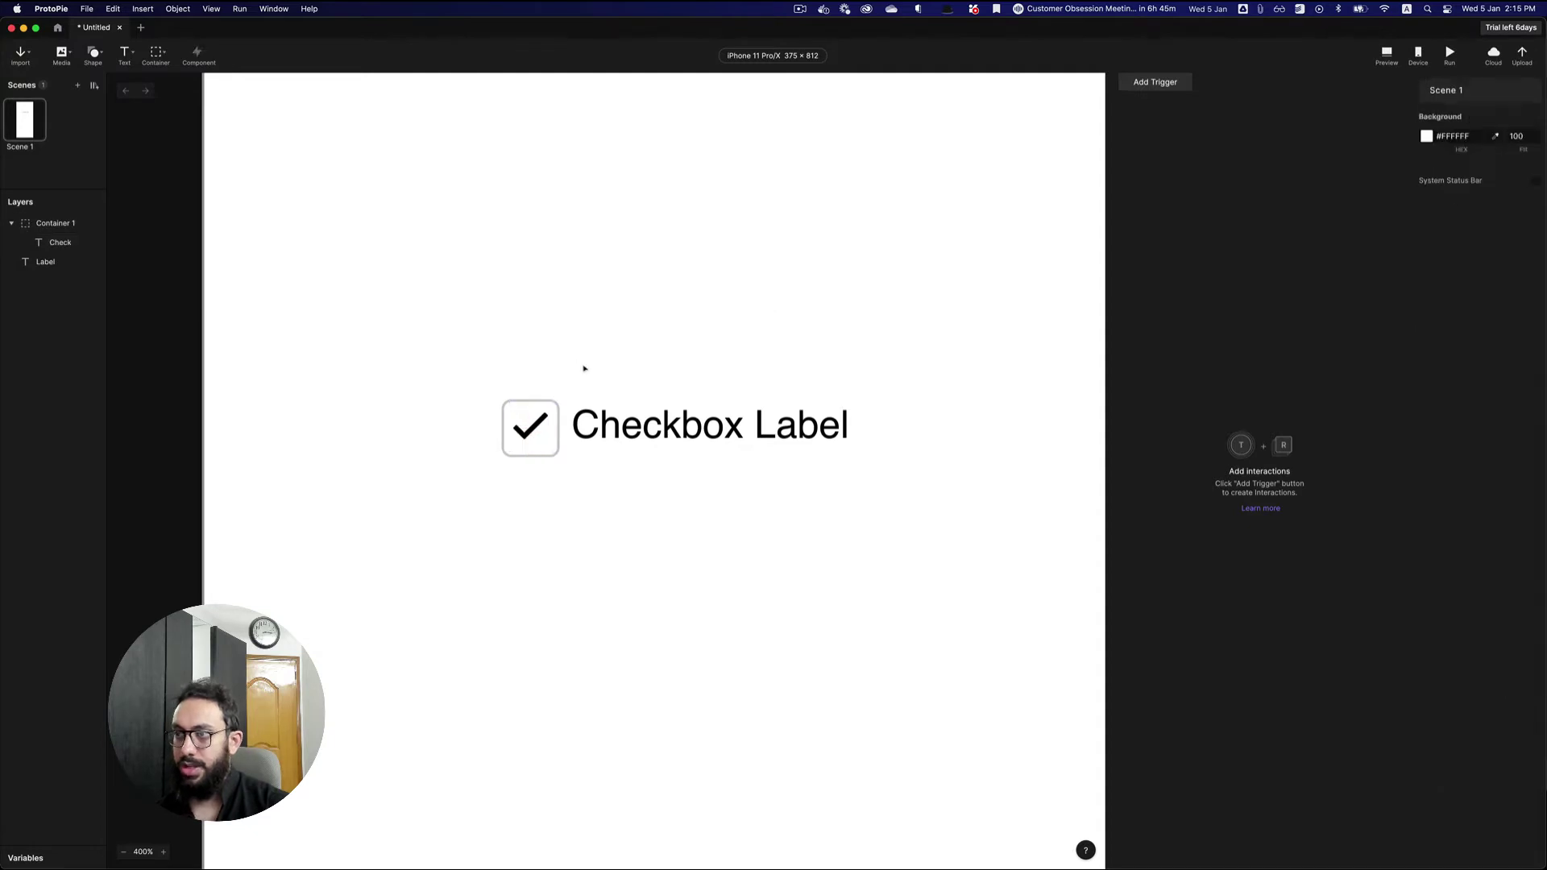
drag(644, 425, 657, 425)
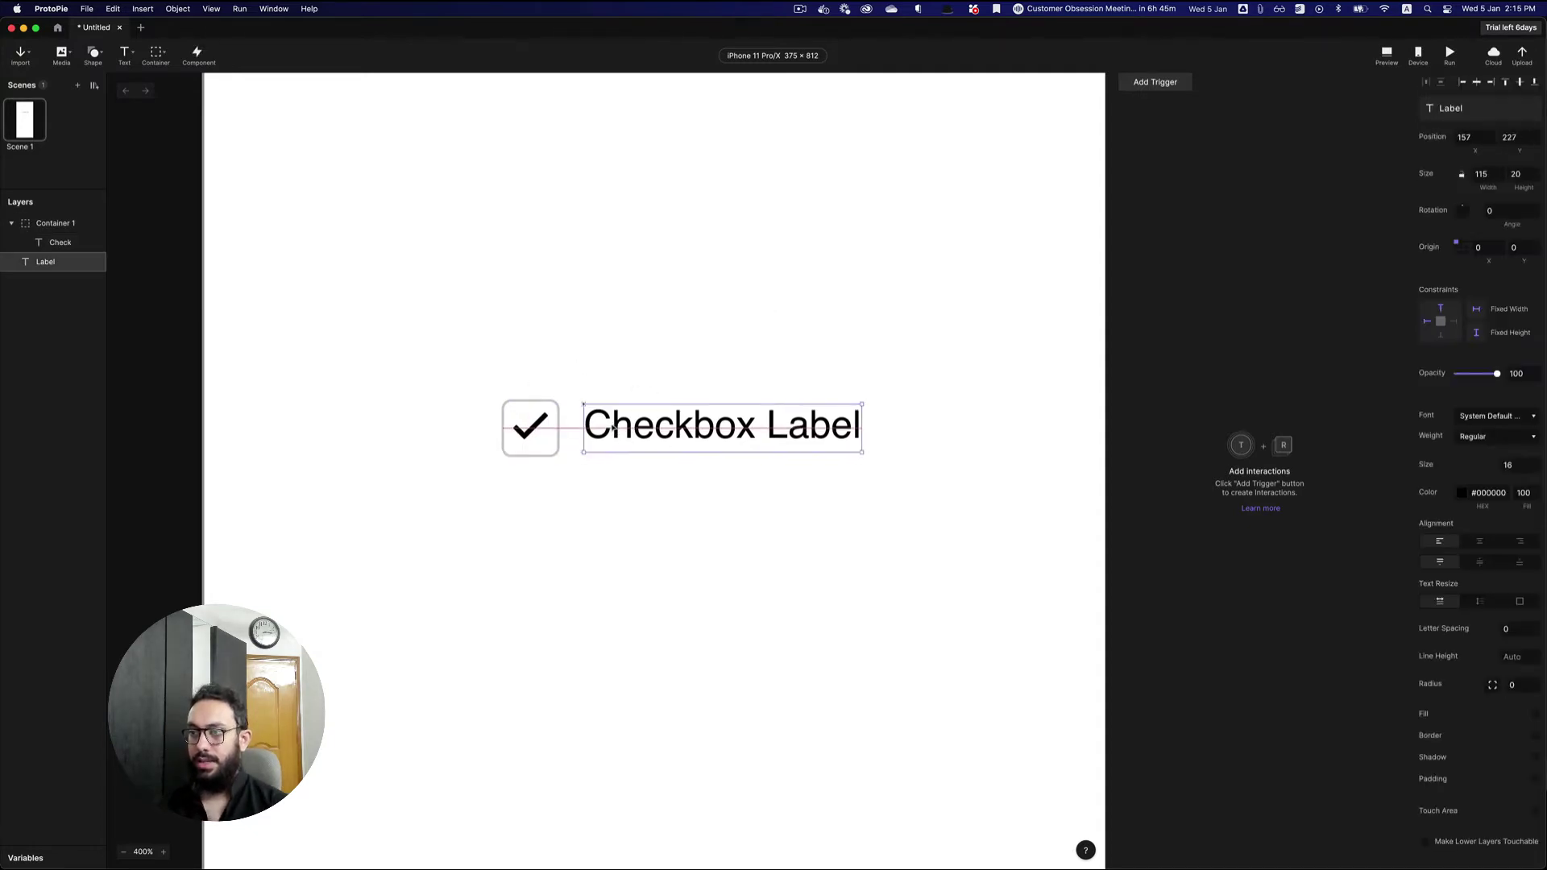
- Rename the check mark's container as "Check Container"
click(538, 427)
key(super+r)
text(Chec)
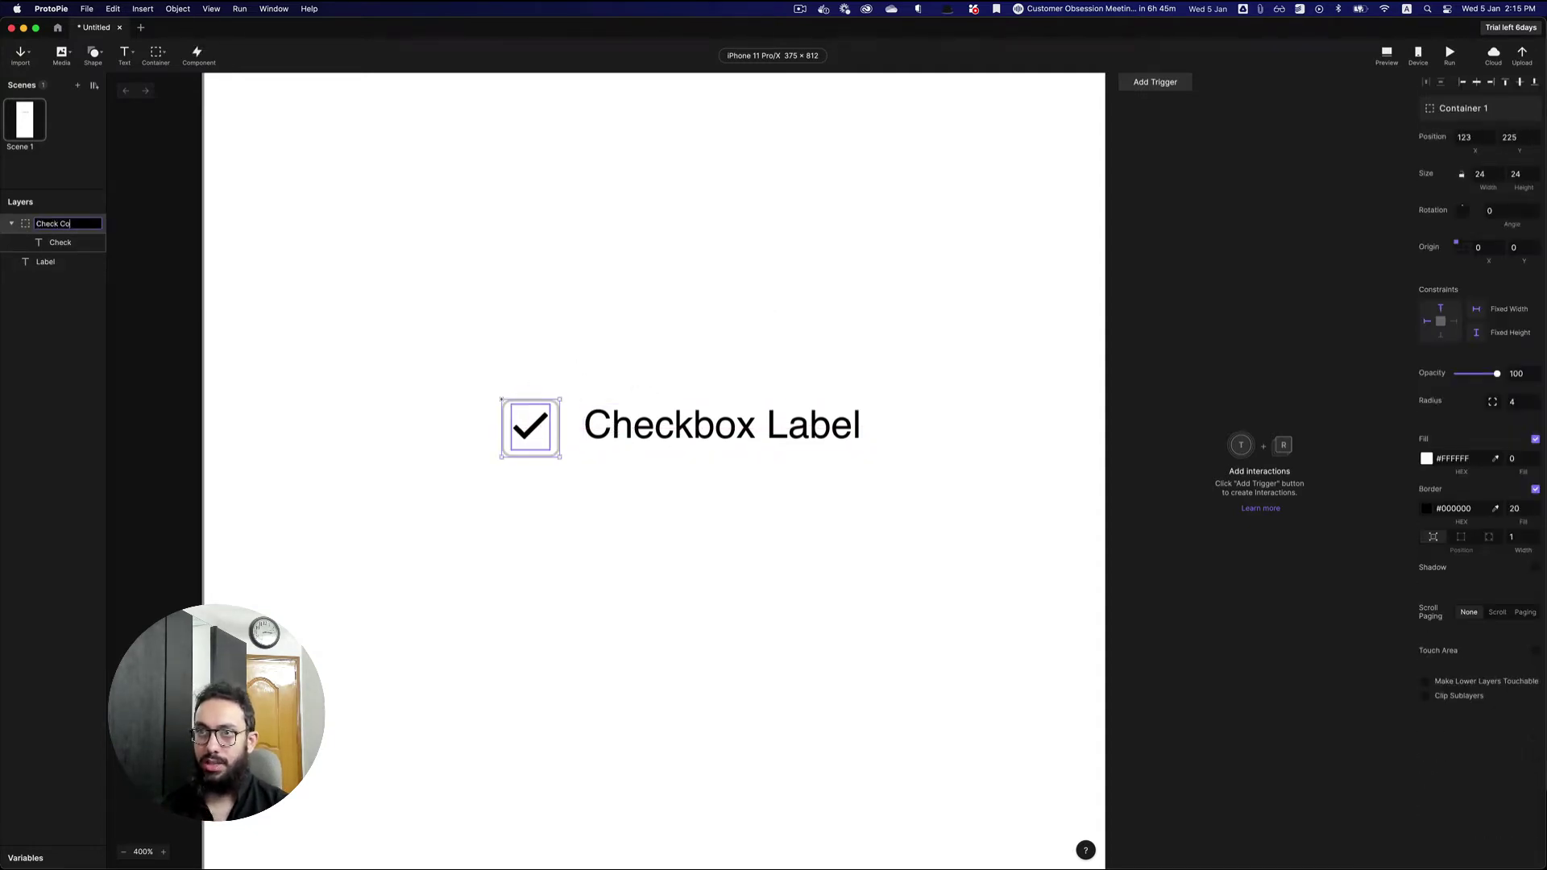
text(k Container)
key(Return)
- Wrap Check Container and the label together in a new container and leave that outer container selected
drag(486, 373, 957, 528)
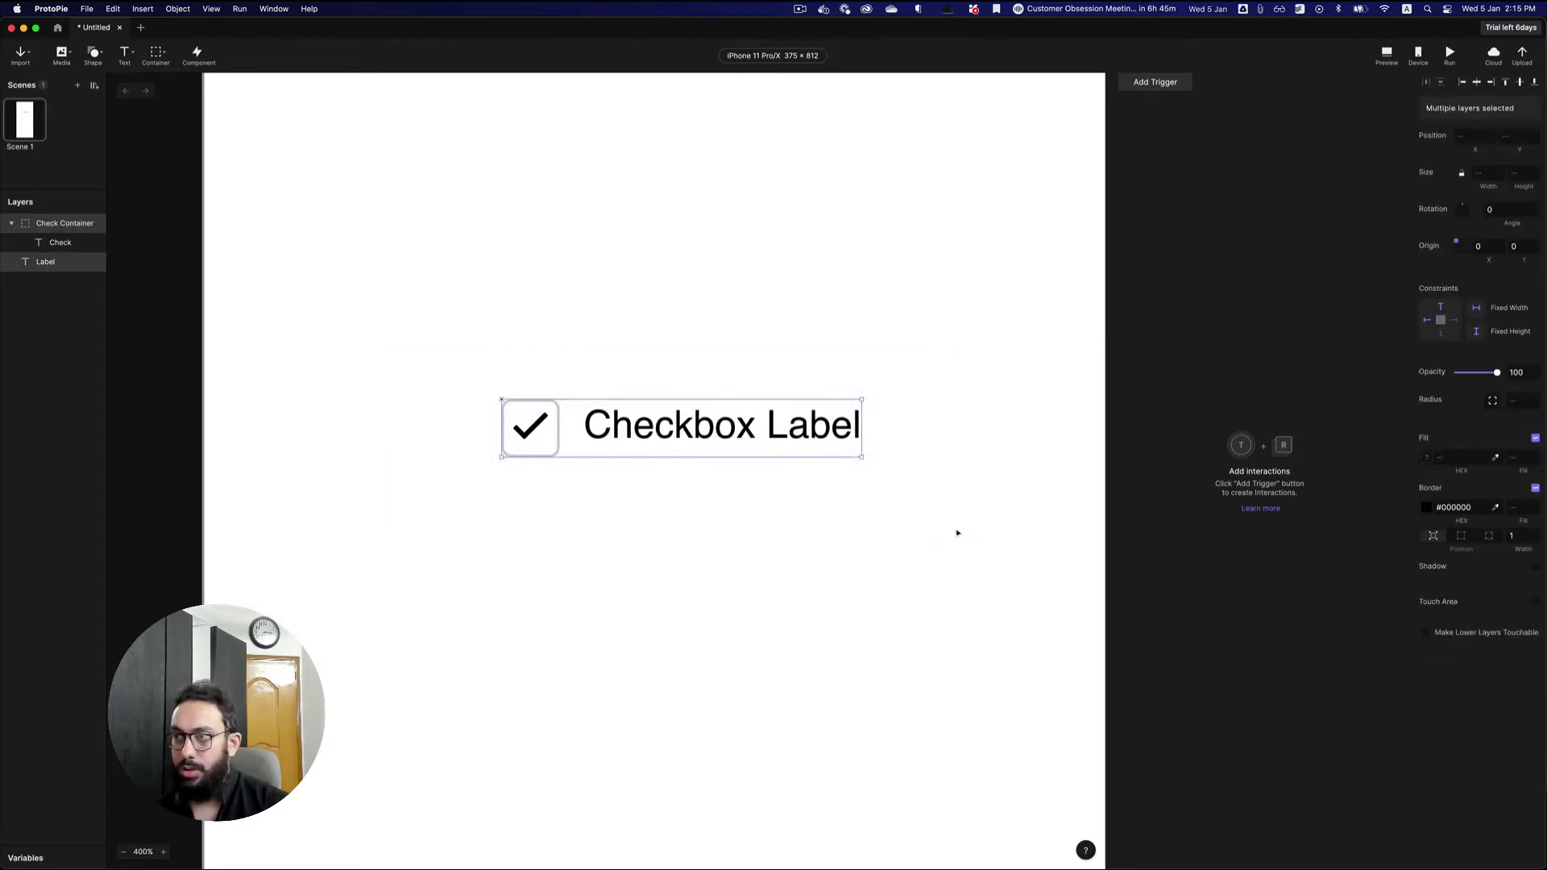
key(super+alt+g)
double_click(653, 440)
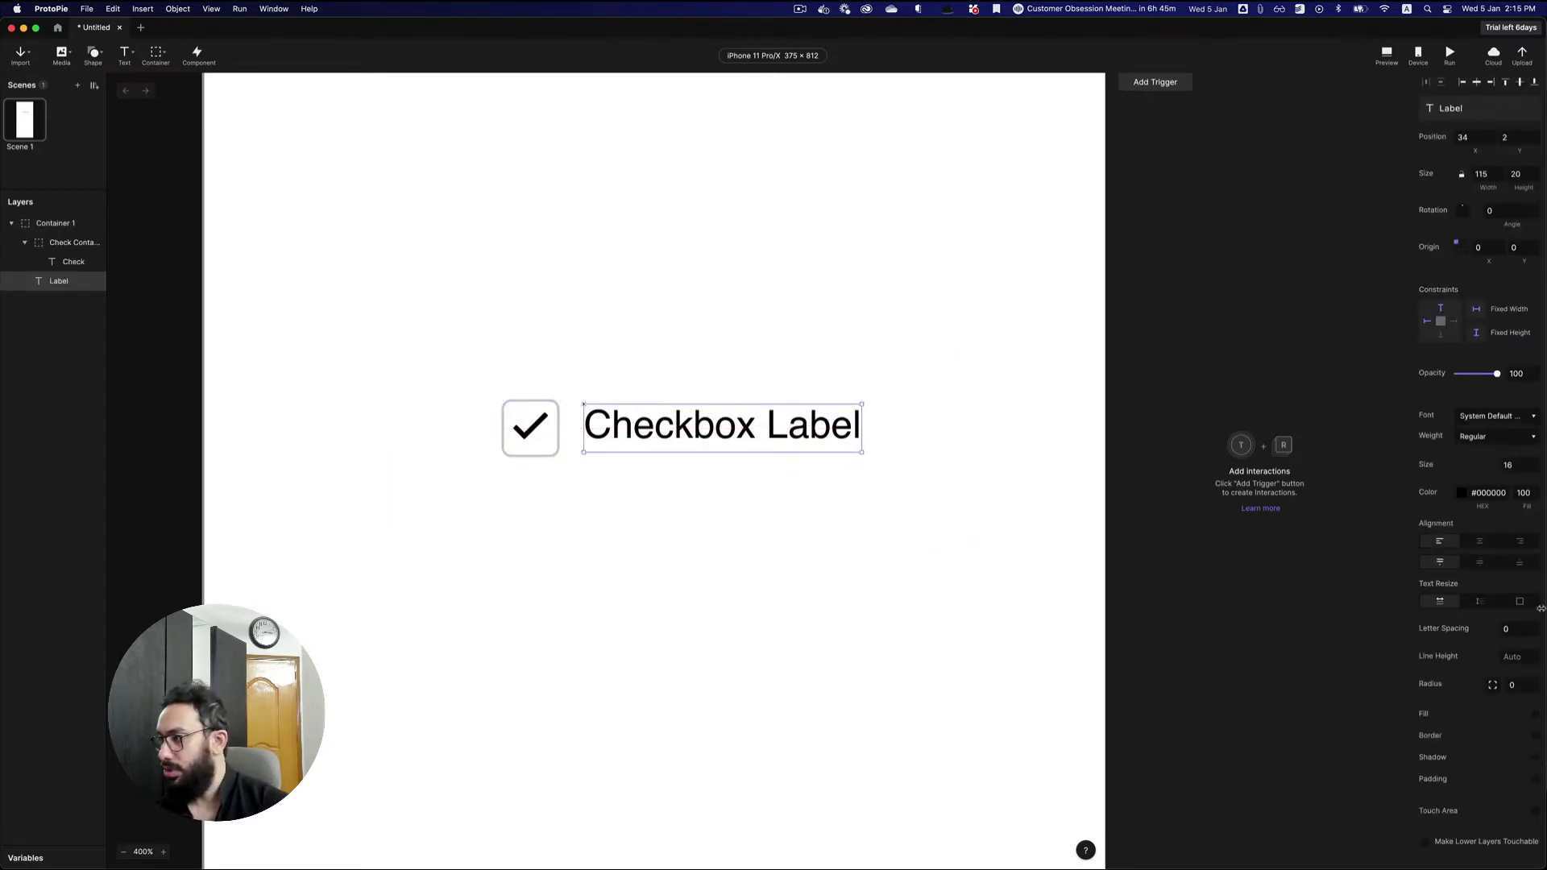
click(419, 356)
drag(419, 356, 978, 559)
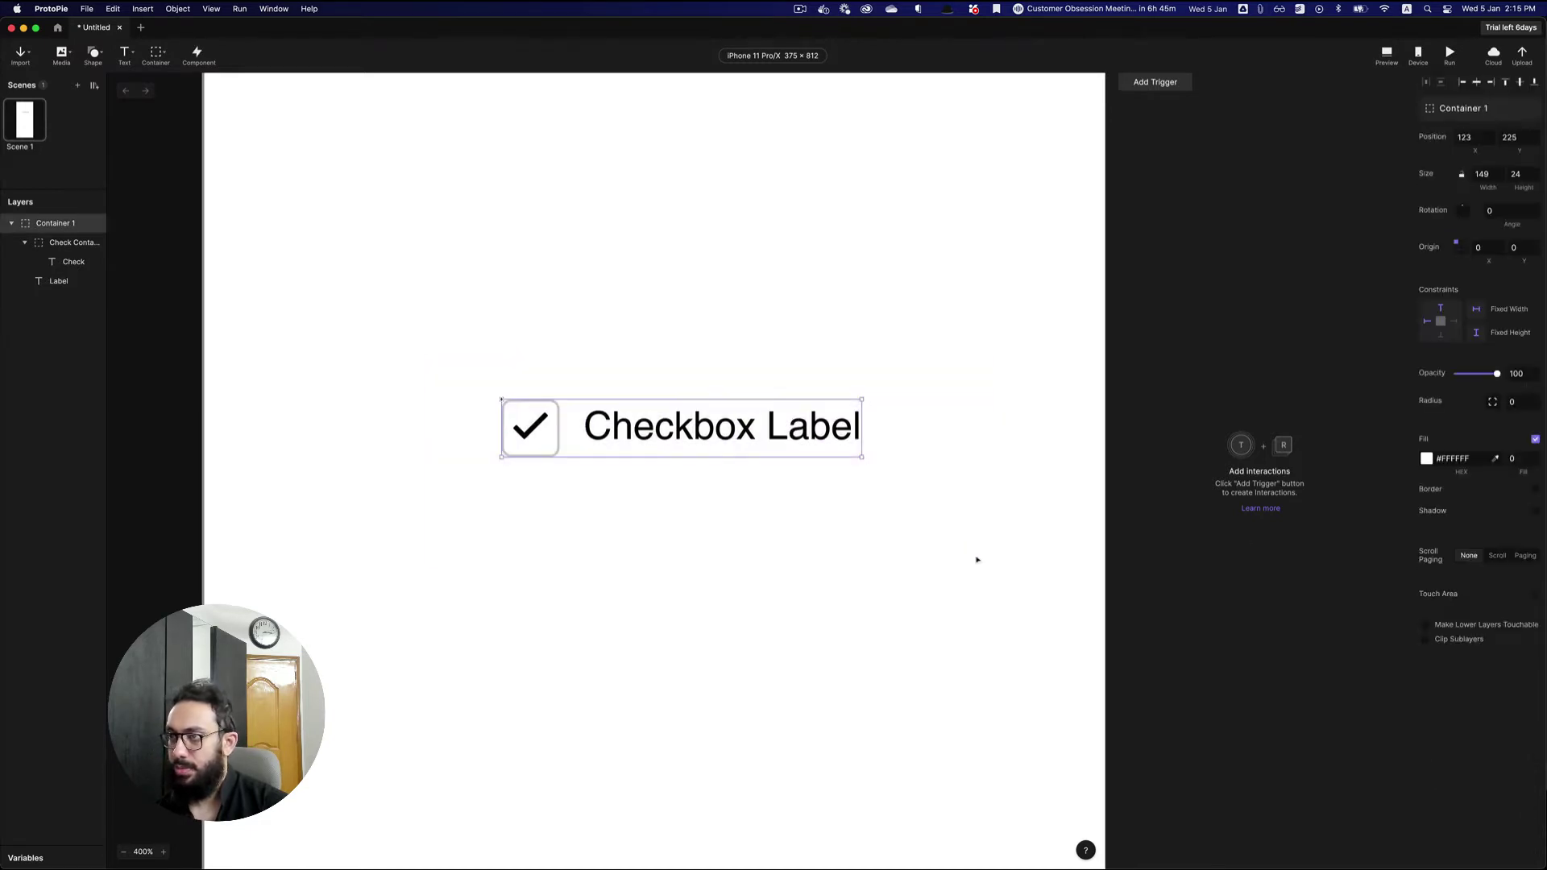
- Move the outer container to X 103, Y 208 in the scene
drag(750, 443, 699, 400)
- Shift the check mark inside its box to X 0
double_click(482, 386)
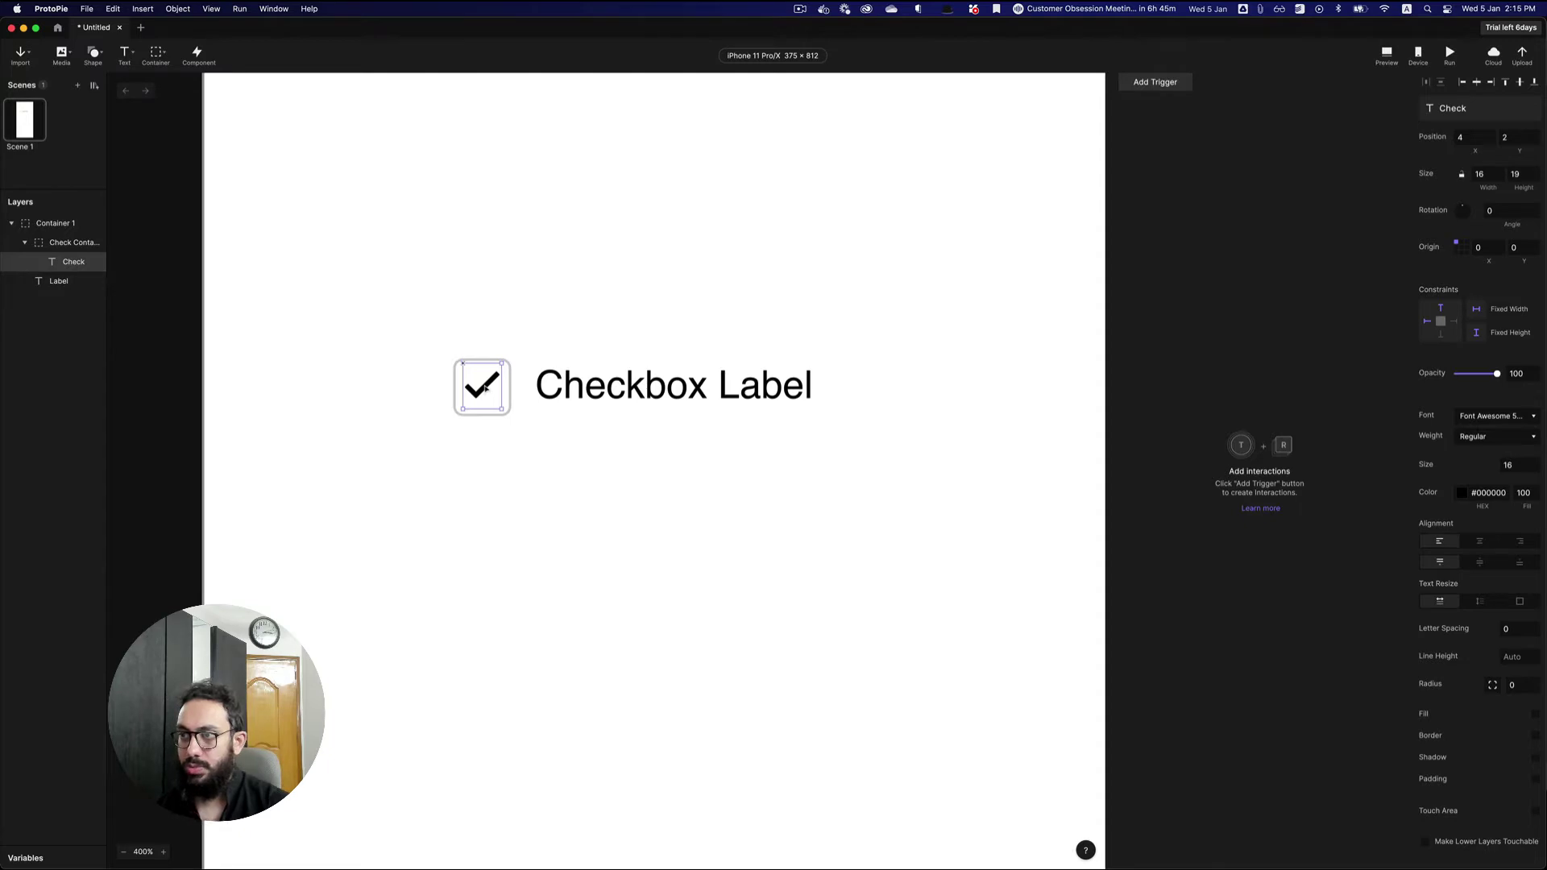
key(Left)
key(Left)
key(Left)
key(Left)
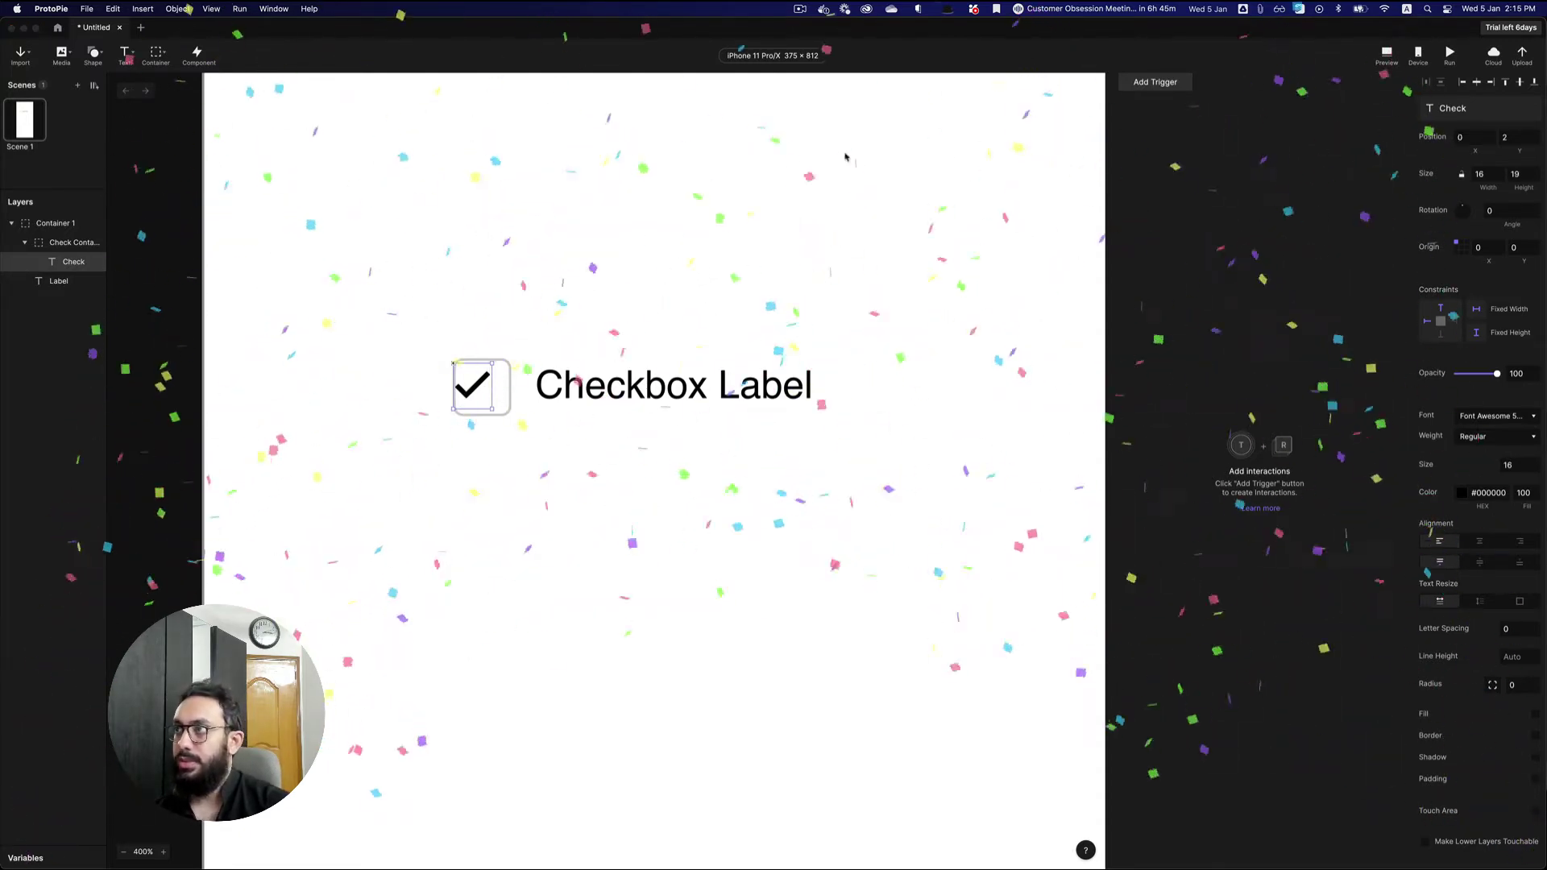
click(845, 9)
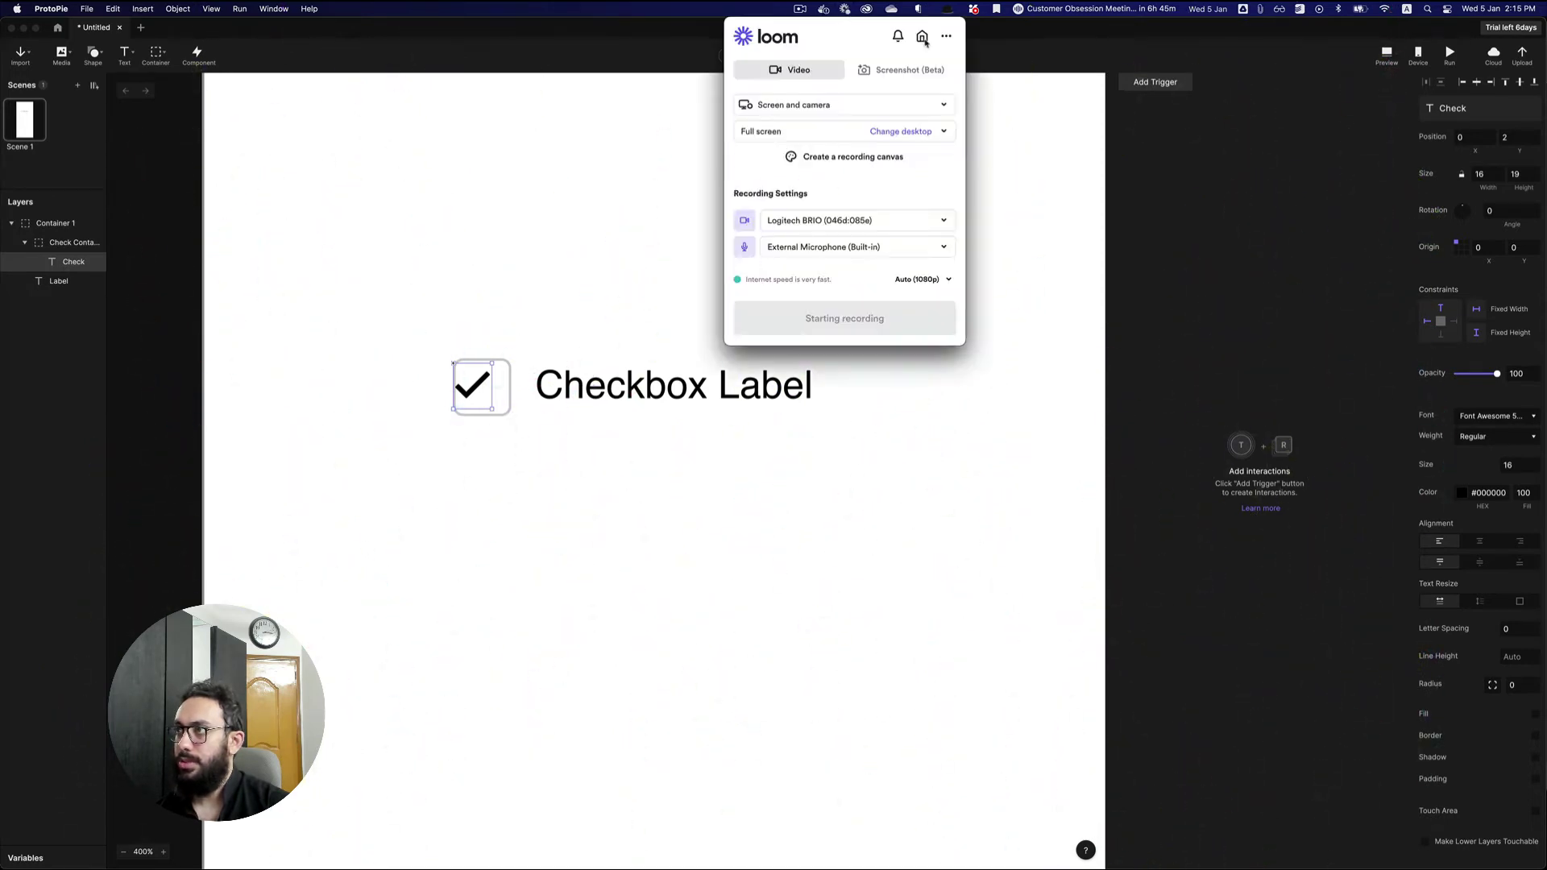
click(942, 36)
click(903, 209)
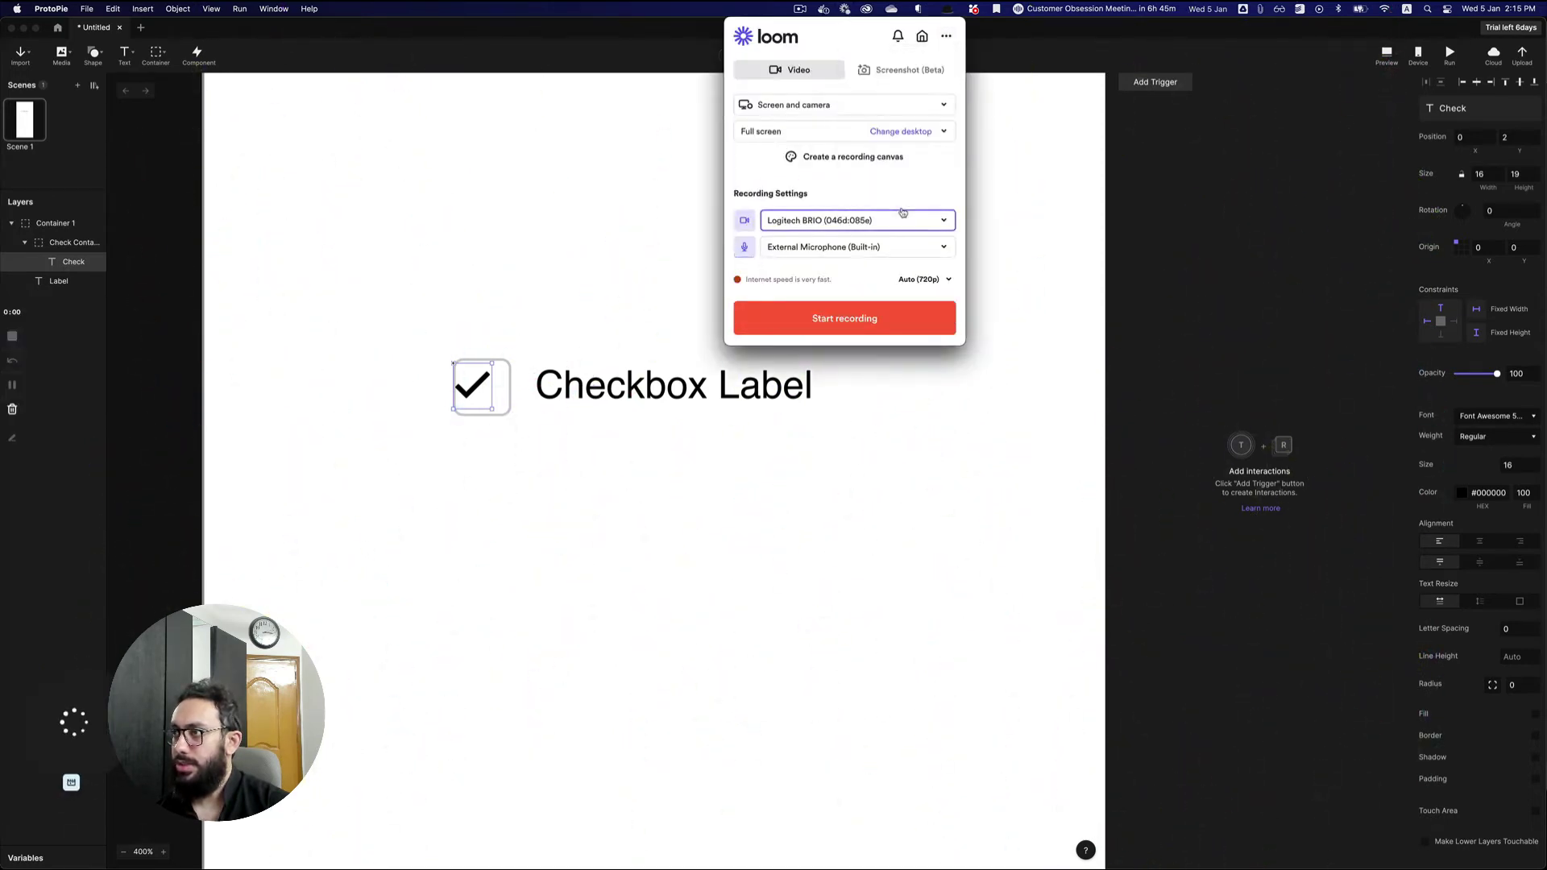
click(1093, 303)
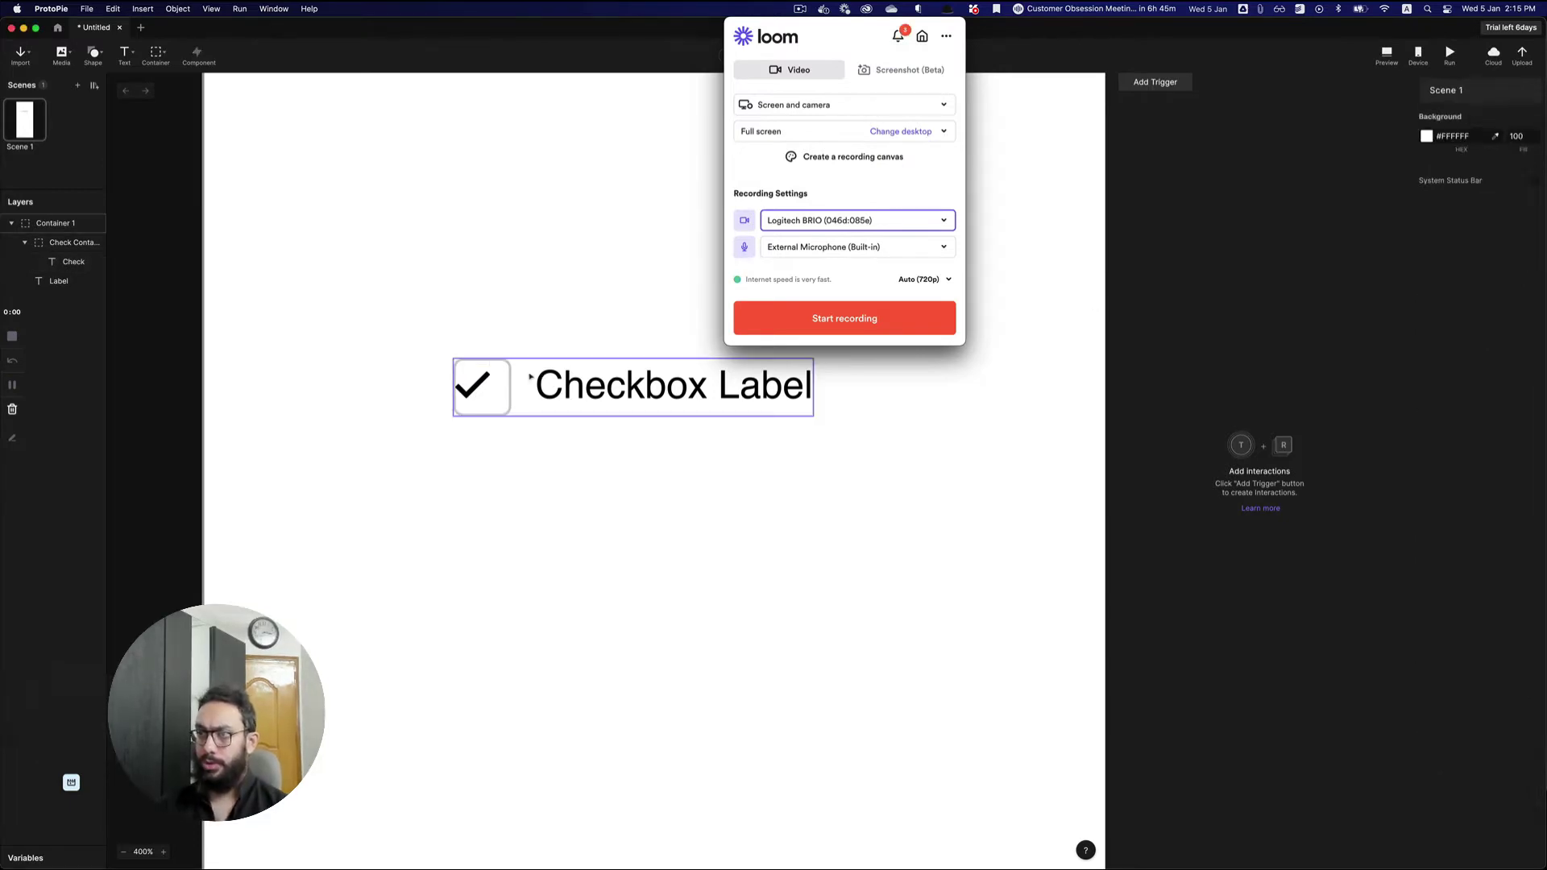
- Place the check mark centrally inside its box at X 4, Y 3
click(477, 385)
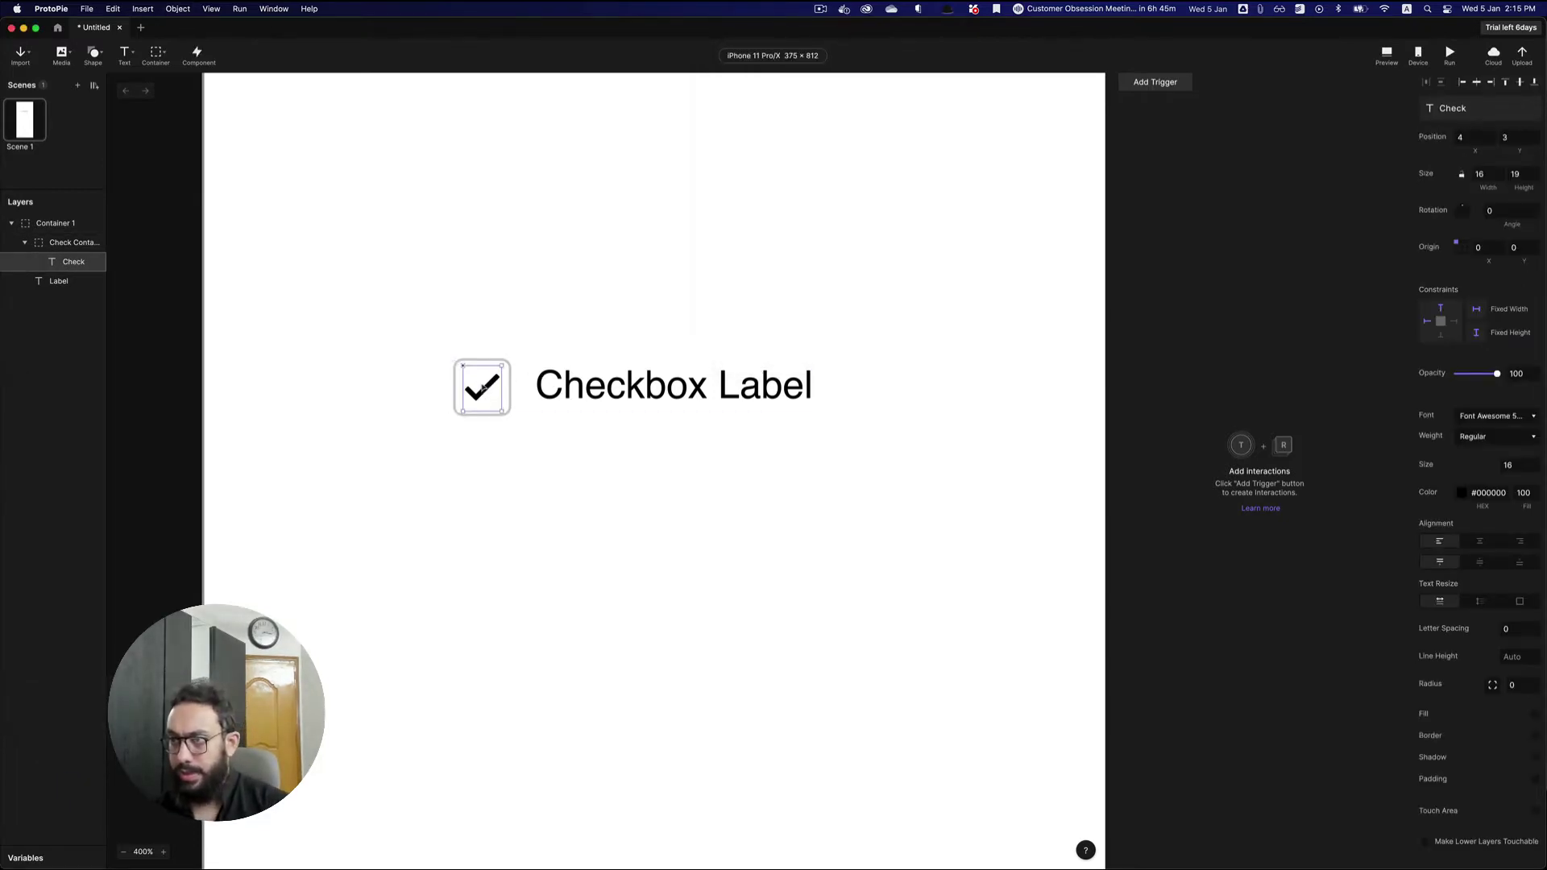
click(639, 331)
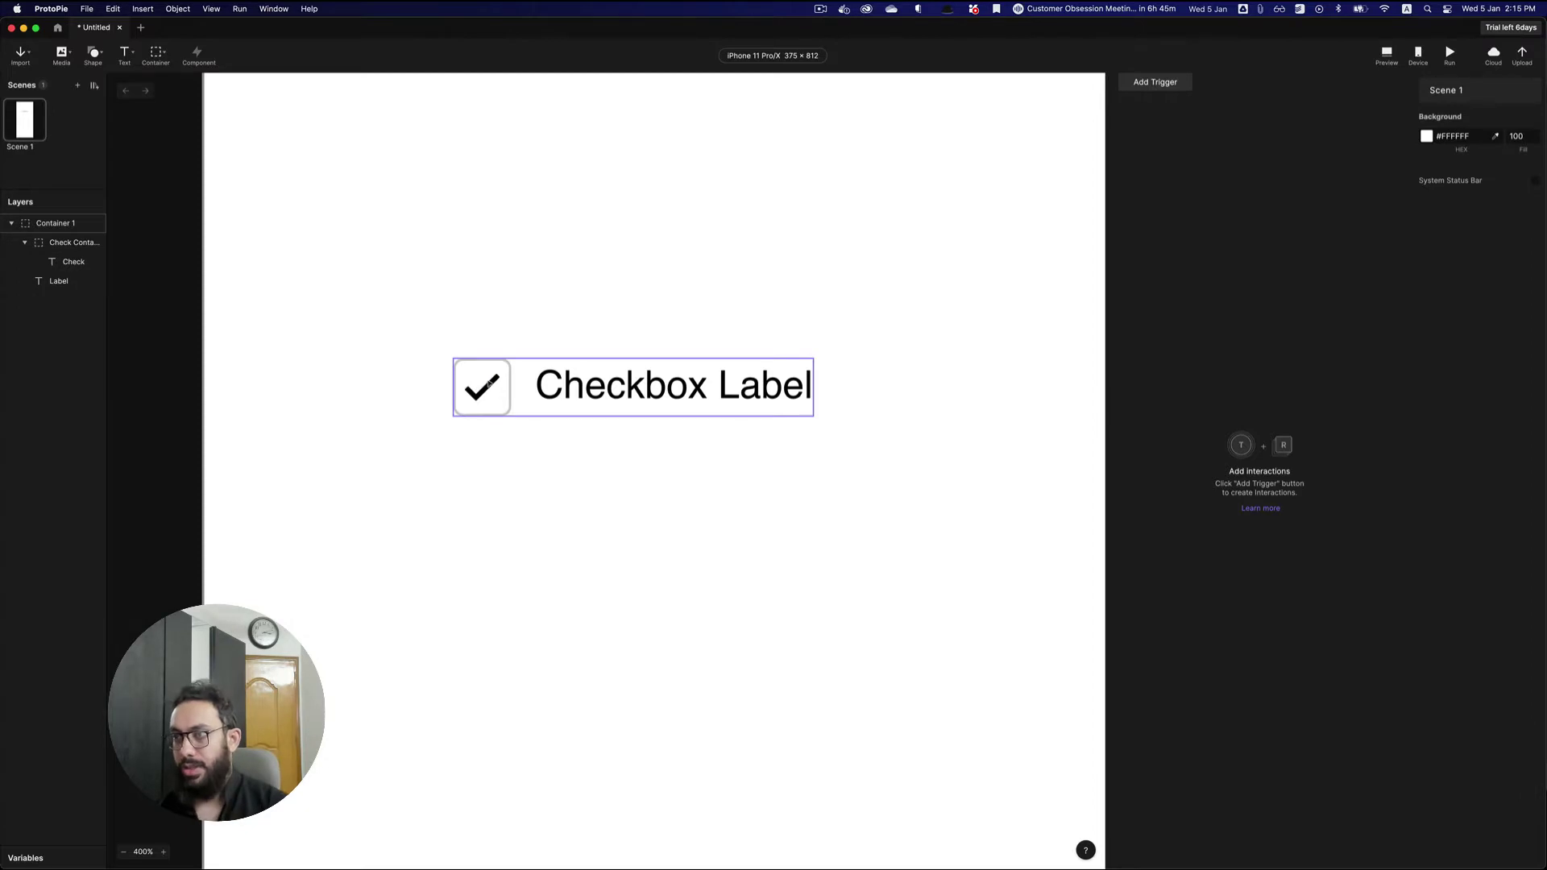
- Rename the outer container holding the check box and label as "Checkbox"
click(573, 390)
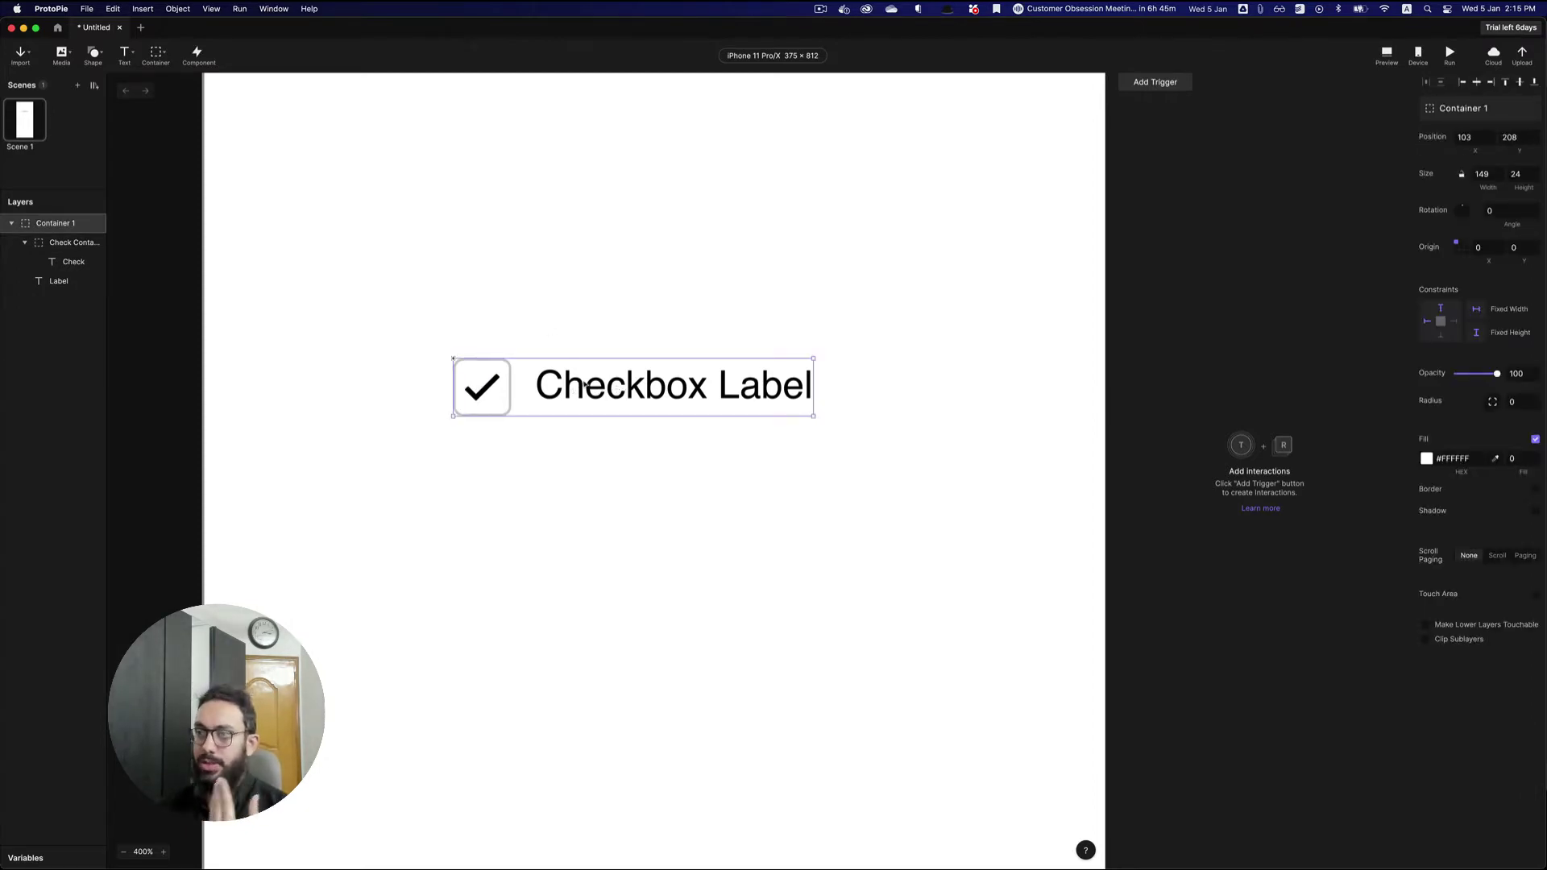
click(1170, 84)
key(Escape)
key(super+r)
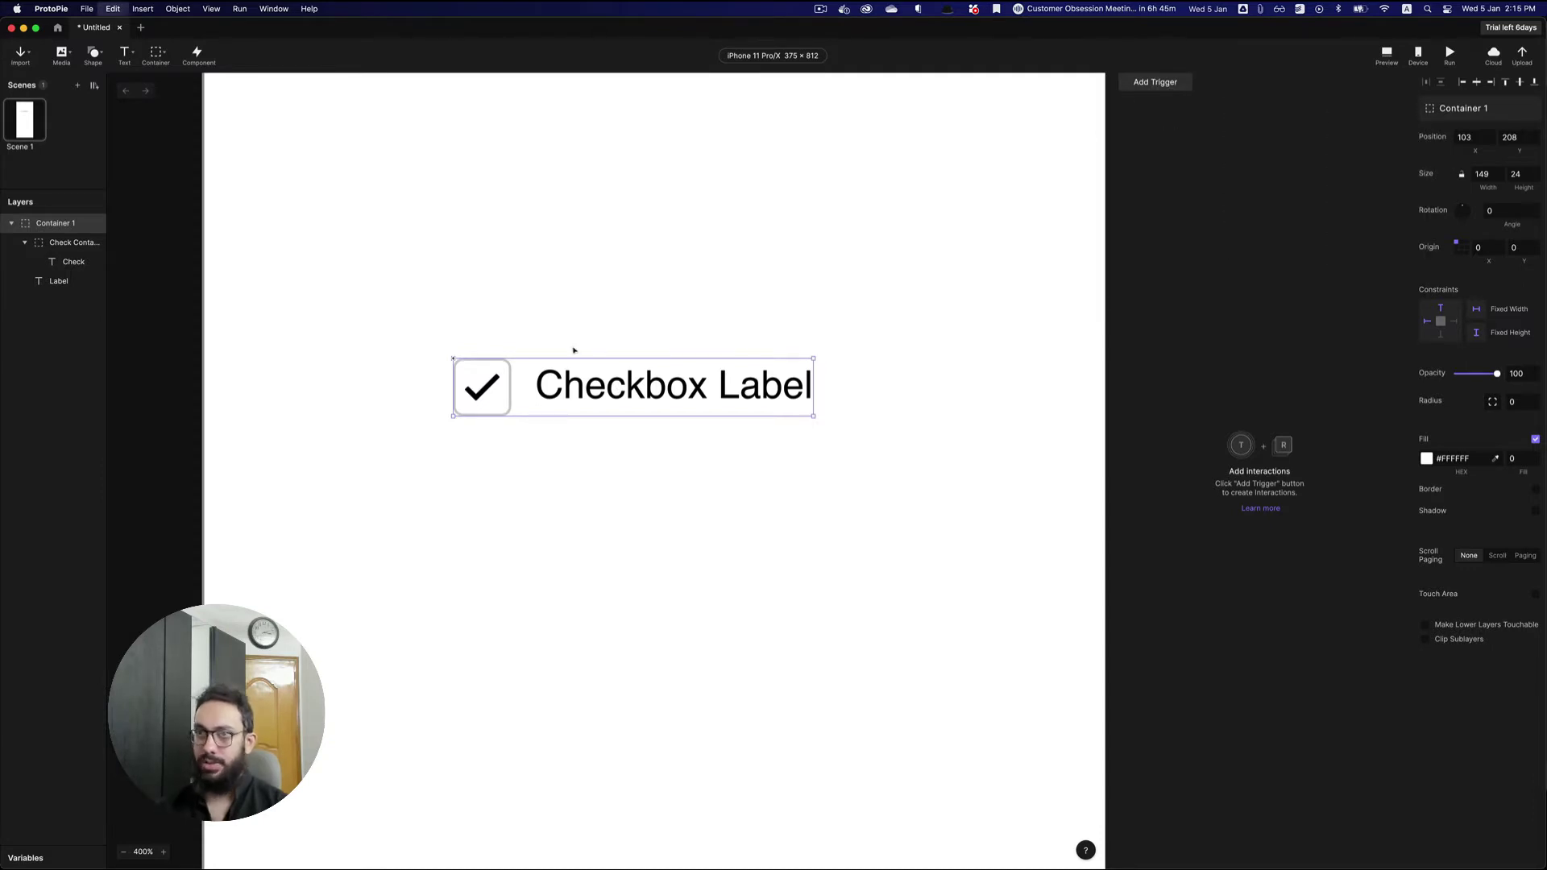
text(Checkbox)
key(Return)
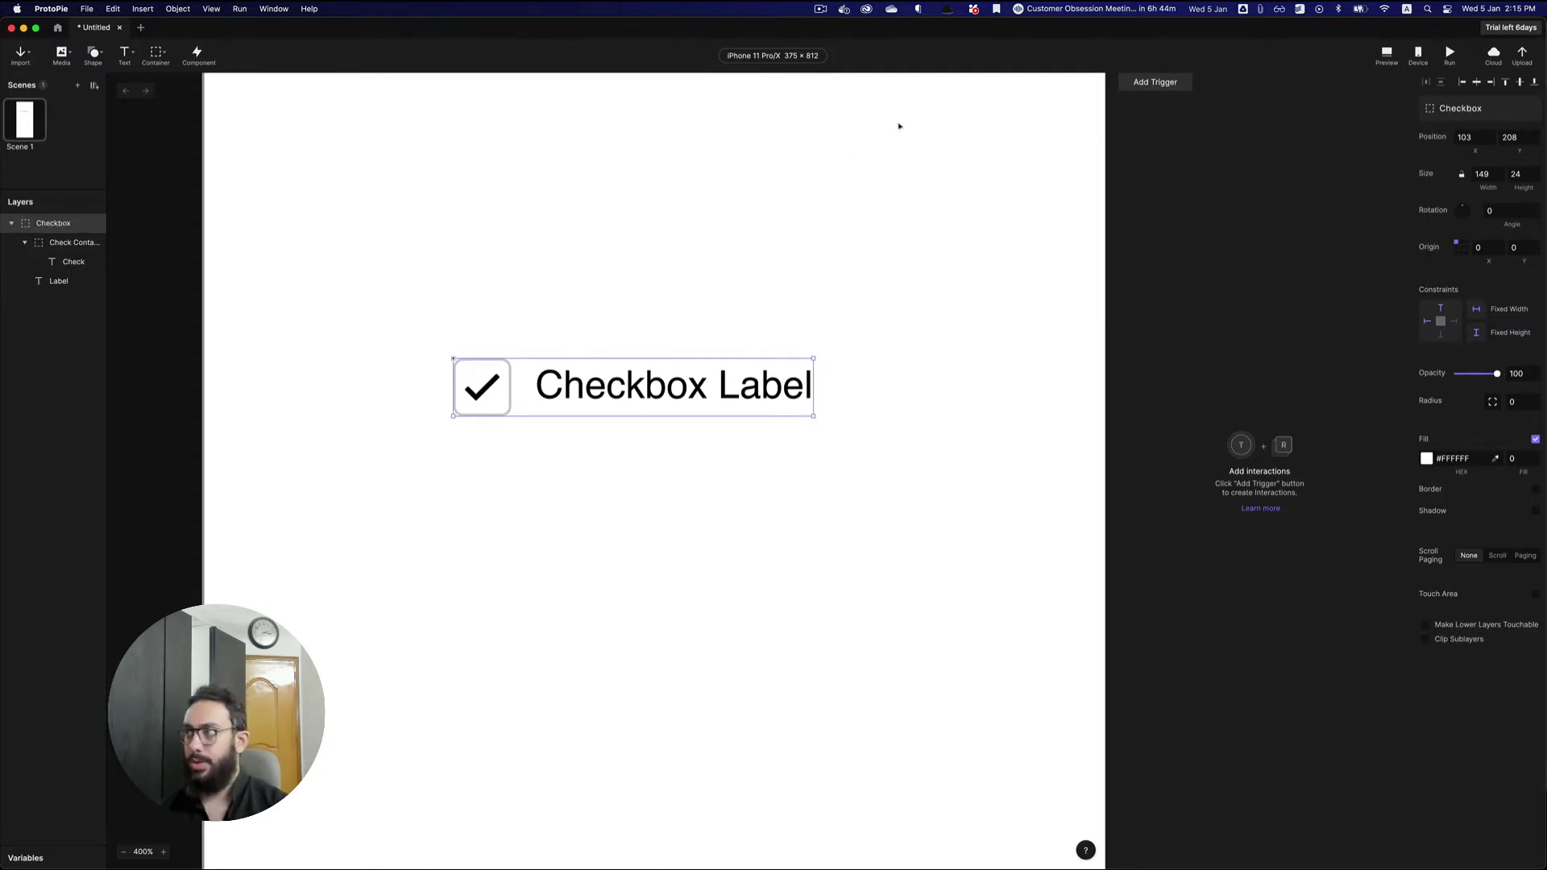
- Add a Tap trigger to the Checkbox container
key(Escape)
click(1156, 84)
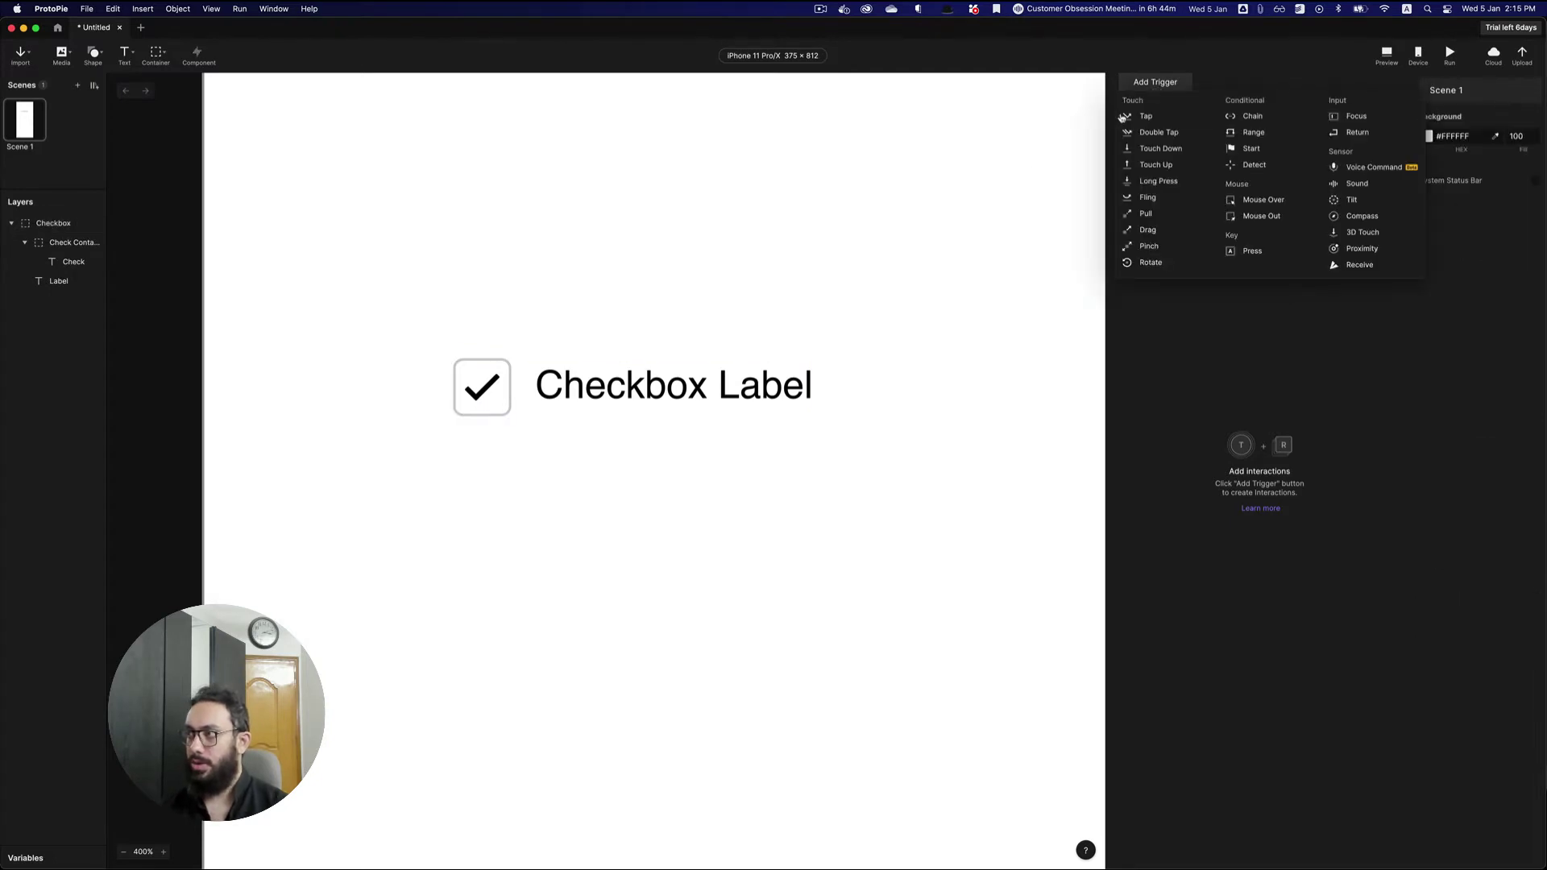
click(488, 385)
click(1156, 82)
click(1161, 117)
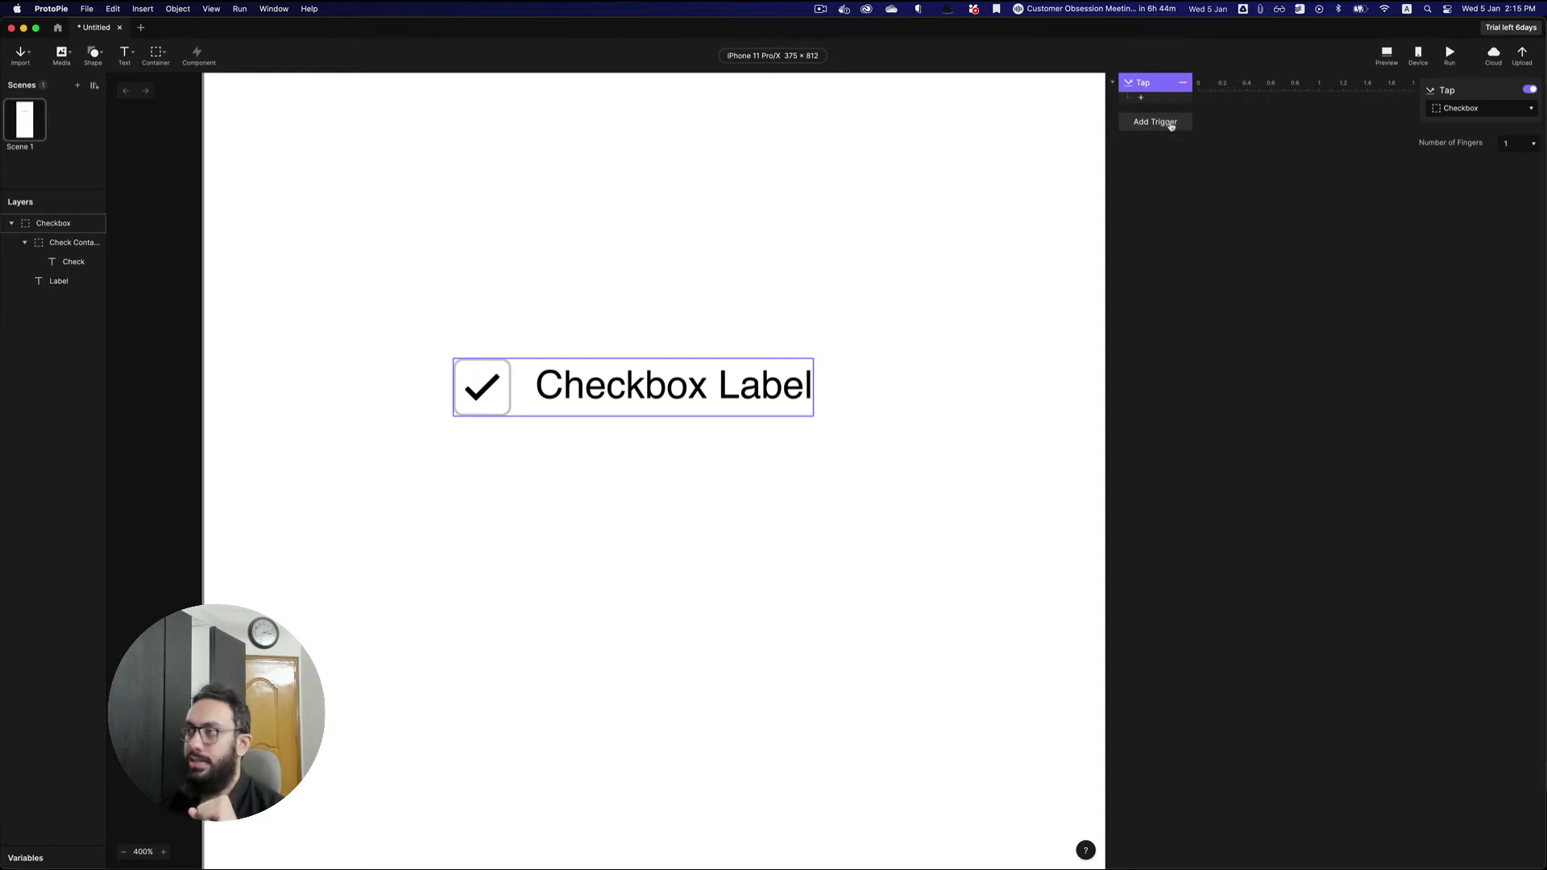
- Set the opacity of the check mark inside Check Container to 0
click(481, 388)
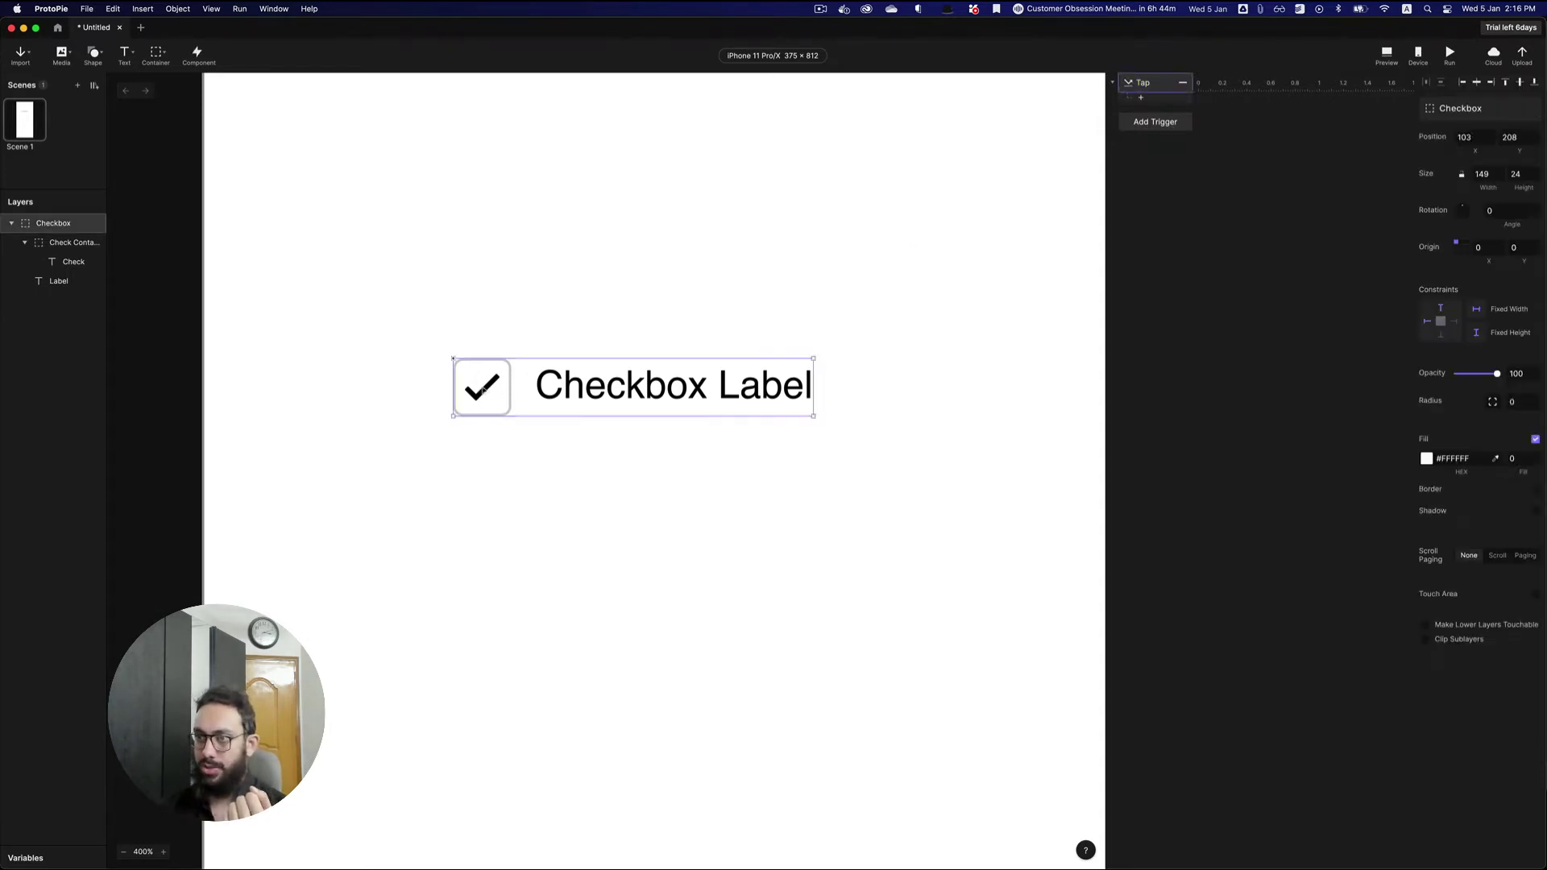
double_click(481, 388)
double_click(482, 388)
key(0)
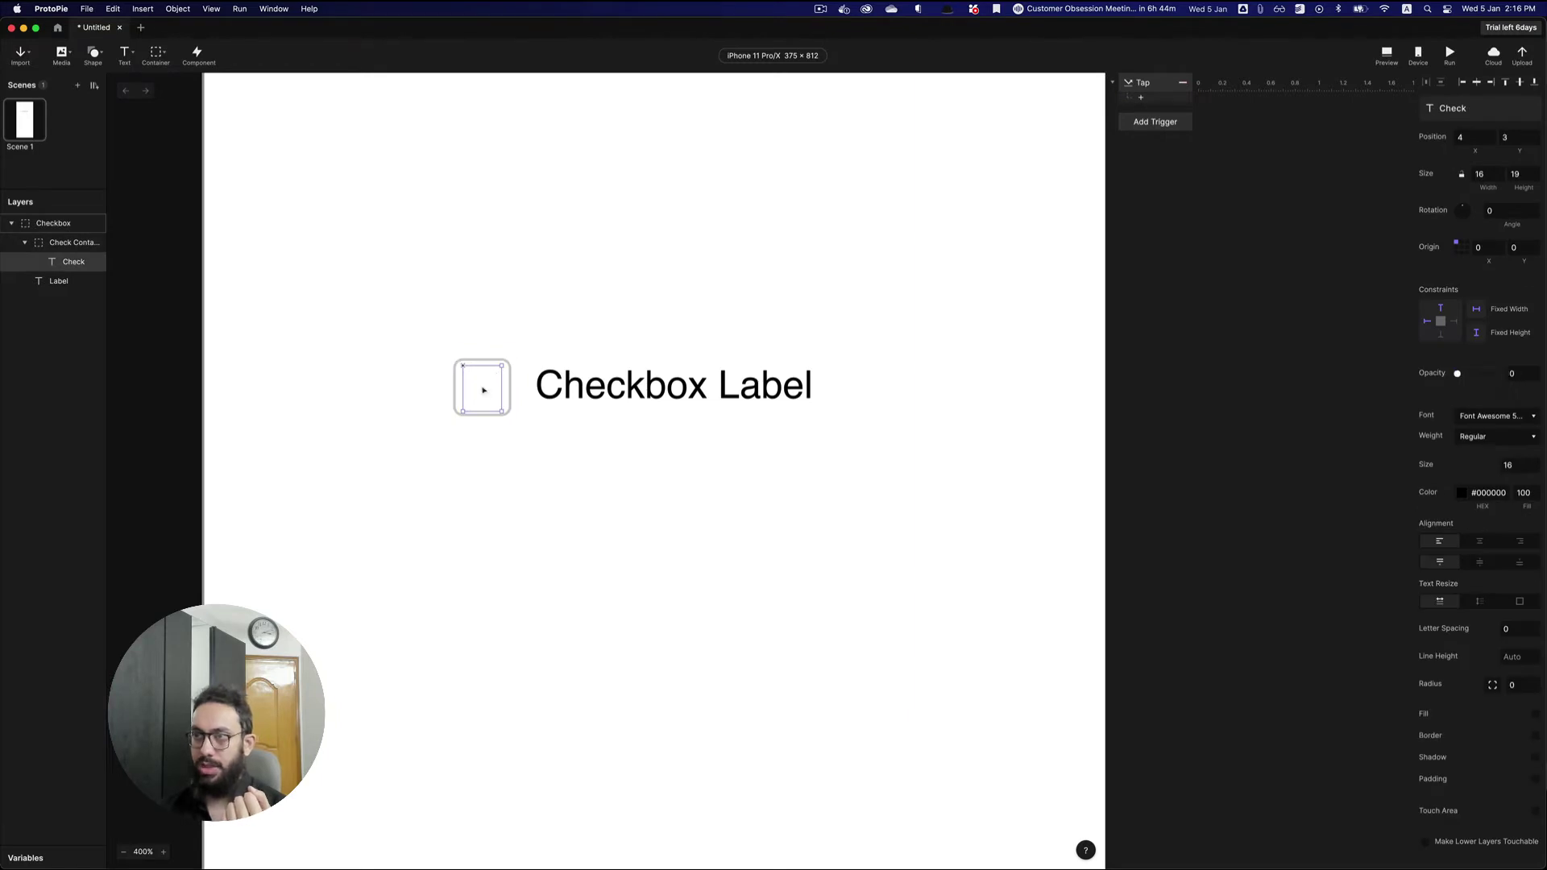
- Add a Color response to the Tap trigger and target it at Check Container
drag(393, 309, 835, 461)
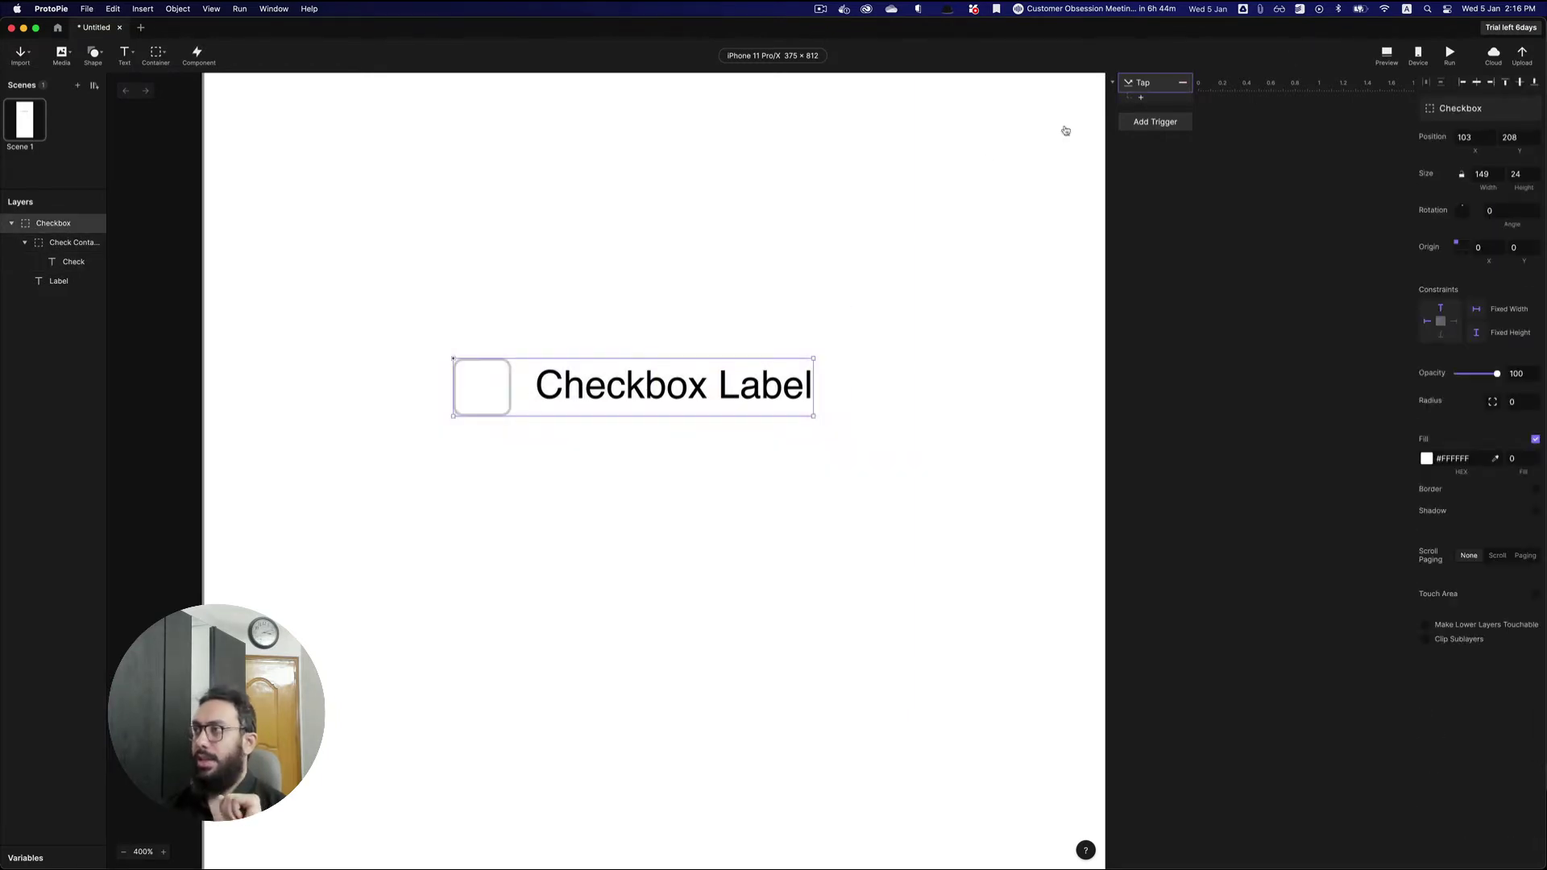
click(1156, 99)
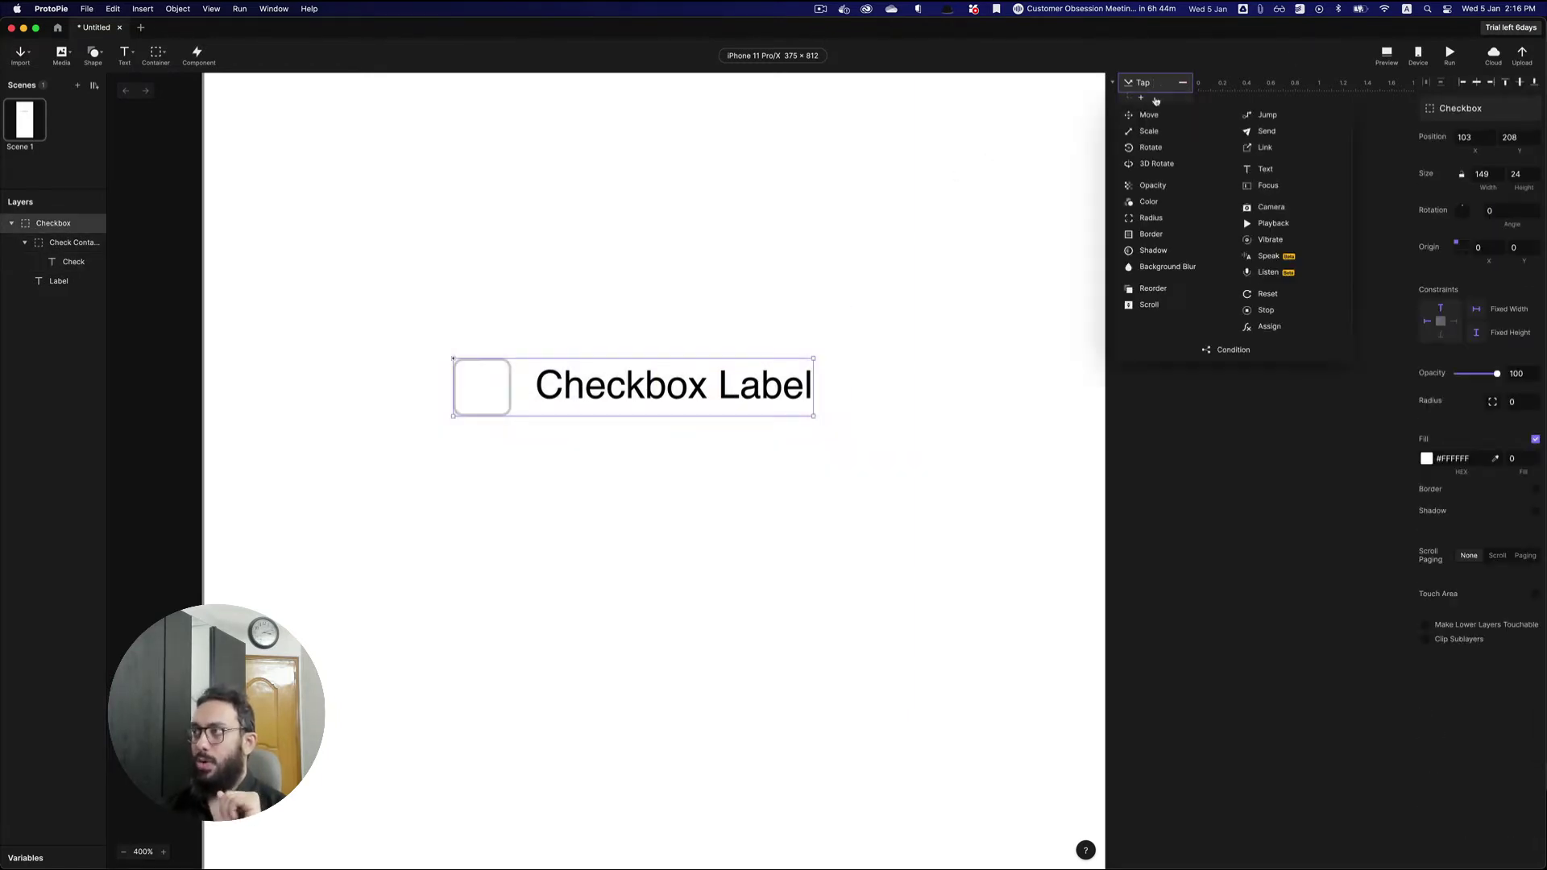
click(1159, 203)
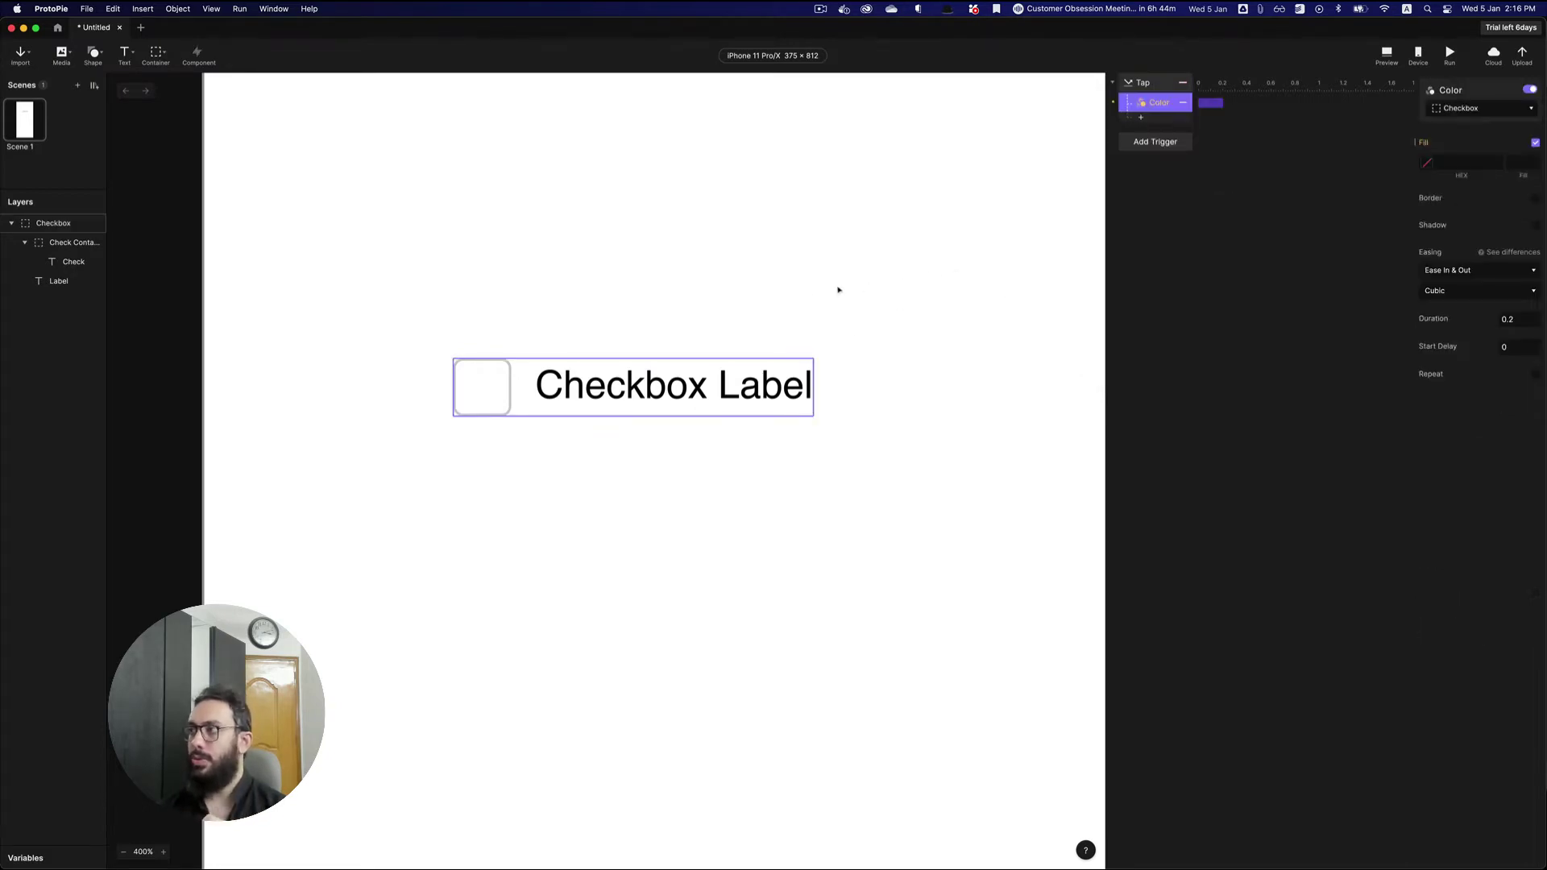
click(1477, 111)
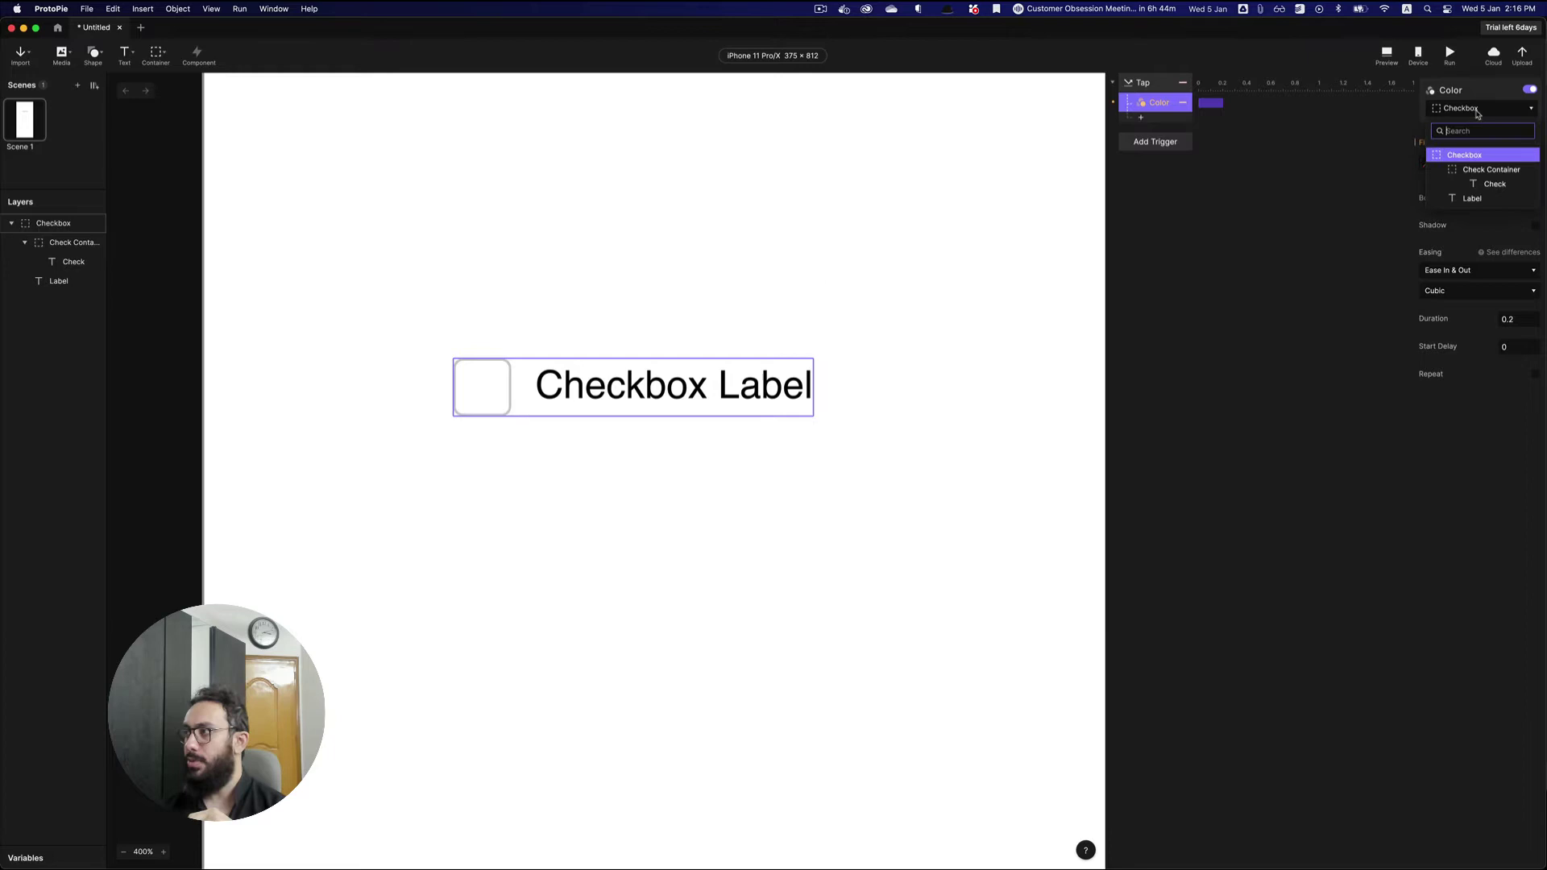
click(1477, 169)
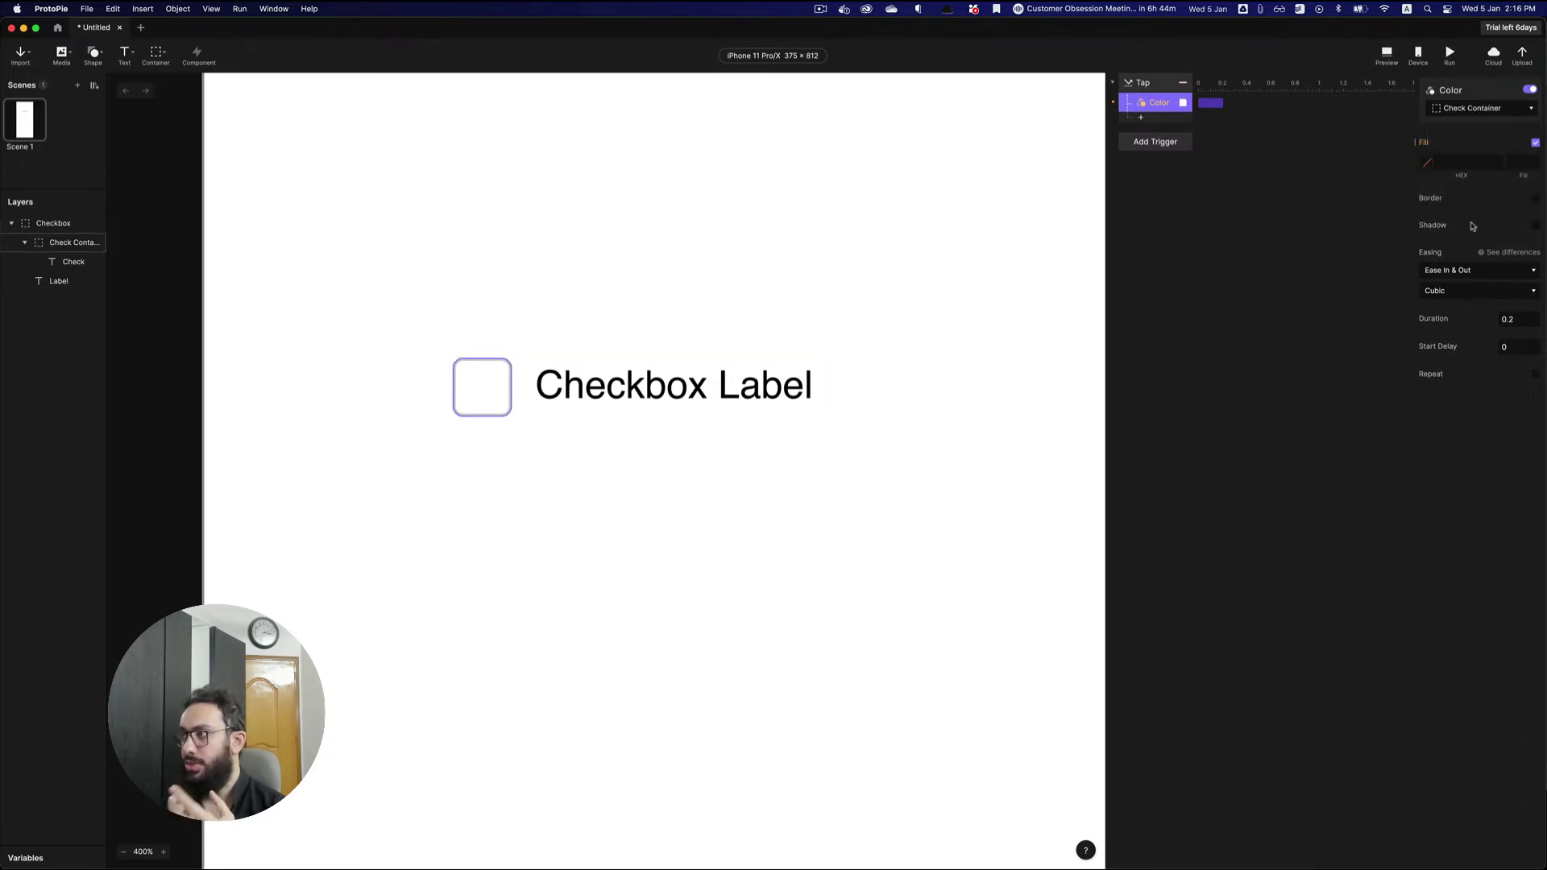
- Set the Color response's fill to blue #005AE2 with a fill opacity of 100
click(1469, 161)
click(1431, 165)
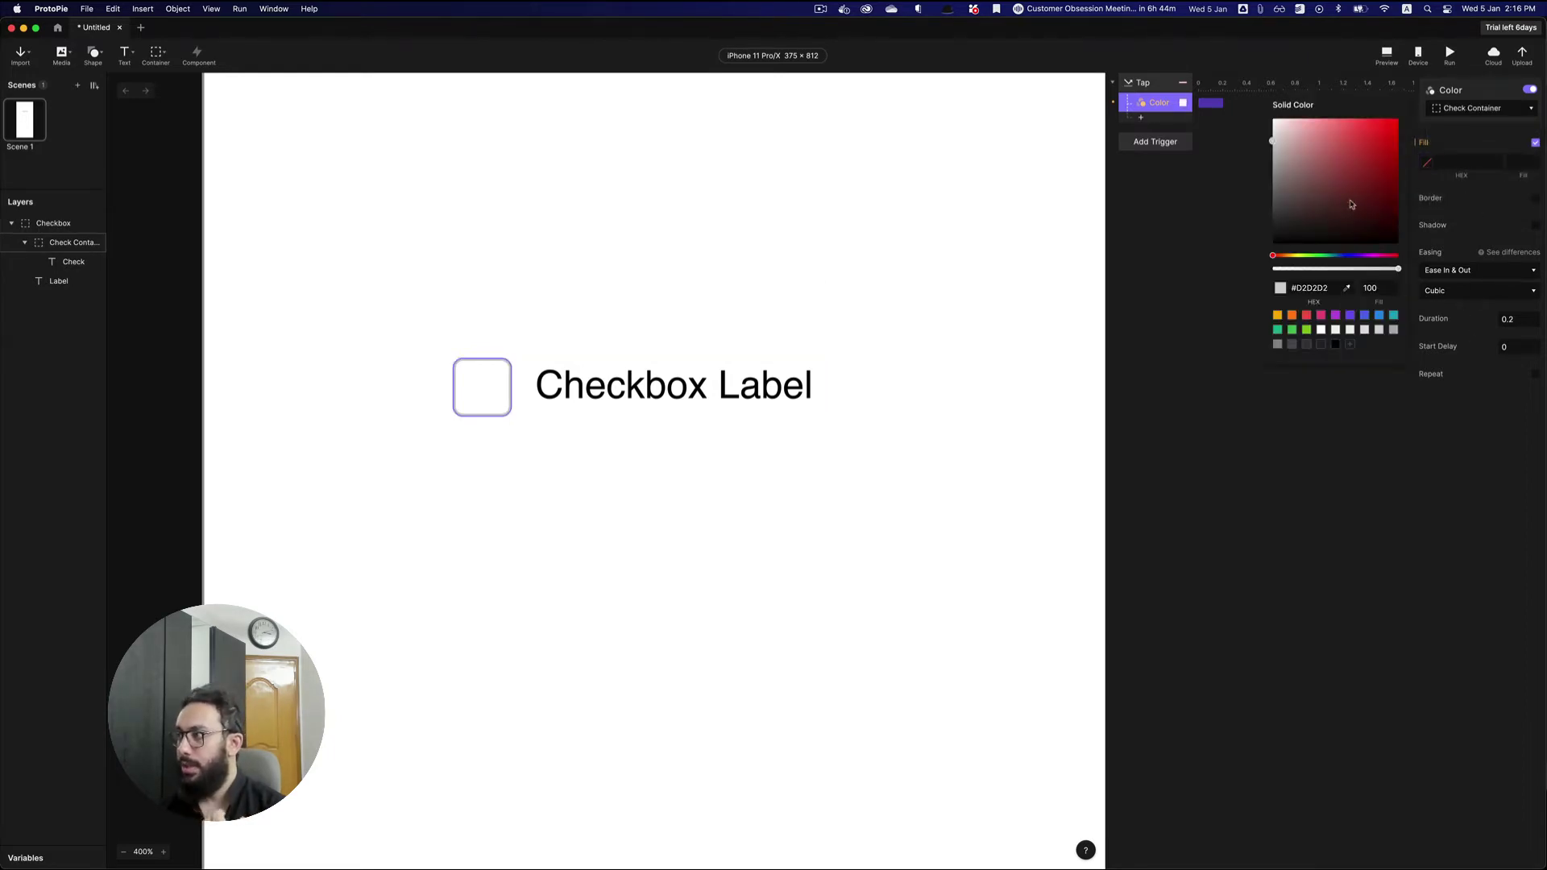
click(1387, 150)
click(1352, 256)
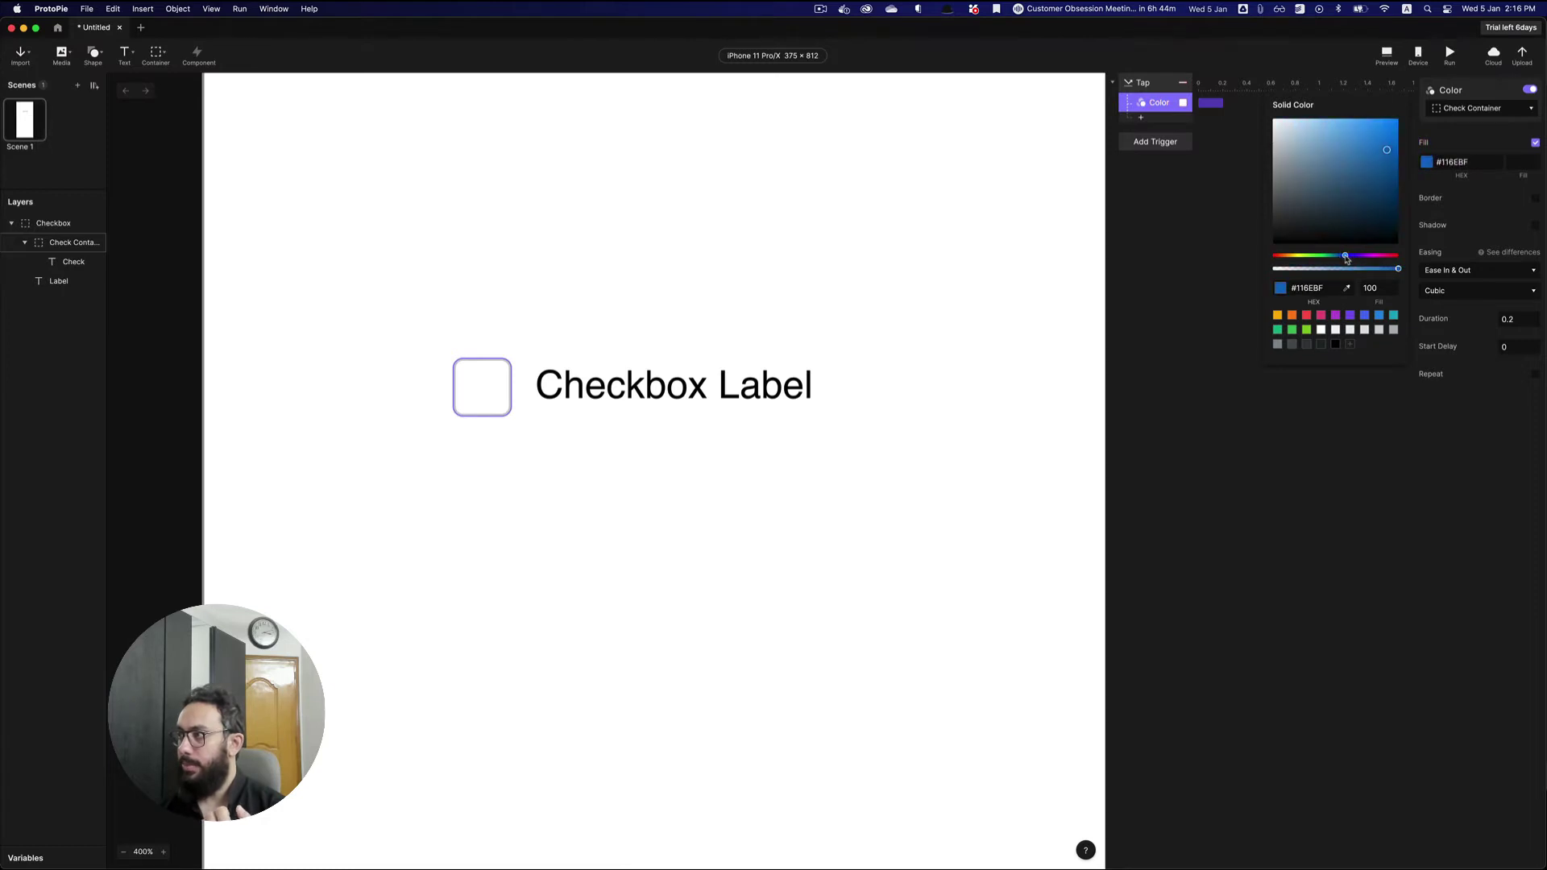
drag(1376, 151, 1412, 137)
click(1517, 161)
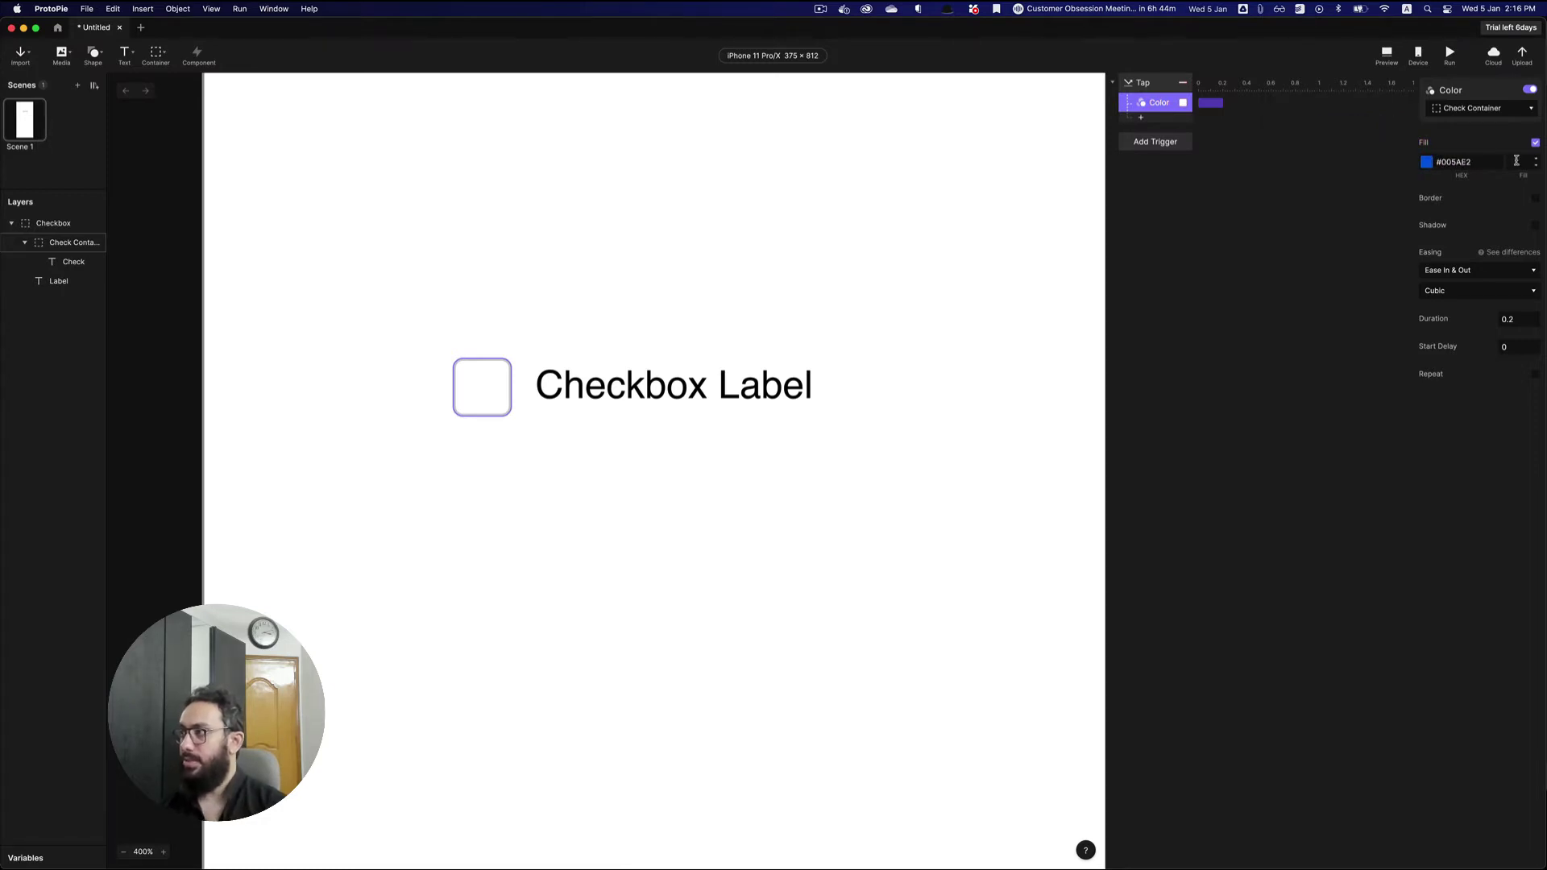
click(1517, 160)
key(Return)
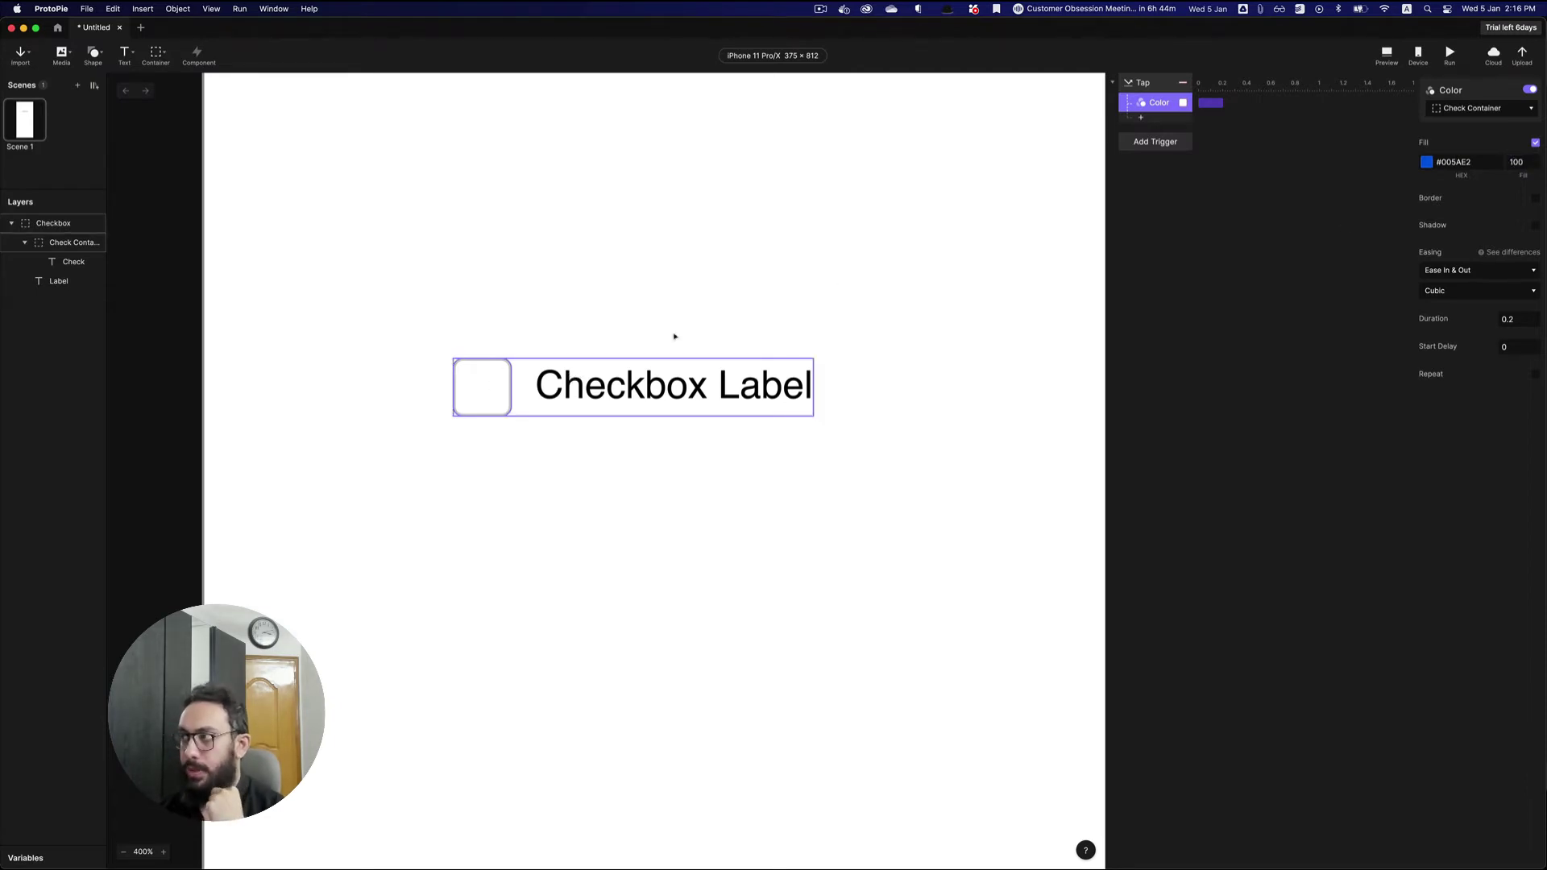
- Add a Border response for Check Container under the Tap trigger and set its border width to 0
click(1162, 118)
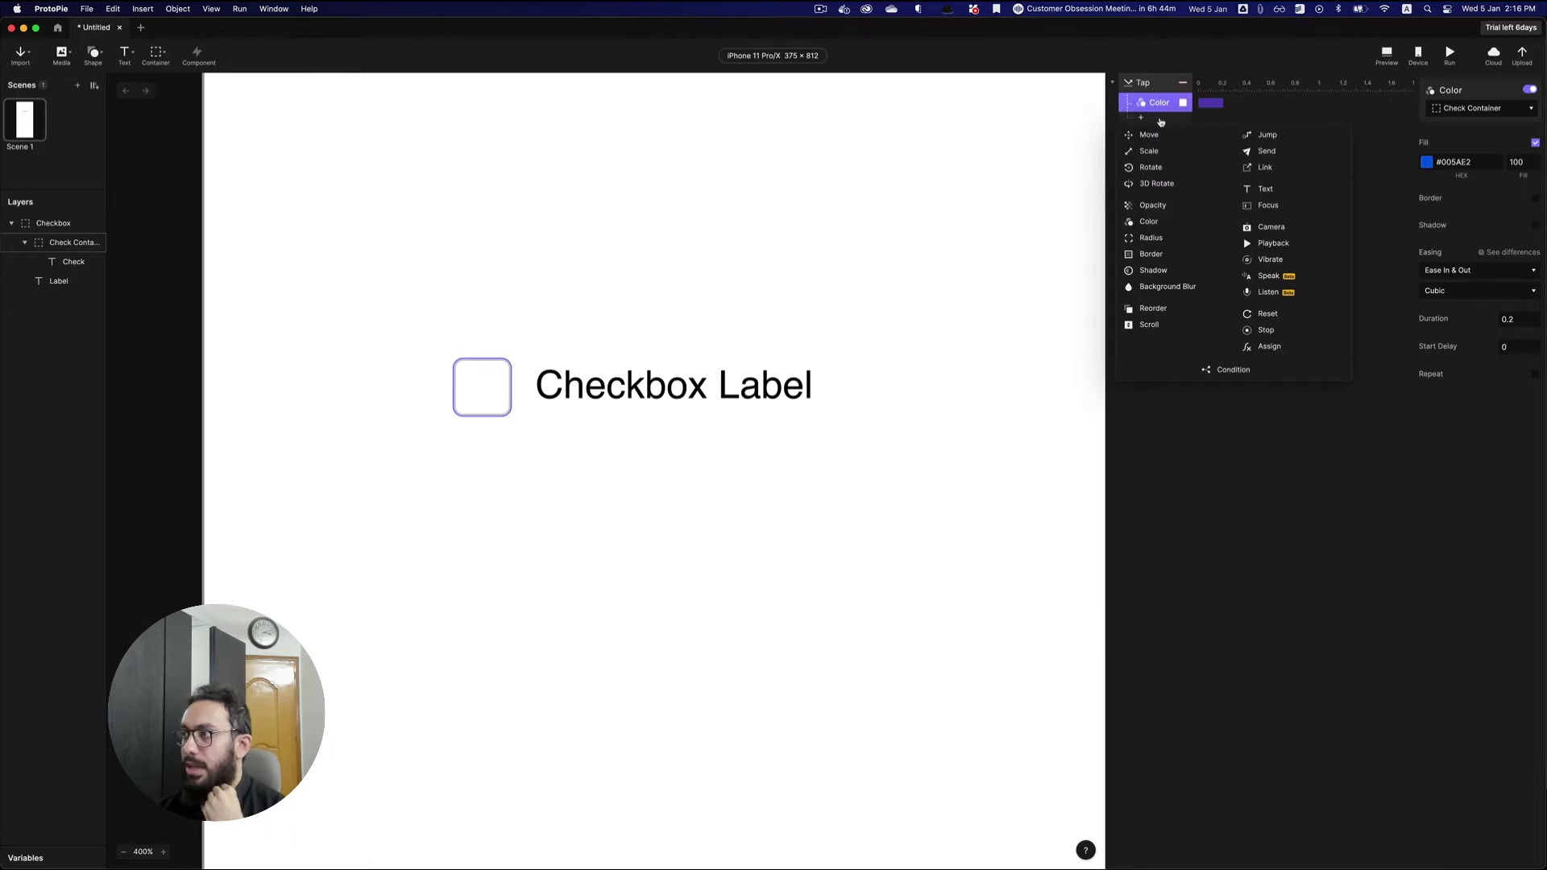
click(1151, 255)
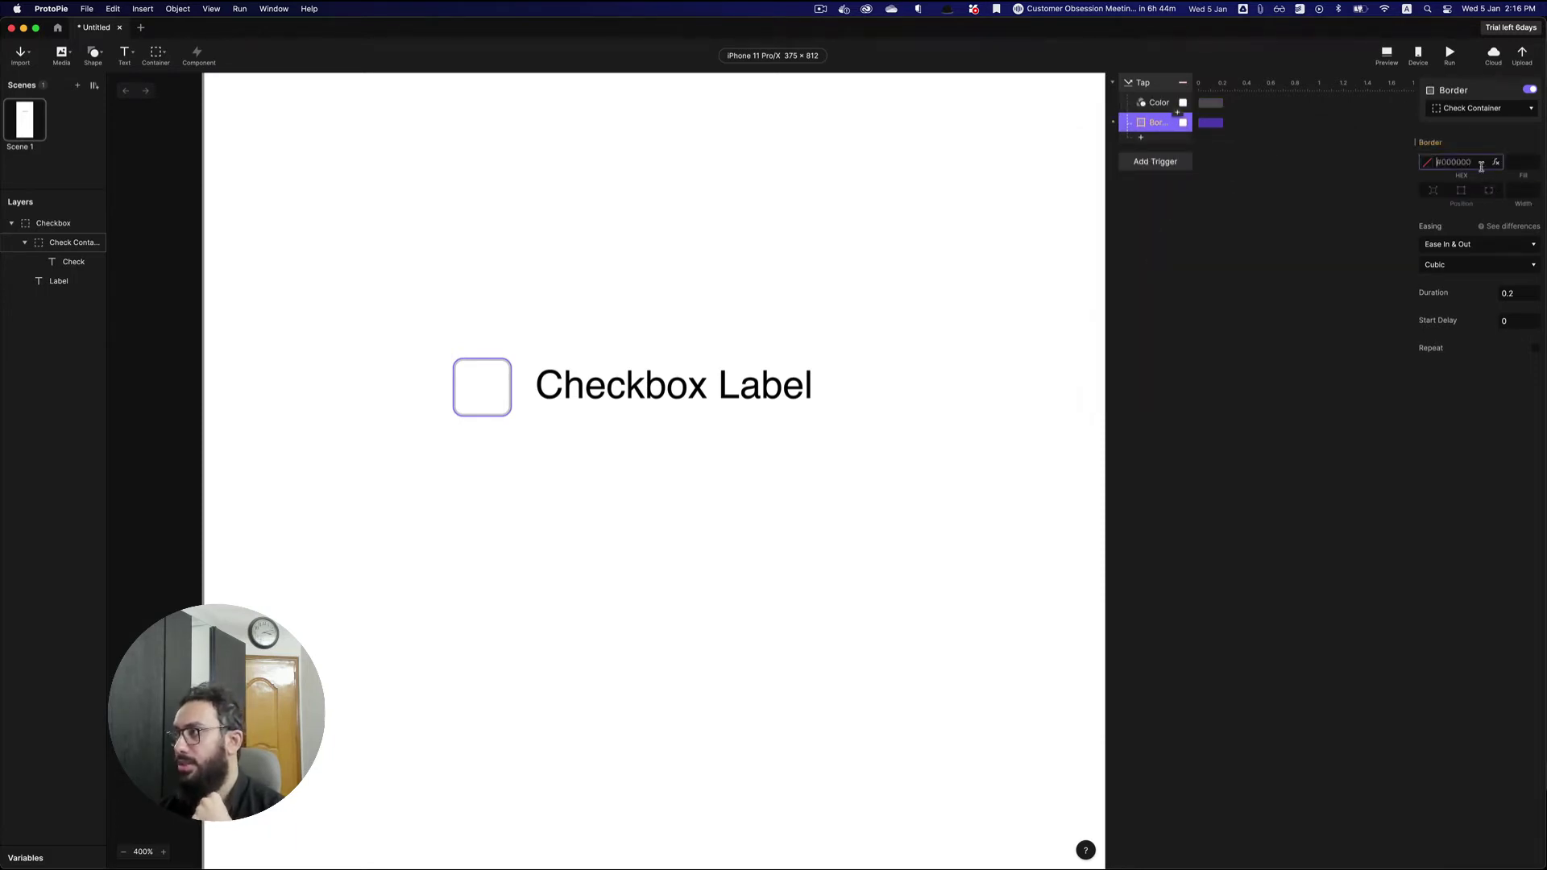
click(1523, 162)
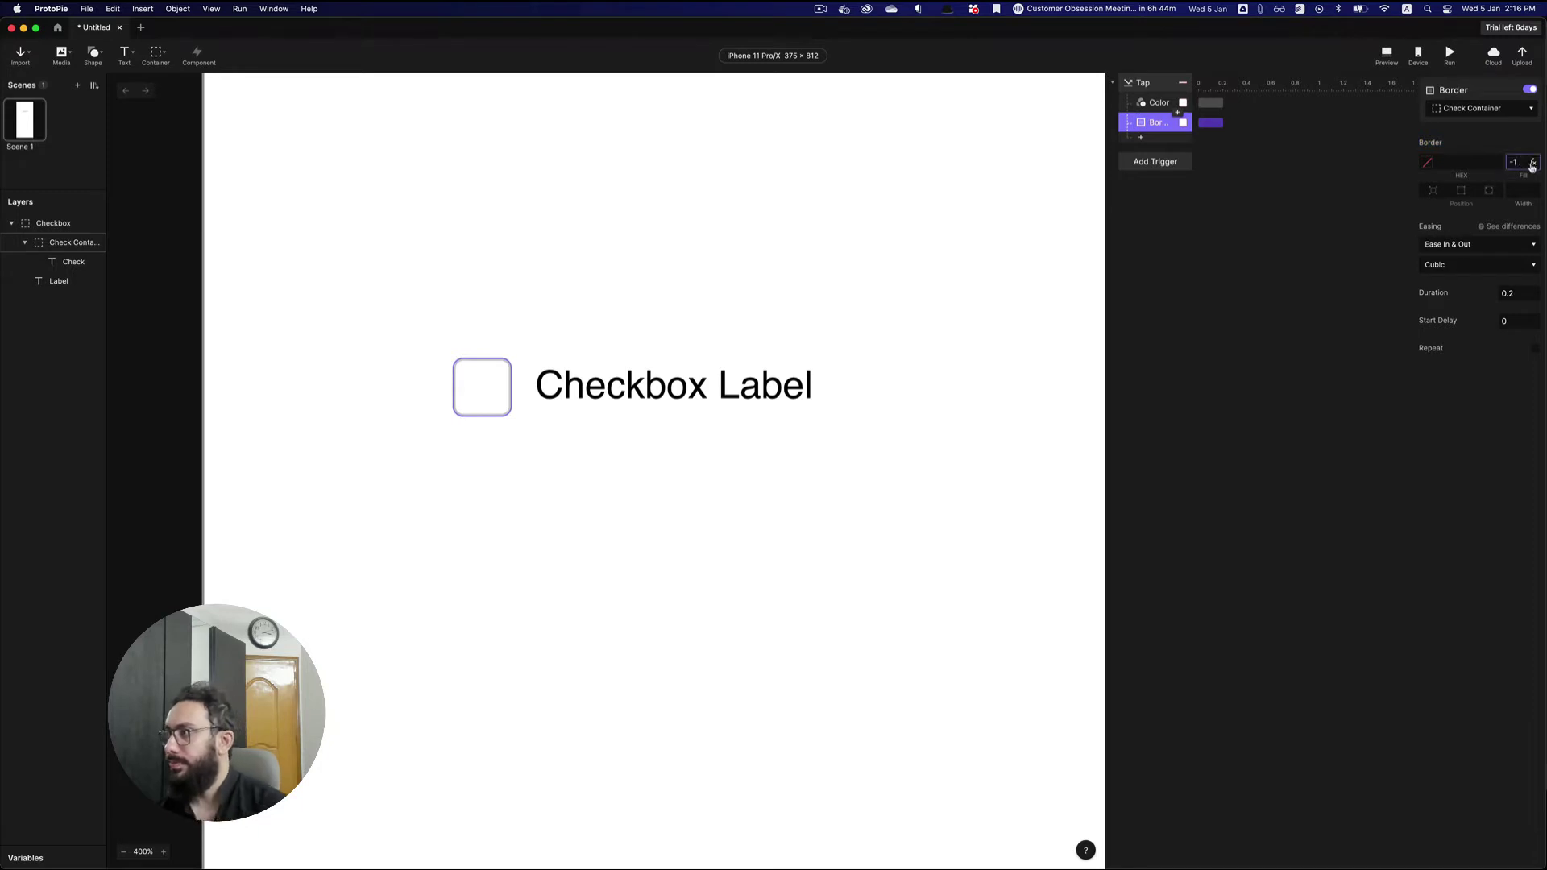
click(1523, 191)
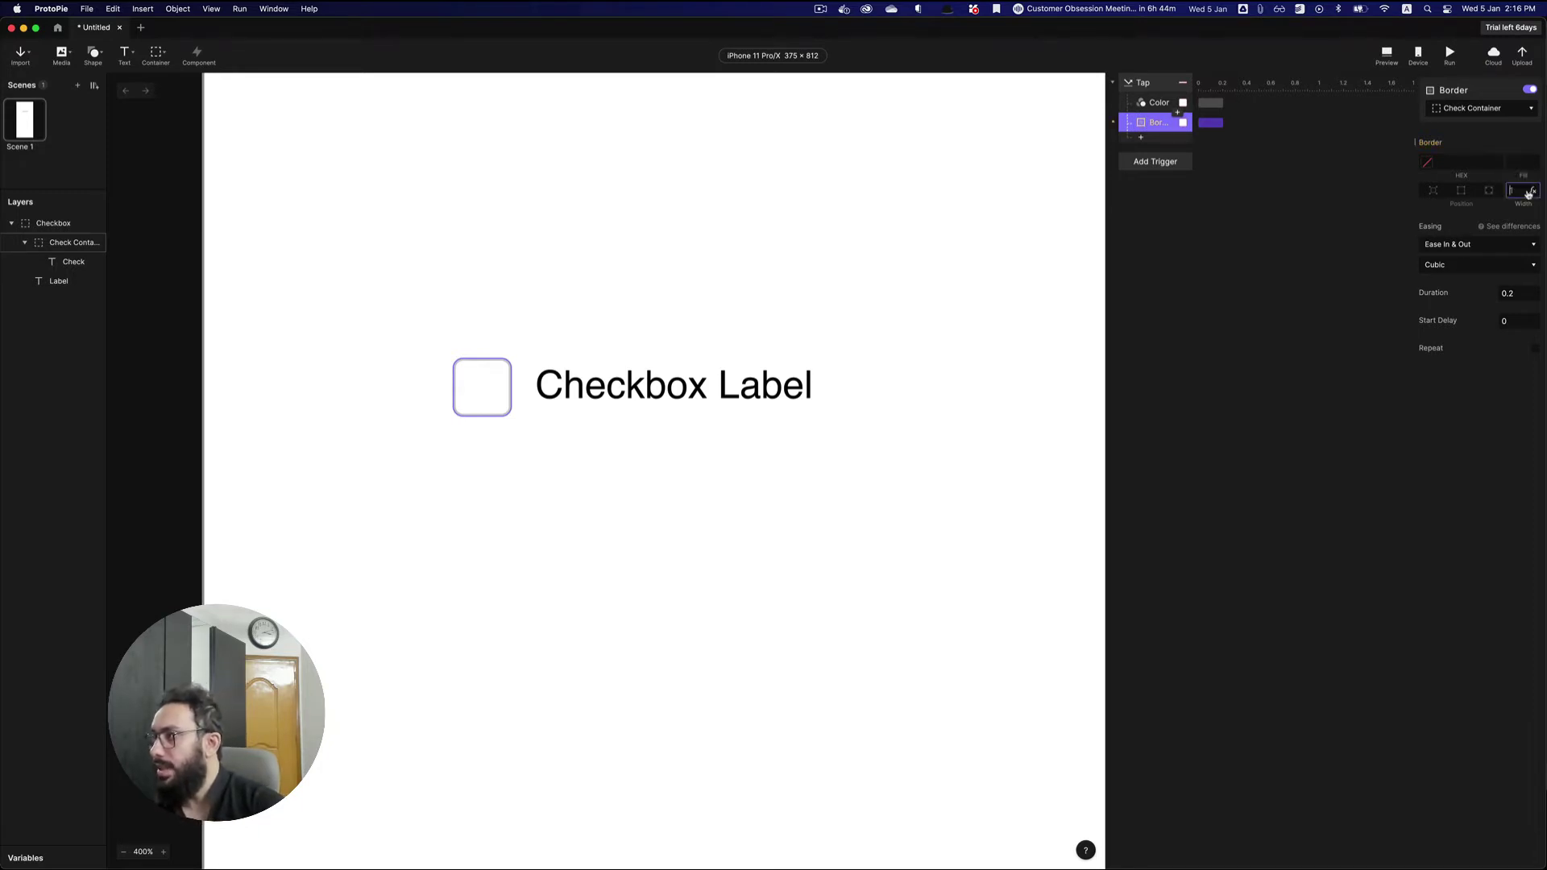
key(Return)
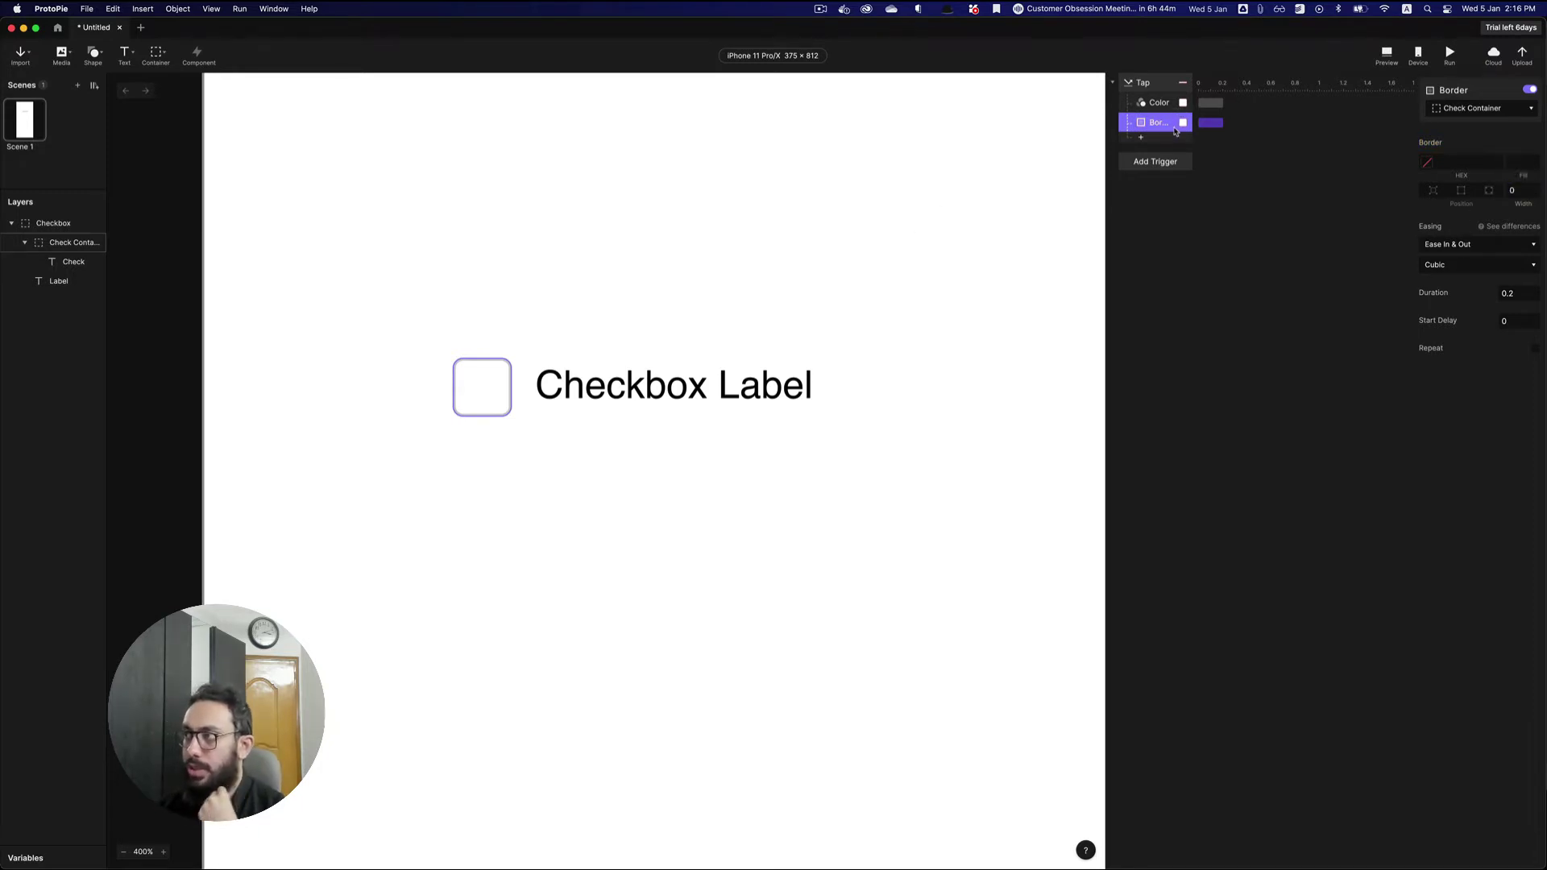
- Add an Opacity response under the Tap trigger, target it at the Check layer and set its opacity to 100
click(1145, 138)
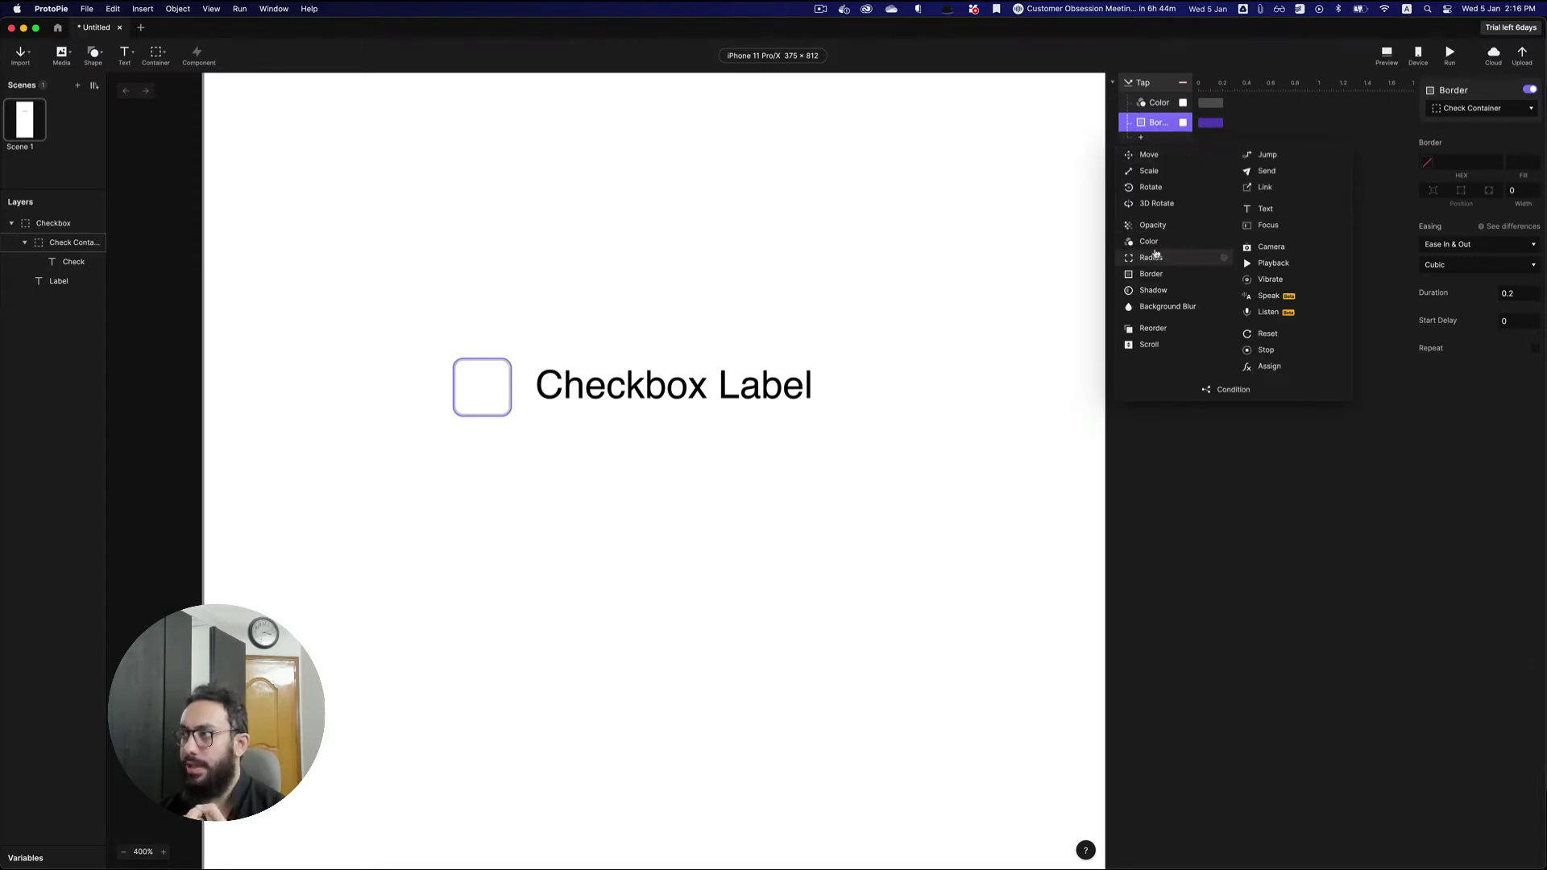
click(1152, 225)
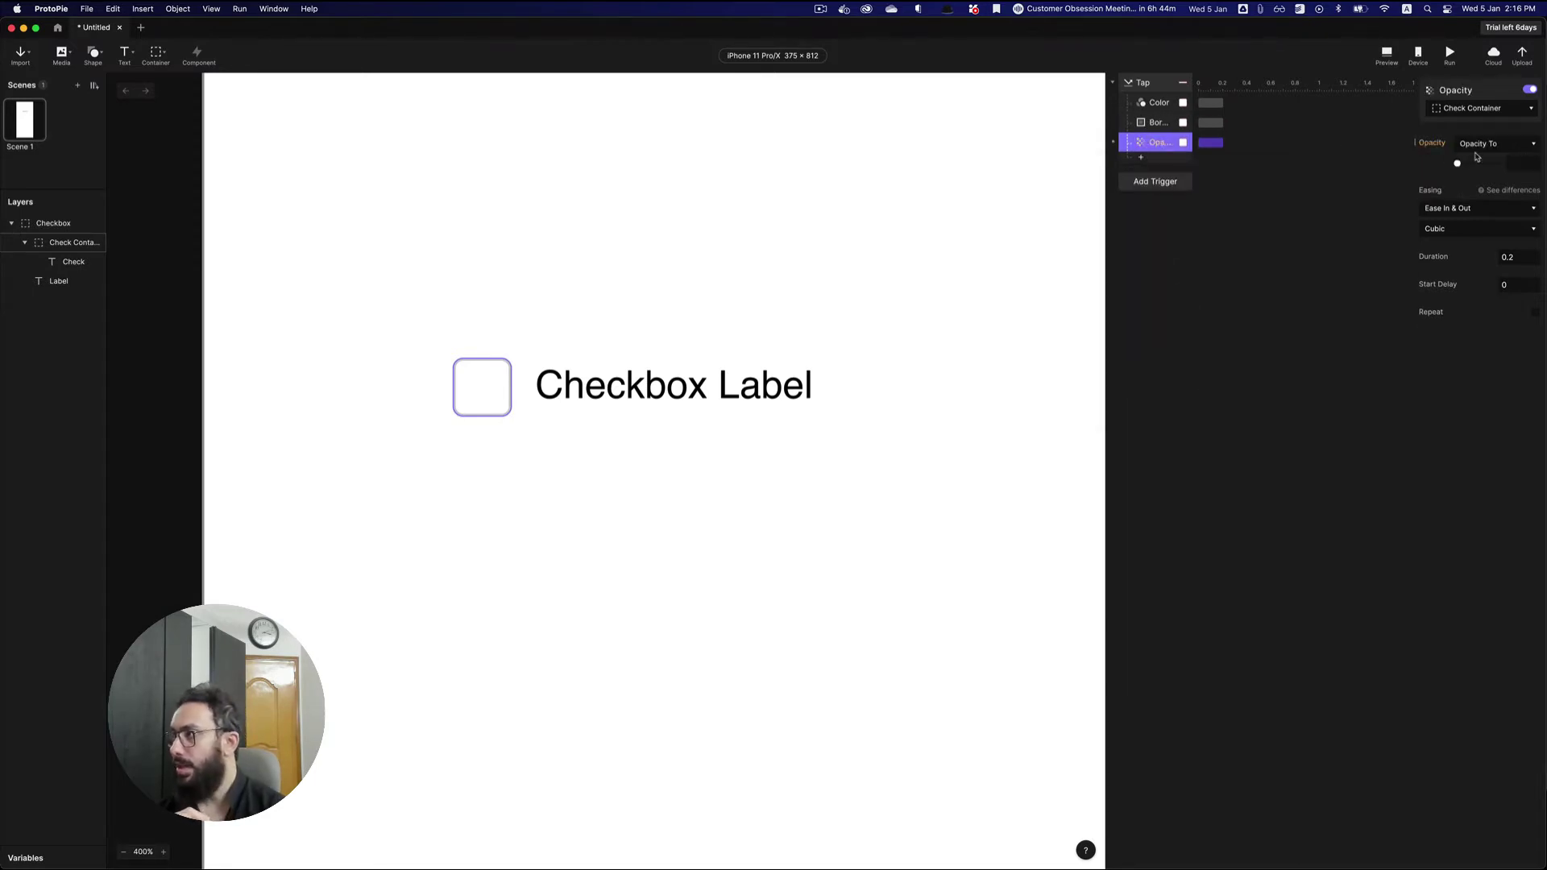
click(1487, 110)
click(1487, 184)
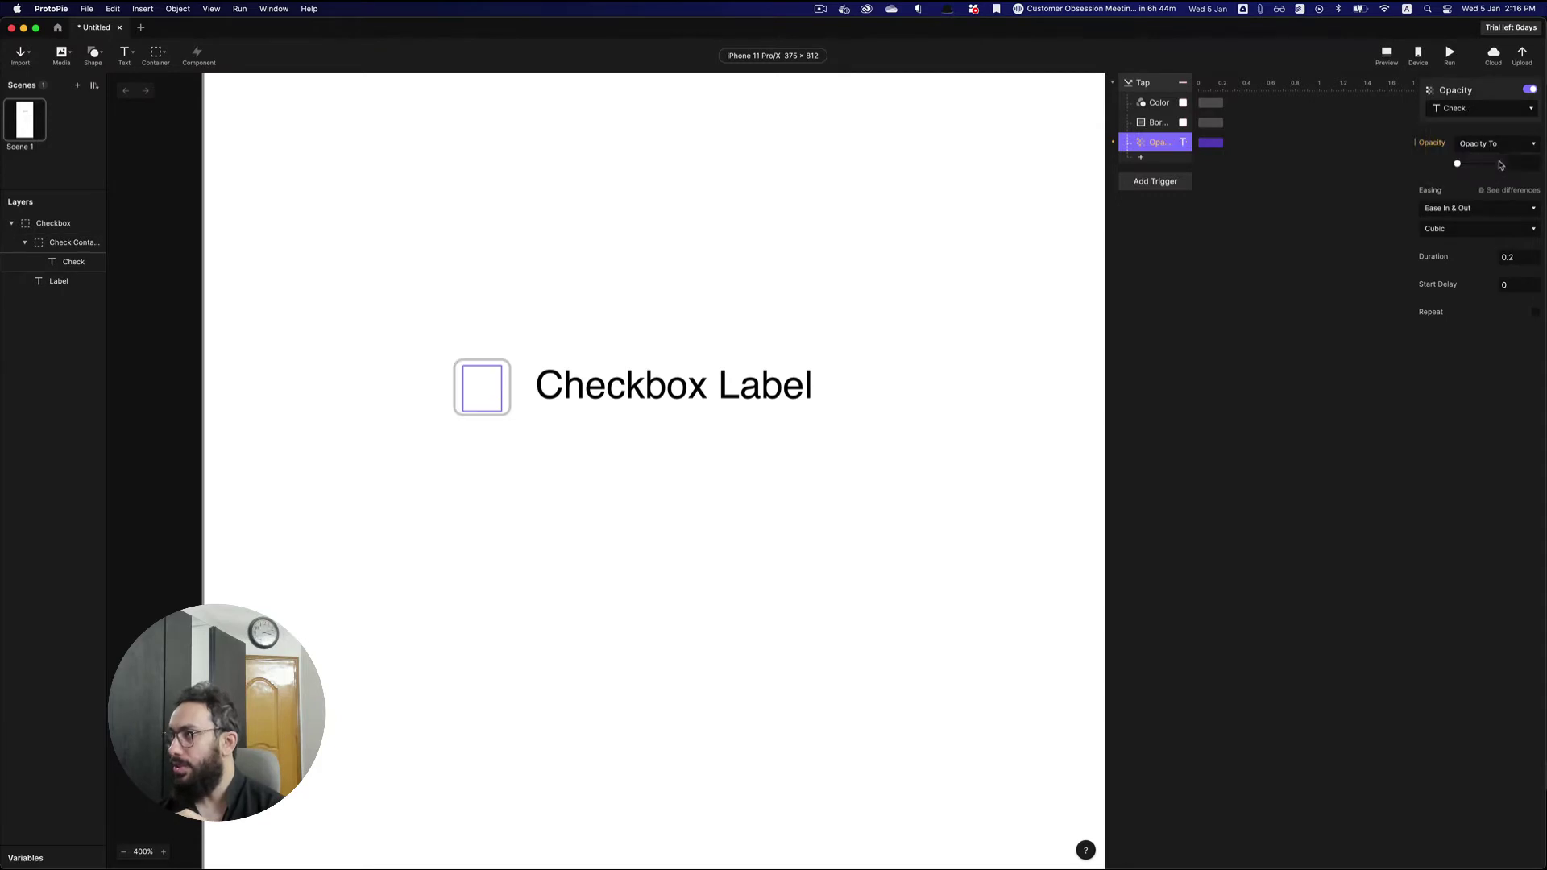
click(1510, 161)
text(100)
key(Return)
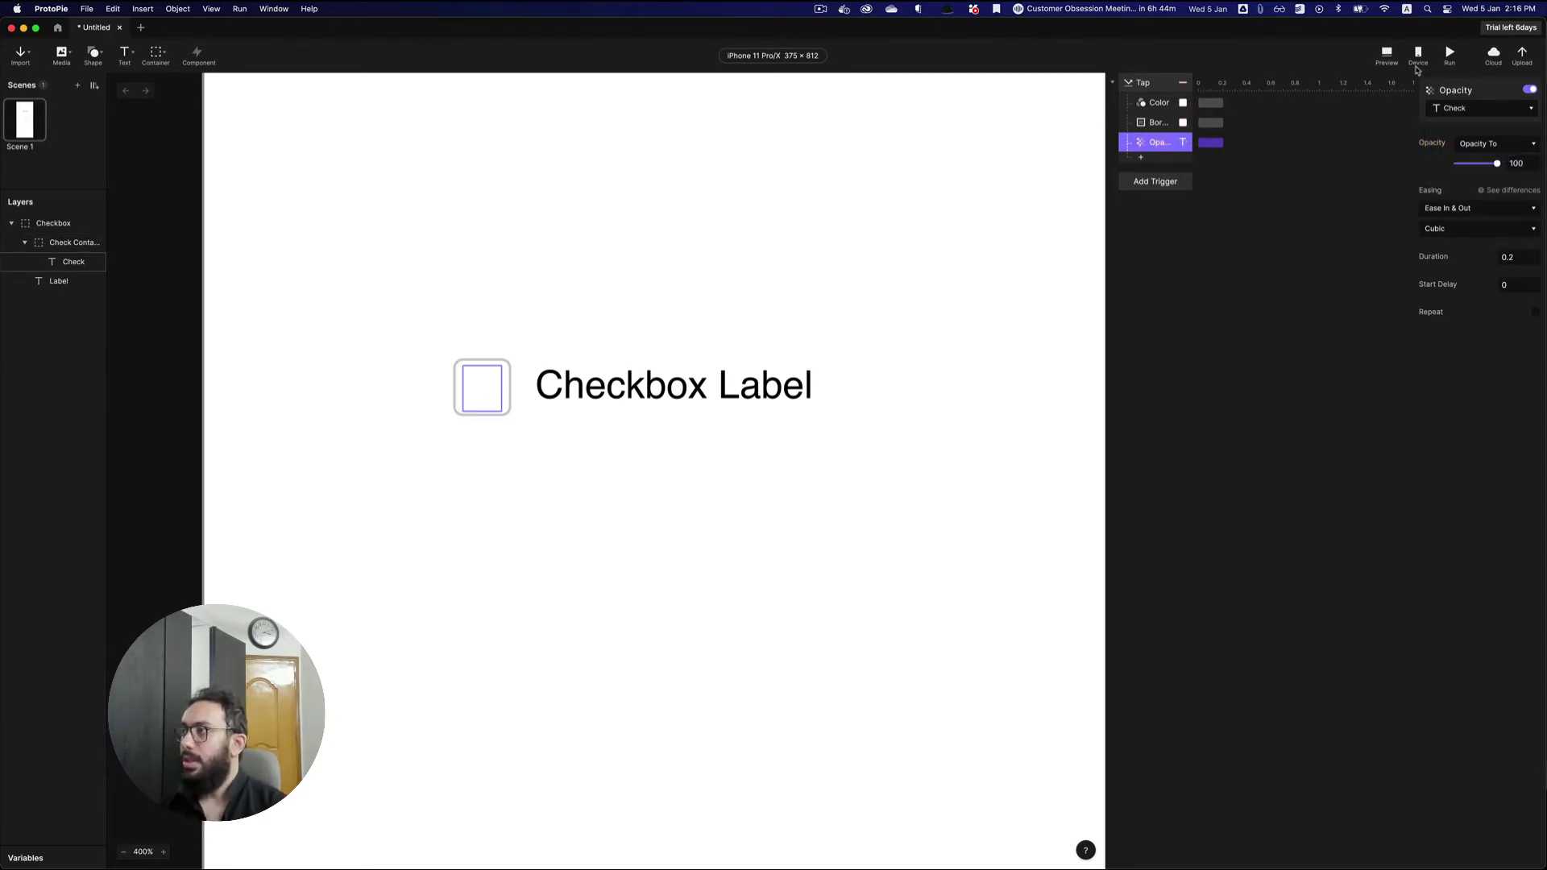
- Preview the prototype, test tapping the checkbox, and close the preview
click(1393, 55)
click(1418, 161)
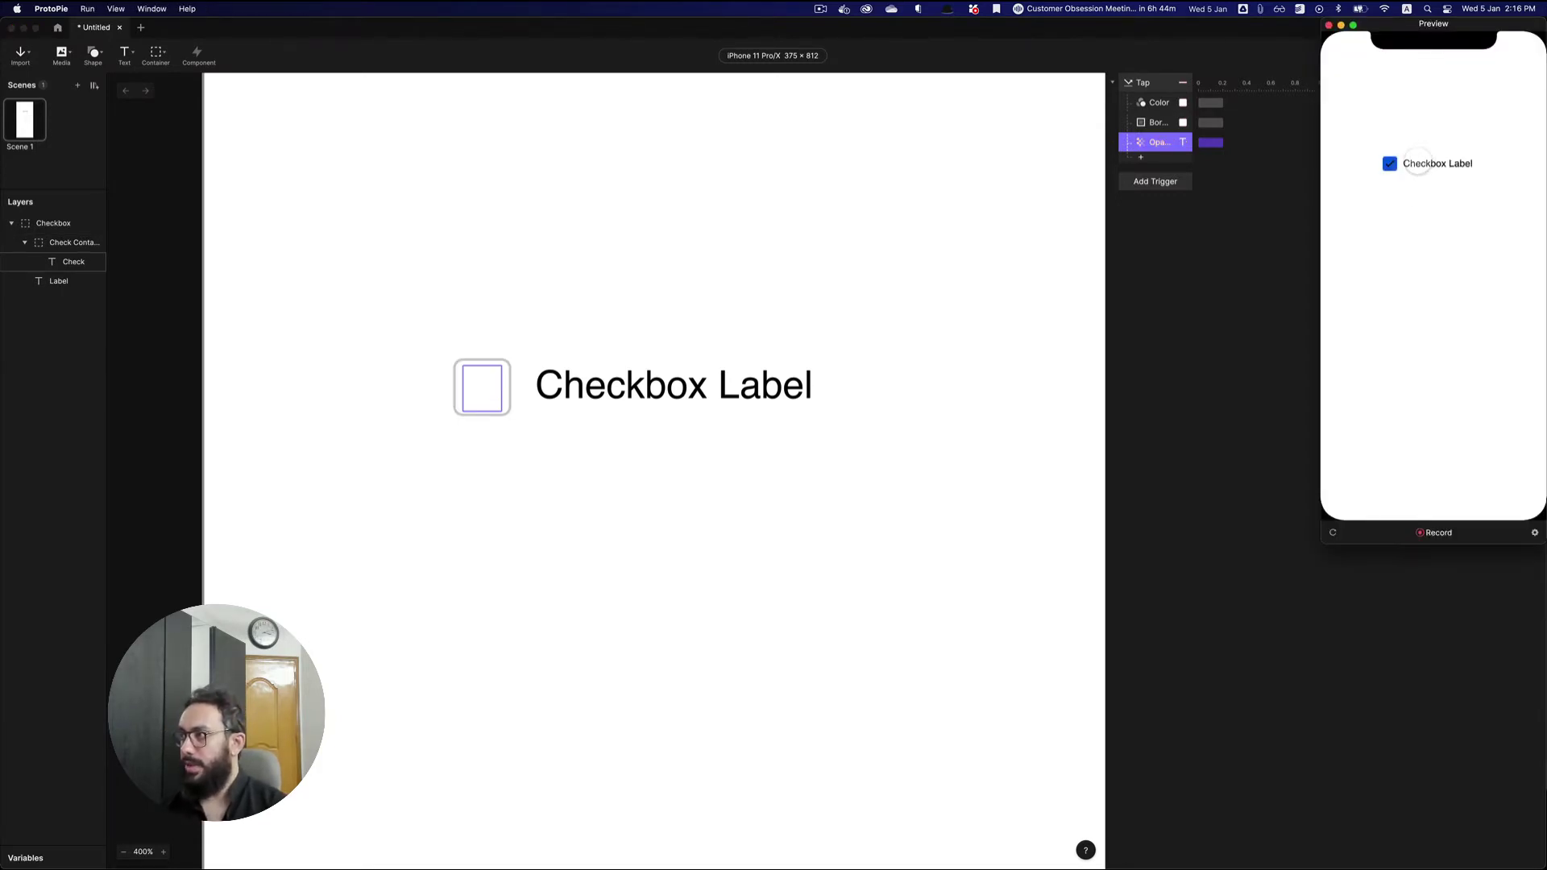
click(1329, 26)
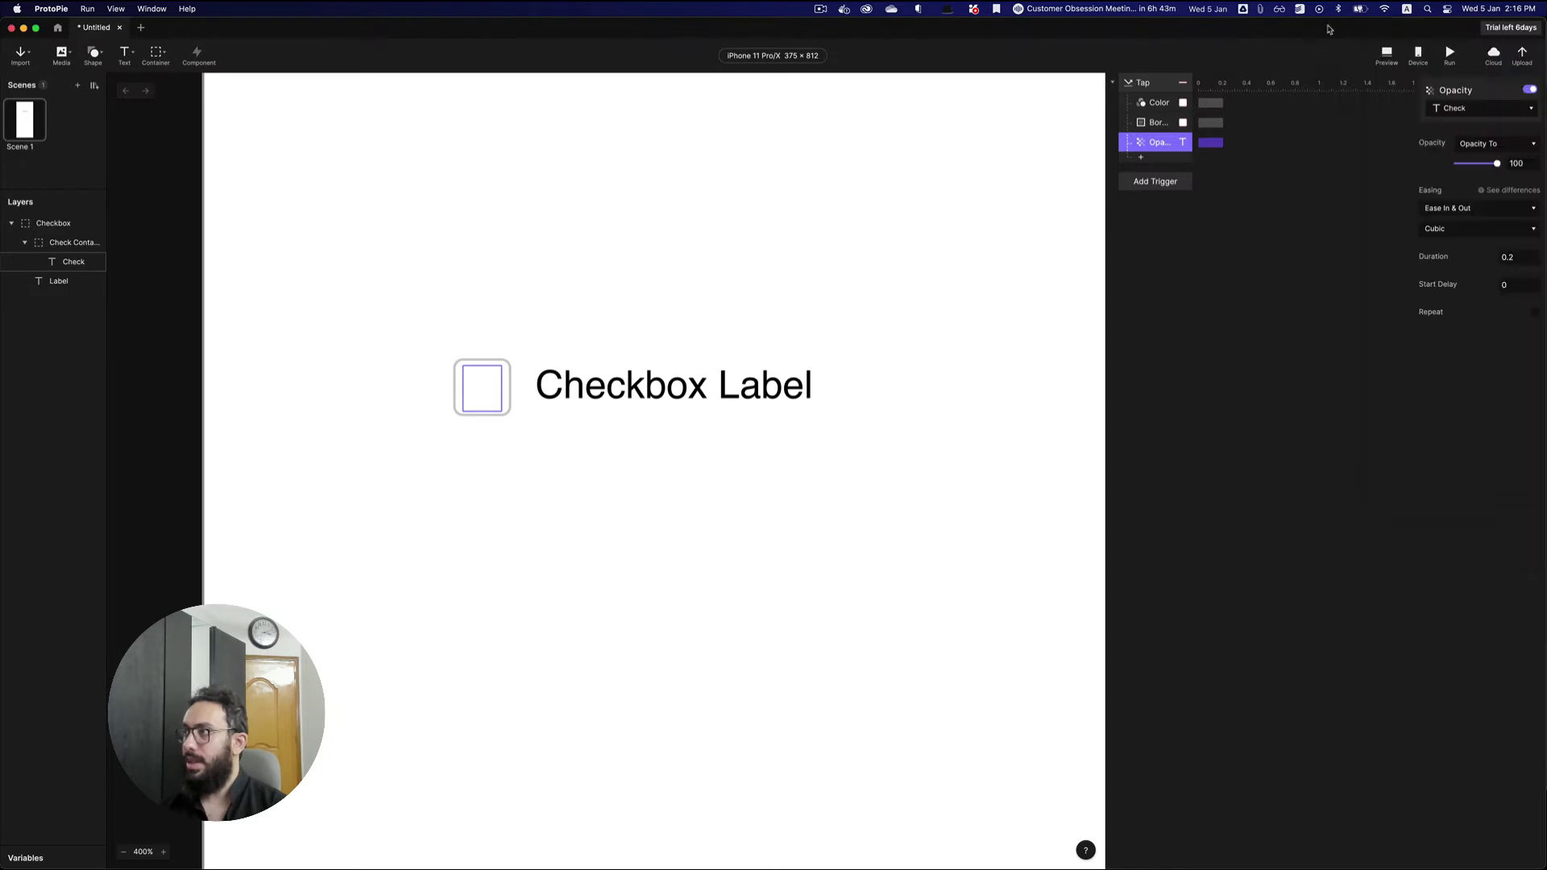
- Set the Check layer's text color to white #FFFFFF and test tapping the checkbox in the preview
click(481, 387)
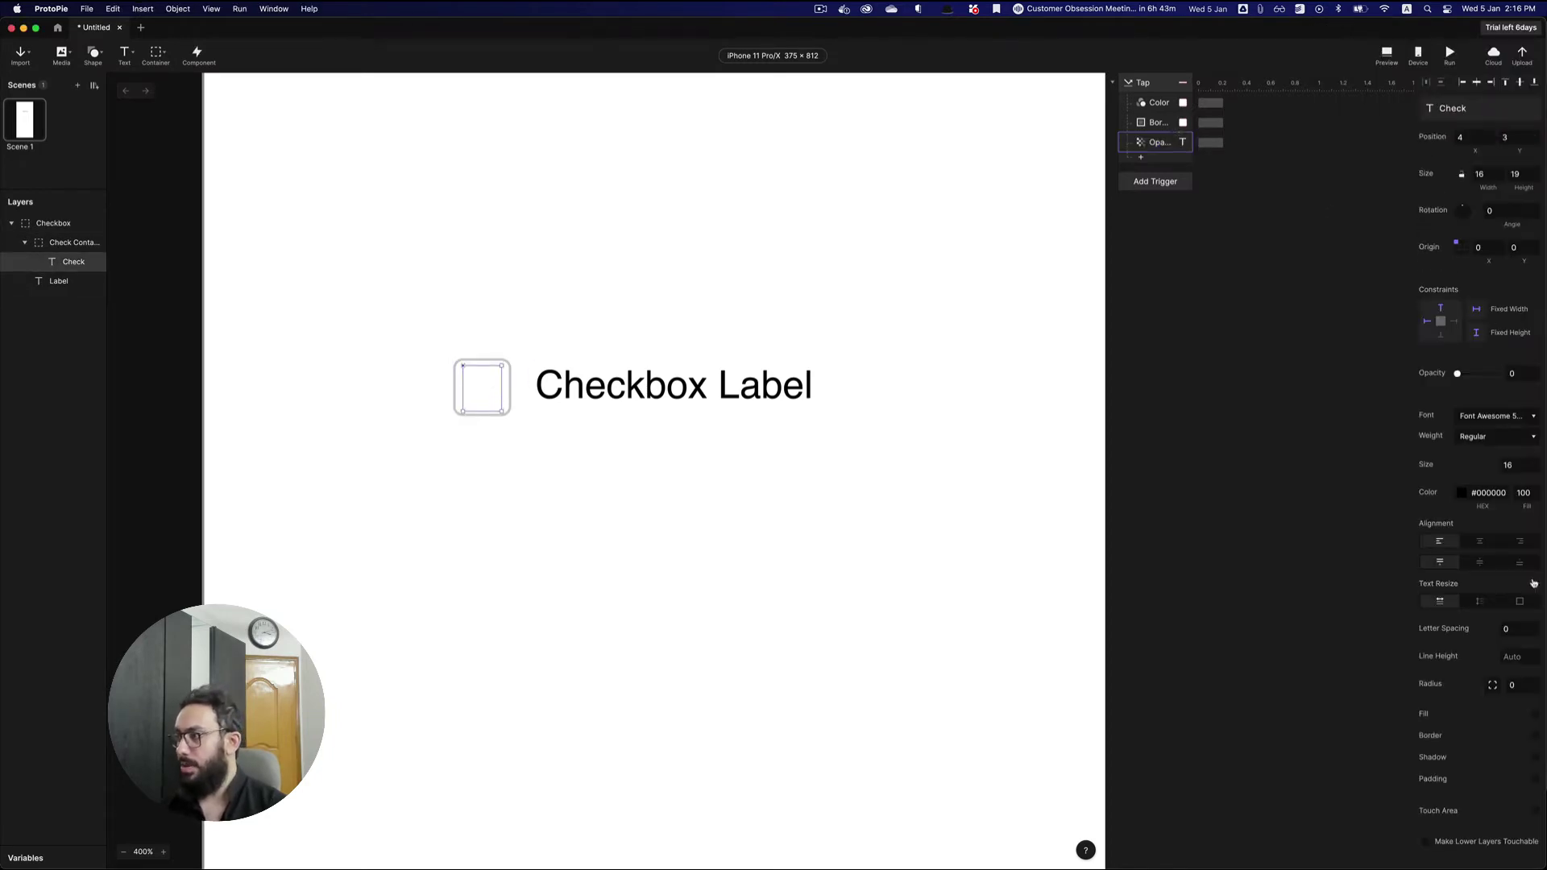
click(1463, 493)
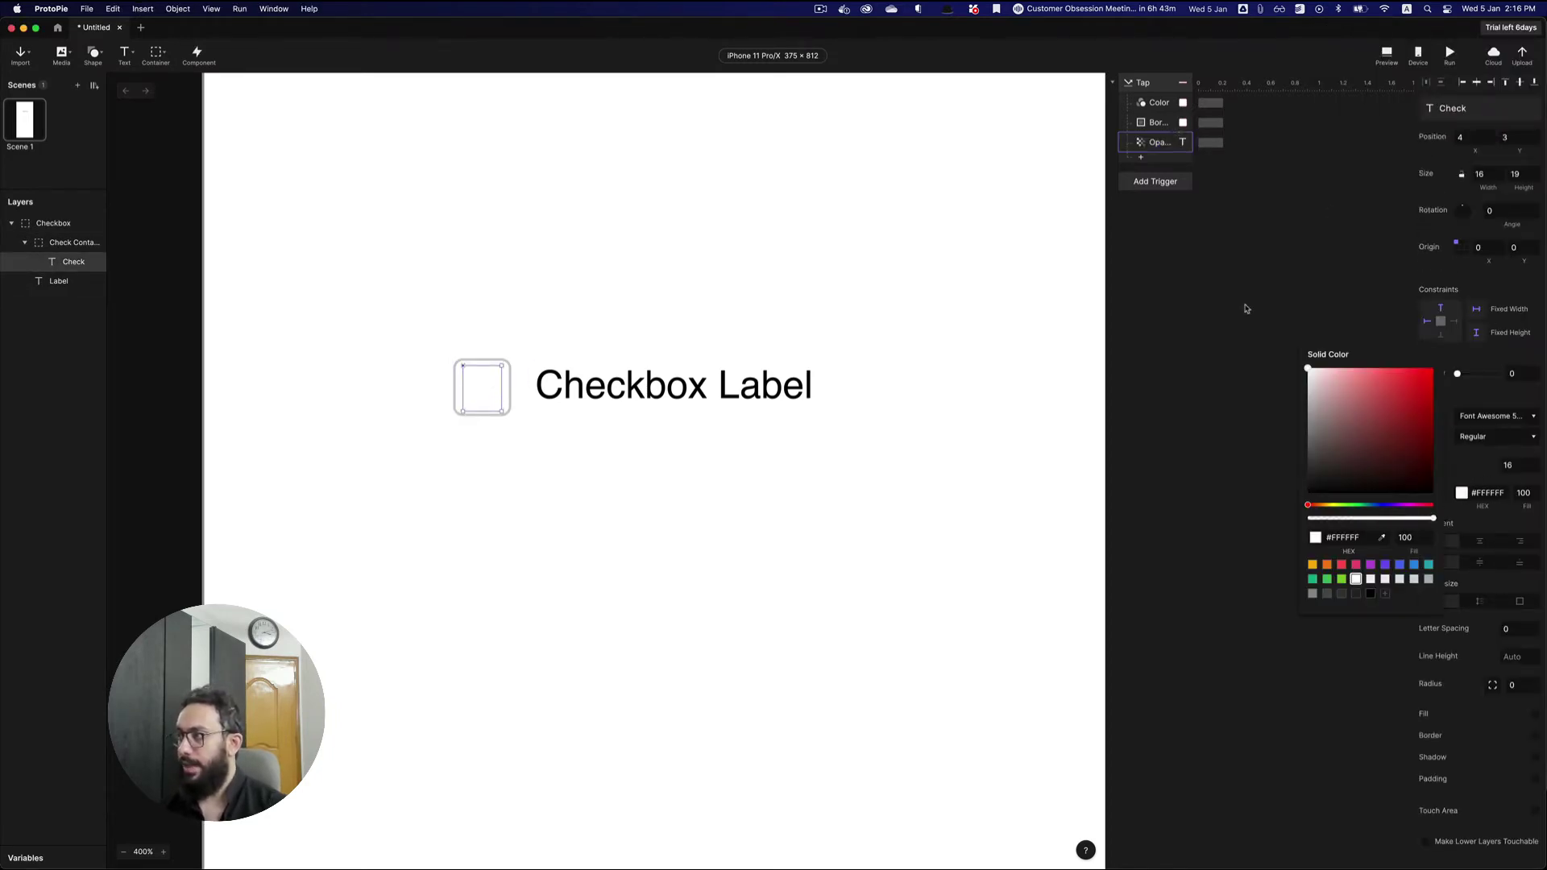
click(1388, 62)
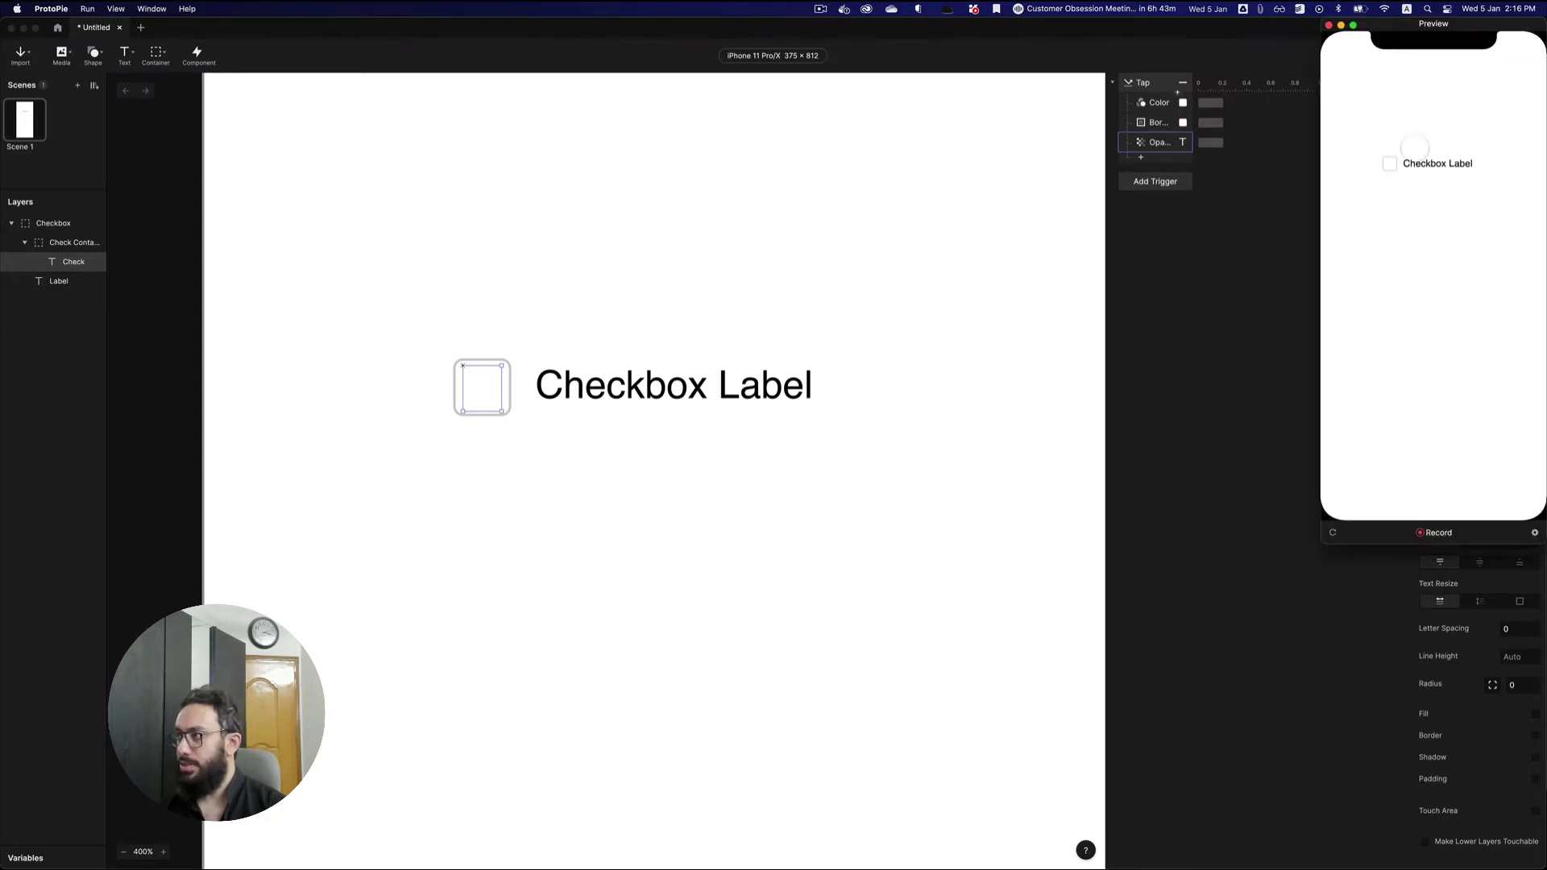
click(1409, 166)
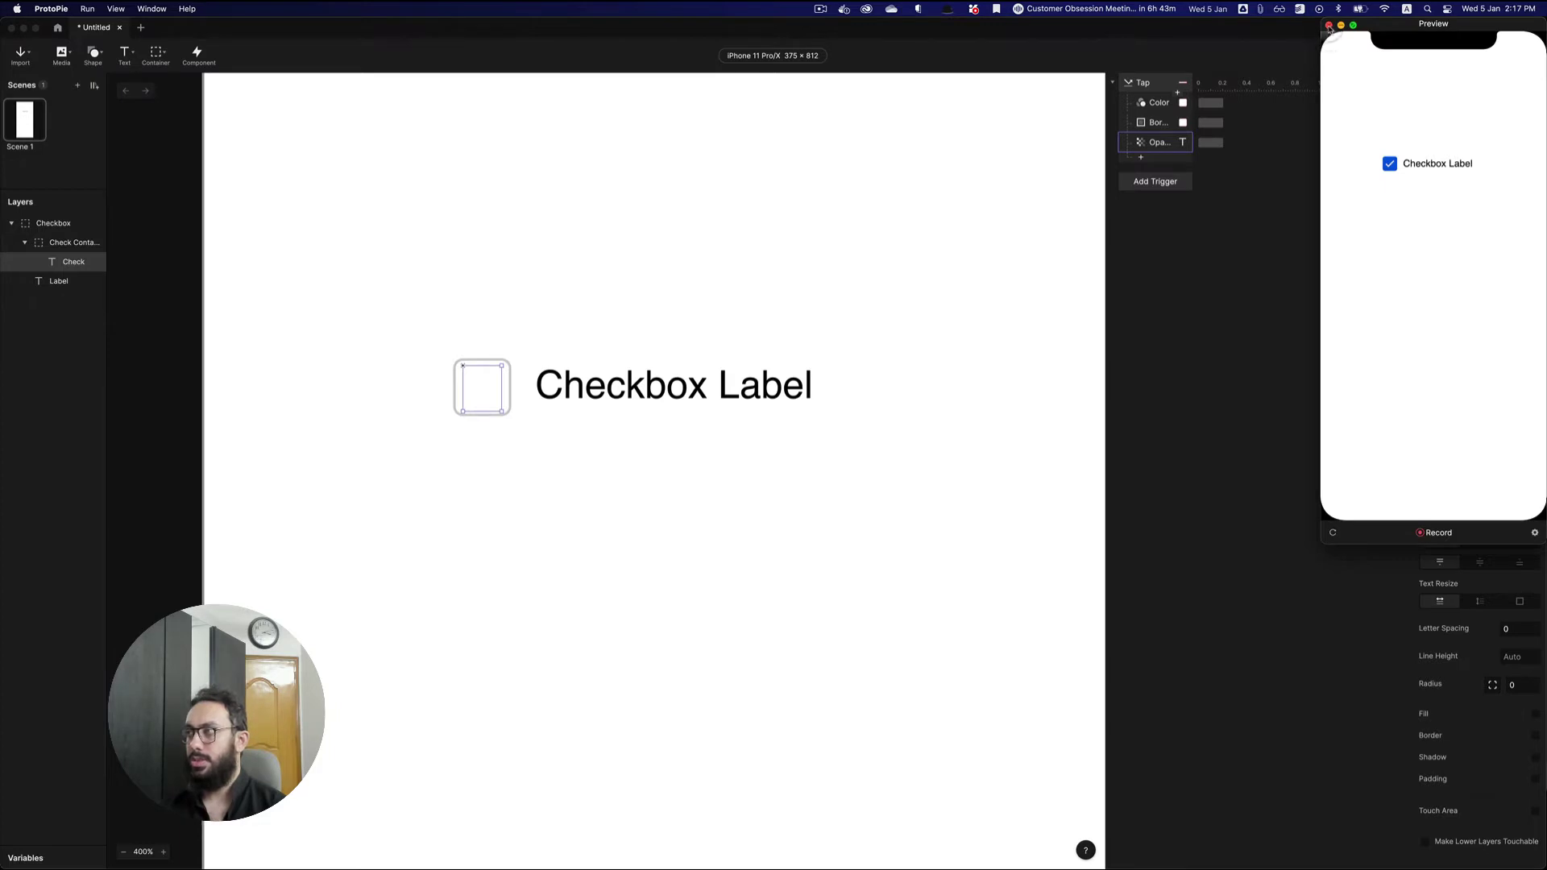
drag(1432, 28, 1235, 182)
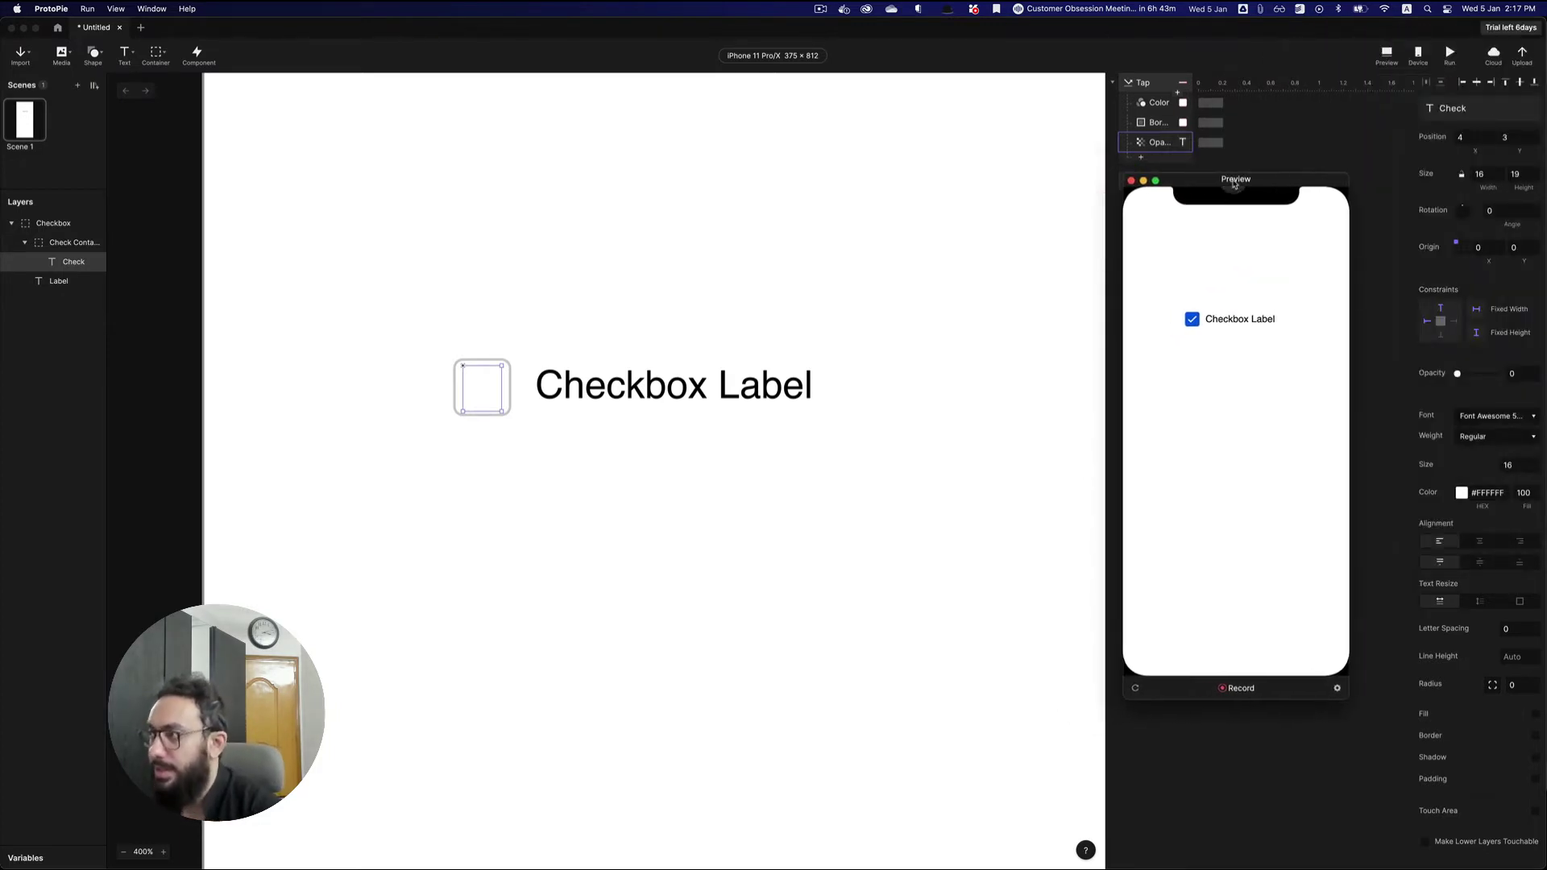
click(1132, 182)
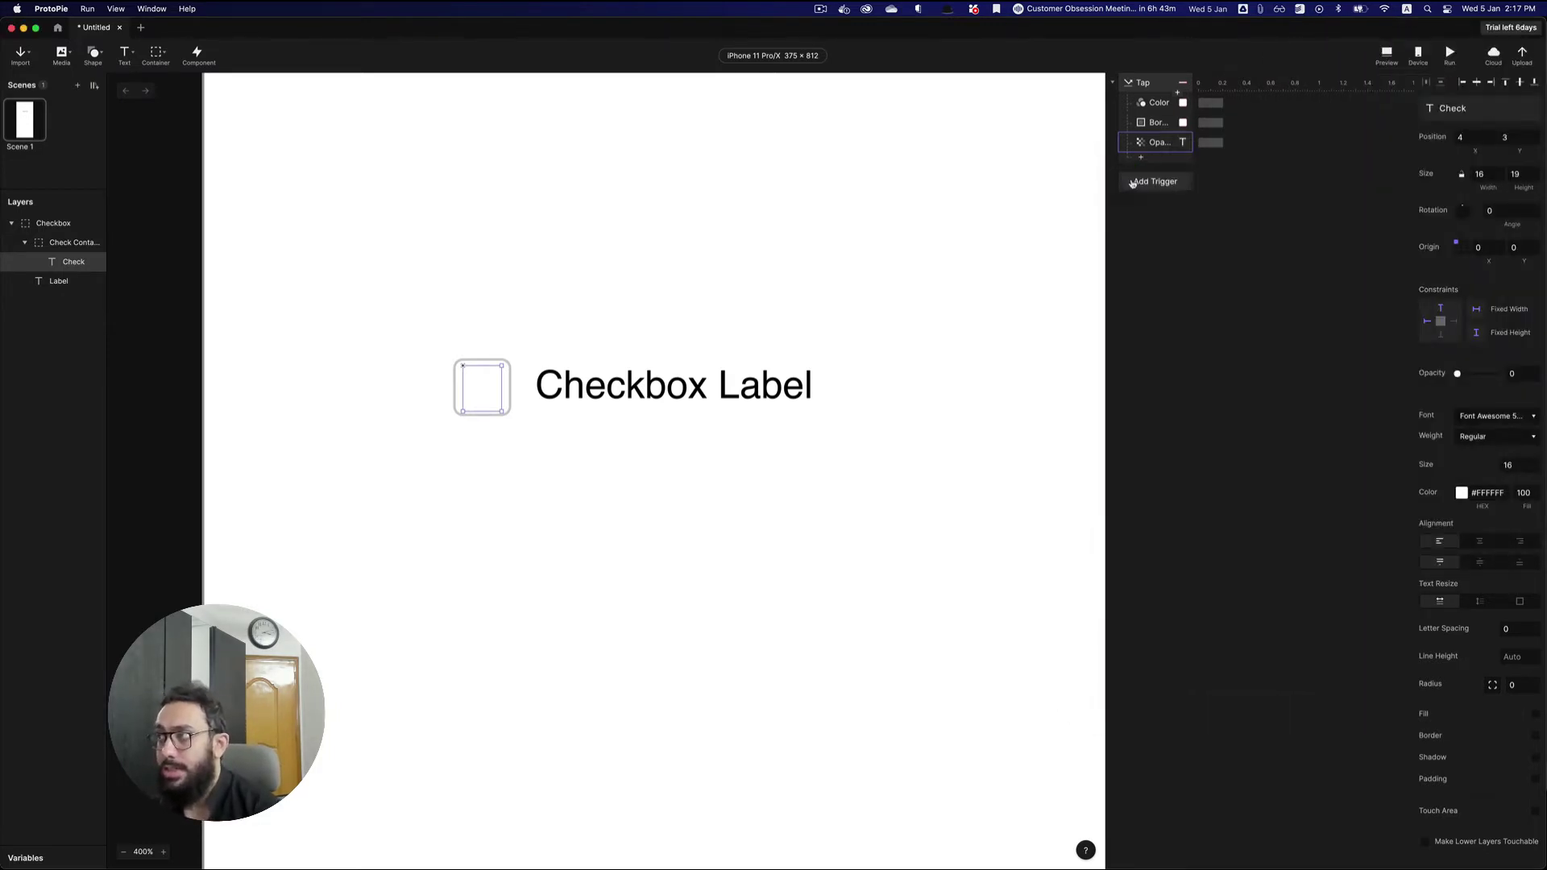
click(1142, 103)
click(1149, 86)
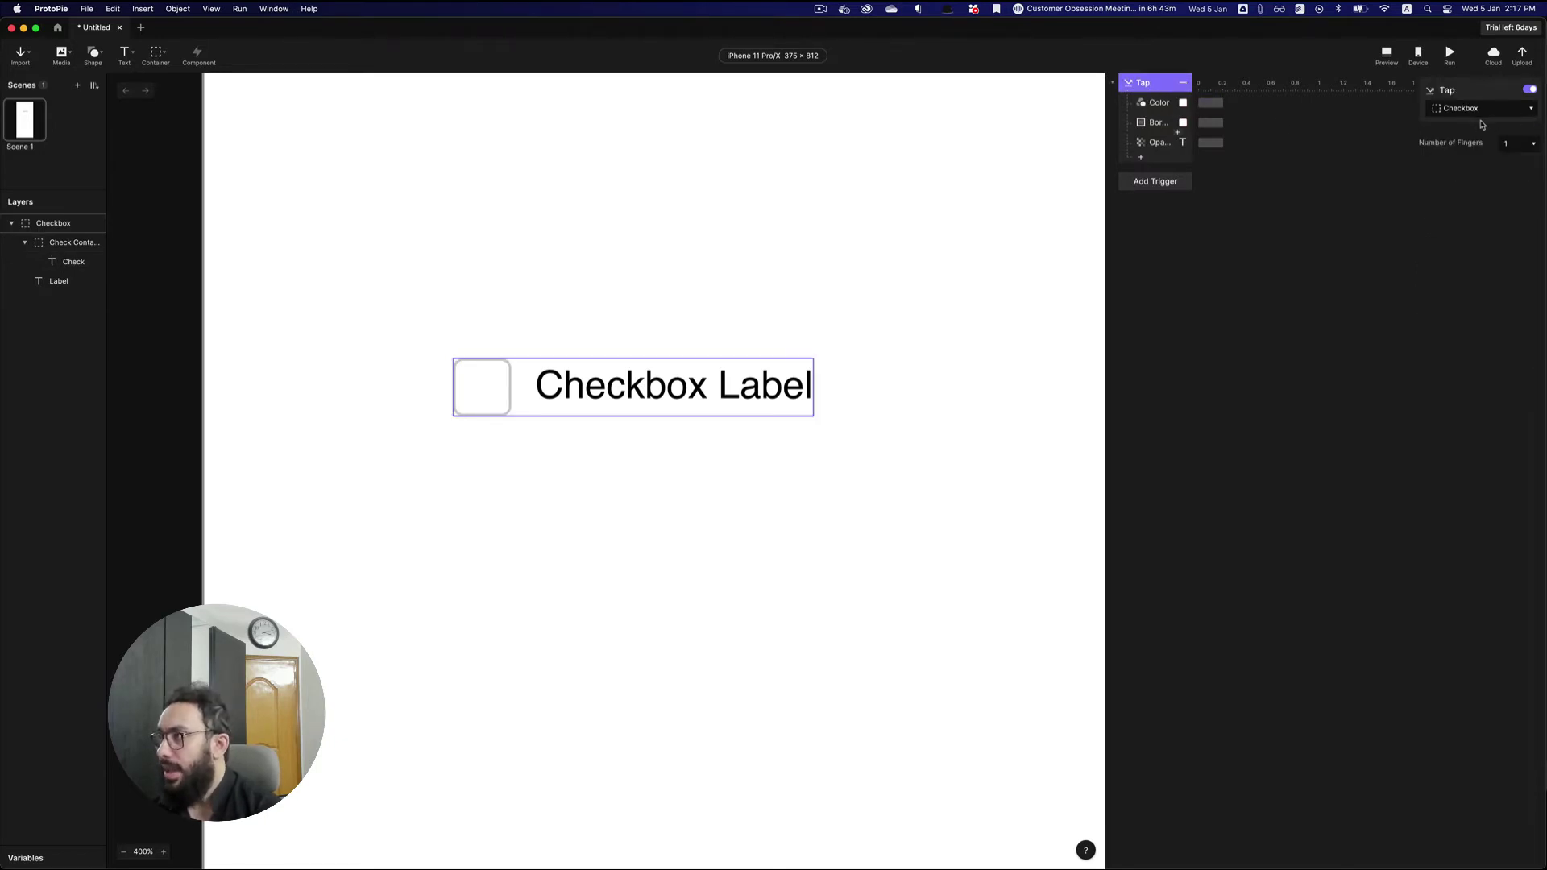
click(1170, 183)
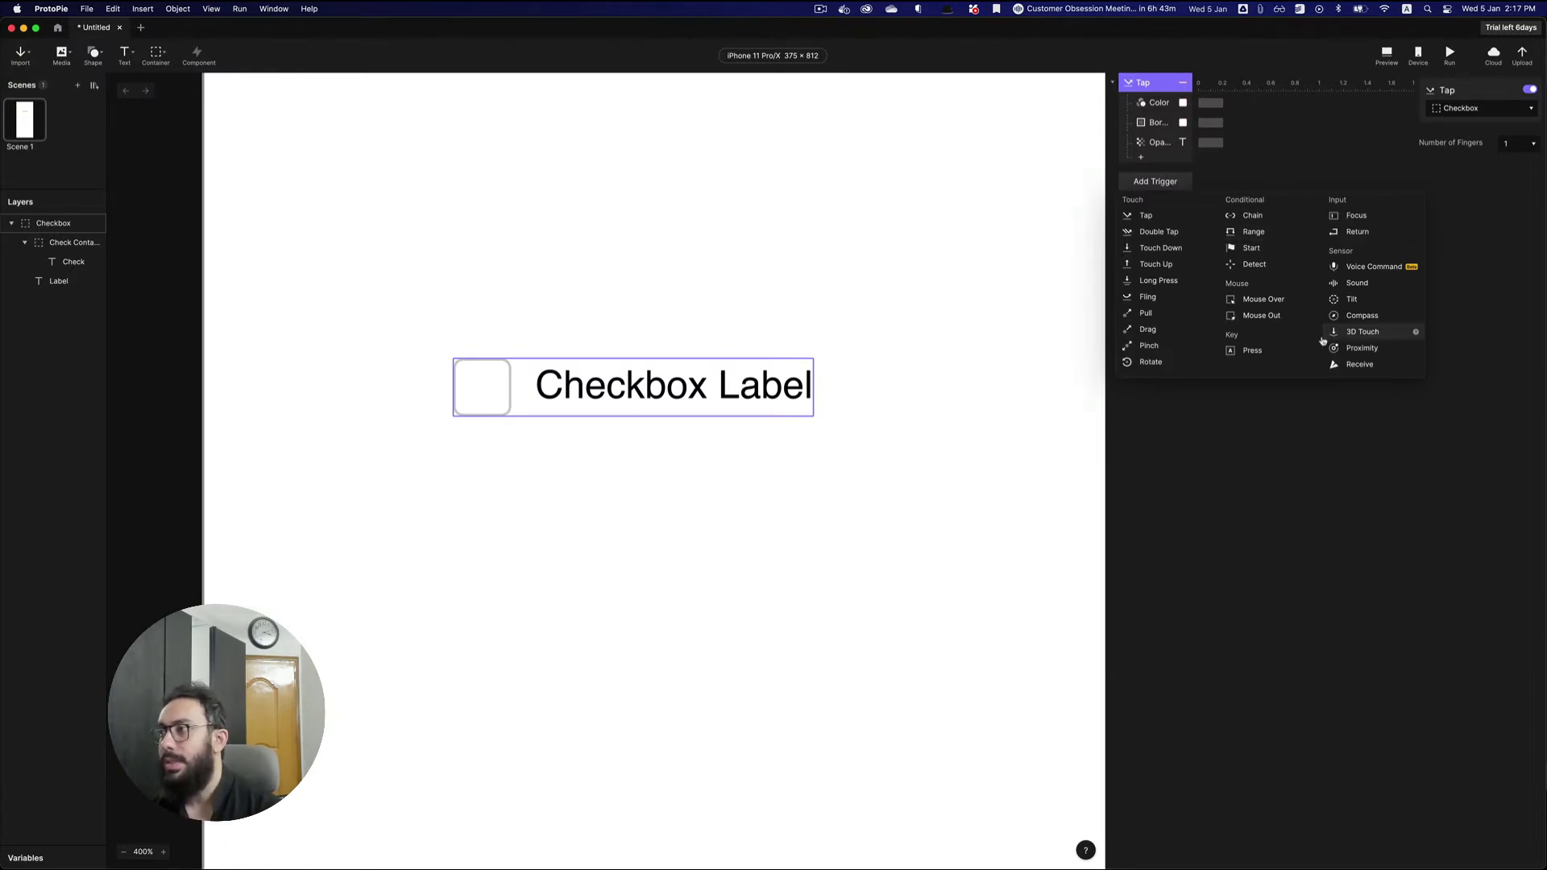
click(1156, 104)
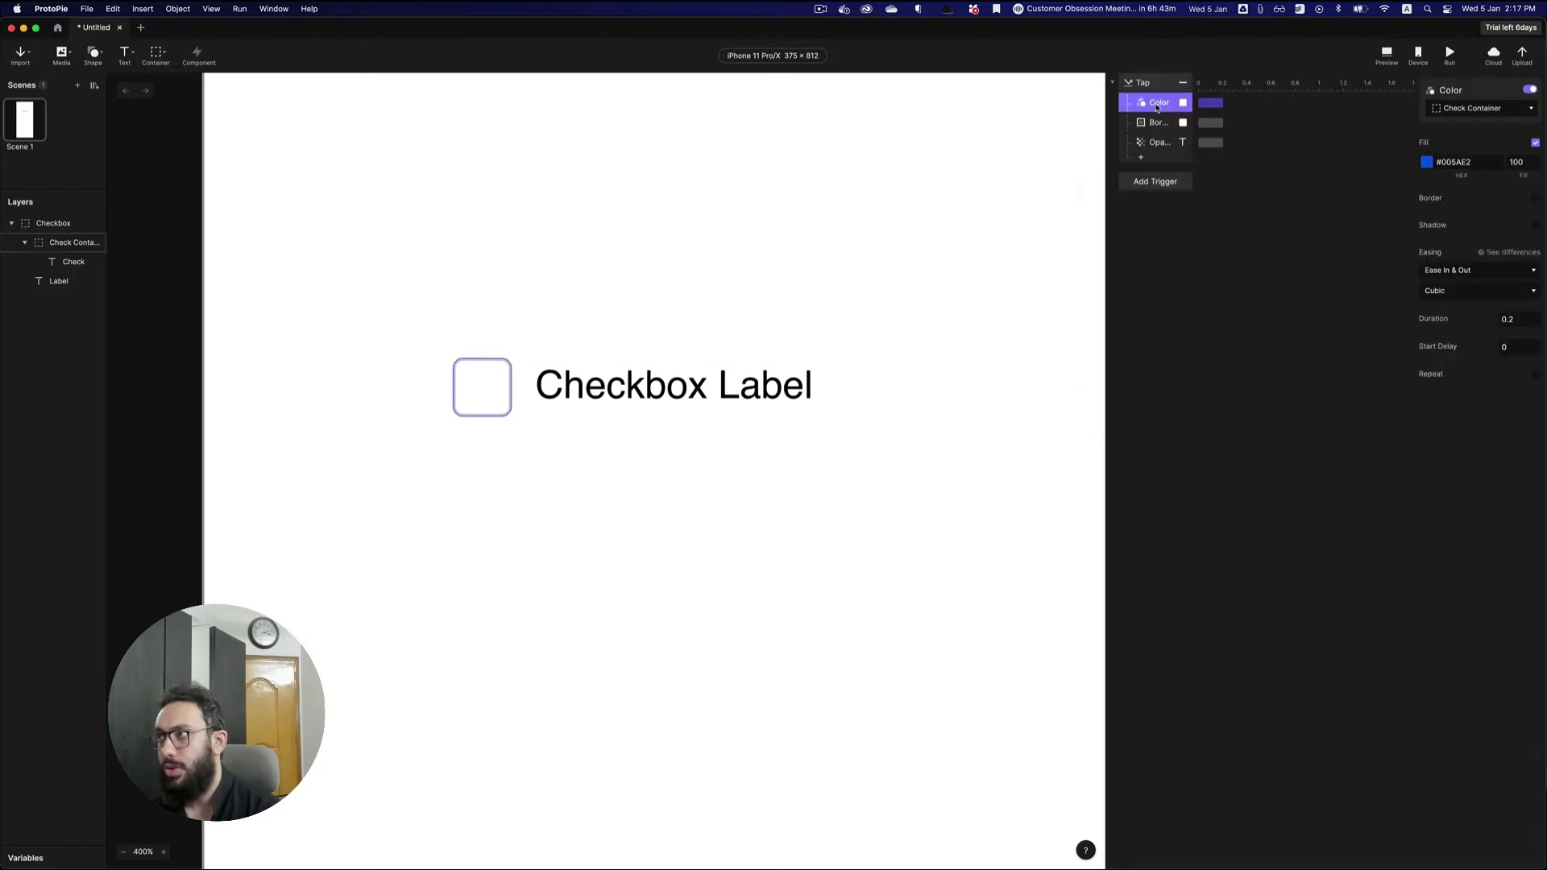
- Add a Condition under the Tap trigger that checks whether the Check layer's Opacity equals 0
click(1173, 85)
click(1153, 161)
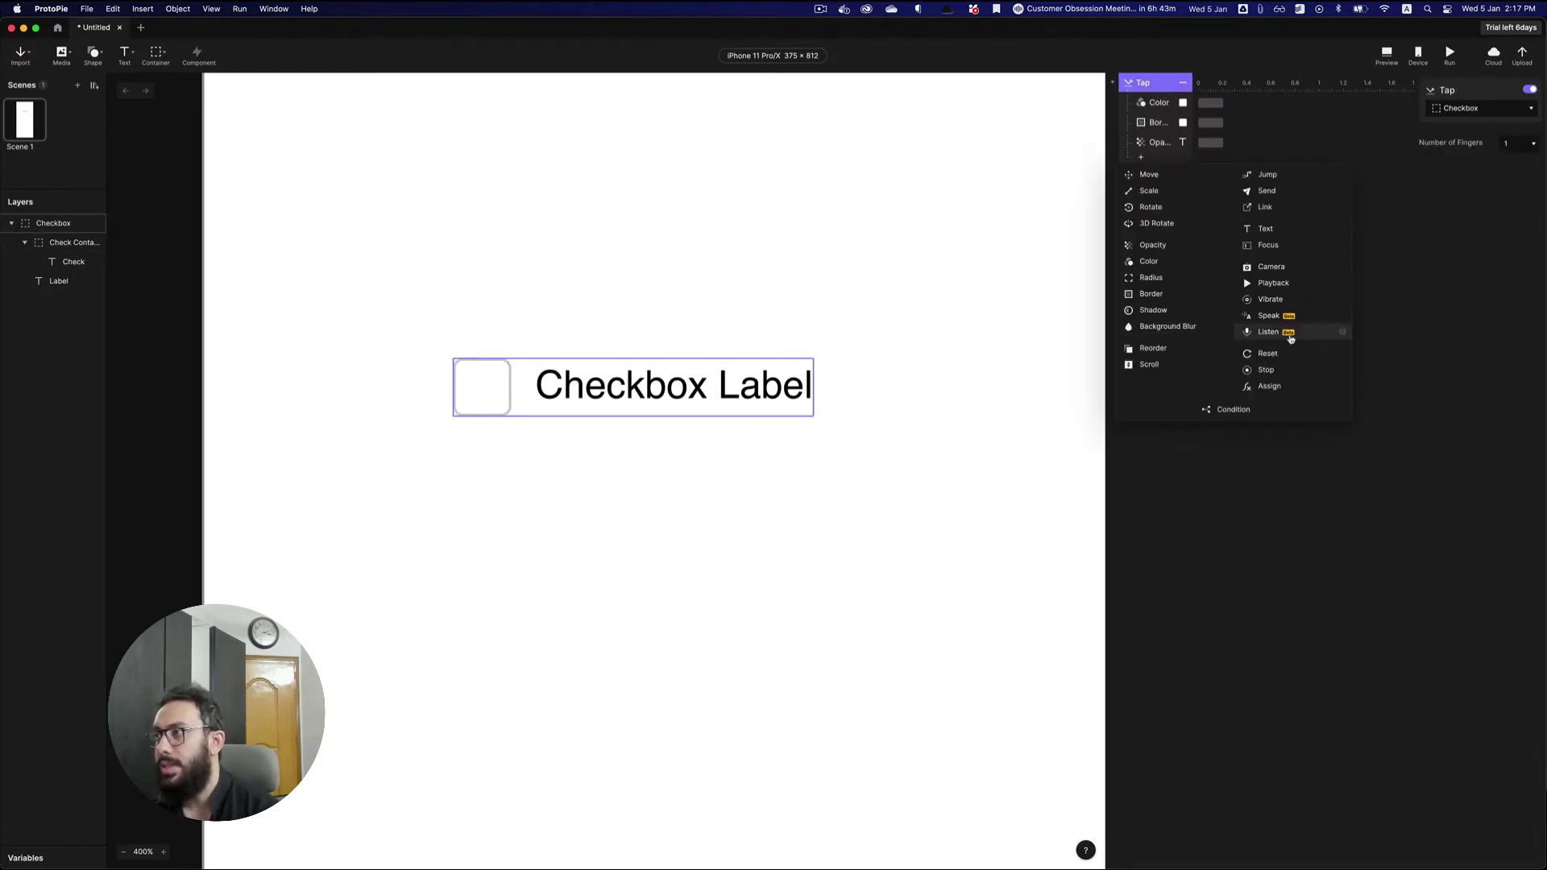
click(1233, 409)
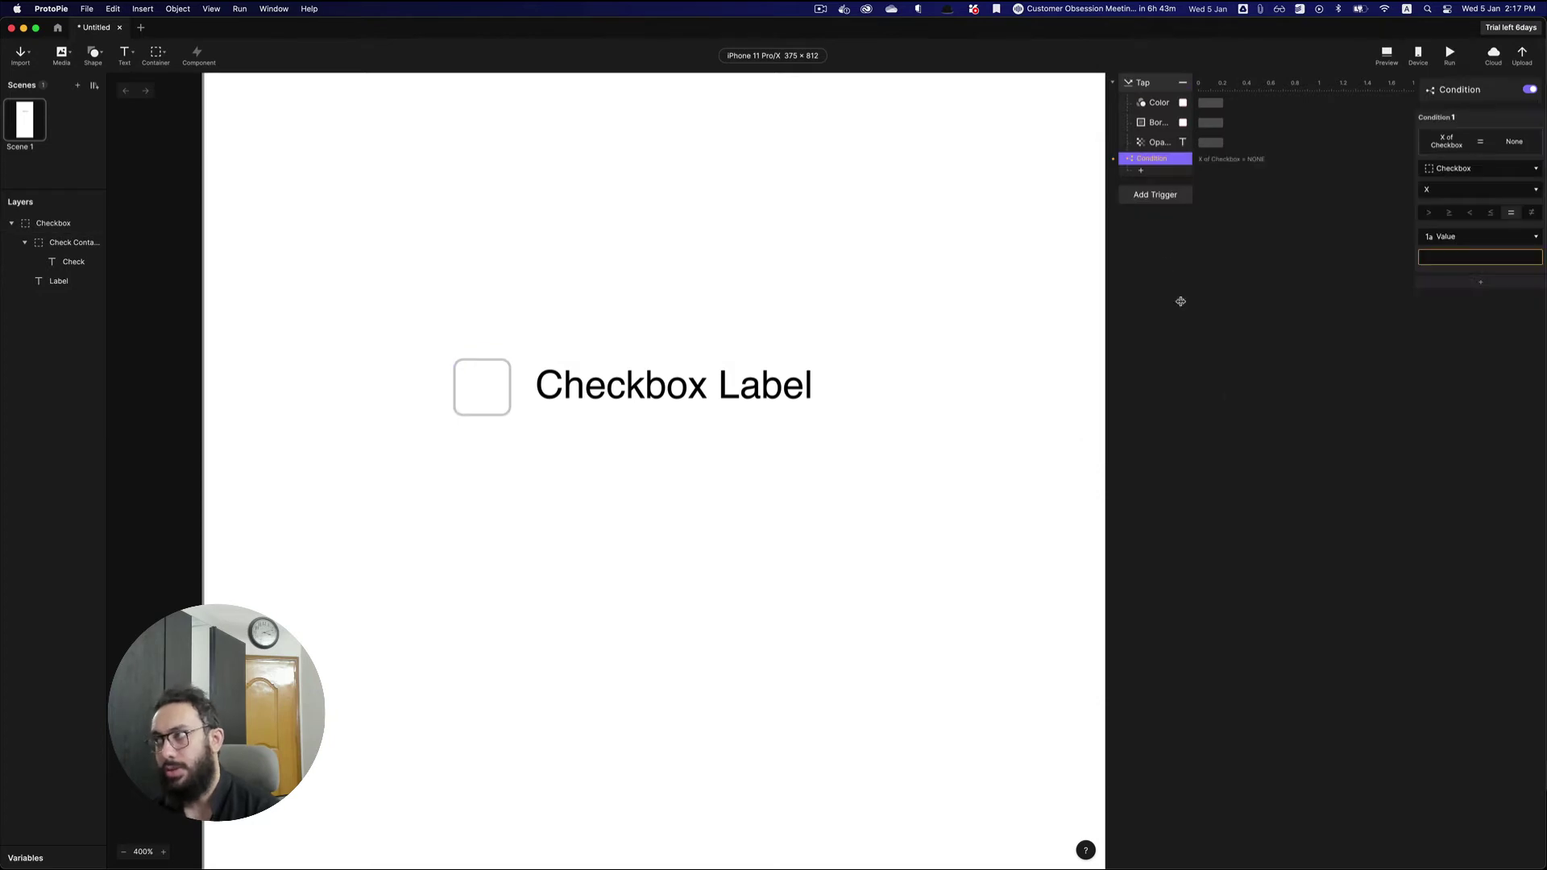
click(1461, 171)
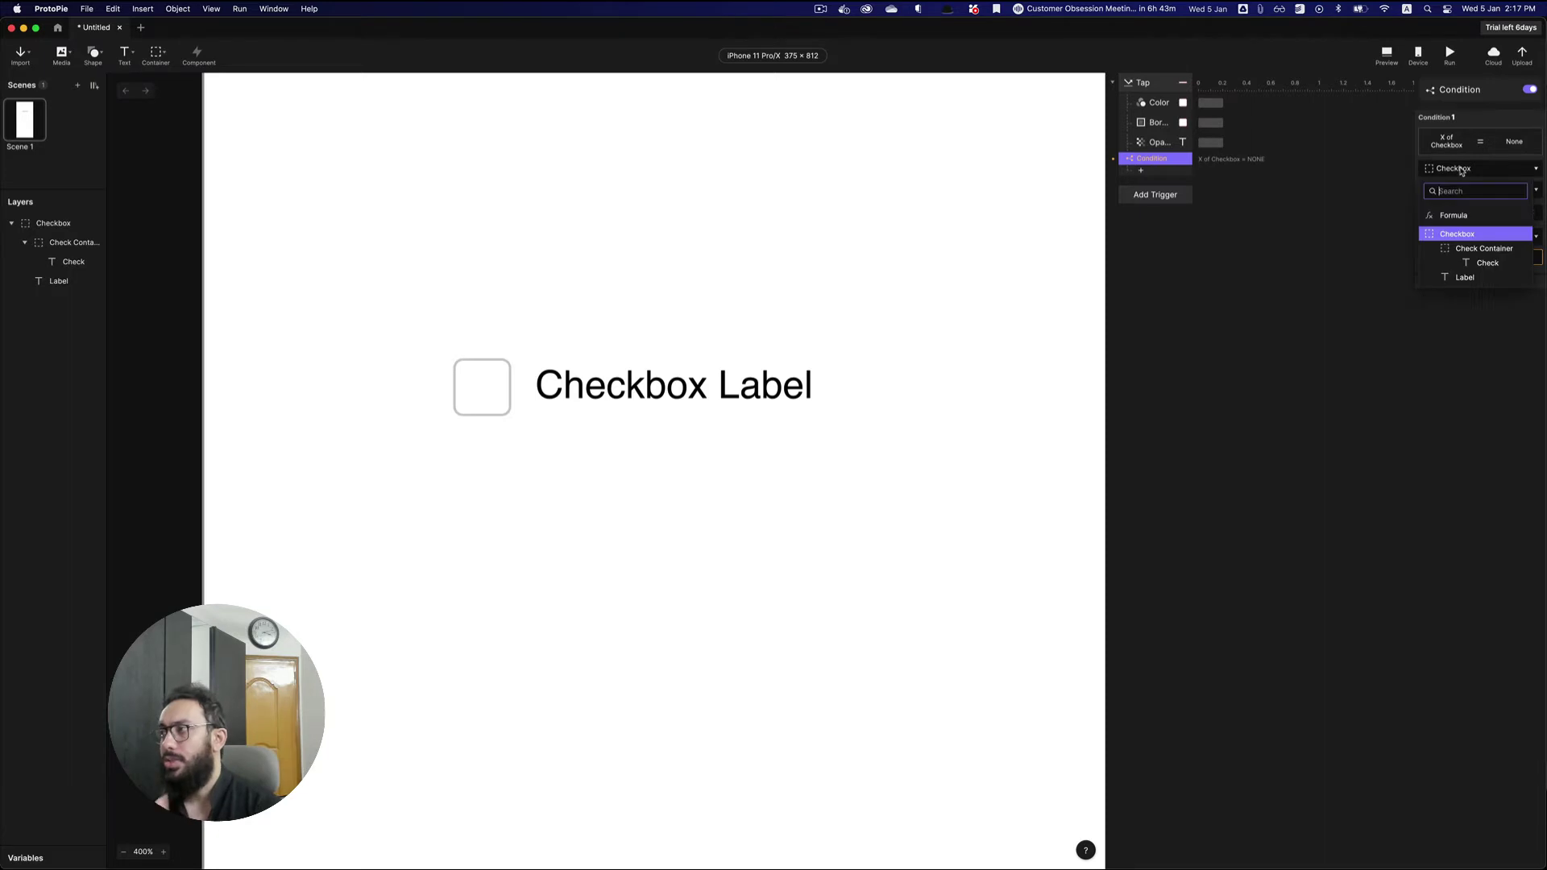
click(1486, 264)
click(1461, 192)
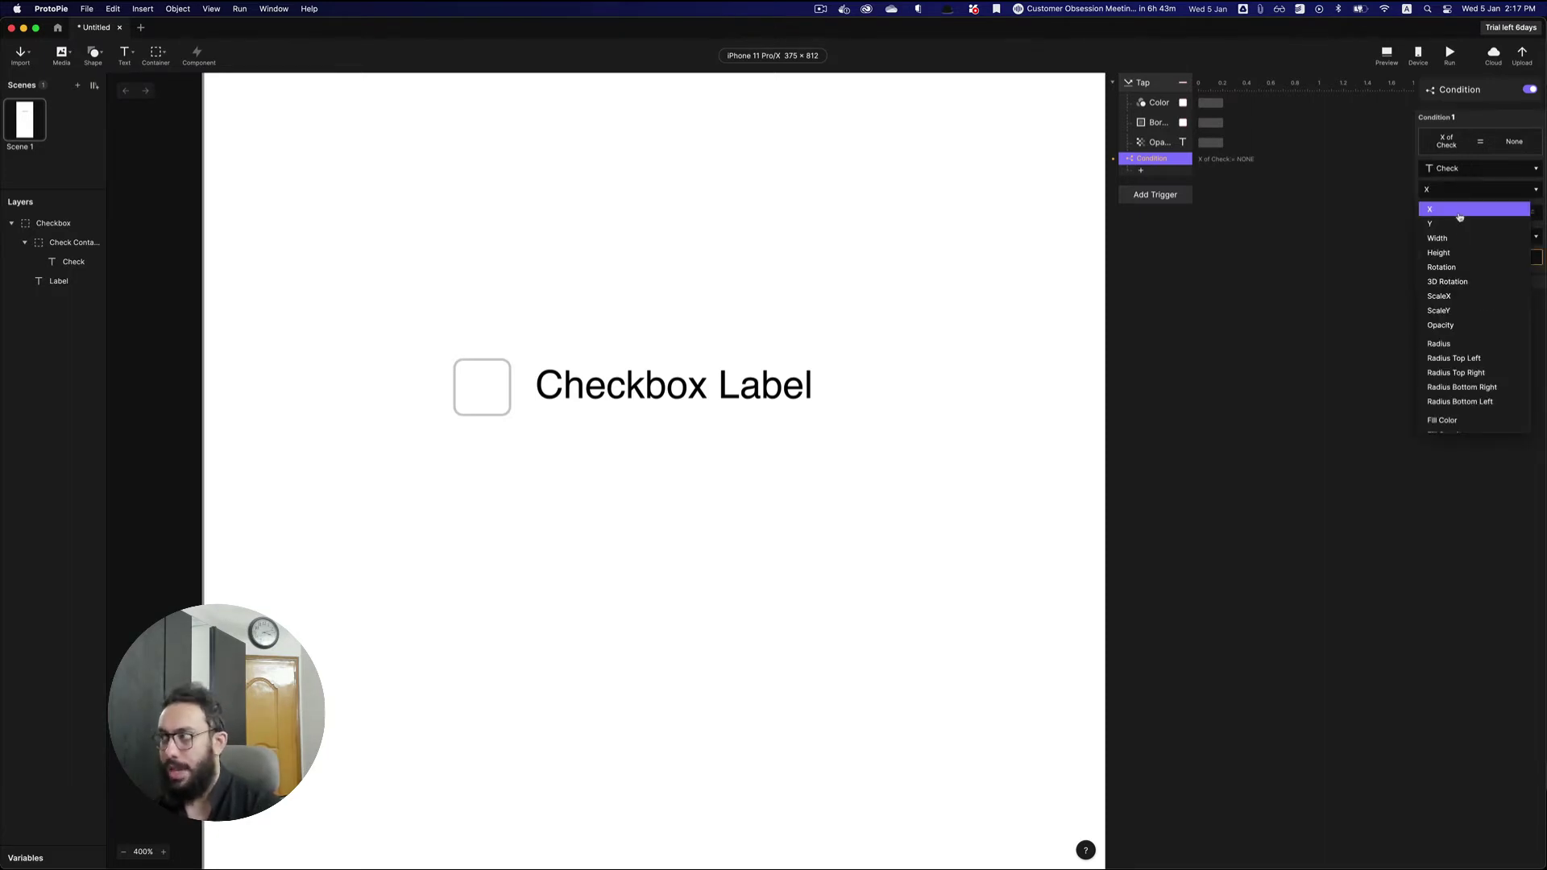
click(1447, 325)
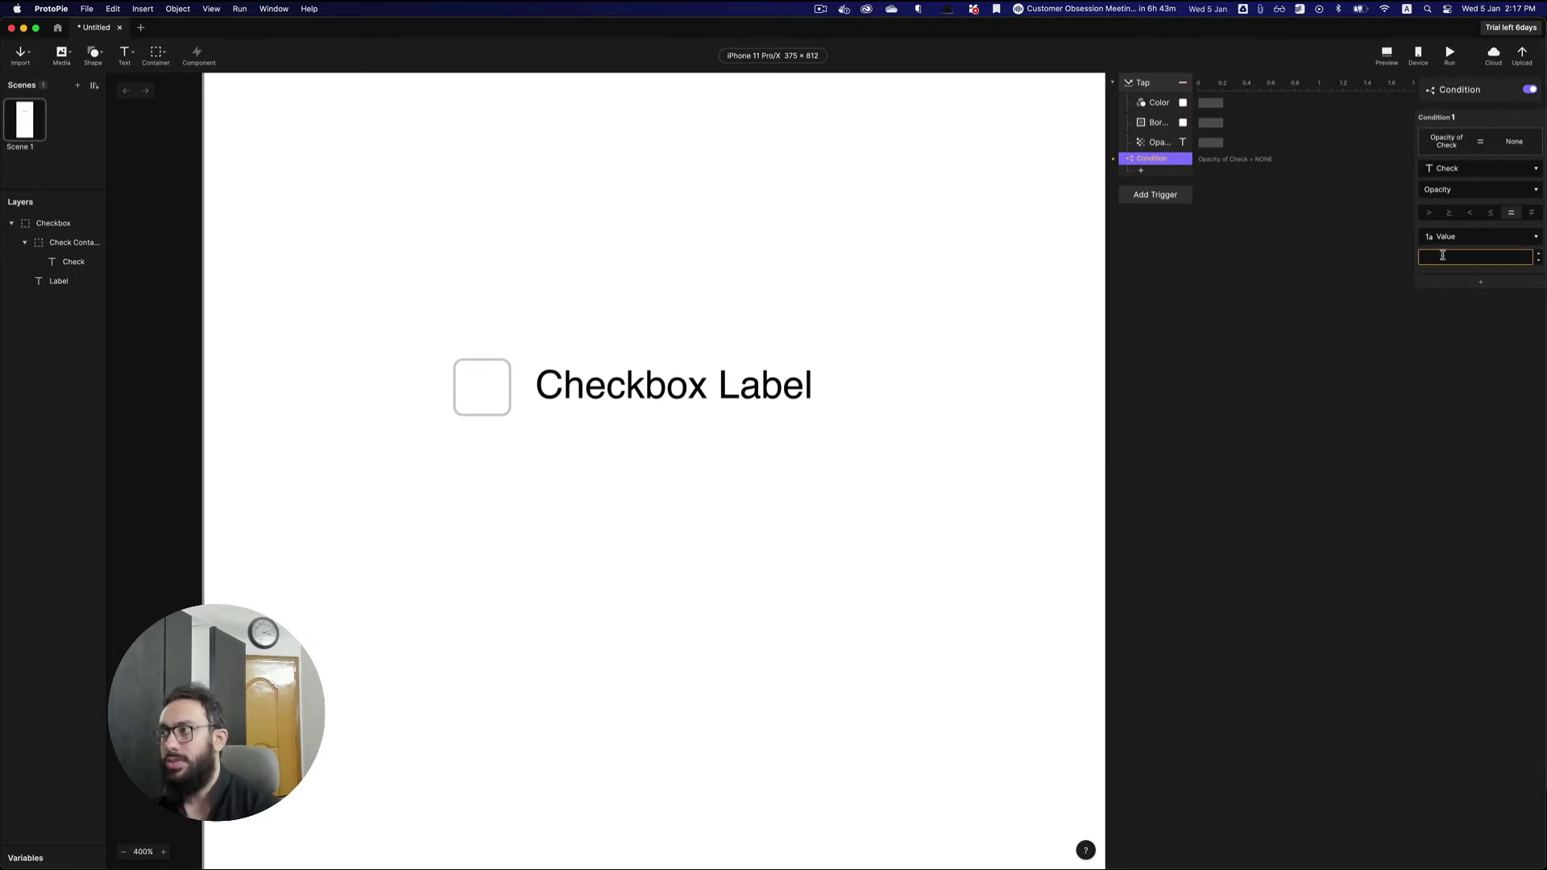
text(0)
key(Return)
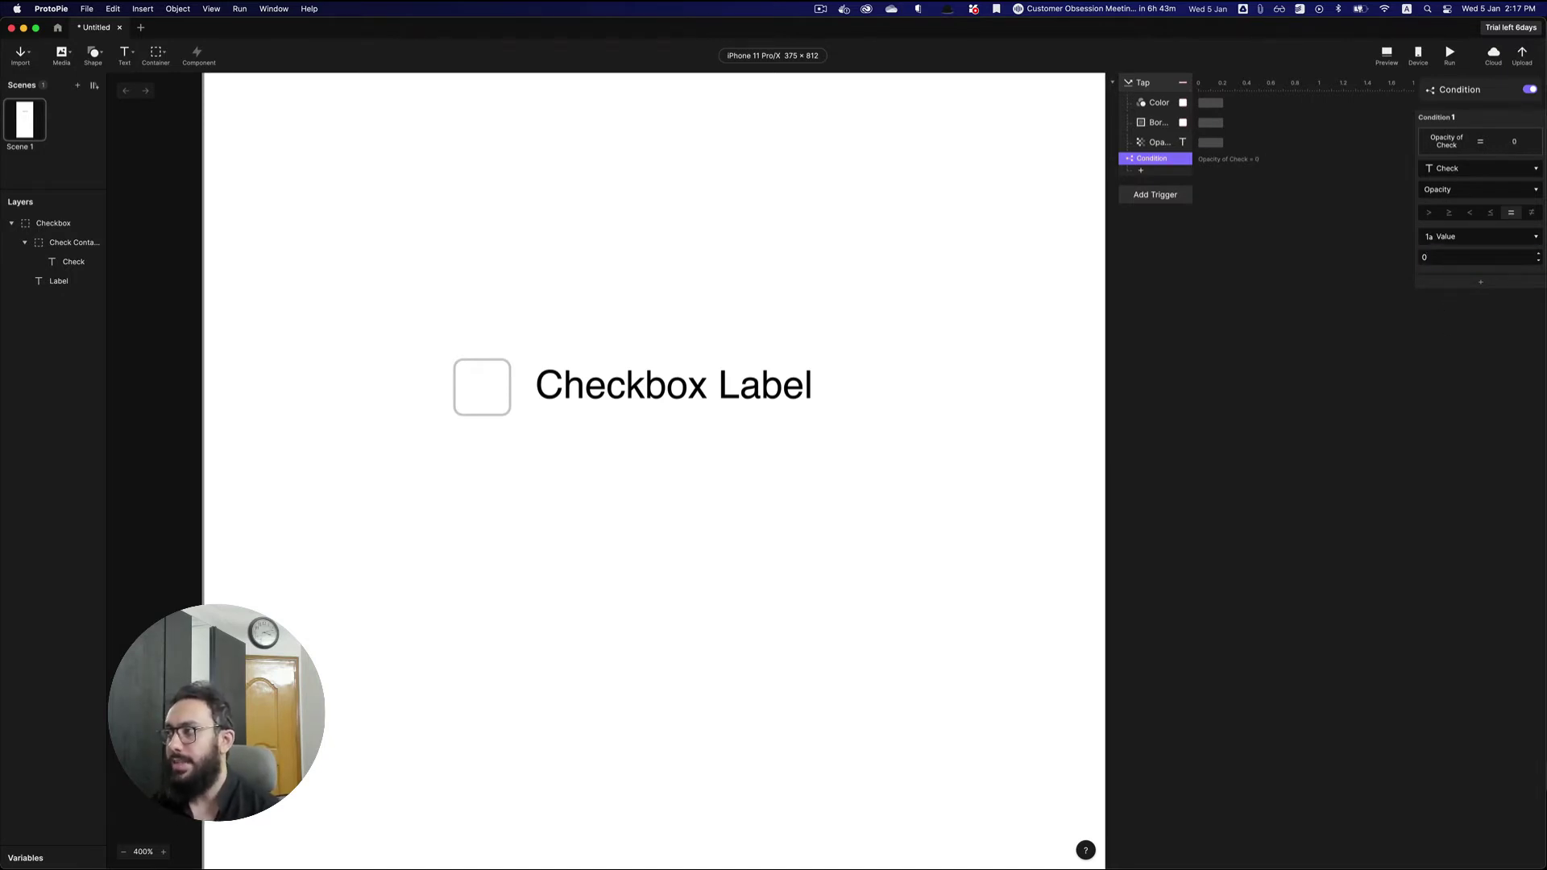
- Place the Color, Border and Opacity responses together under the condition in the Tap trigger
click(1163, 142)
shift+click(1160, 105)
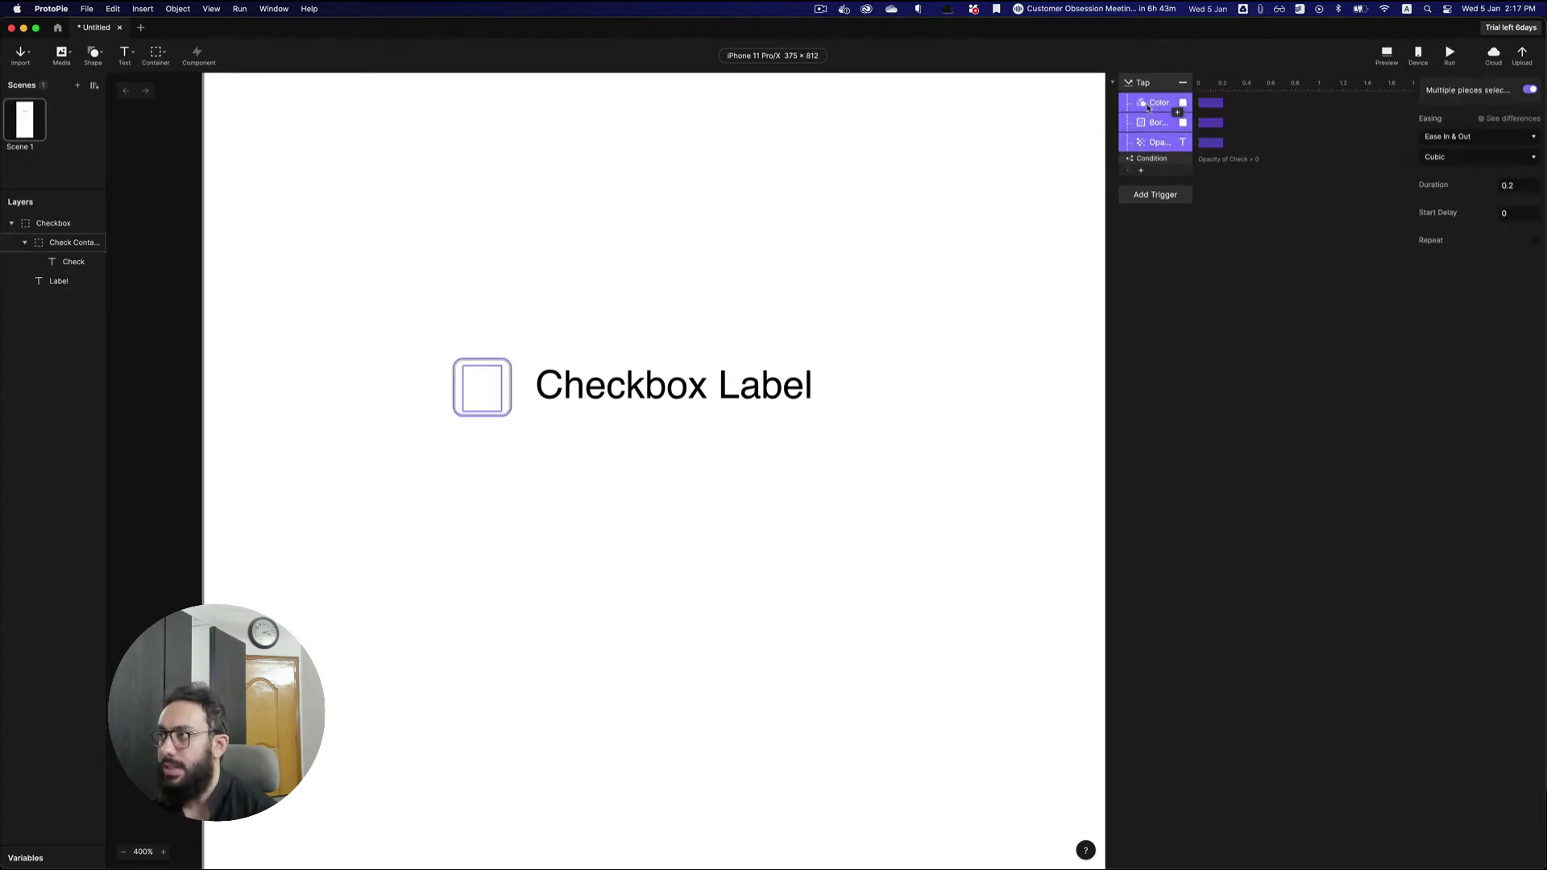
click(1161, 172)
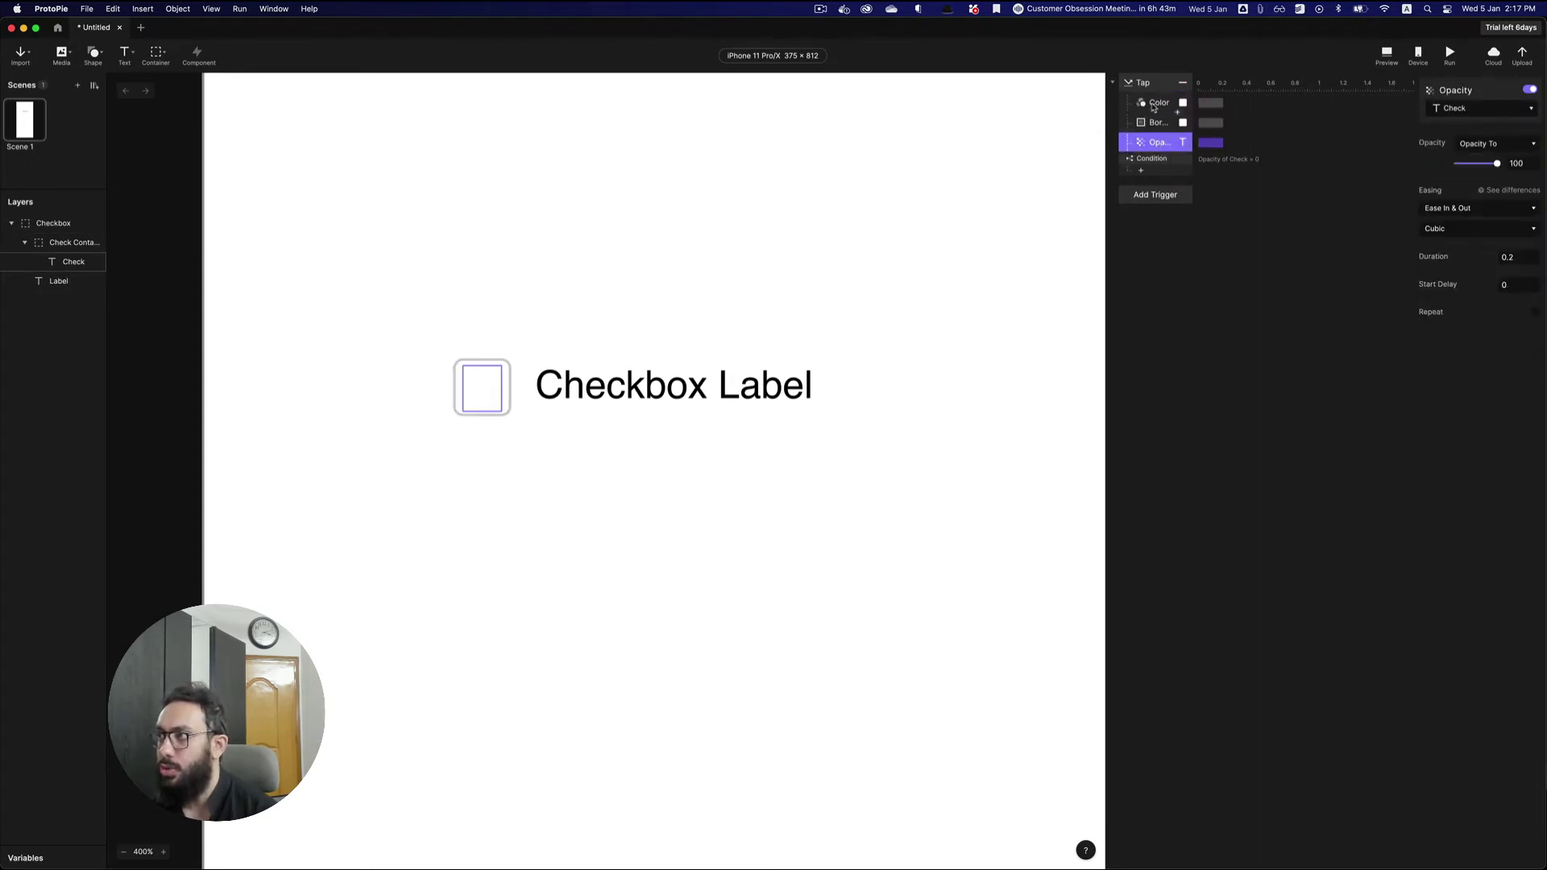
shift+click(1158, 144)
drag(1155, 167, 1155, 165)
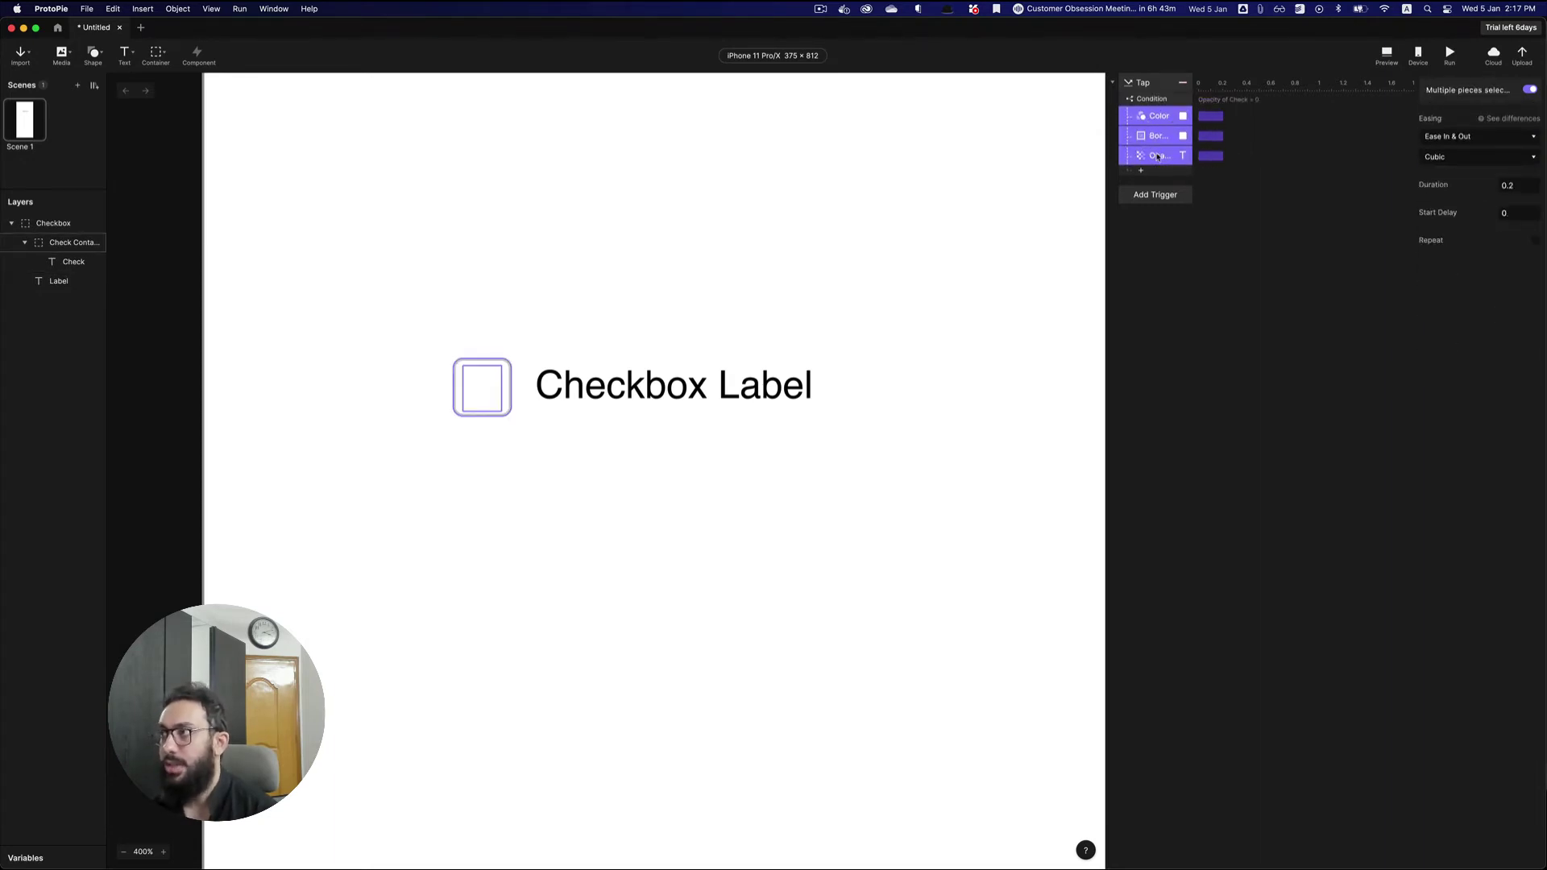
- Duplicate the condition with its responses and set the copy's comparison value for the Check layer's opacity to 100
click(1154, 99)
key(super+d)
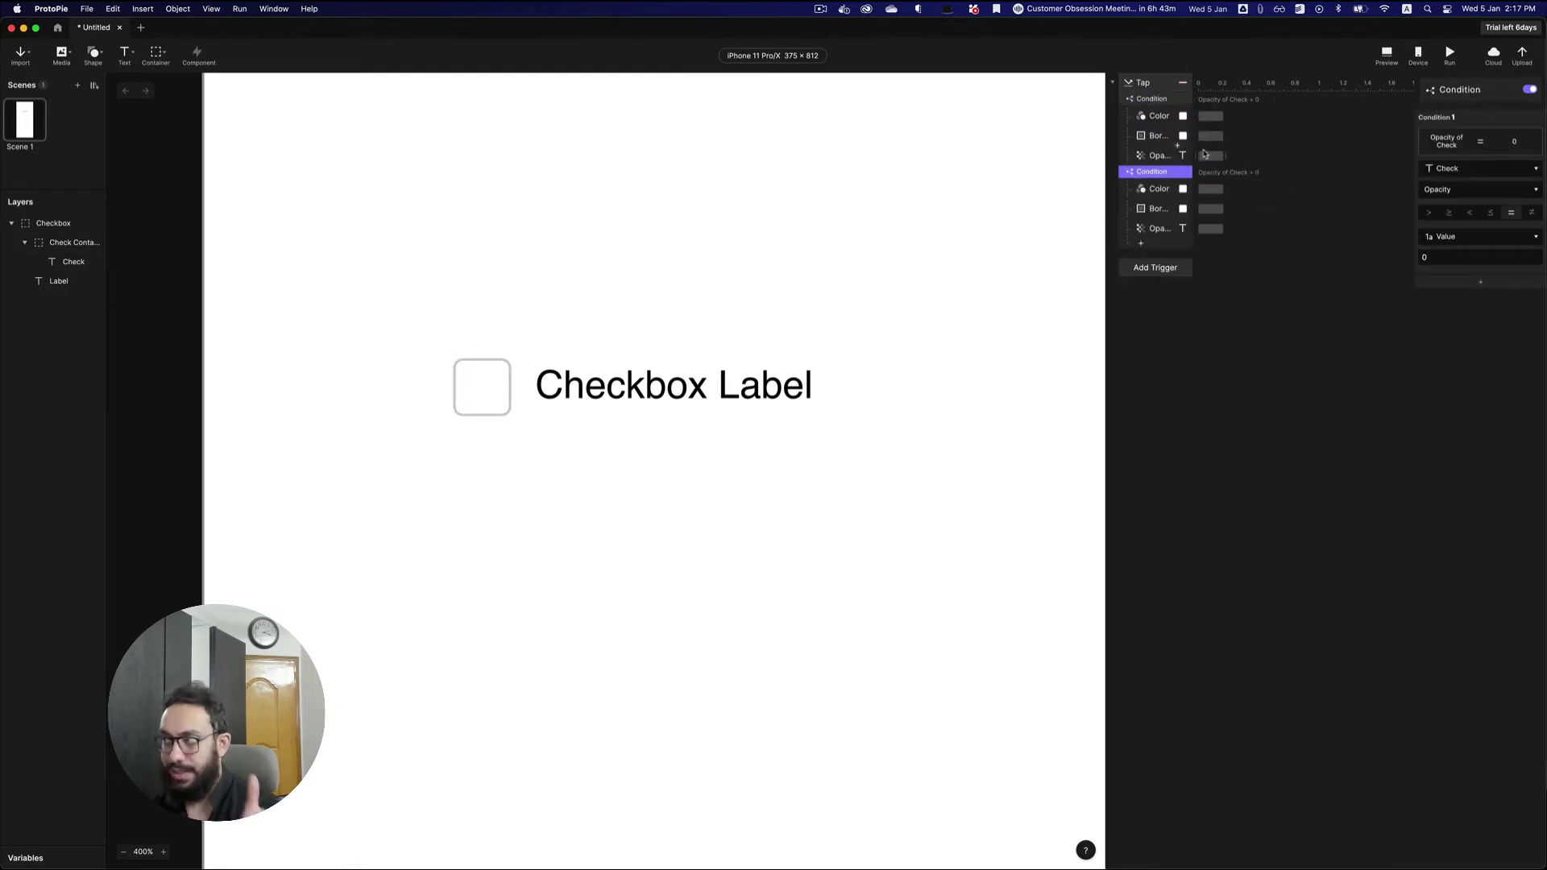
click(1459, 257)
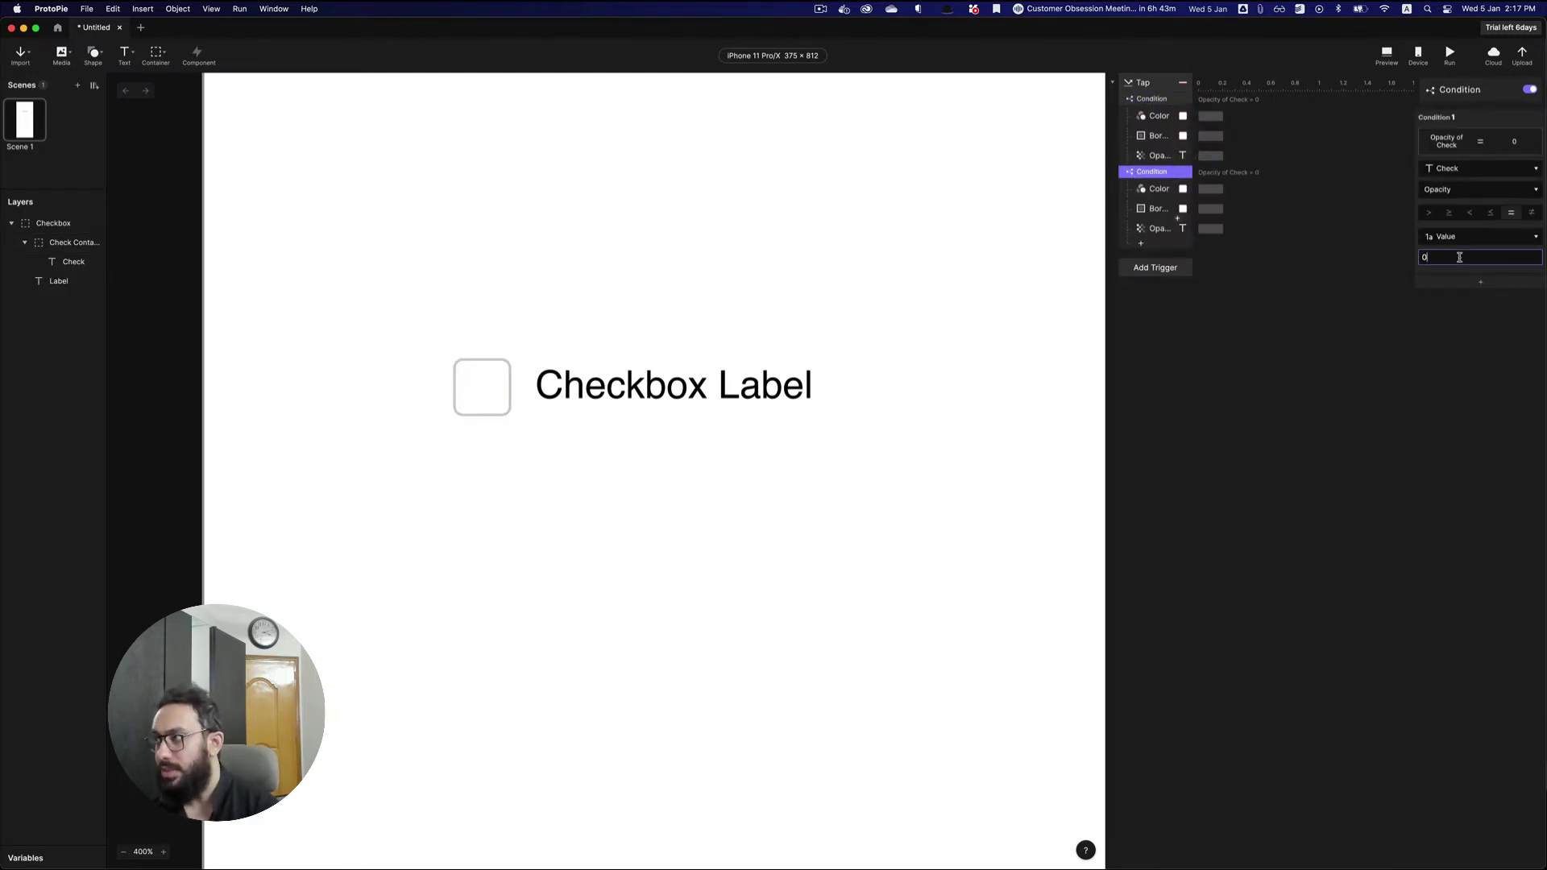
text(100)
key(Return)
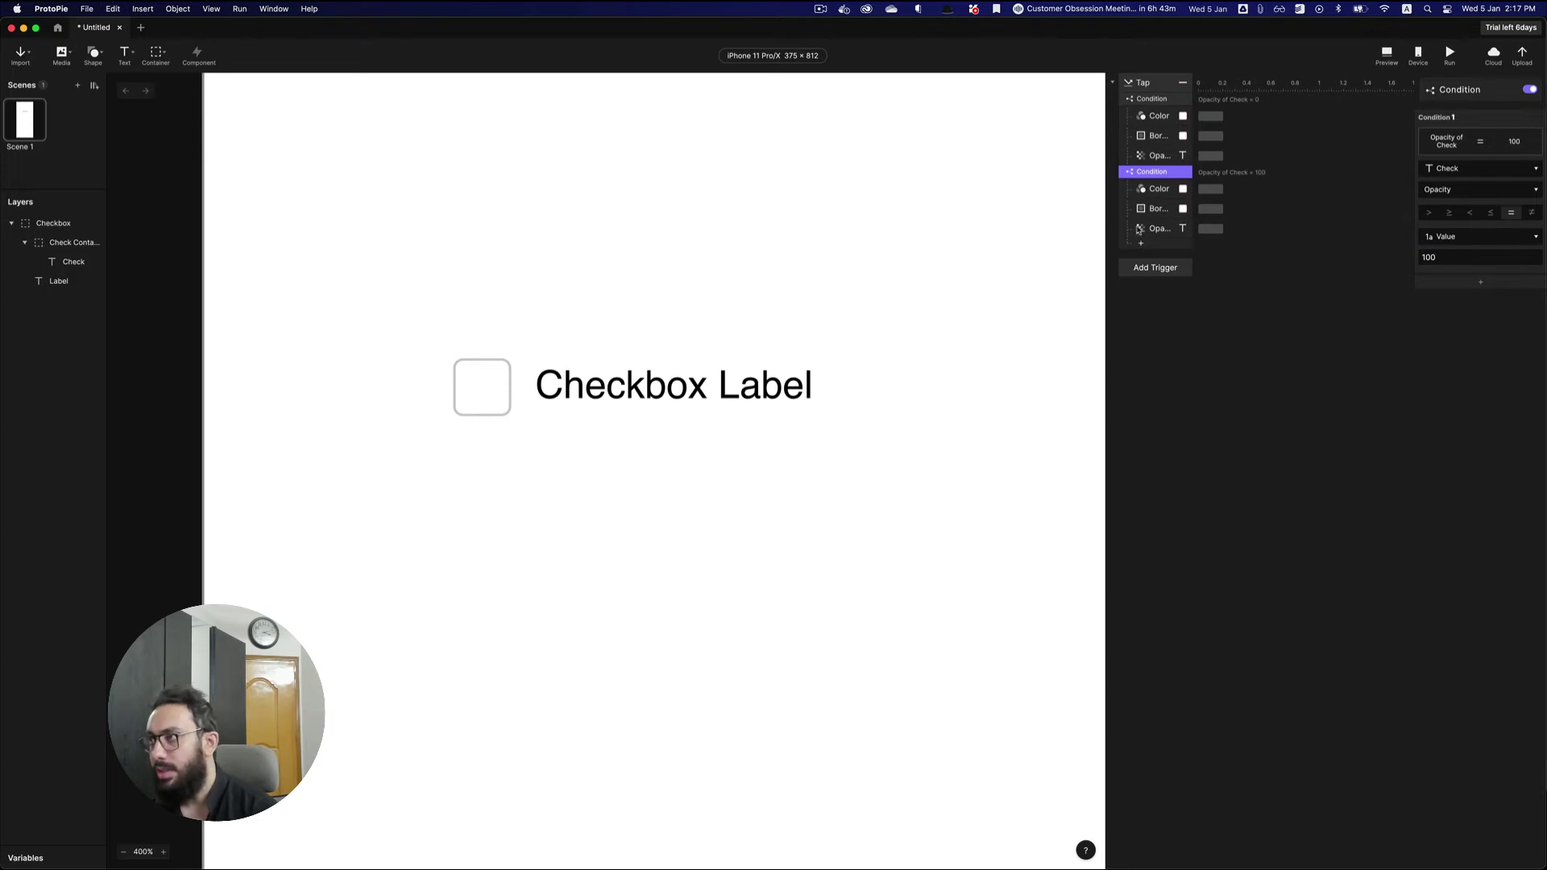
- Set the border width of the second condition's Border response to 1
click(1154, 210)
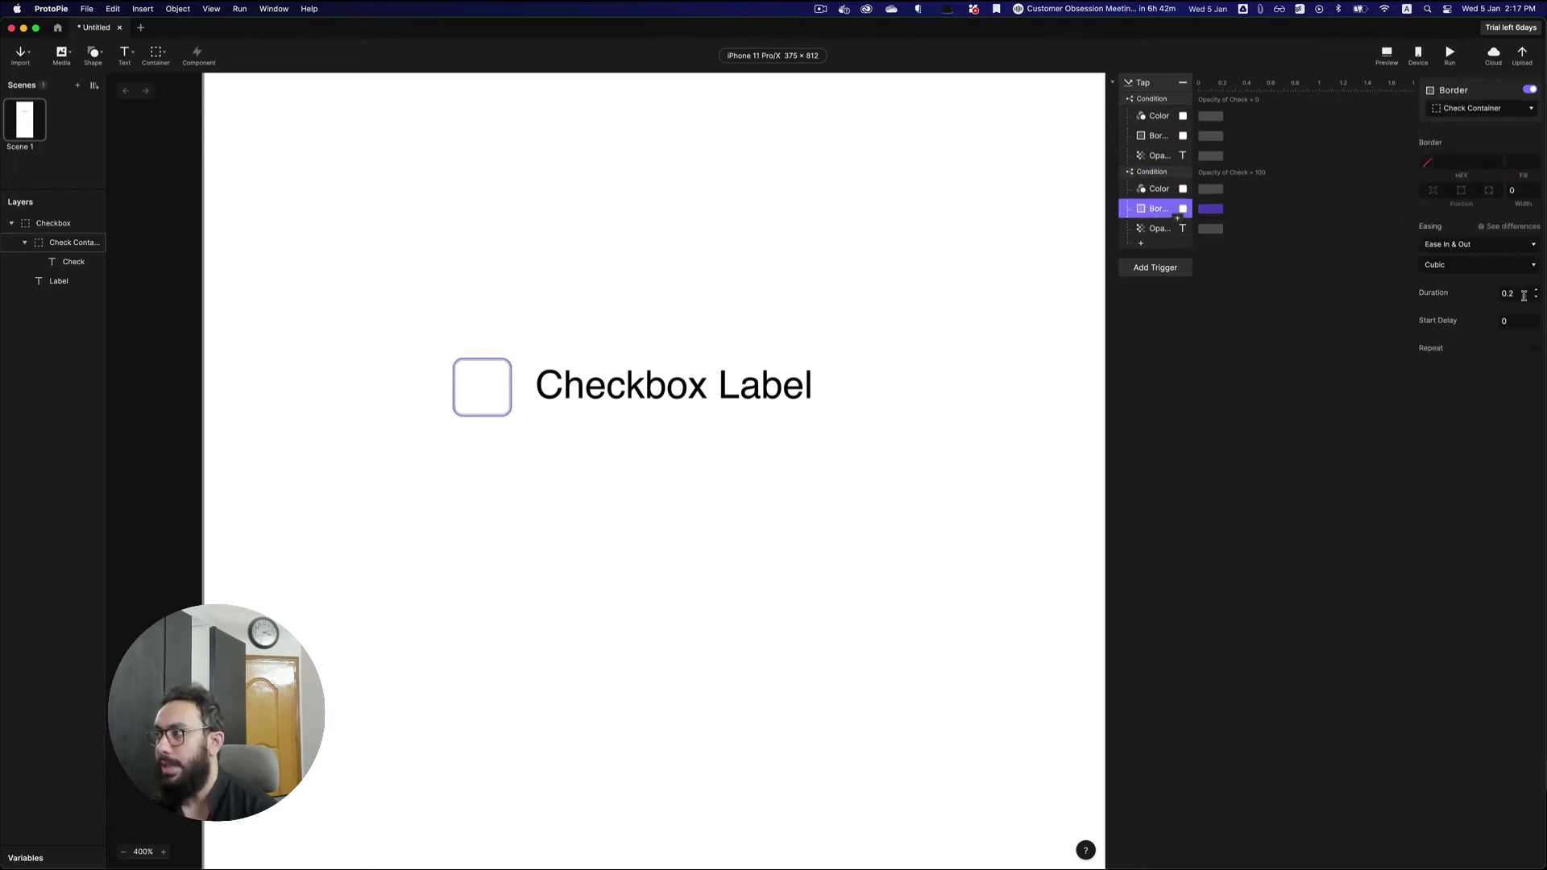
click(1513, 191)
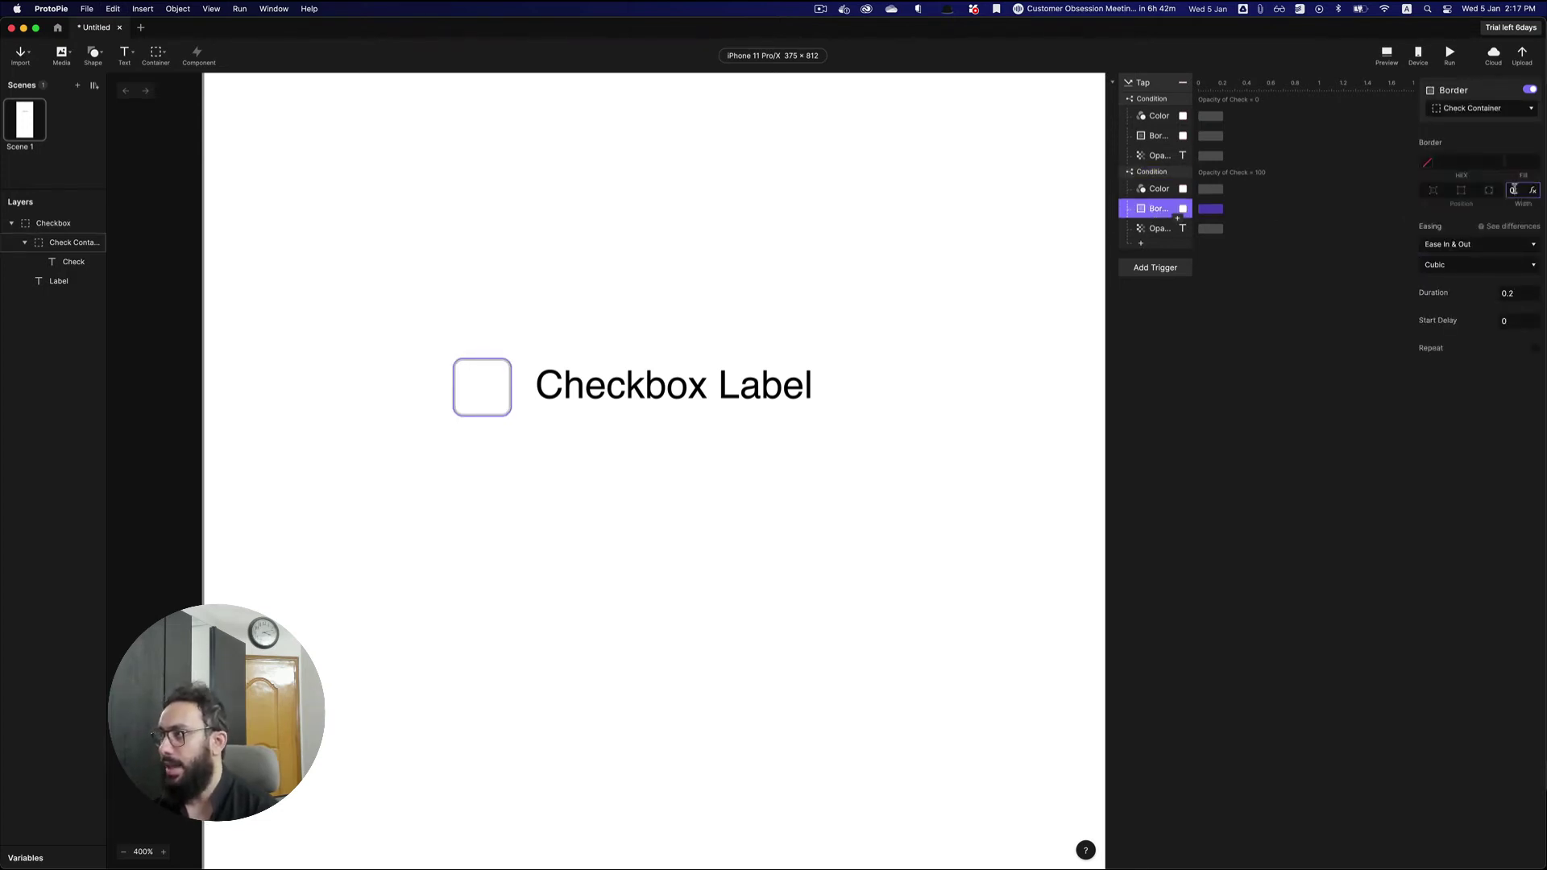
key(super+a)
text(1)
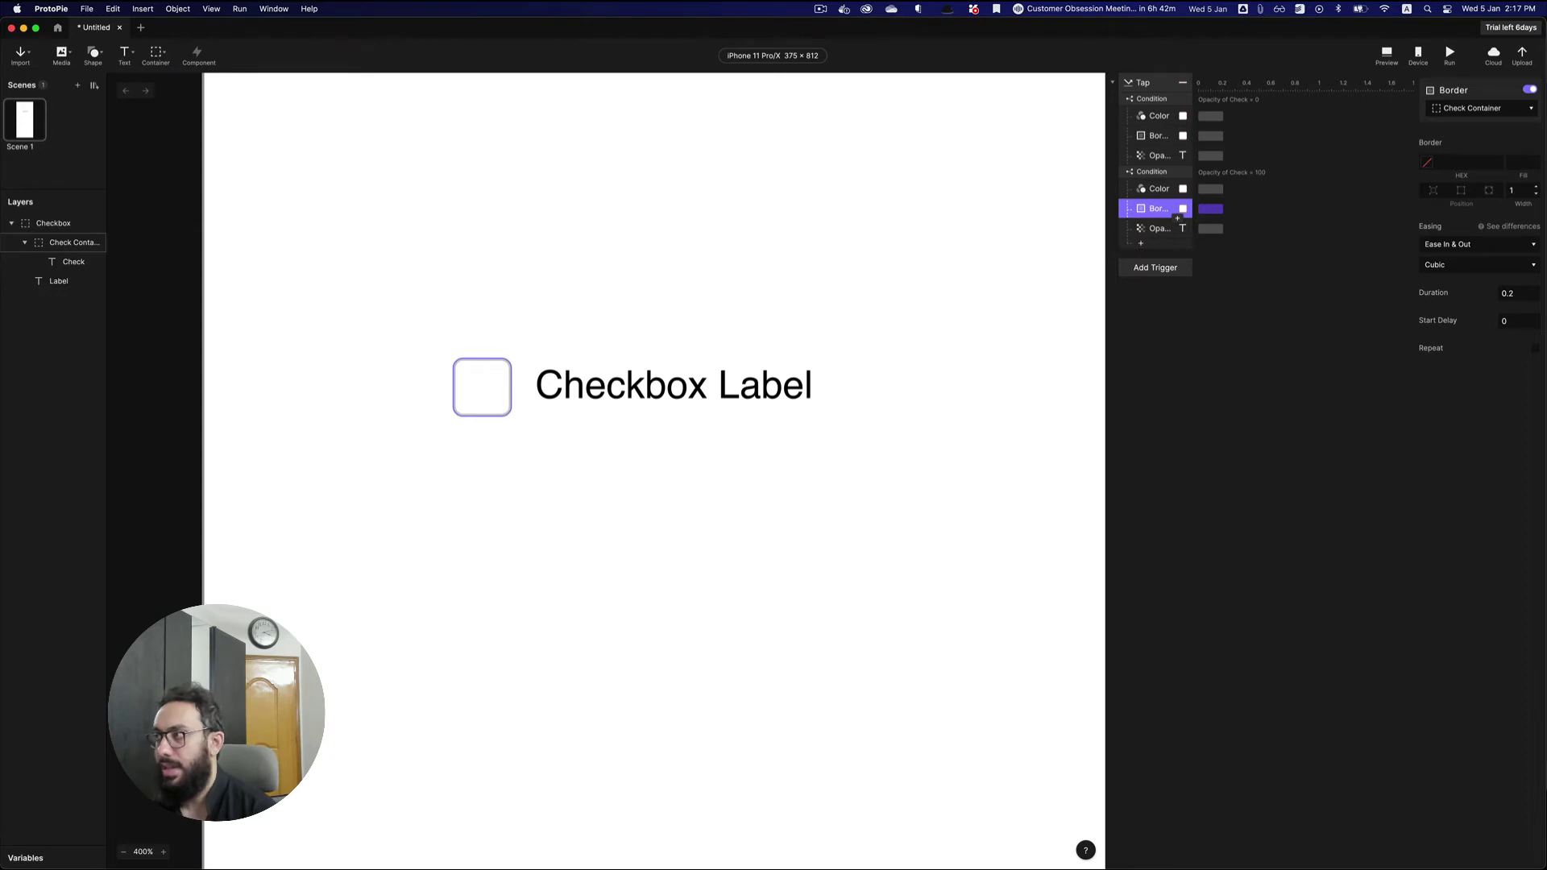
- Set the second condition's Opacity response for the Check layer to 0
click(1153, 229)
click(1531, 163)
key(super+a)
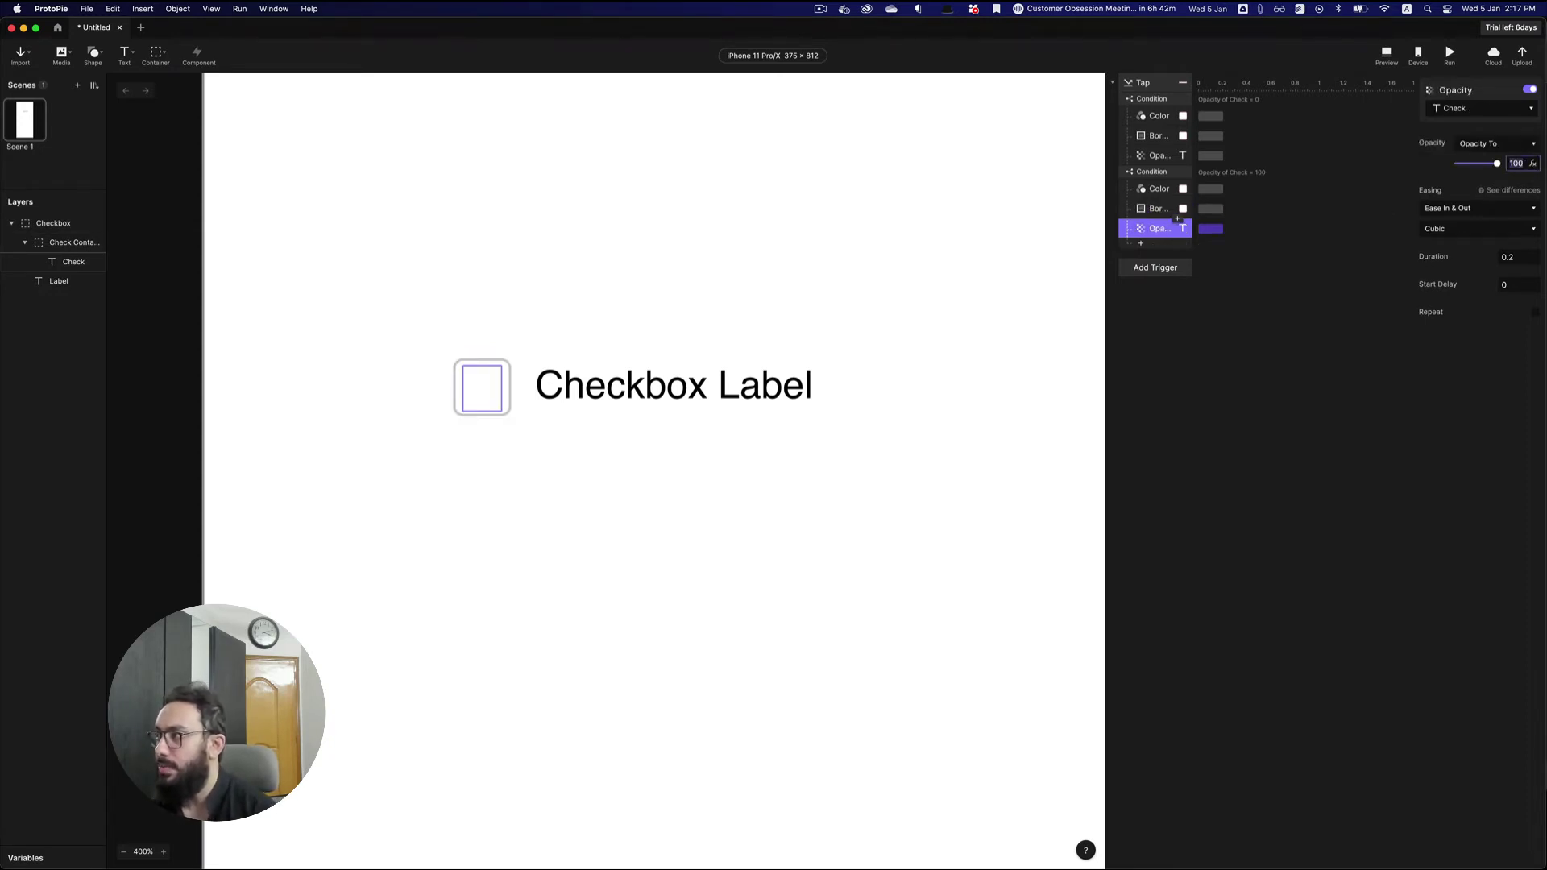
text(0)
- Set the fill of the second condition's Color response for Check Container to white #FFFFFF
click(1178, 189)
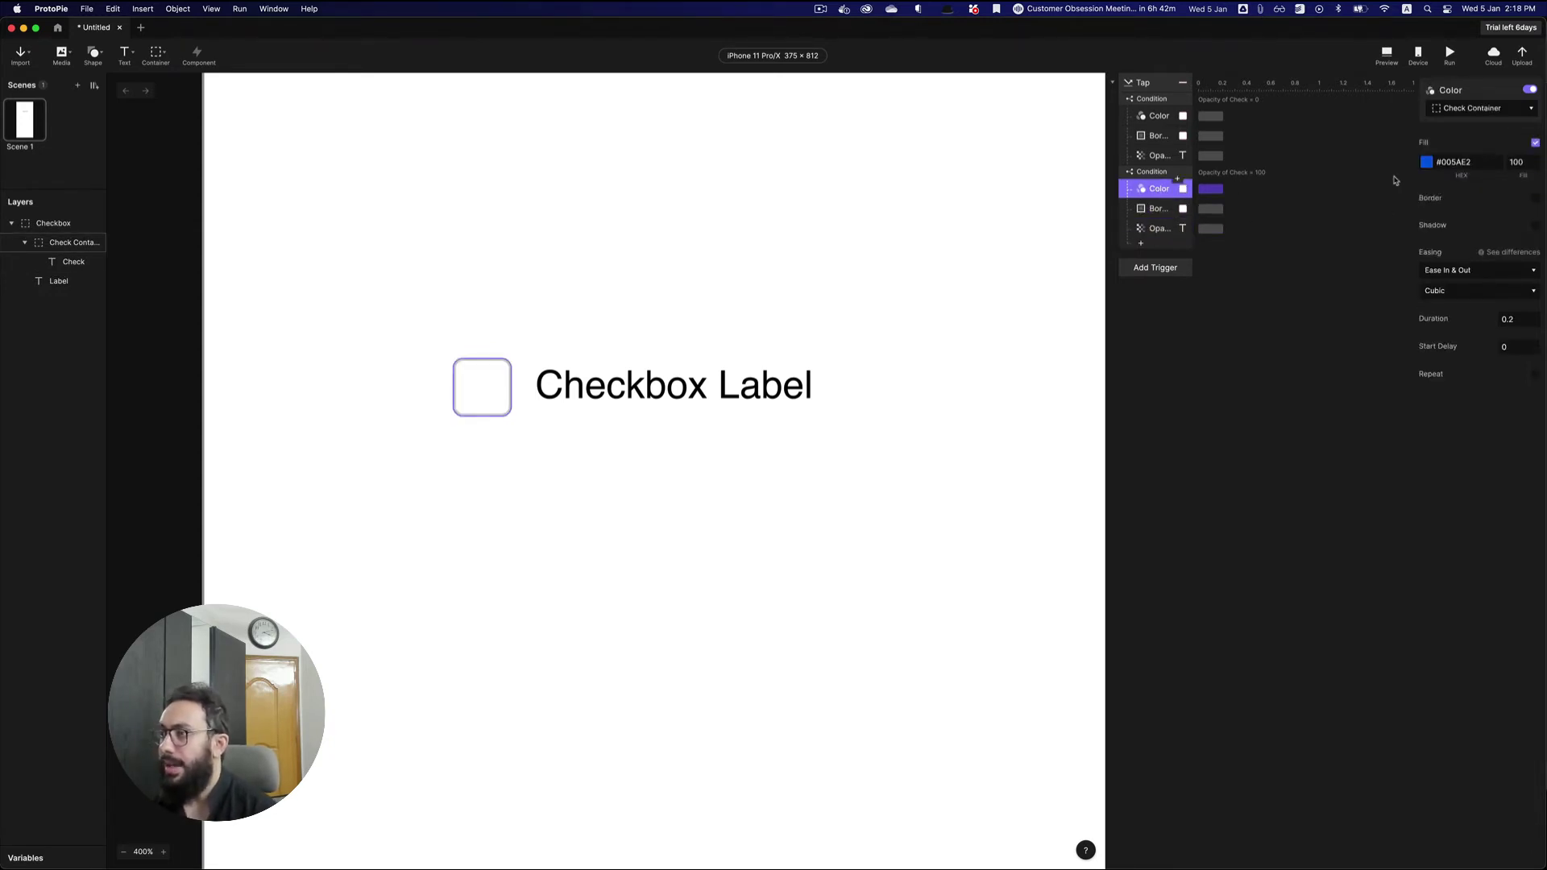
click(1490, 162)
key(super+a)
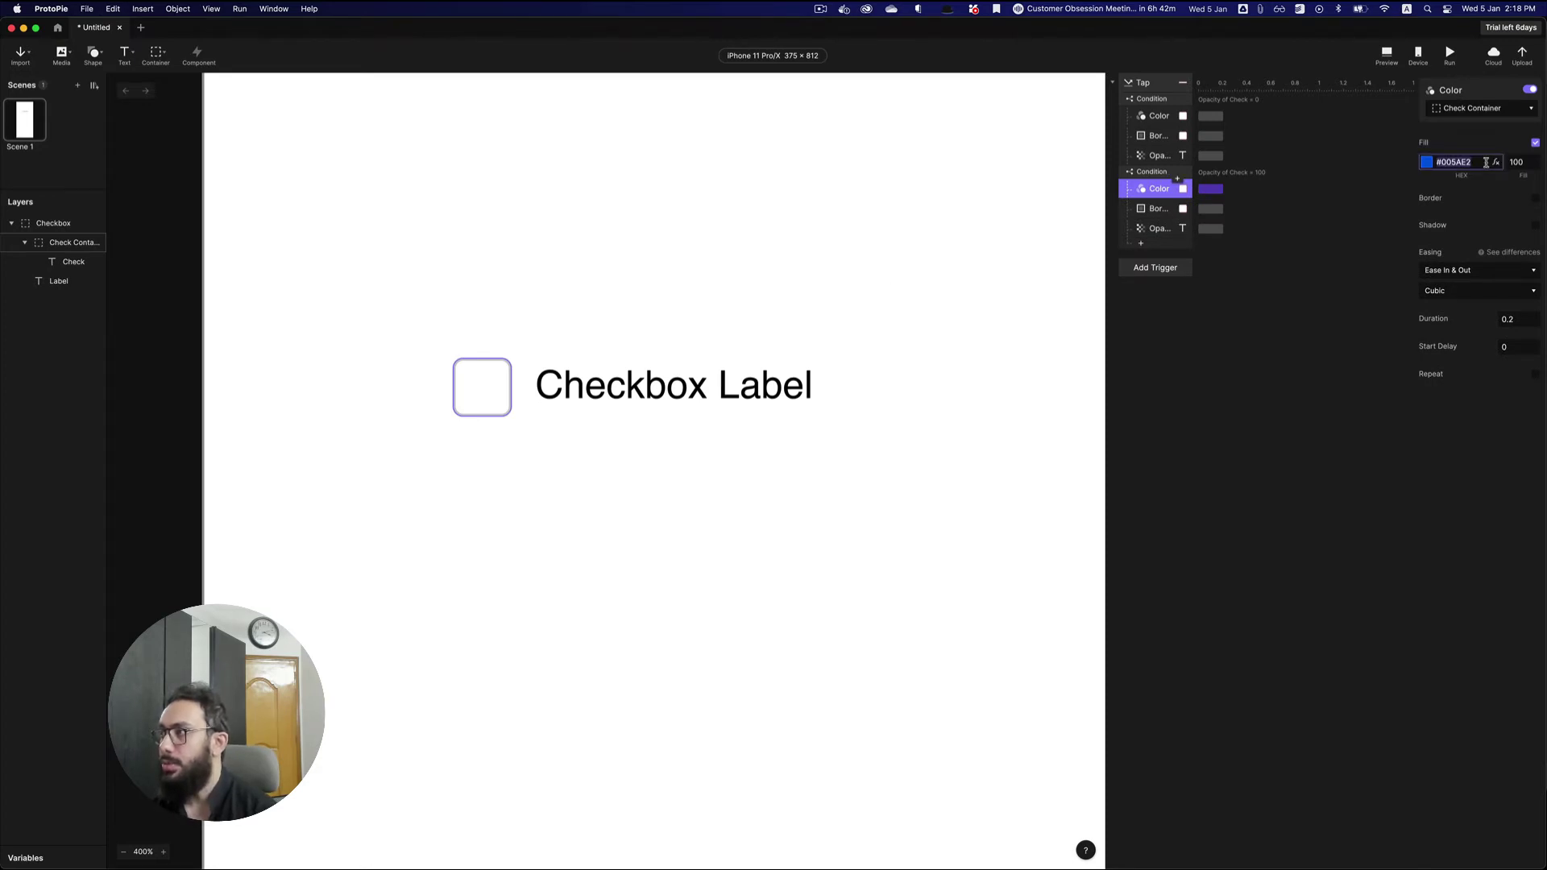
text(#ffffff)
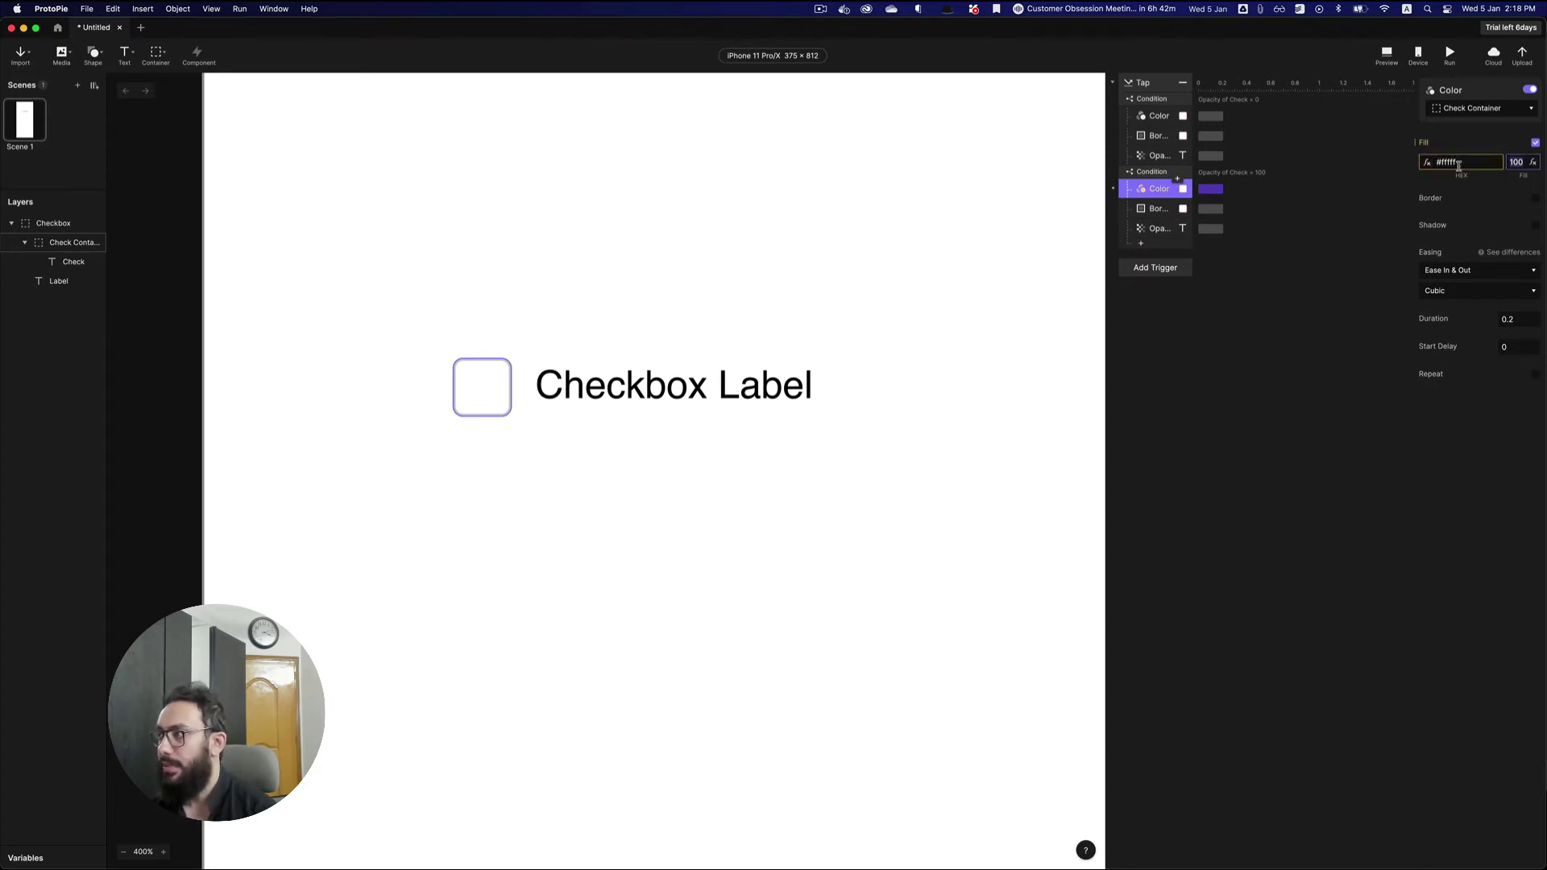
click(1426, 162)
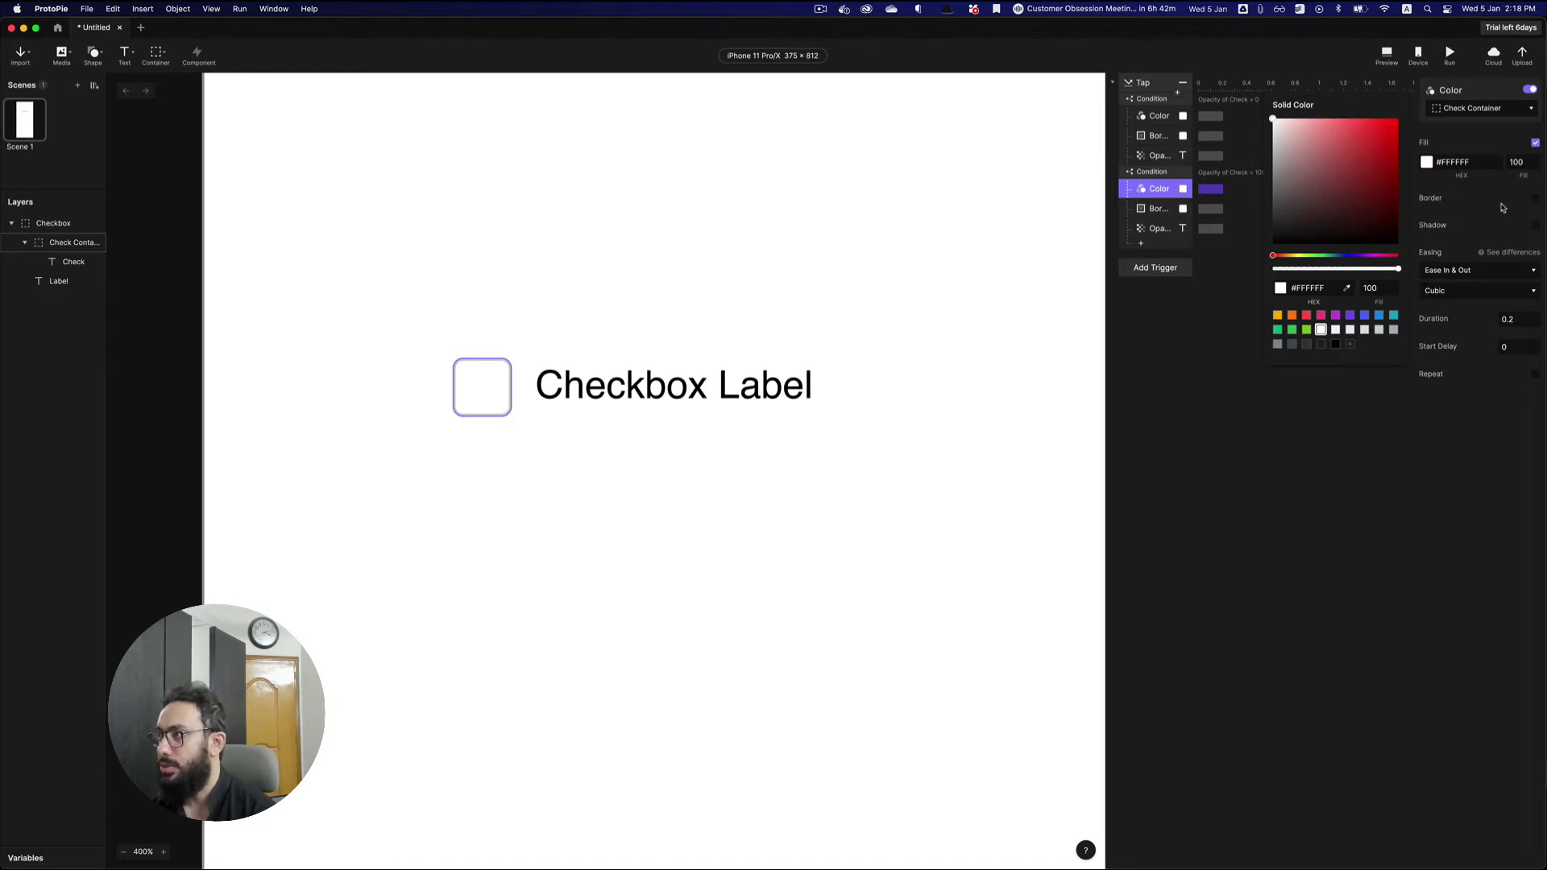
click(1503, 208)
- Preview the prototype and tap the checkbox repeatedly to test switching it on and off
click(1383, 58)
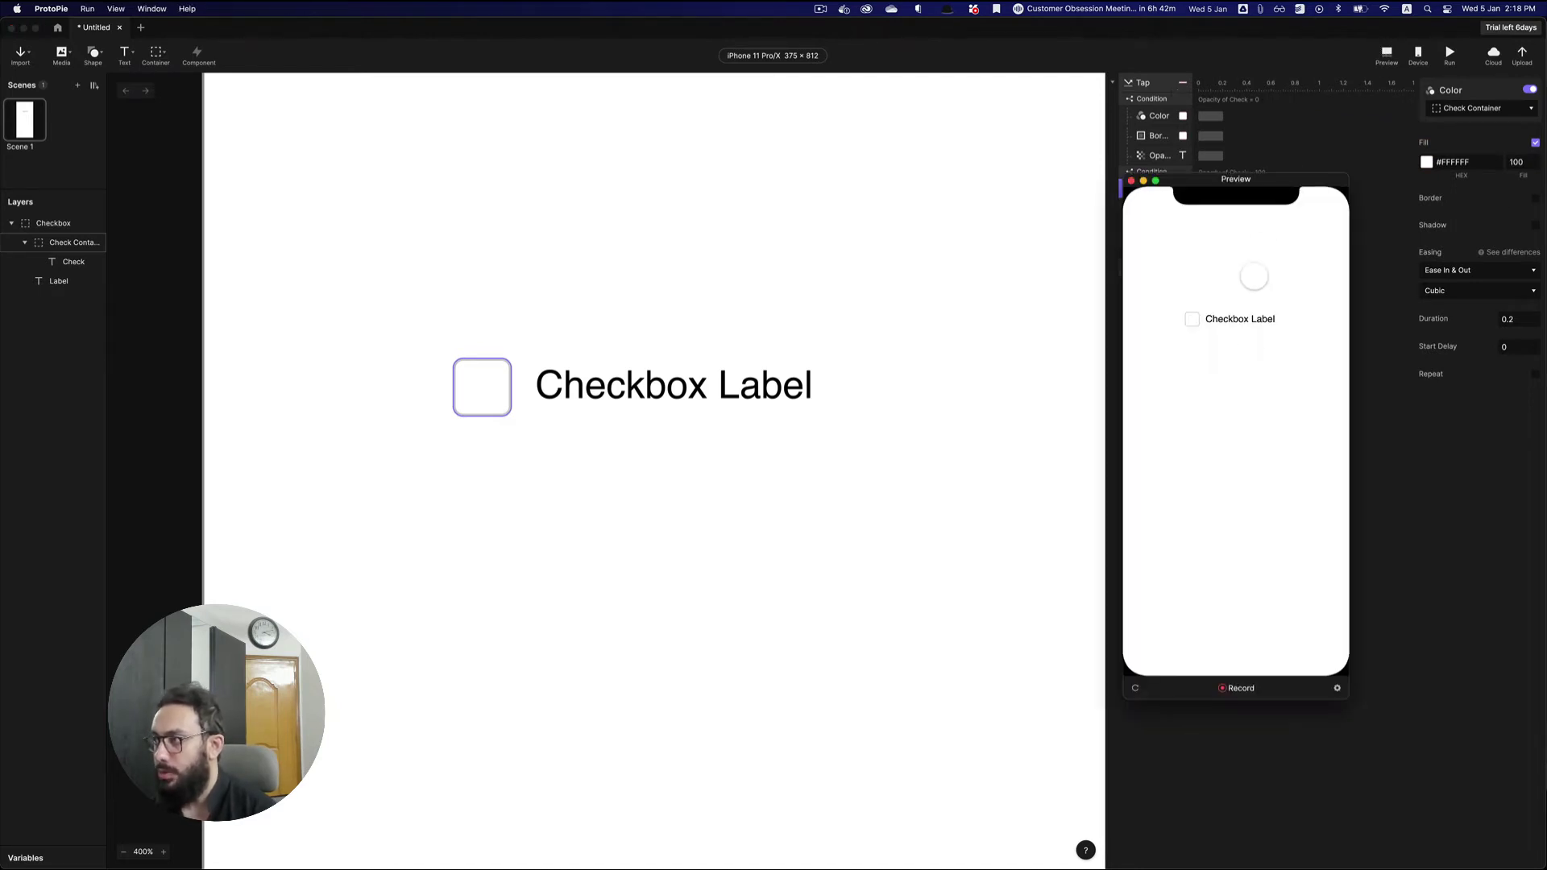
click(1246, 319)
click(1246, 319)
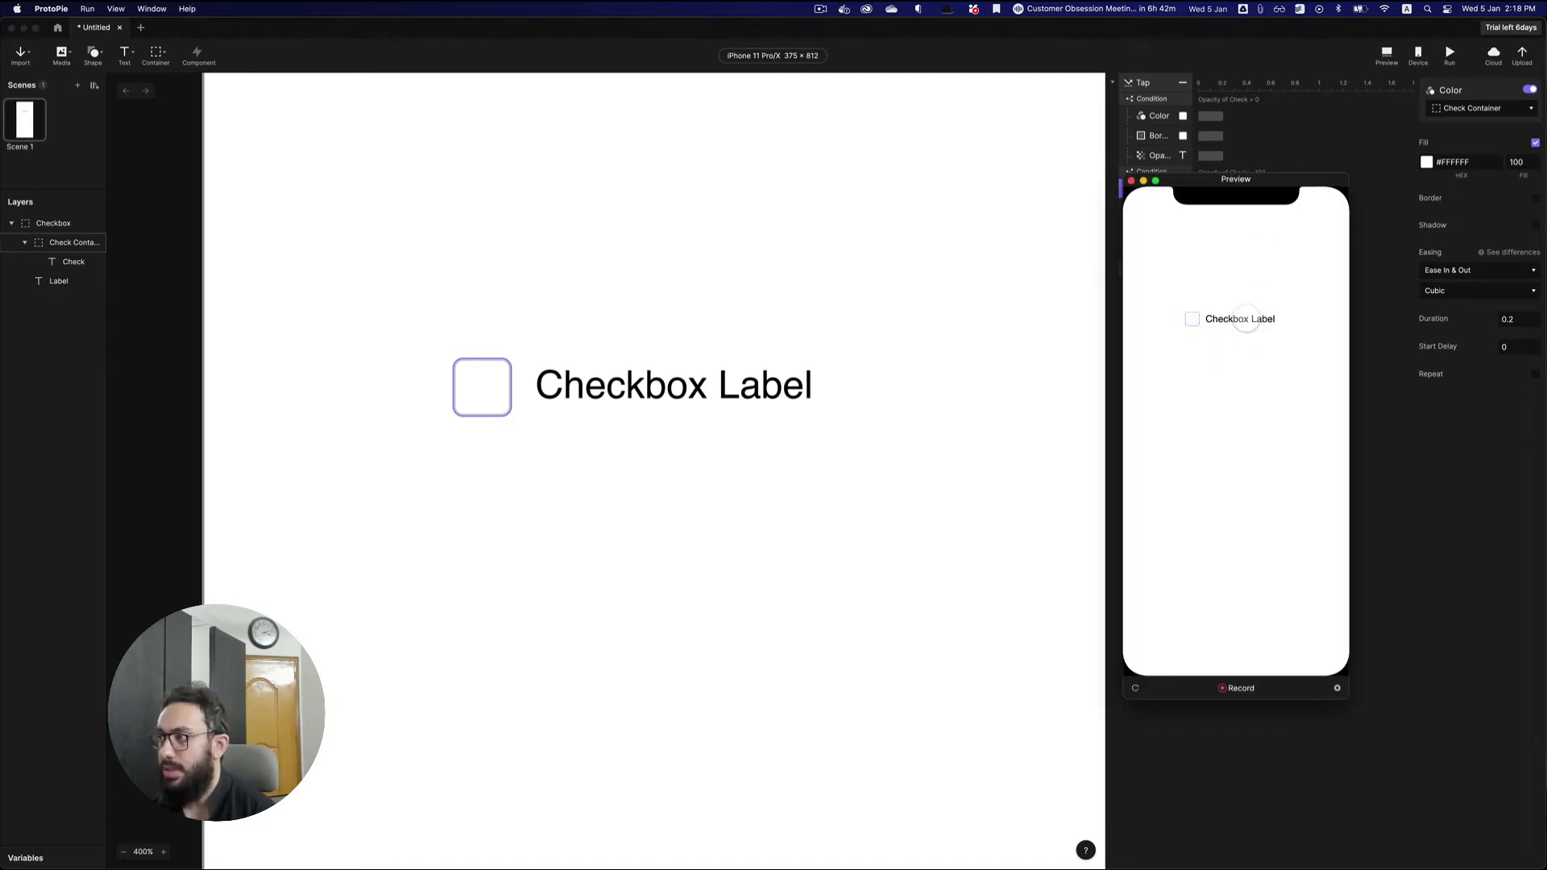
click(1246, 319)
click(1246, 319)
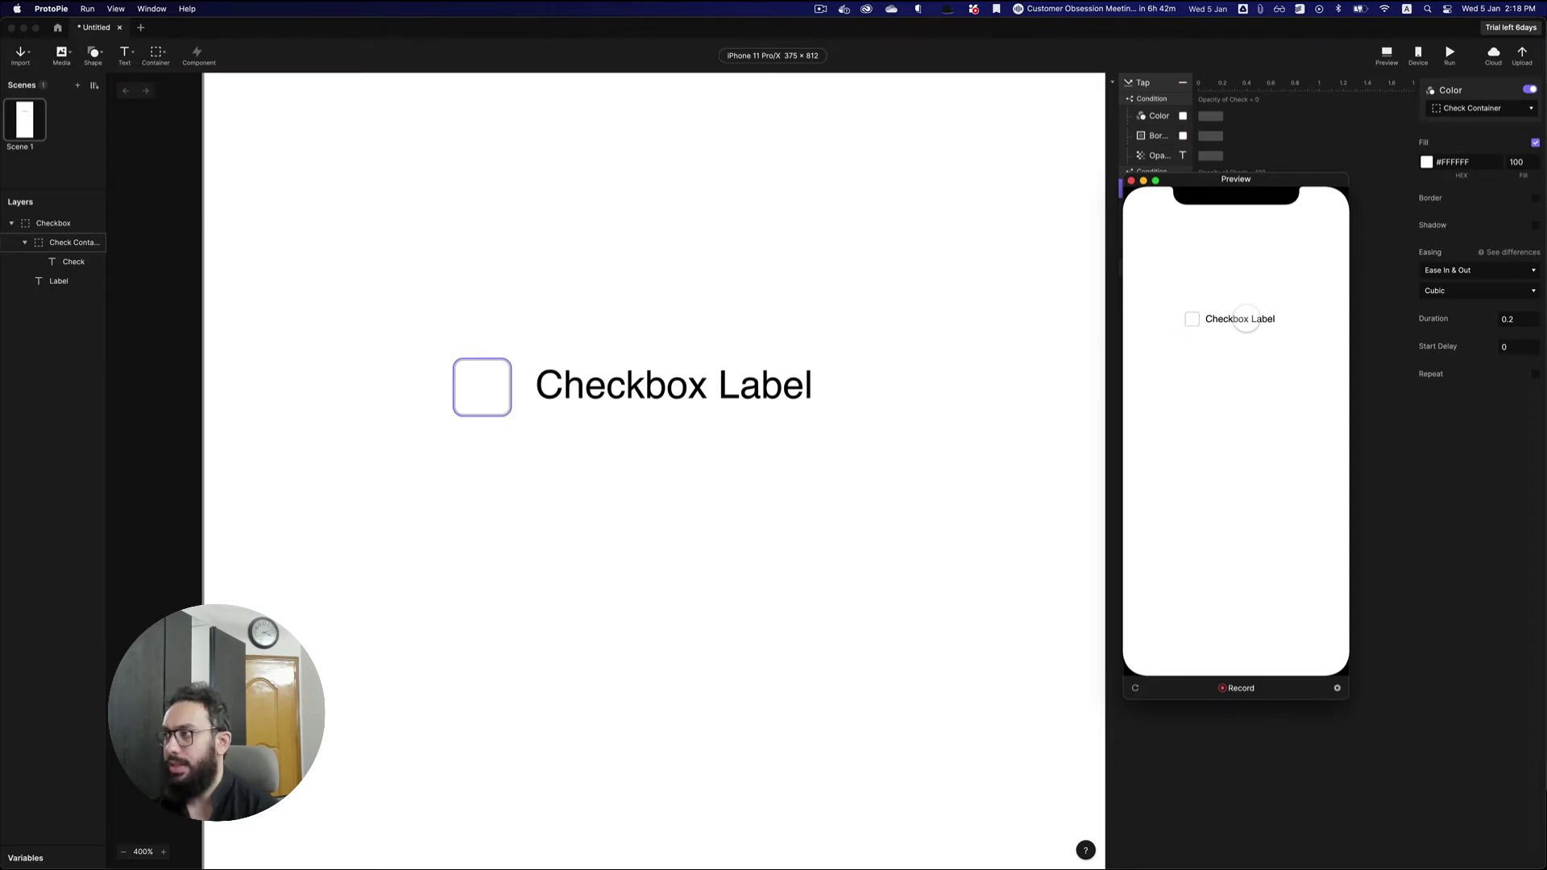
click(1246, 319)
click(1246, 319)
click(1246, 319)
click(1246, 319)
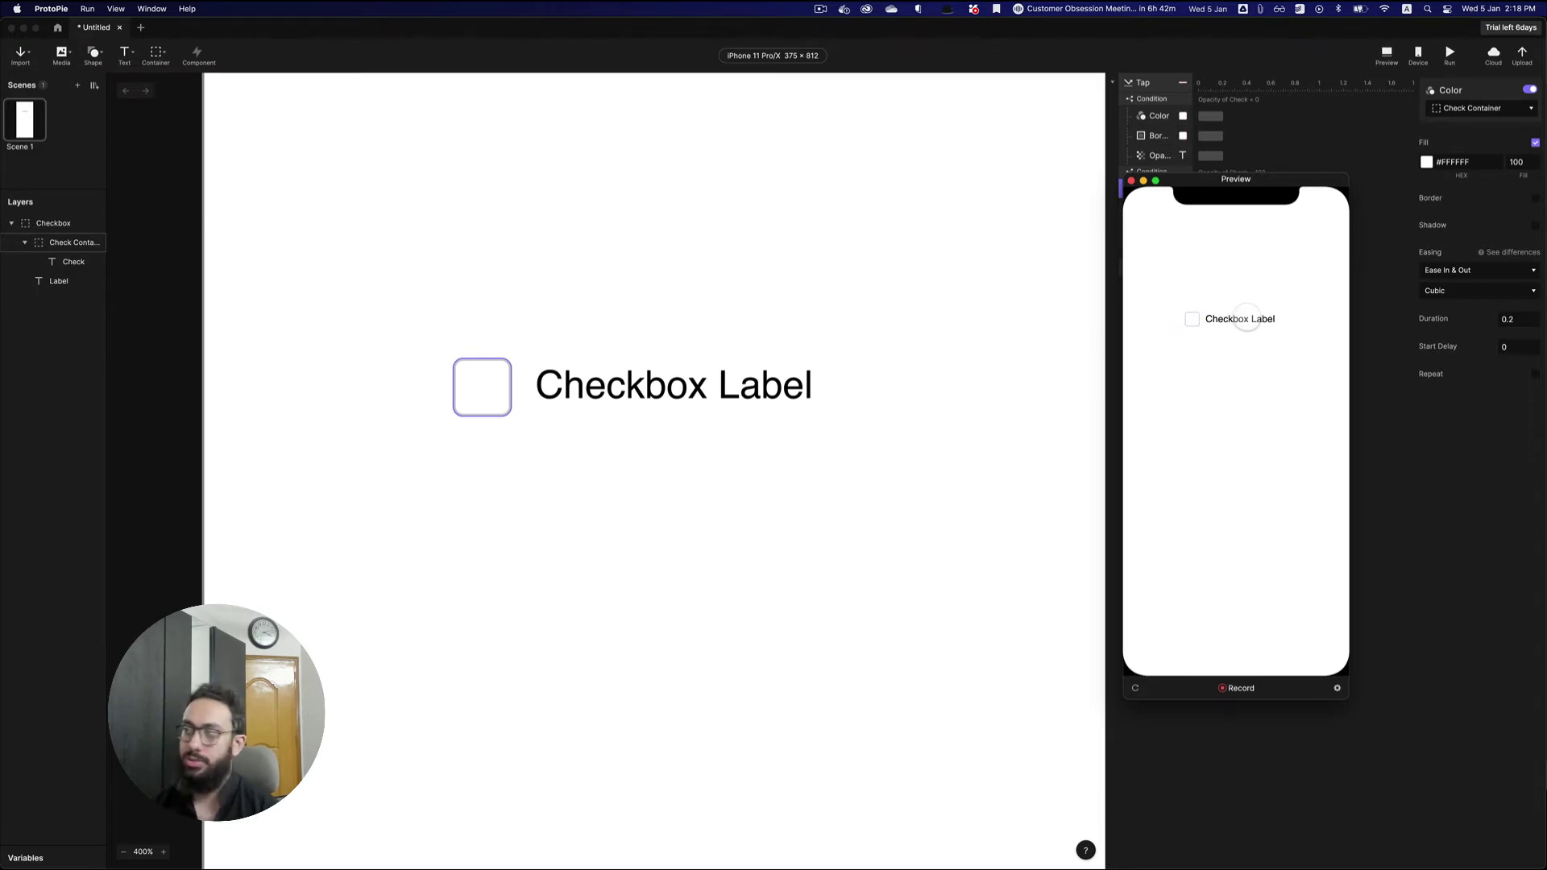
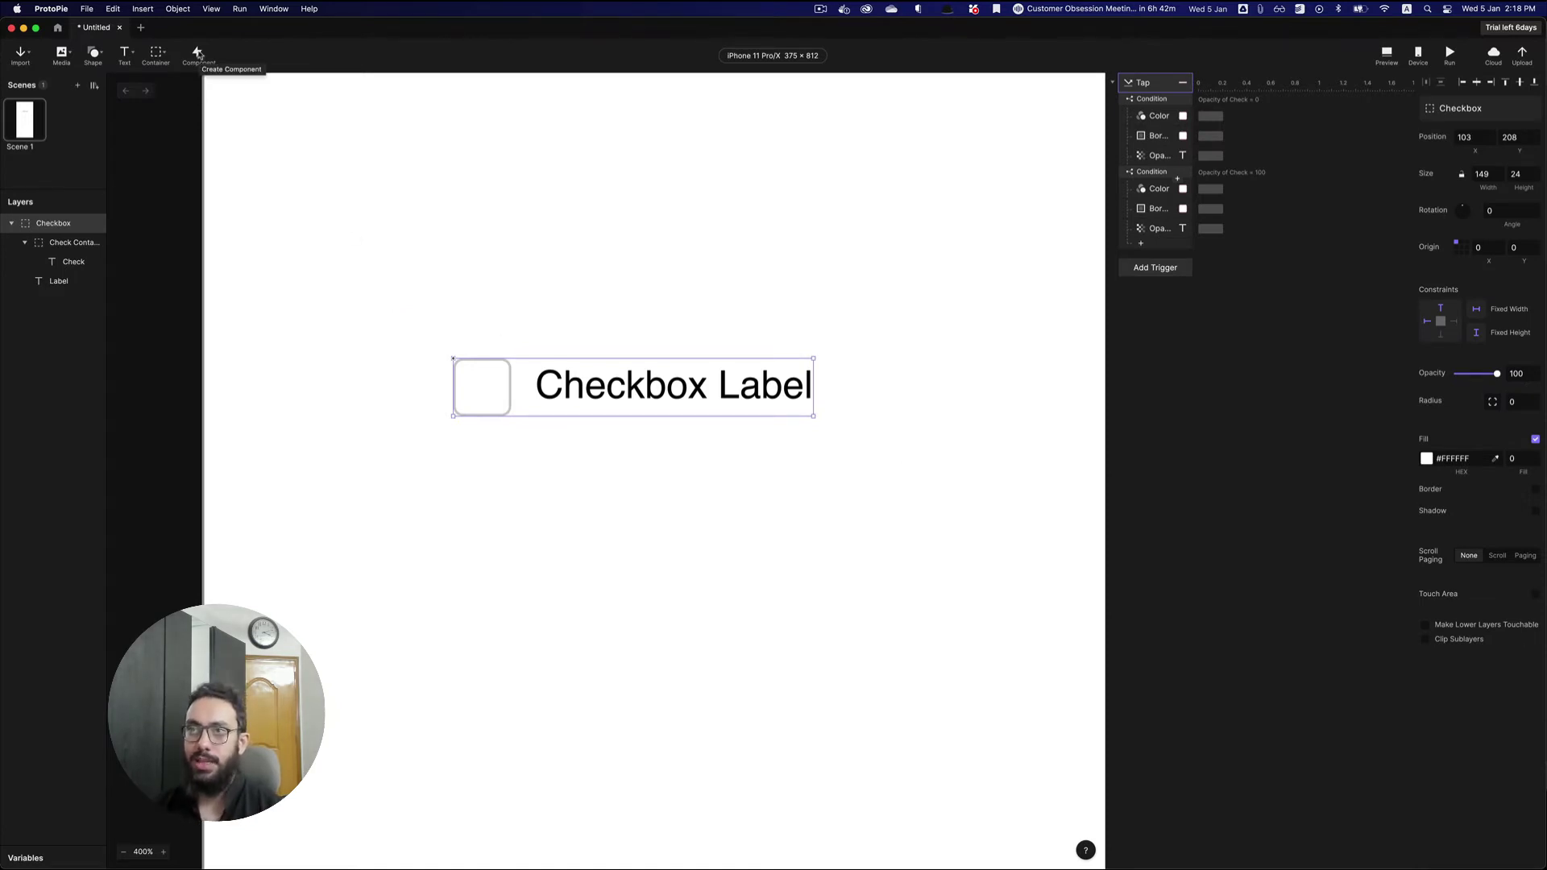
- Convert the Checkbox container into a reusable component
click(198, 54)
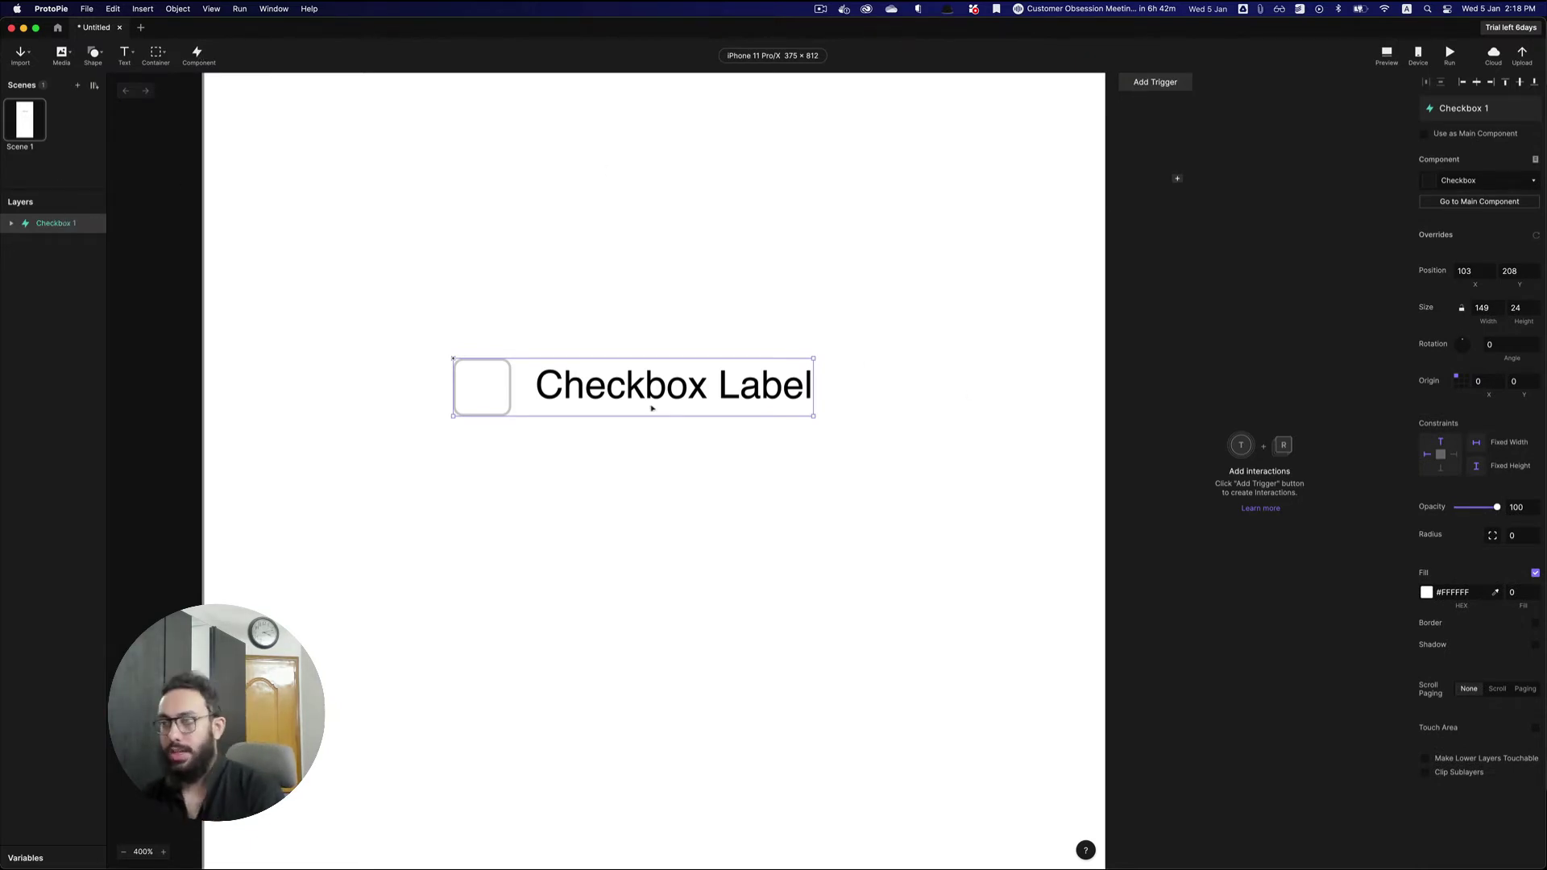
- Duplicate the checkbox instance below itself with a 15 px gap, repeating until four checkboxes form an evenly spaced column
key(alt)
drag(649, 390, 679, 477)
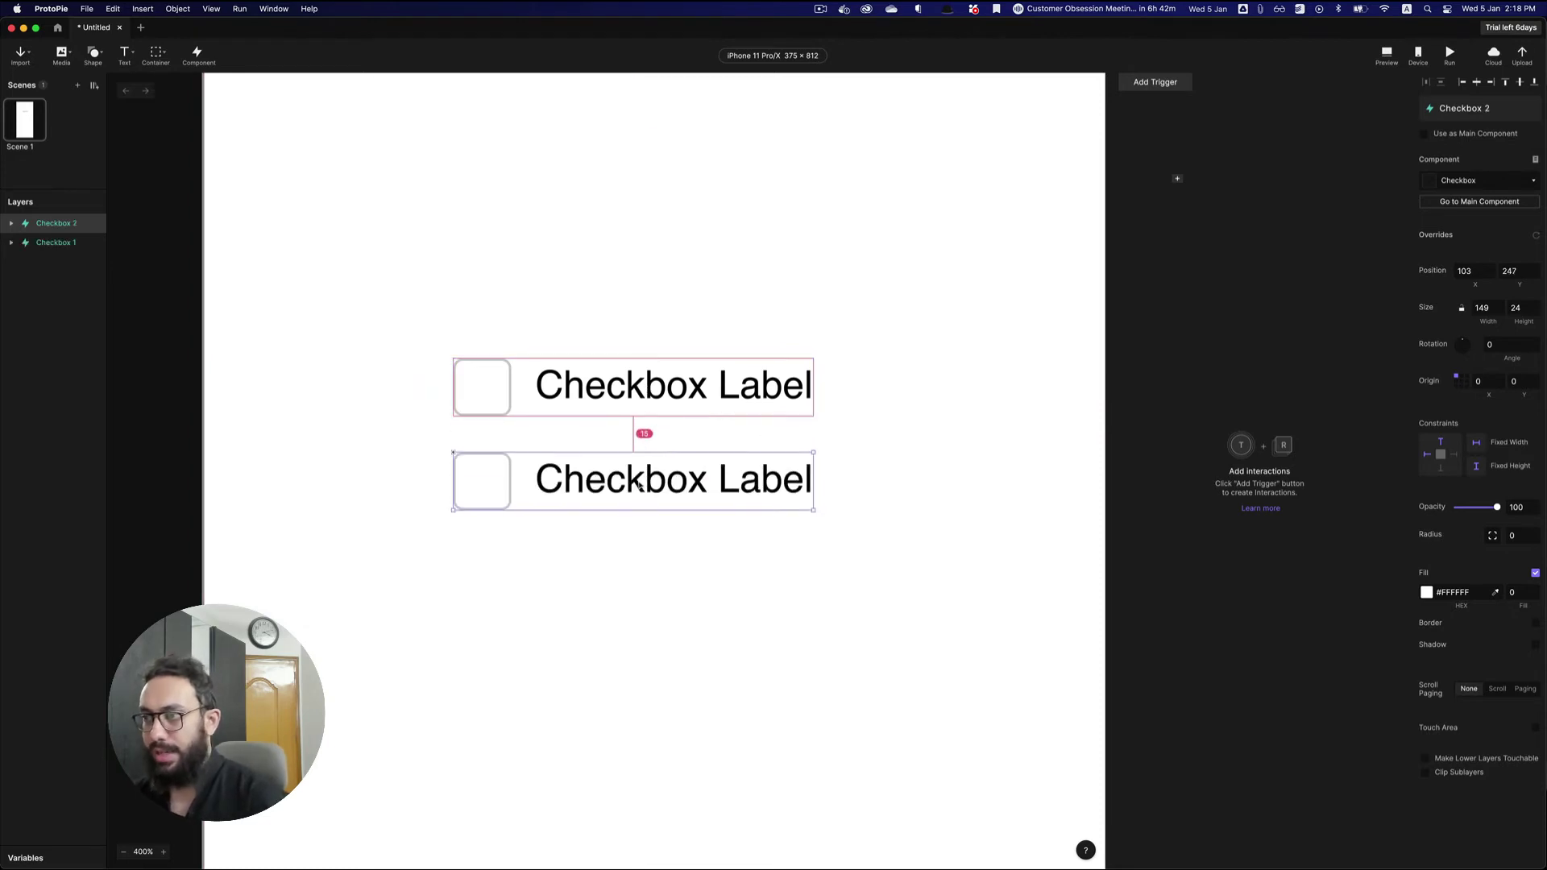
key(super+d)
key(super+d)
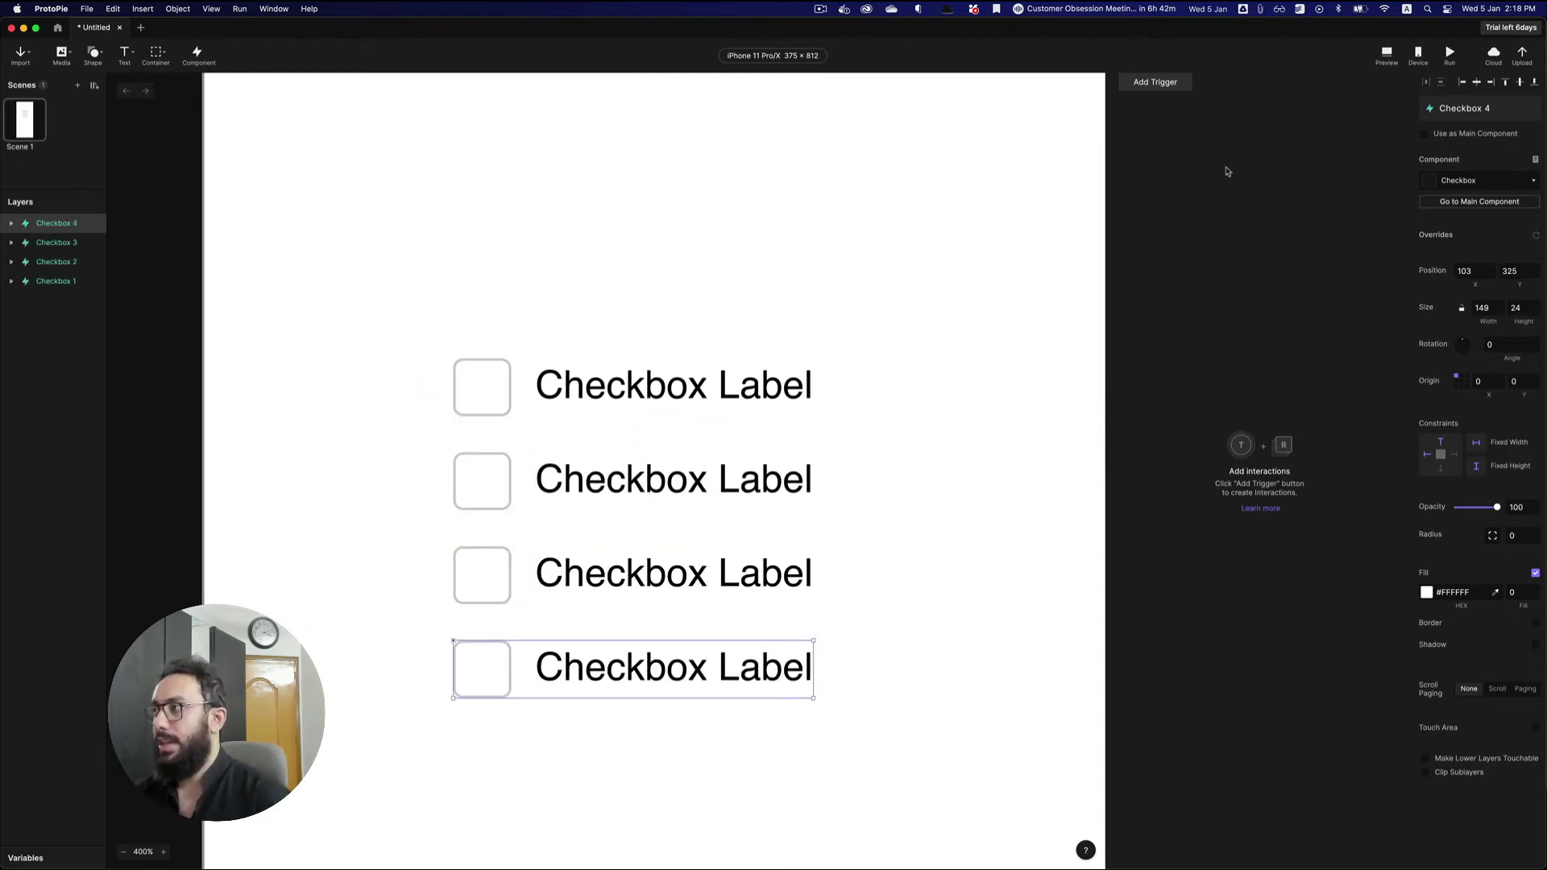
- Preview the prototype and tap each of the four checkboxes on and off to test them independently
click(1390, 54)
click(1229, 319)
click(1229, 342)
click(1229, 366)
click(1226, 390)
click(1228, 389)
click(1233, 365)
click(1233, 342)
click(1236, 320)
click(812, 259)
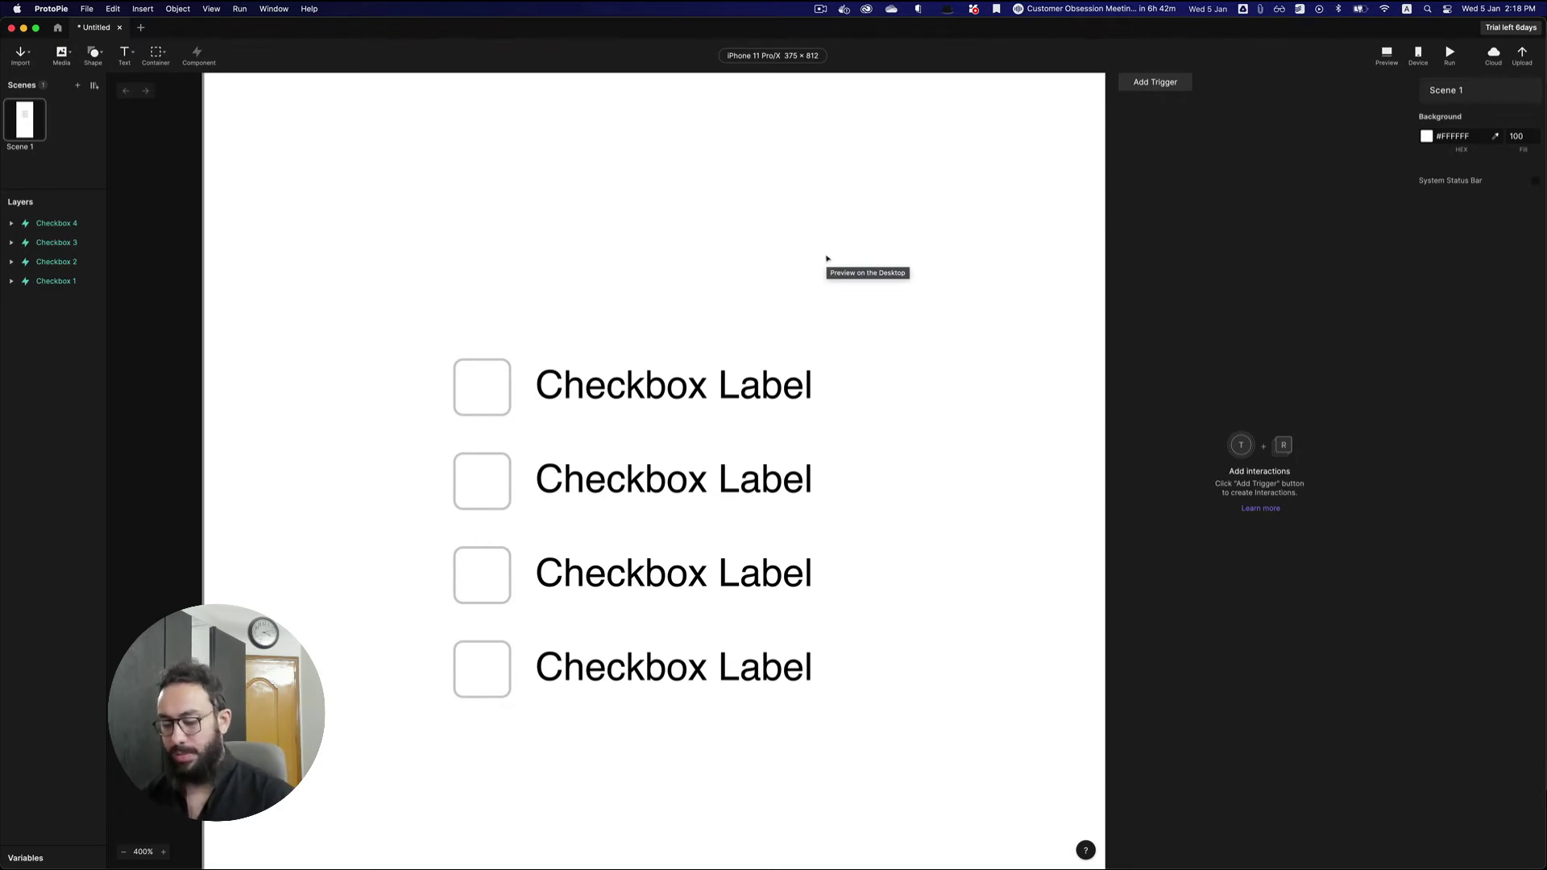
- Show the local components and place another Checkbox instance on the canvas above the existing column
key(super+shift+c)
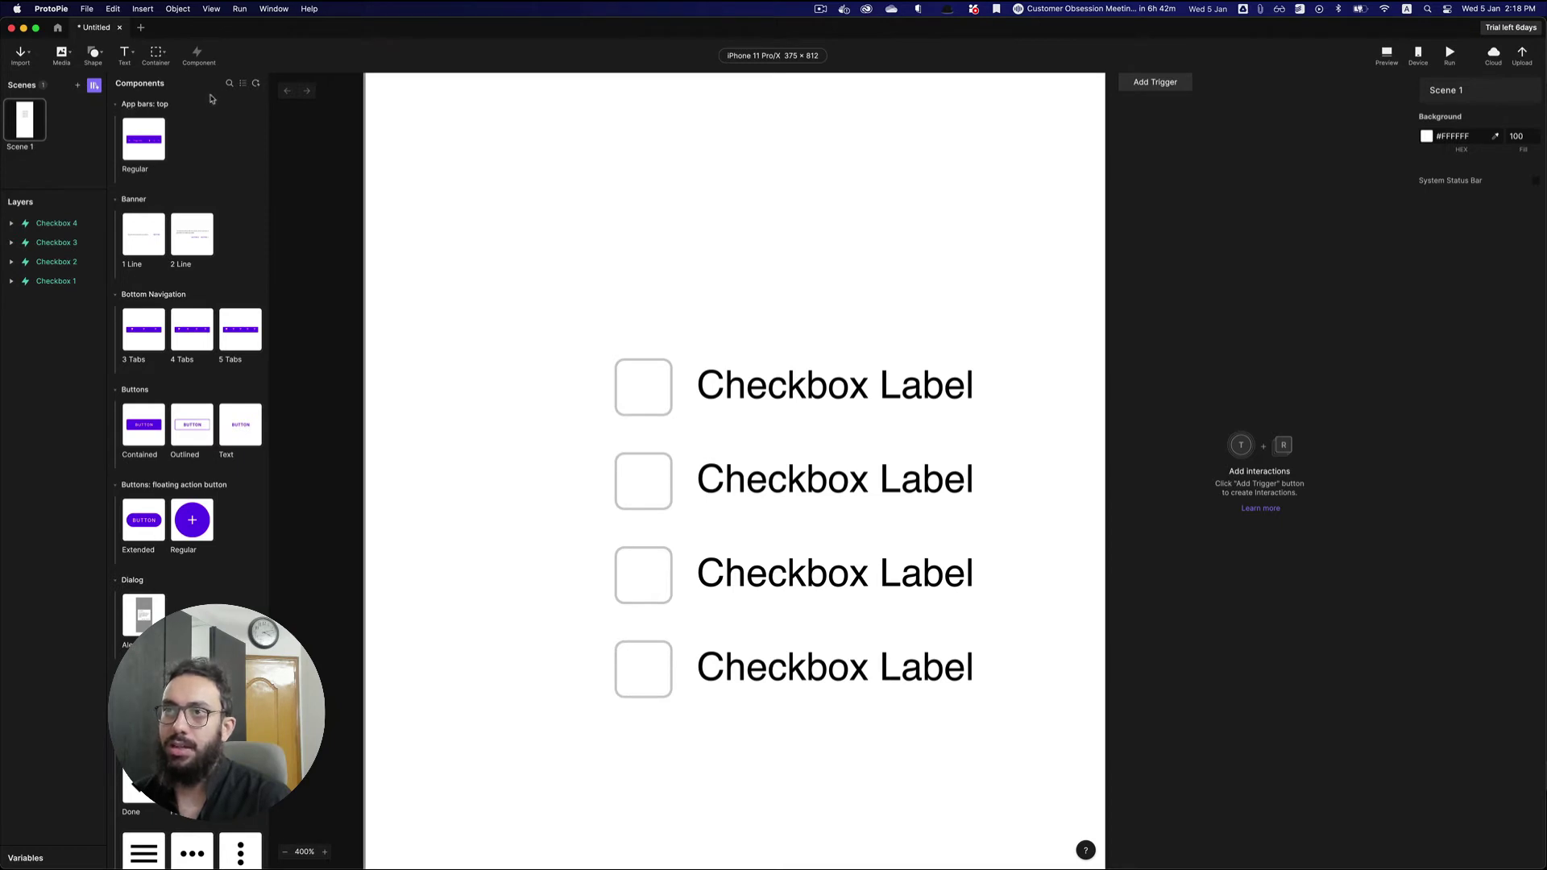
click(93, 85)
click(94, 85)
scroll(217, 165, down, 10)
scroll(219, 168, up, 10)
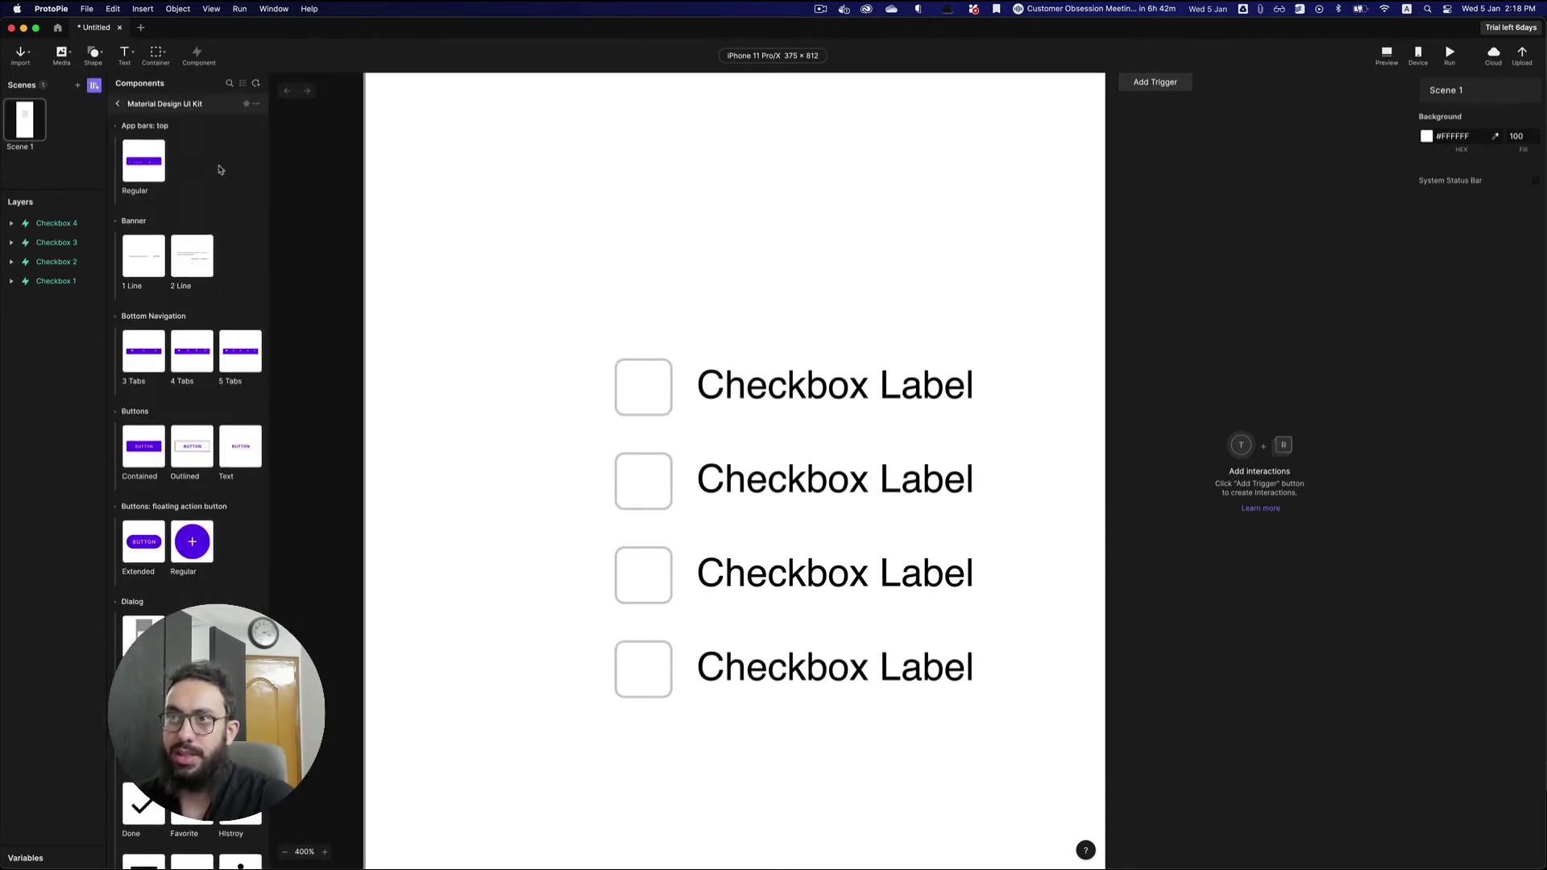
click(119, 104)
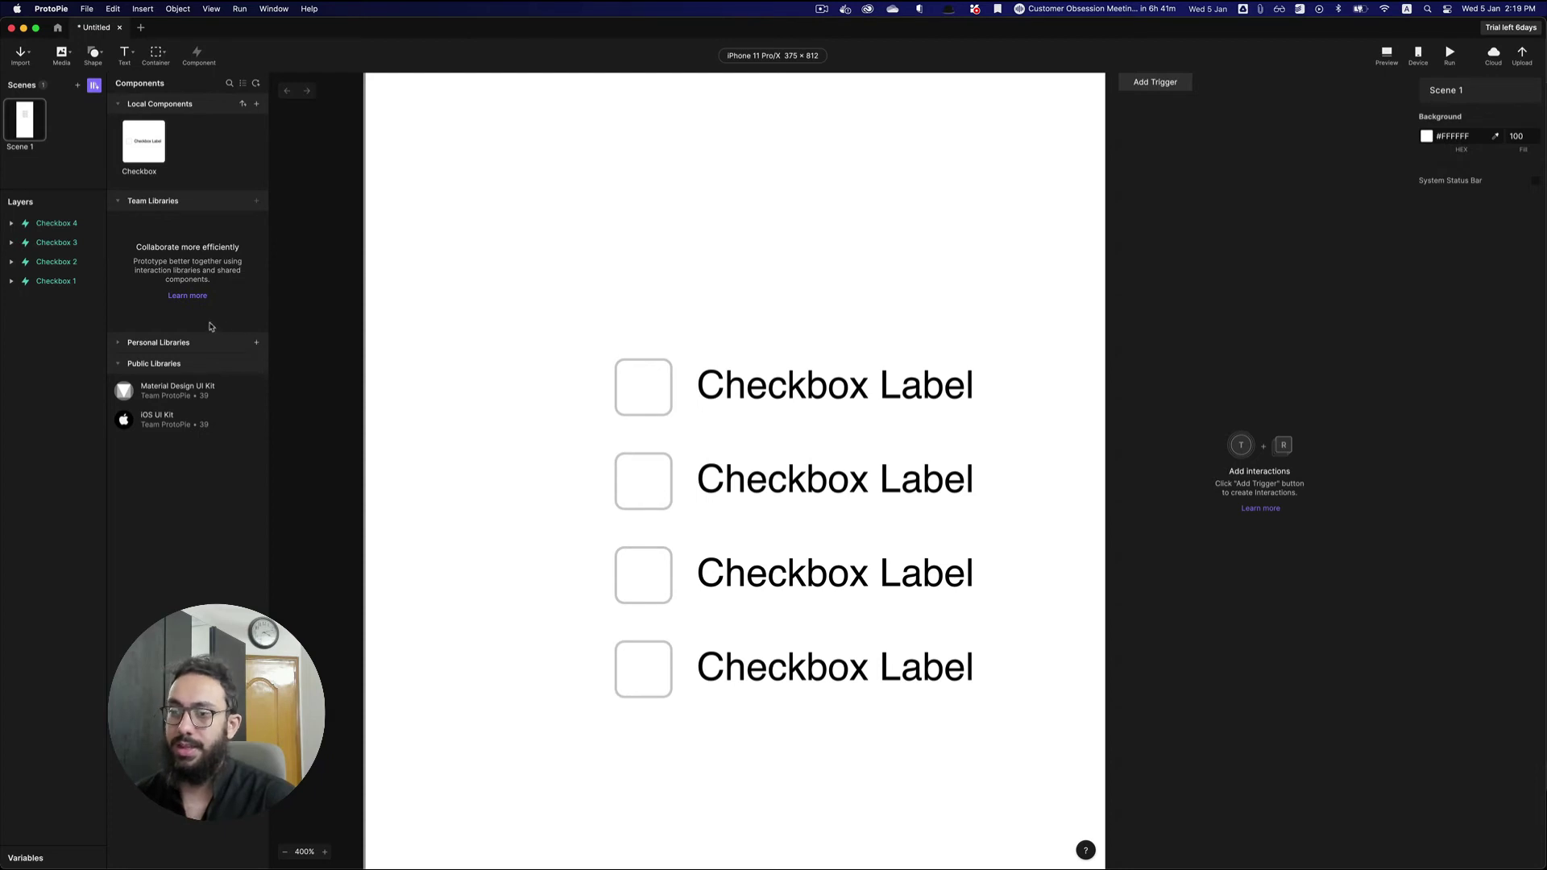
drag(145, 144, 626, 175)
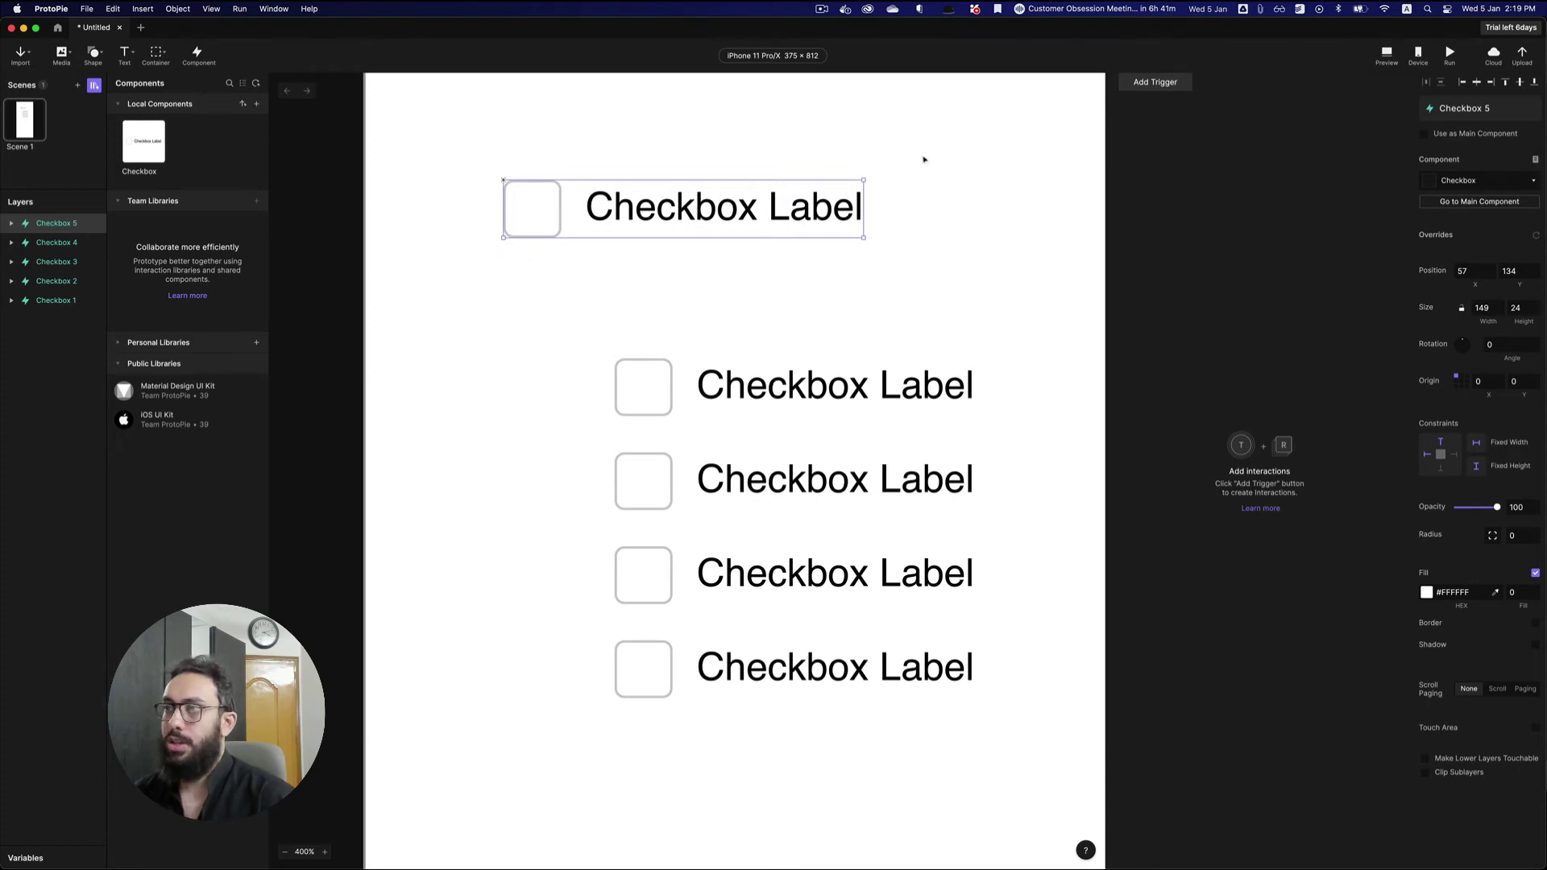
- Preview the prototype and tap the newly placed checkbox to test it
click(1387, 53)
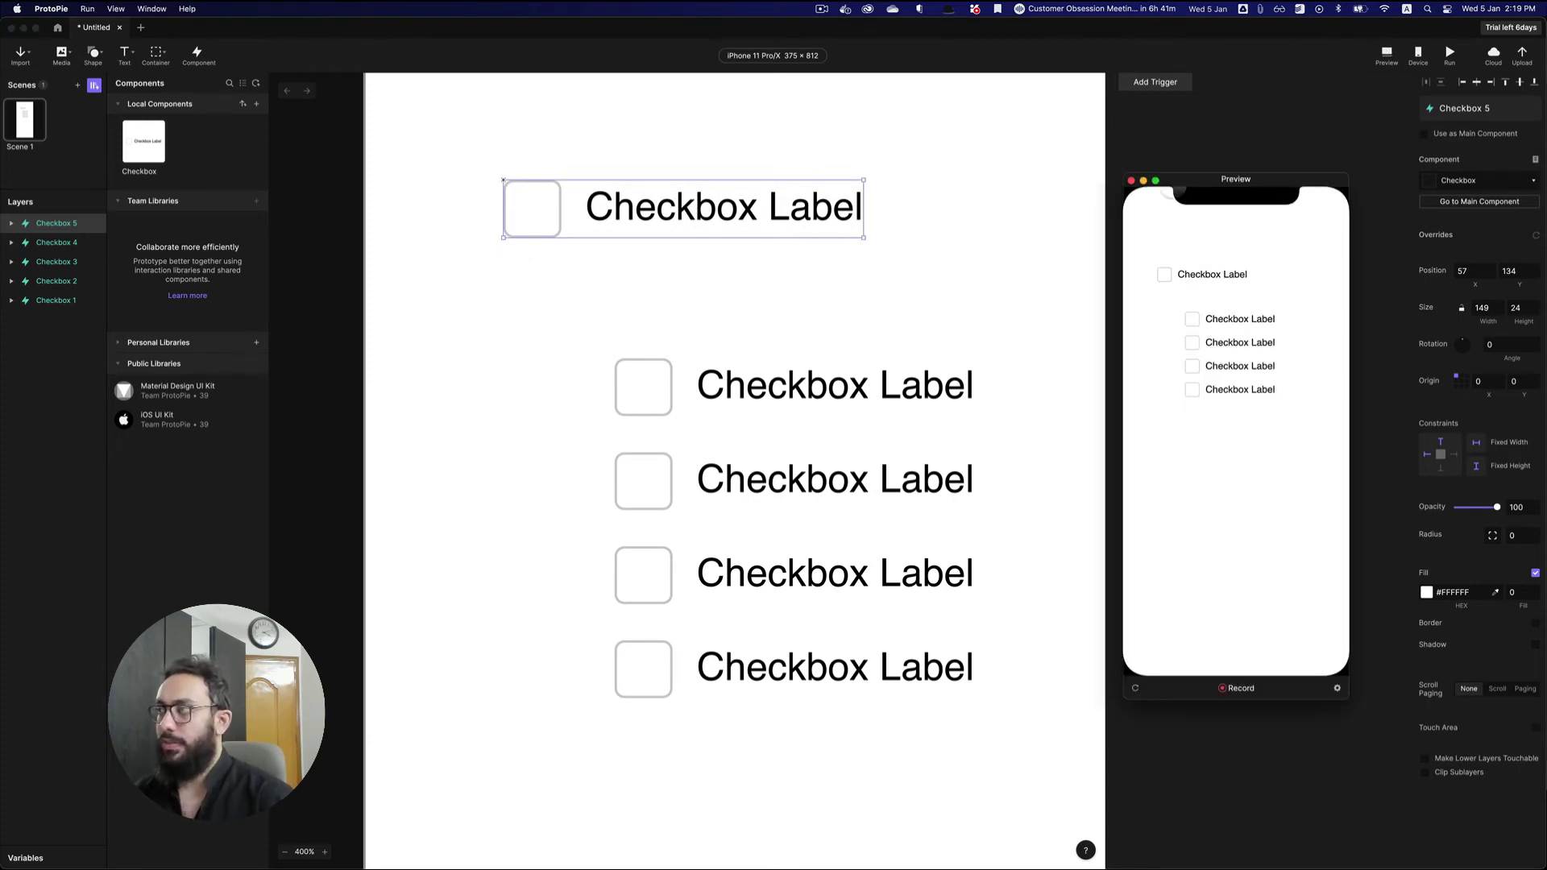
click(1211, 274)
click(718, 193)
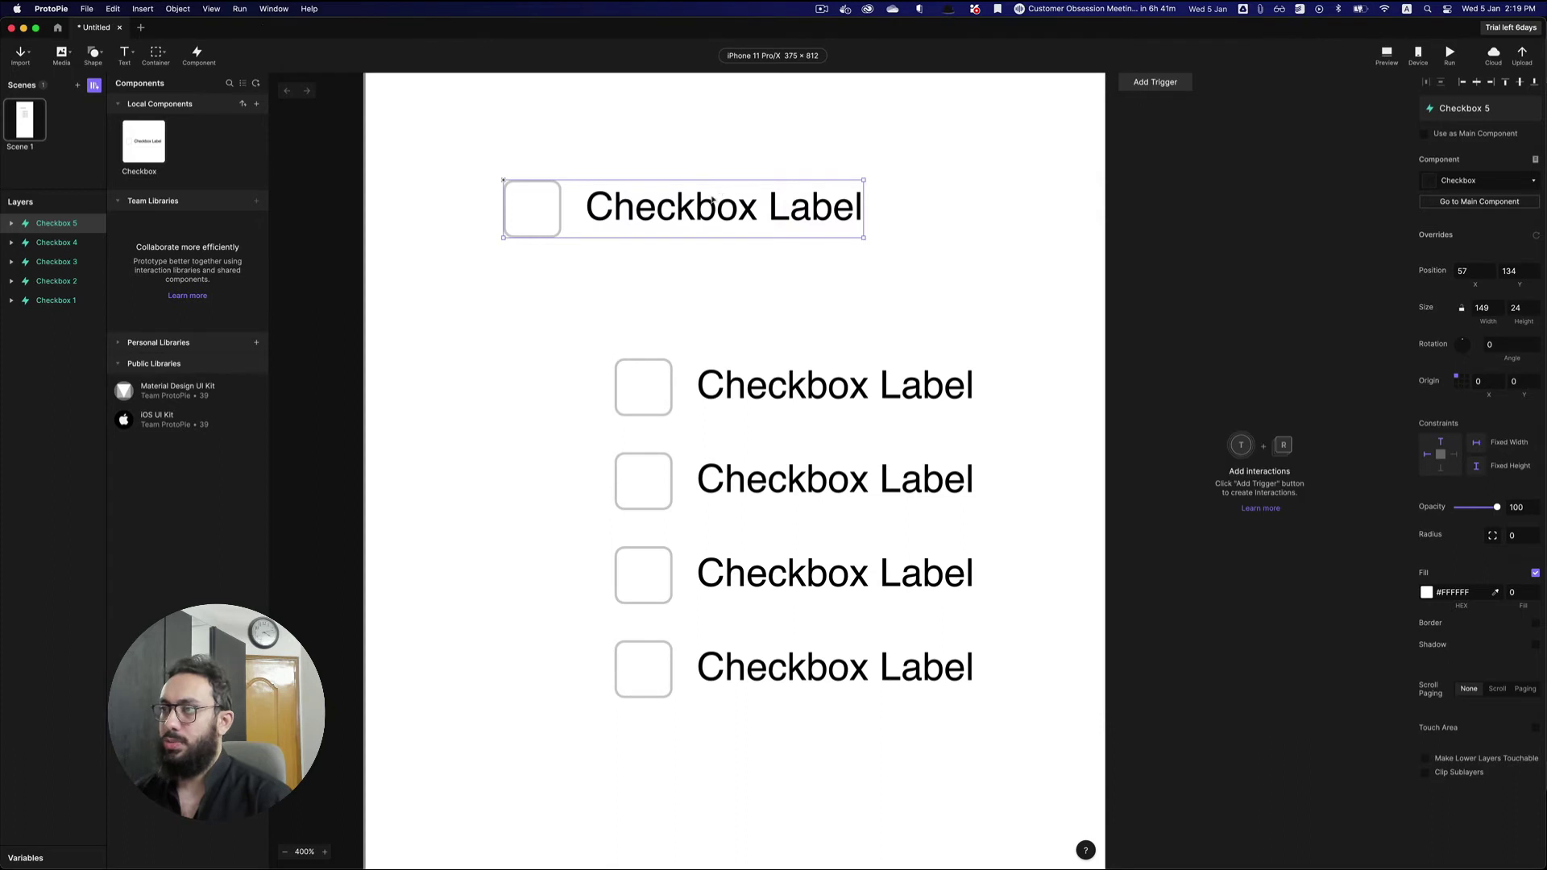
- Change the label text of the newly placed checkbox to "Item 1"
double_click(696, 211)
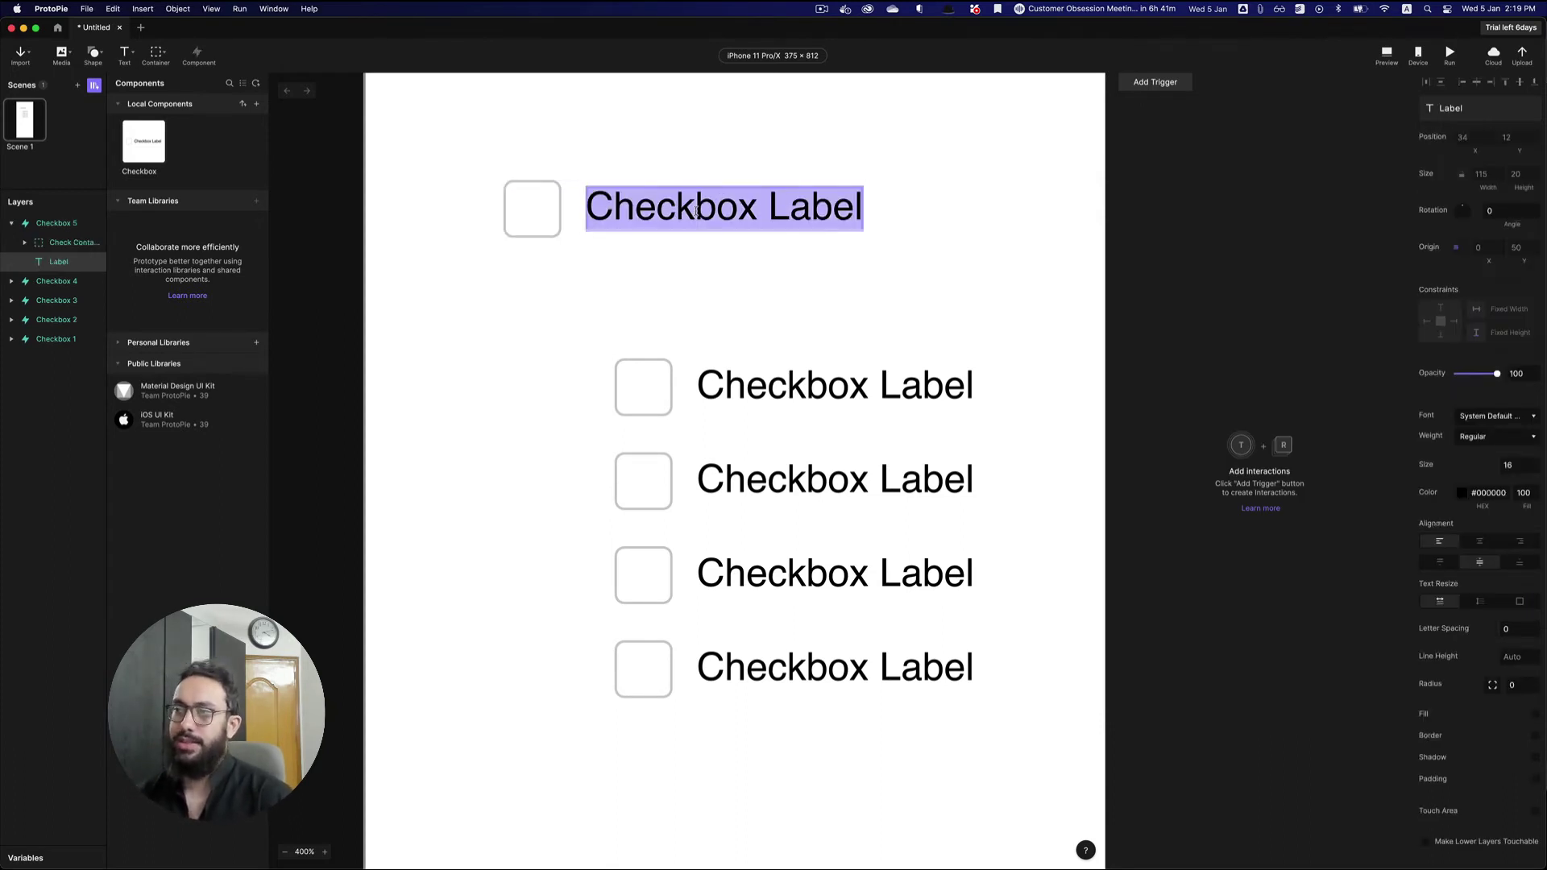
text(Item 1)
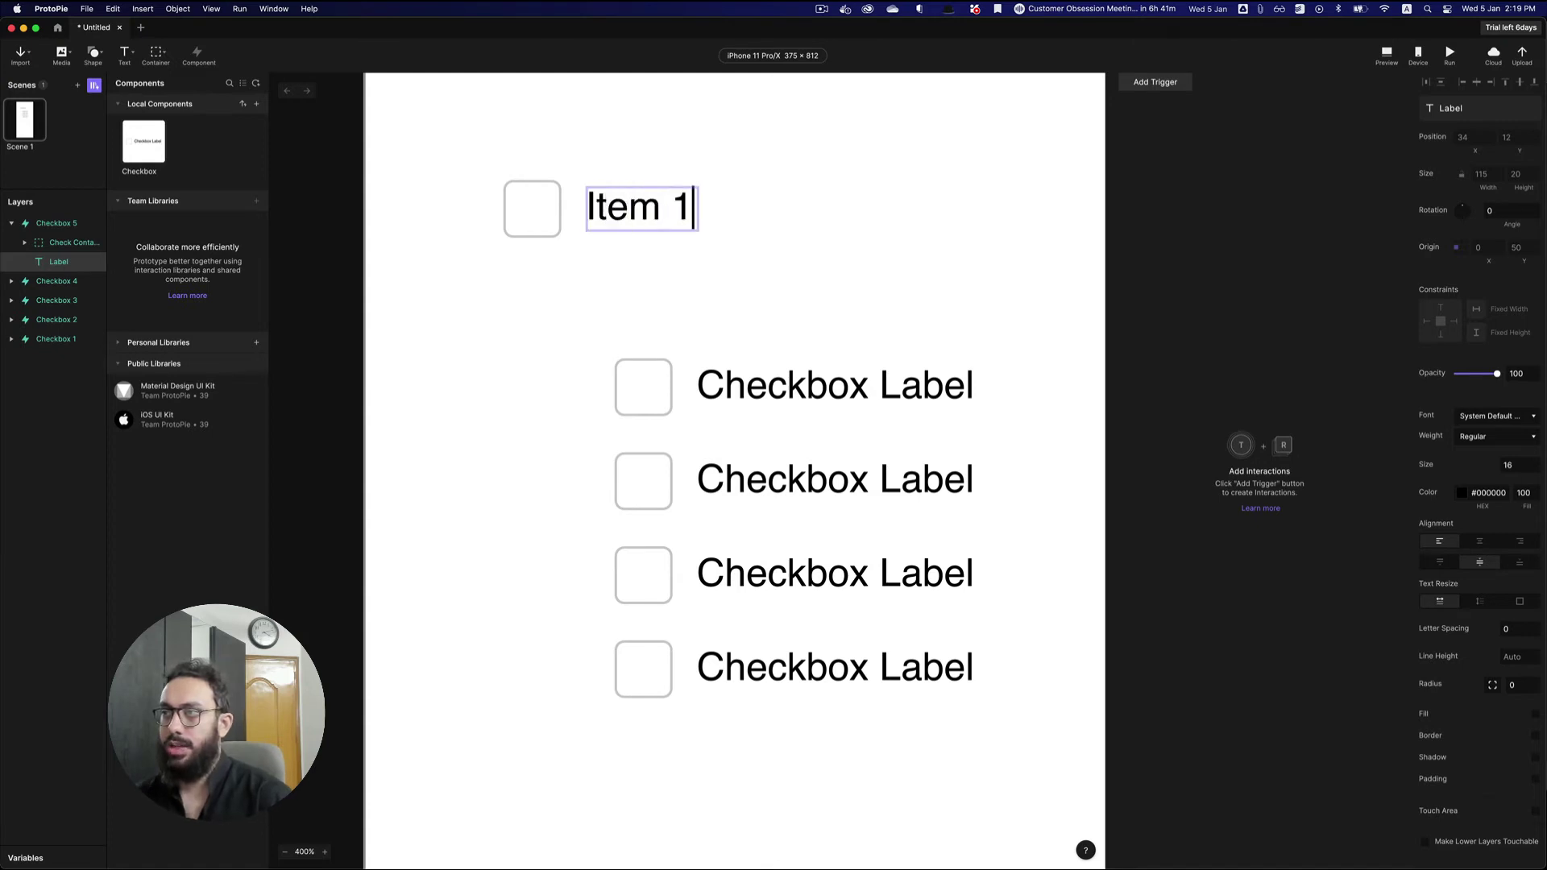
key(Escape)
- Align the new checkbox with the top of the column and move all five checkboxes together to X 69
drag(670, 208, 781, 288)
drag(556, 192, 984, 798)
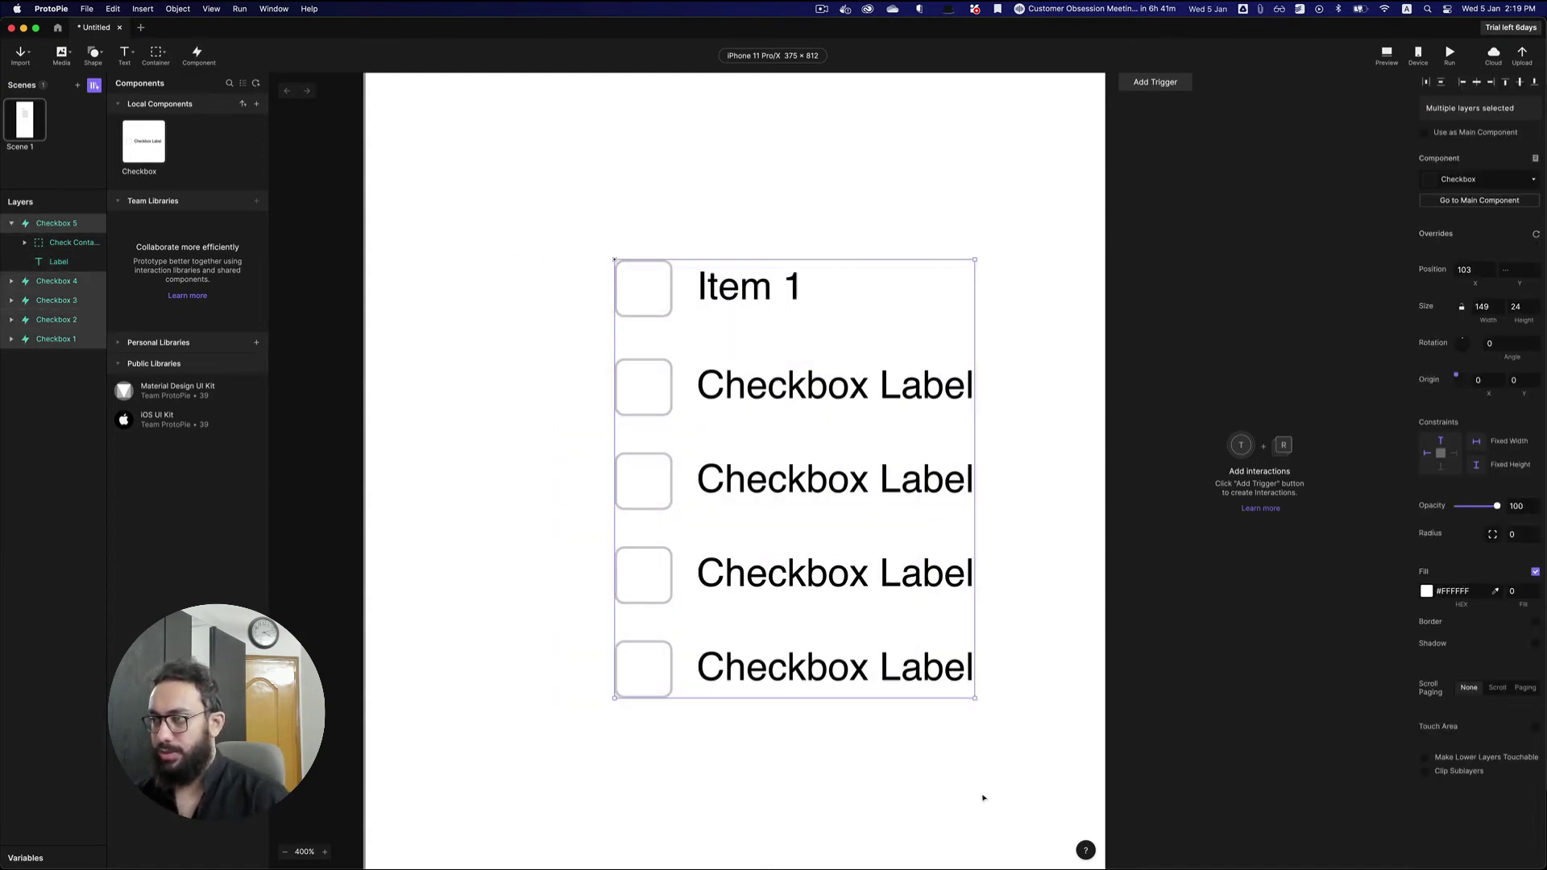
drag(887, 692, 804, 674)
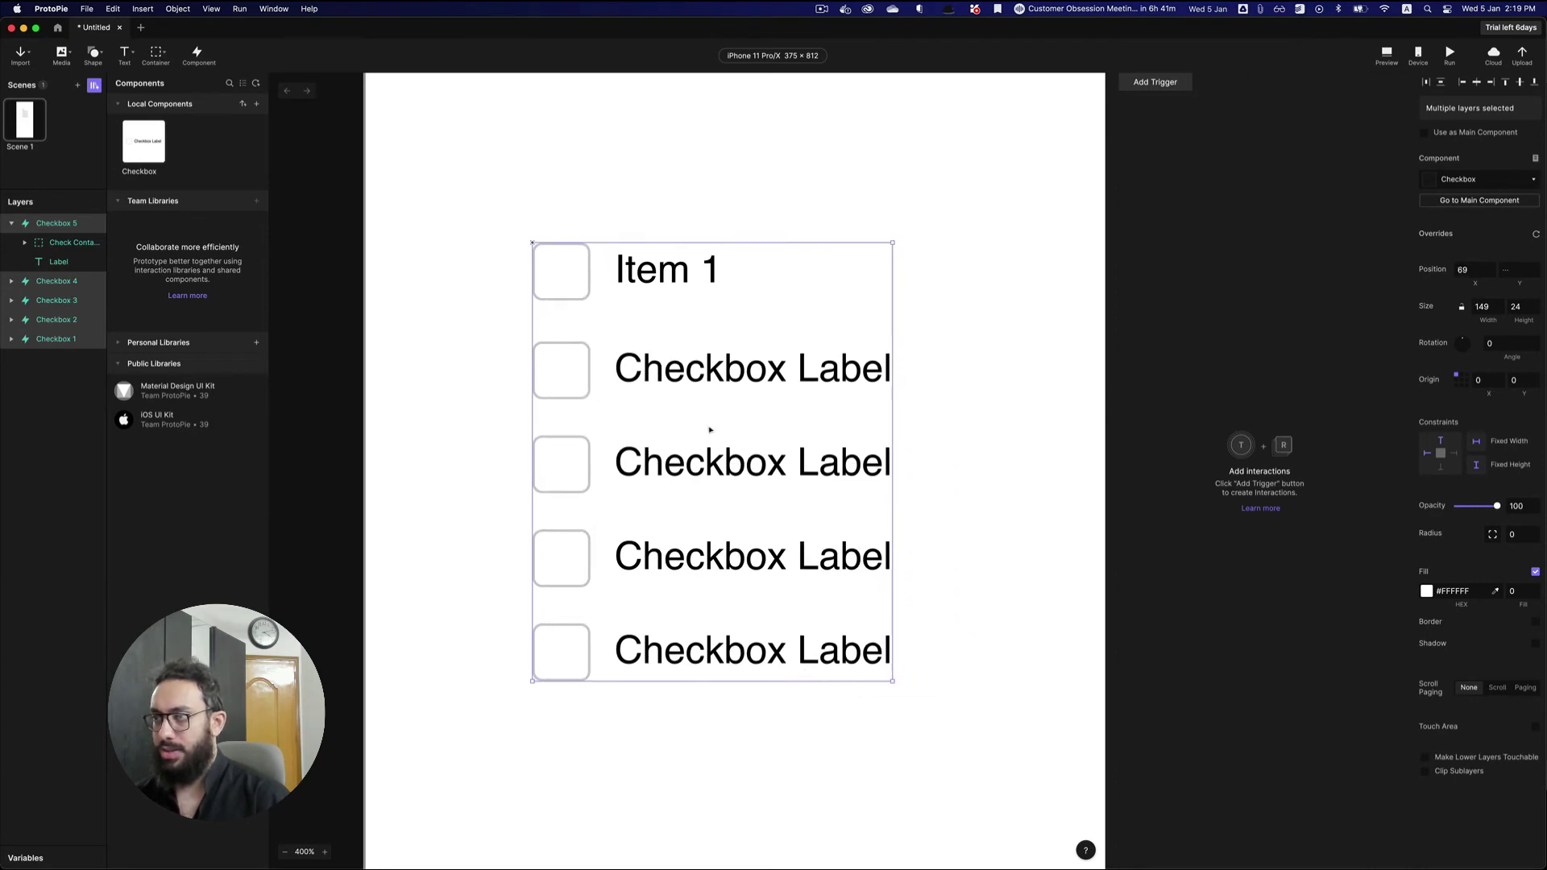
- Relabel the upper three checkboxes, from top to bottom, as "Apple", "Mango" and "Cherry"
double_click(664, 260)
text(Ap)
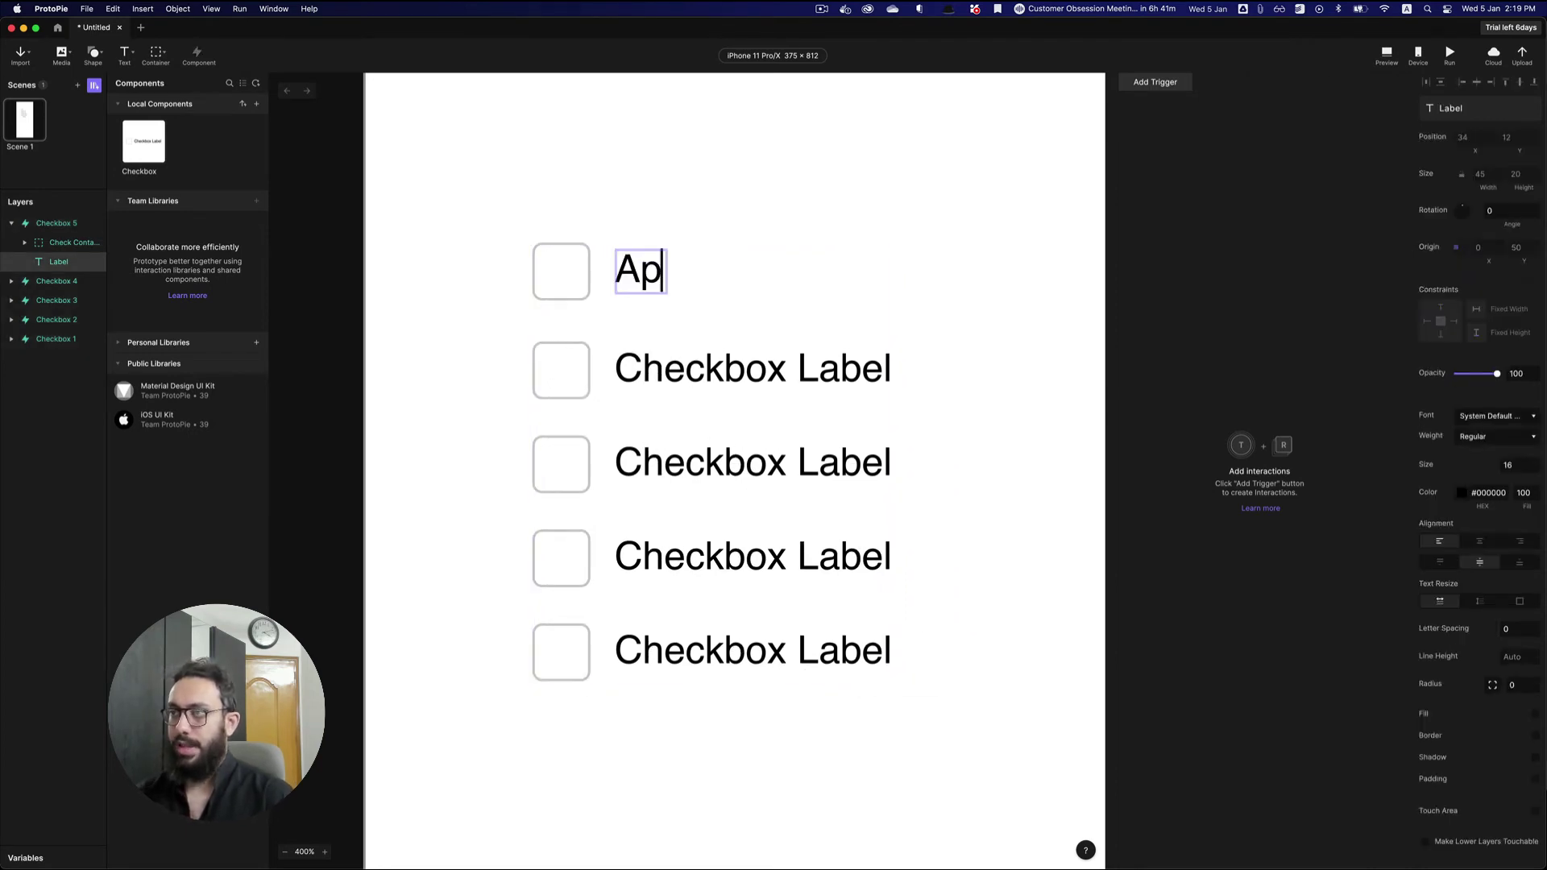
text(ple)
click(721, 369)
double_click(720, 369)
text(Mango)
click(764, 482)
double_click(764, 481)
text(Cn)
key(BackSpace)
text(herry)
key(Escape)
- Delete the two checkboxes still labelled "Checkbox Label" and move the remaining three together to X 88
drag(935, 530, 589, 709)
key(Delete)
drag(871, 522, 487, 211)
scroll(725, 403, up, 3)
scroll(725, 403, left, 2)
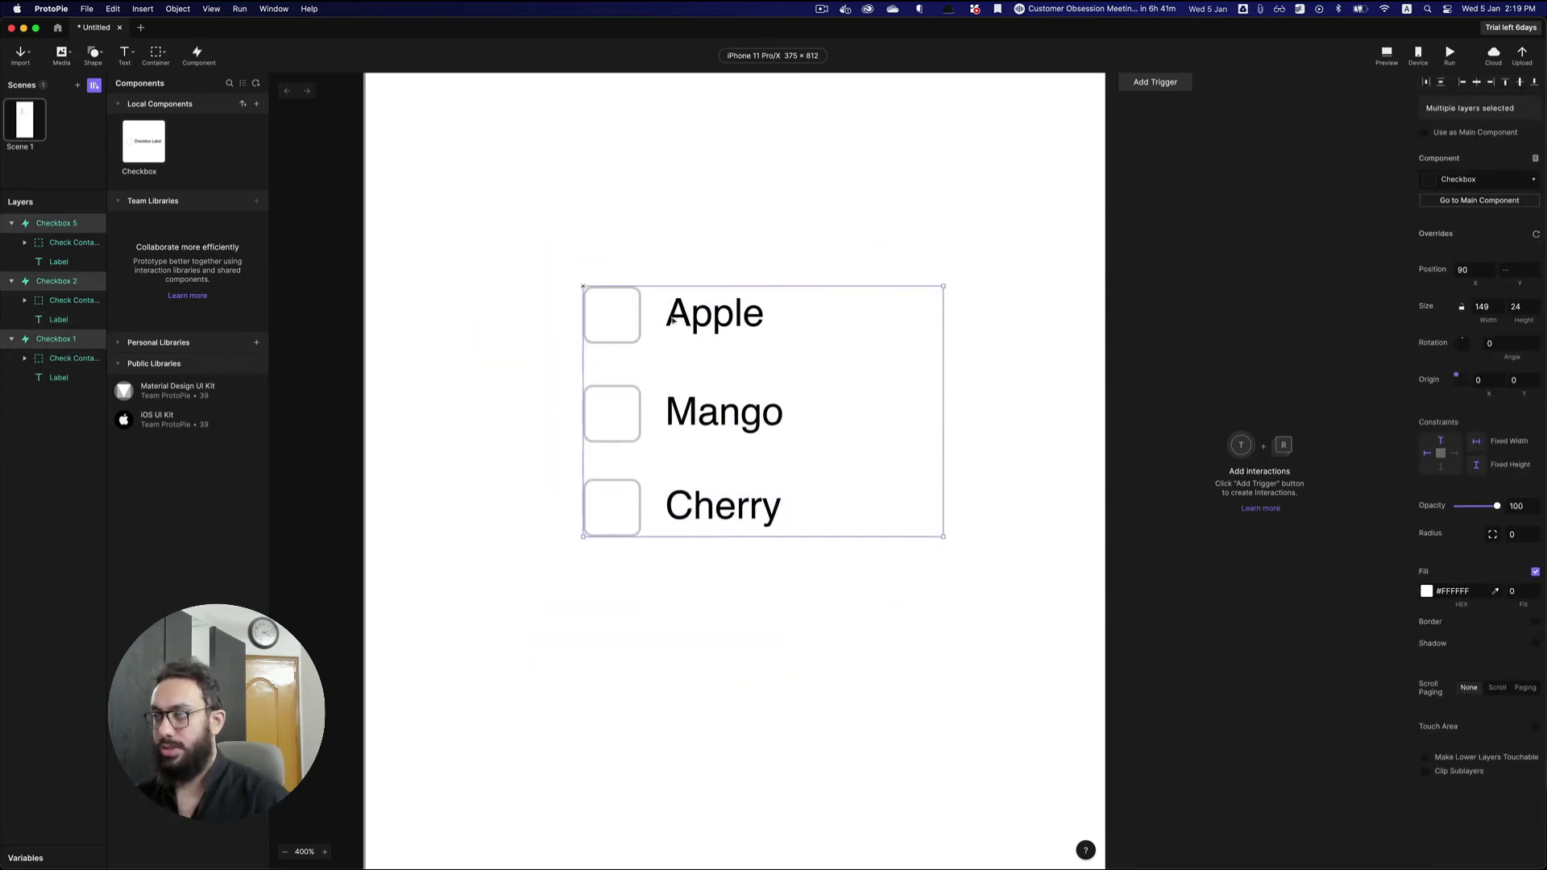
- Preview the prototype and tap the Apple, Mango and Cherry checkboxes to test each of them
click(1387, 55)
click(1201, 307)
click(1211, 330)
click(1209, 353)
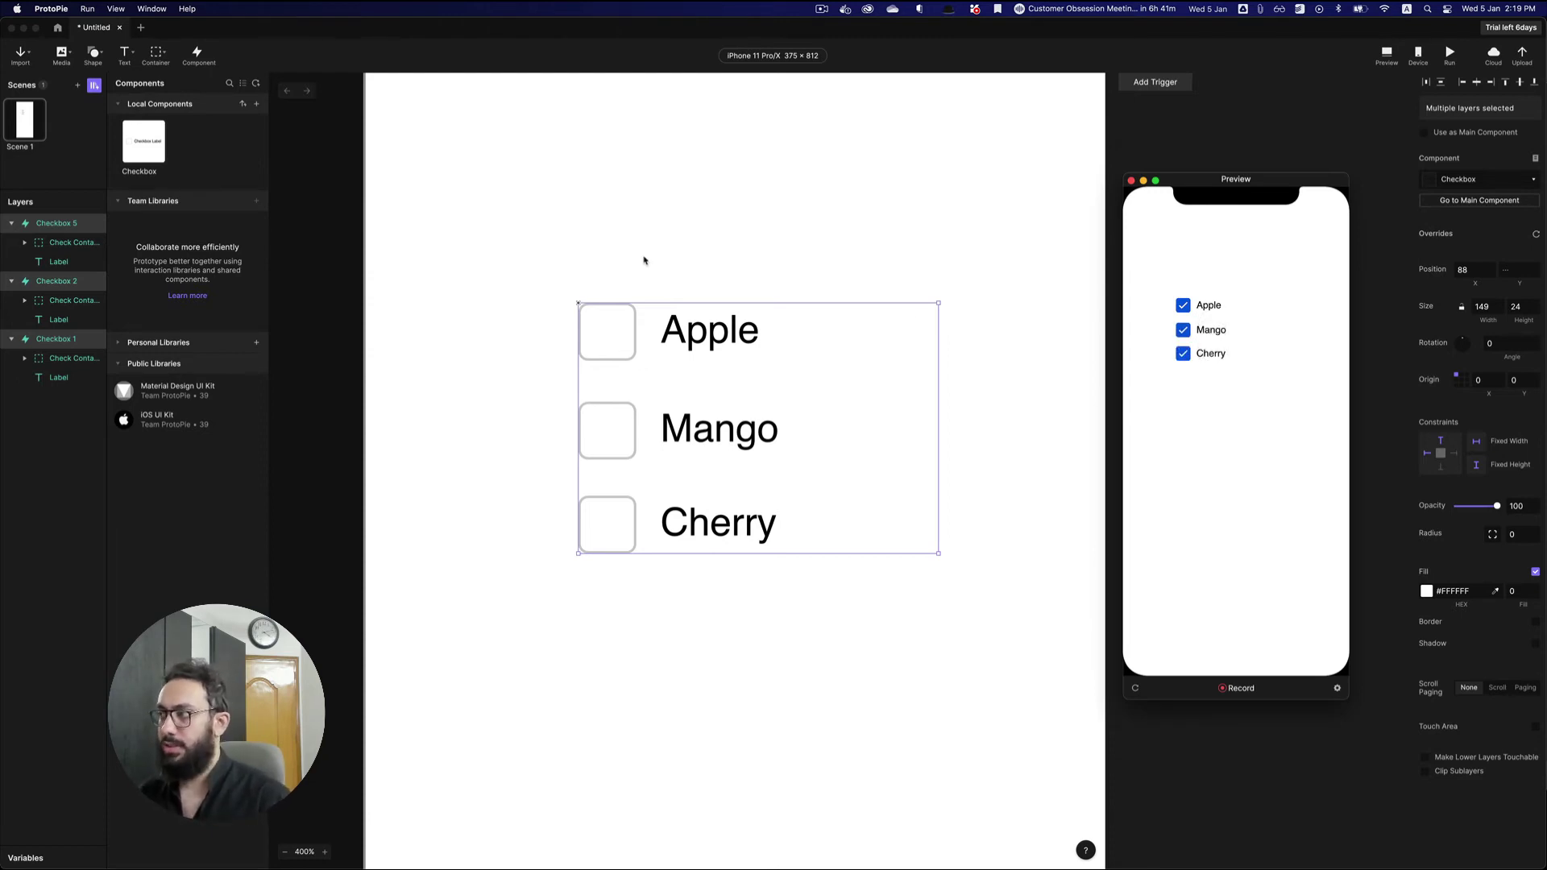
- Override the Apple checkbox's Check Container with a border opacity of 100 and a corner radius of 100
click(606, 332)
double_click(606, 332)
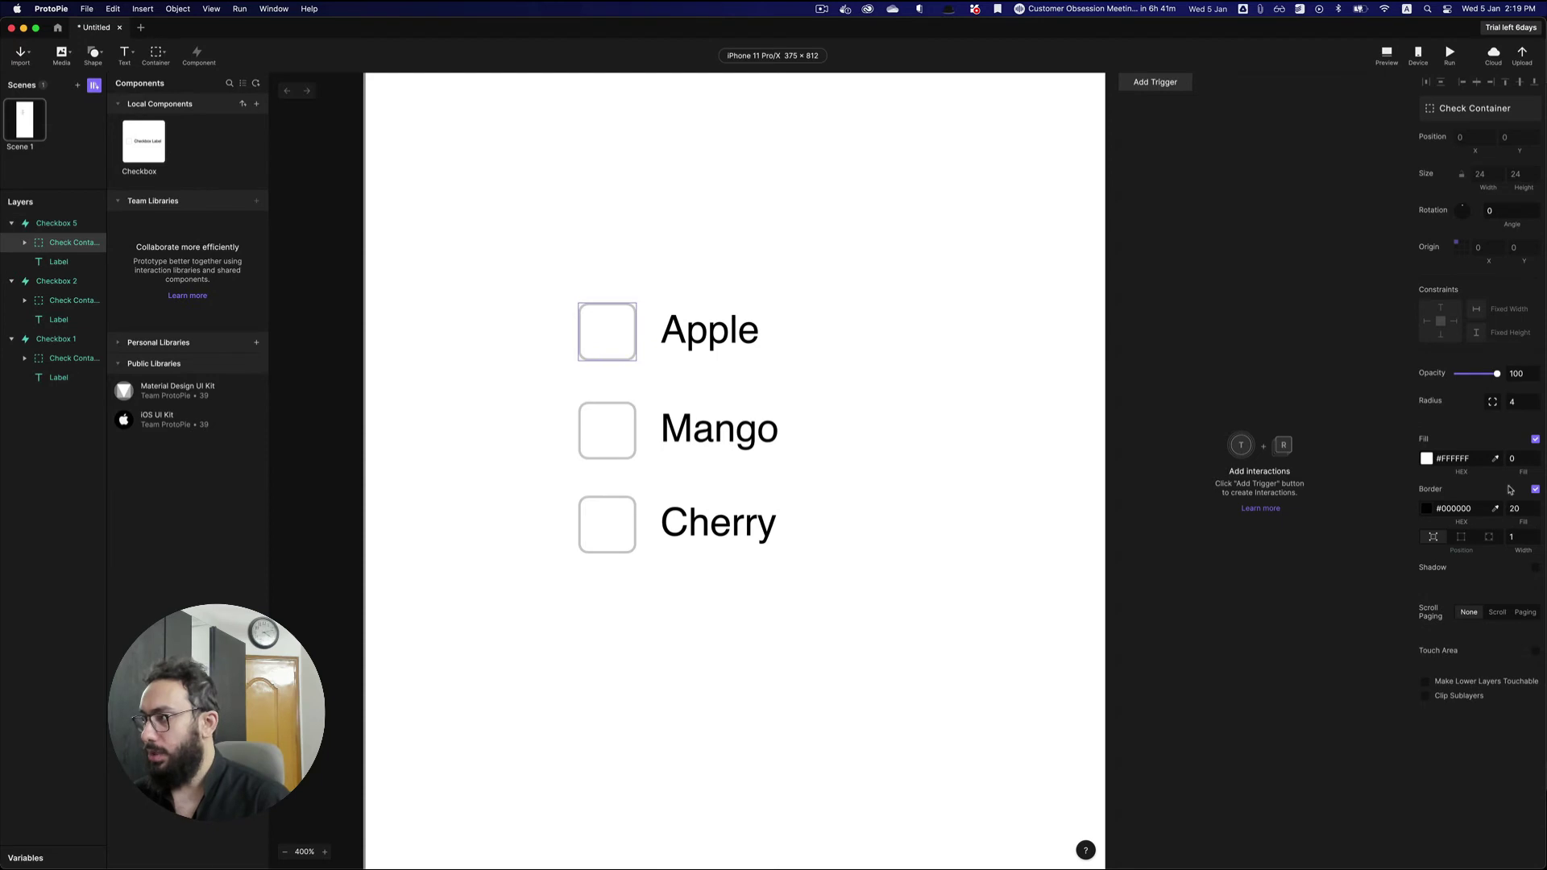
click(1515, 508)
text(100)
key(Return)
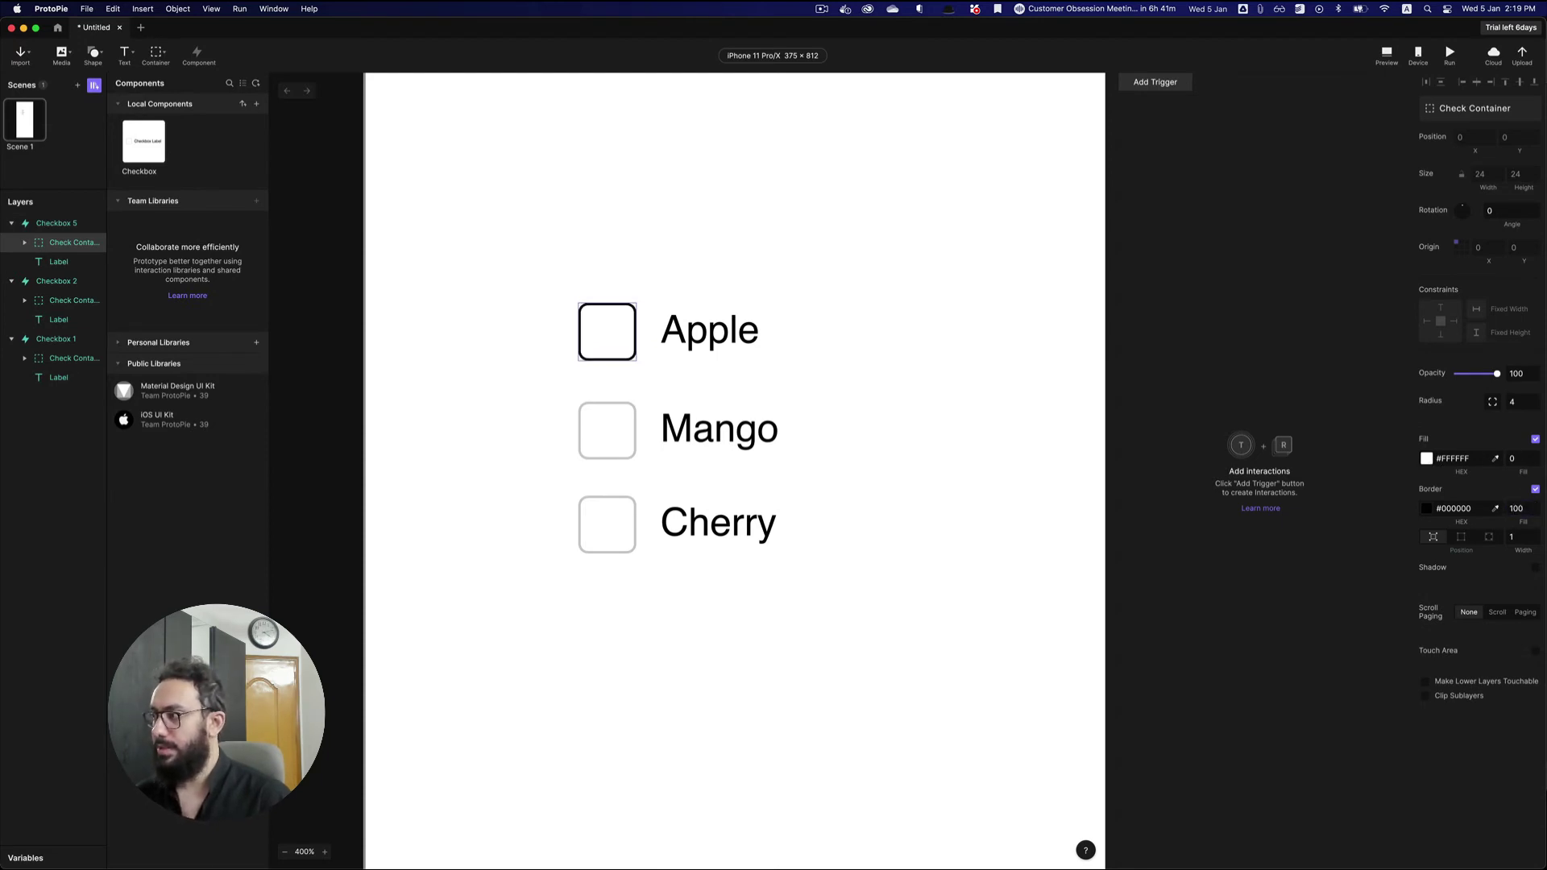
click(1518, 402)
text(100)
key(Return)
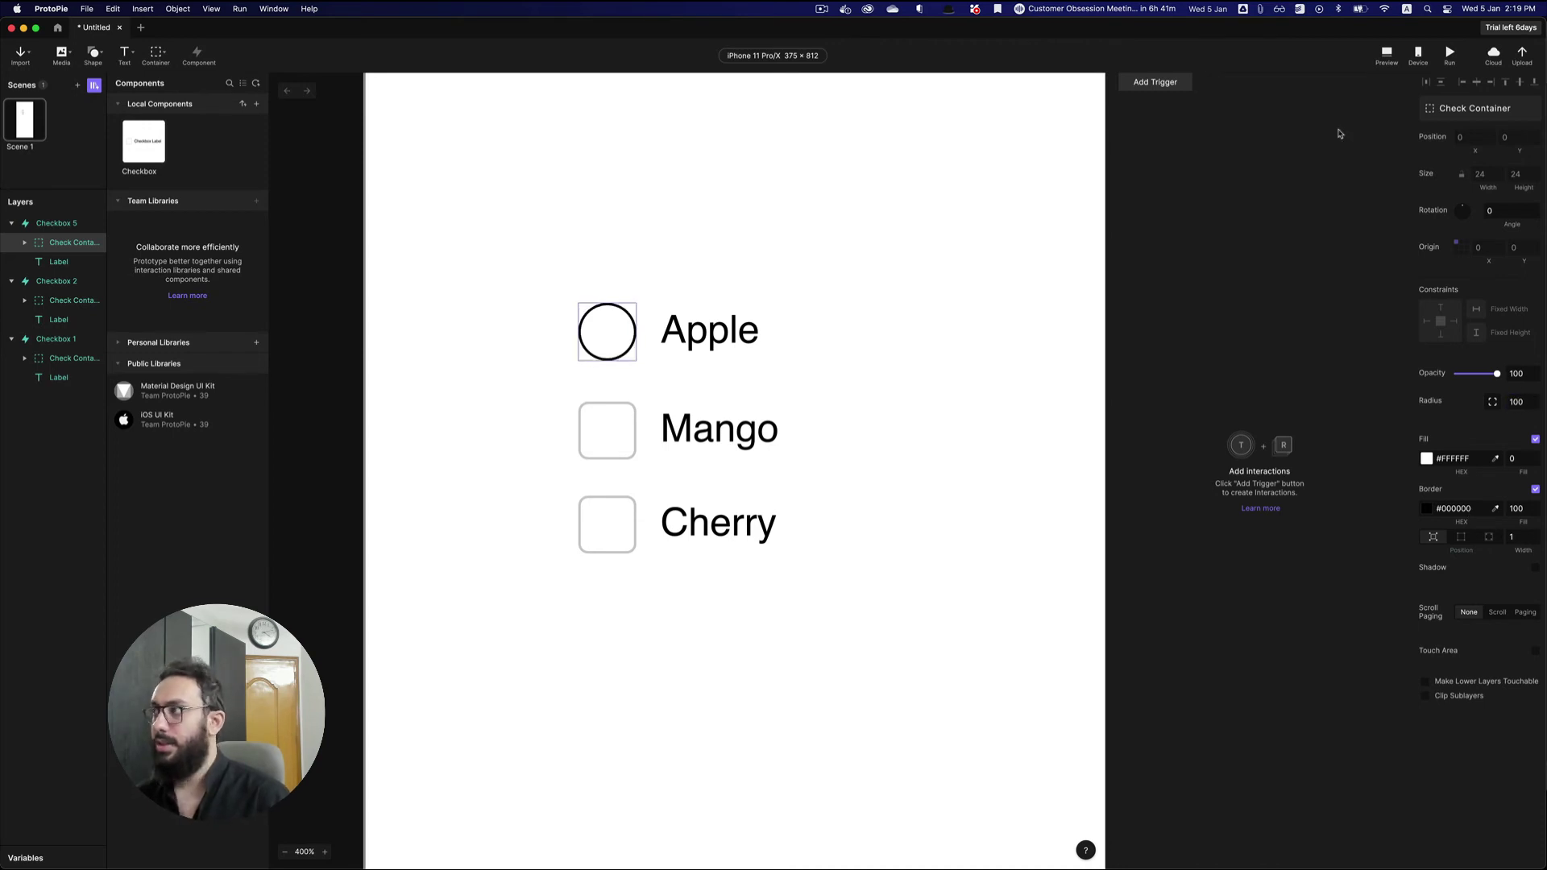
- Preview the prototype and tap all three checkboxes, toggling the circular Apple one repeatedly to test its overrides
click(1387, 54)
click(1209, 306)
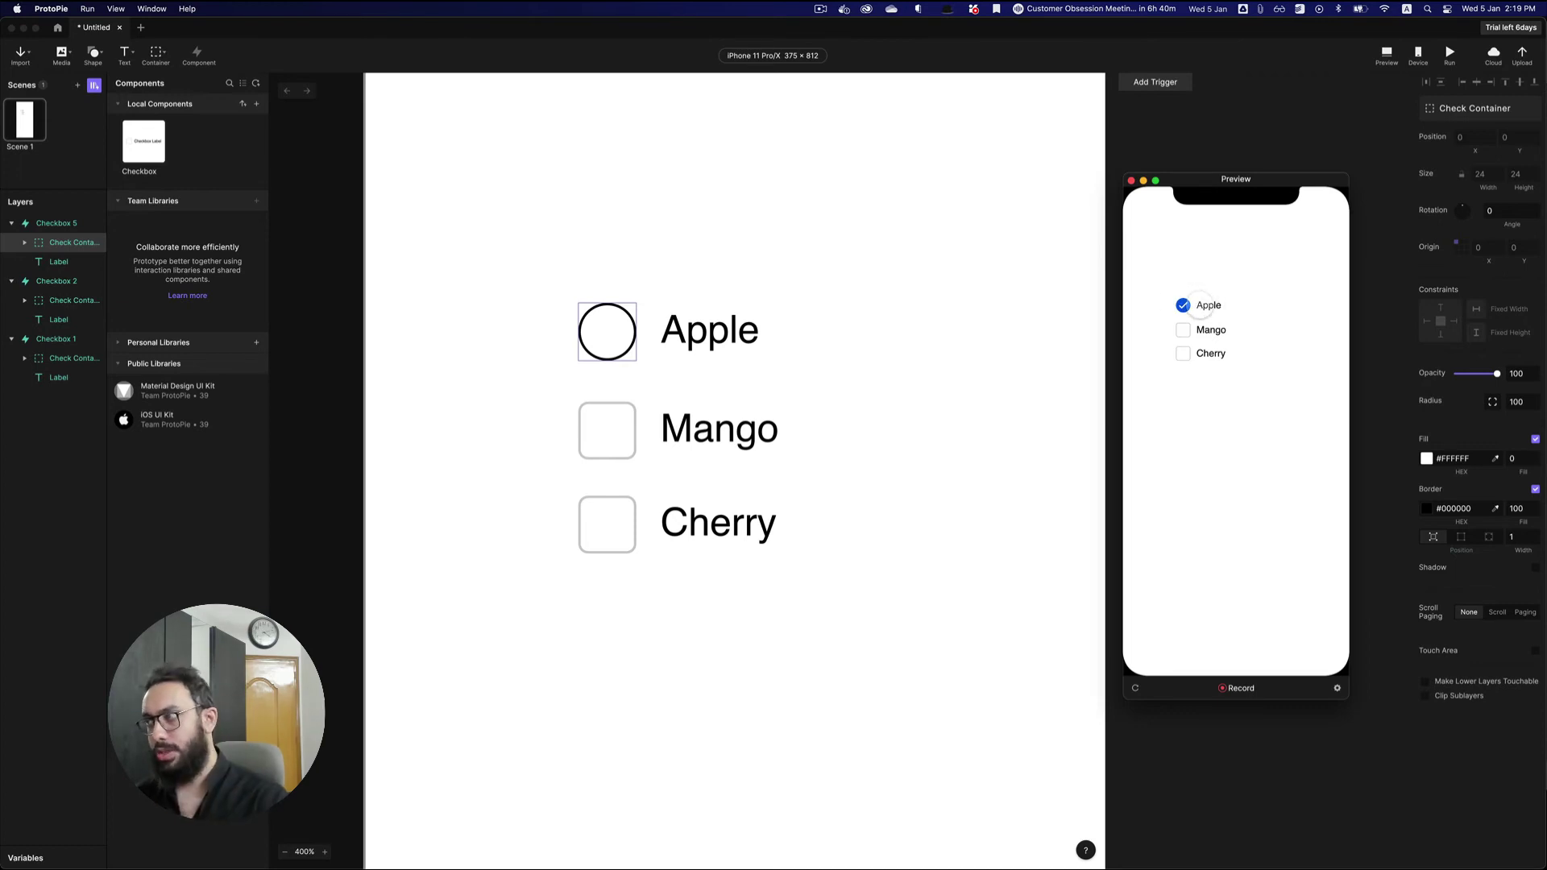
click(1209, 331)
click(1211, 353)
click(1205, 309)
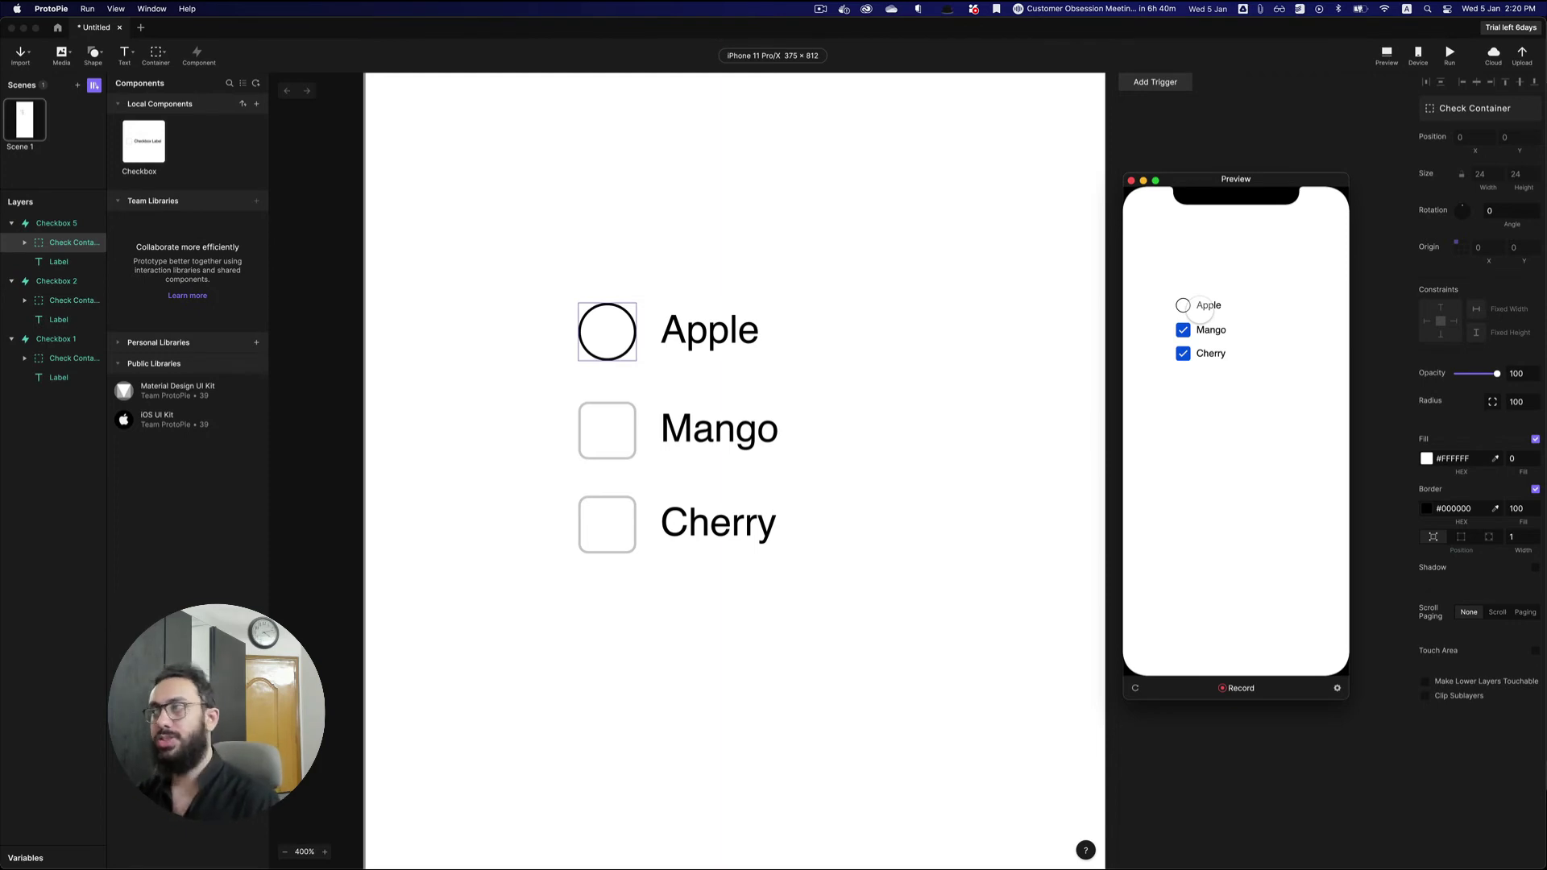
click(1201, 314)
click(1201, 315)
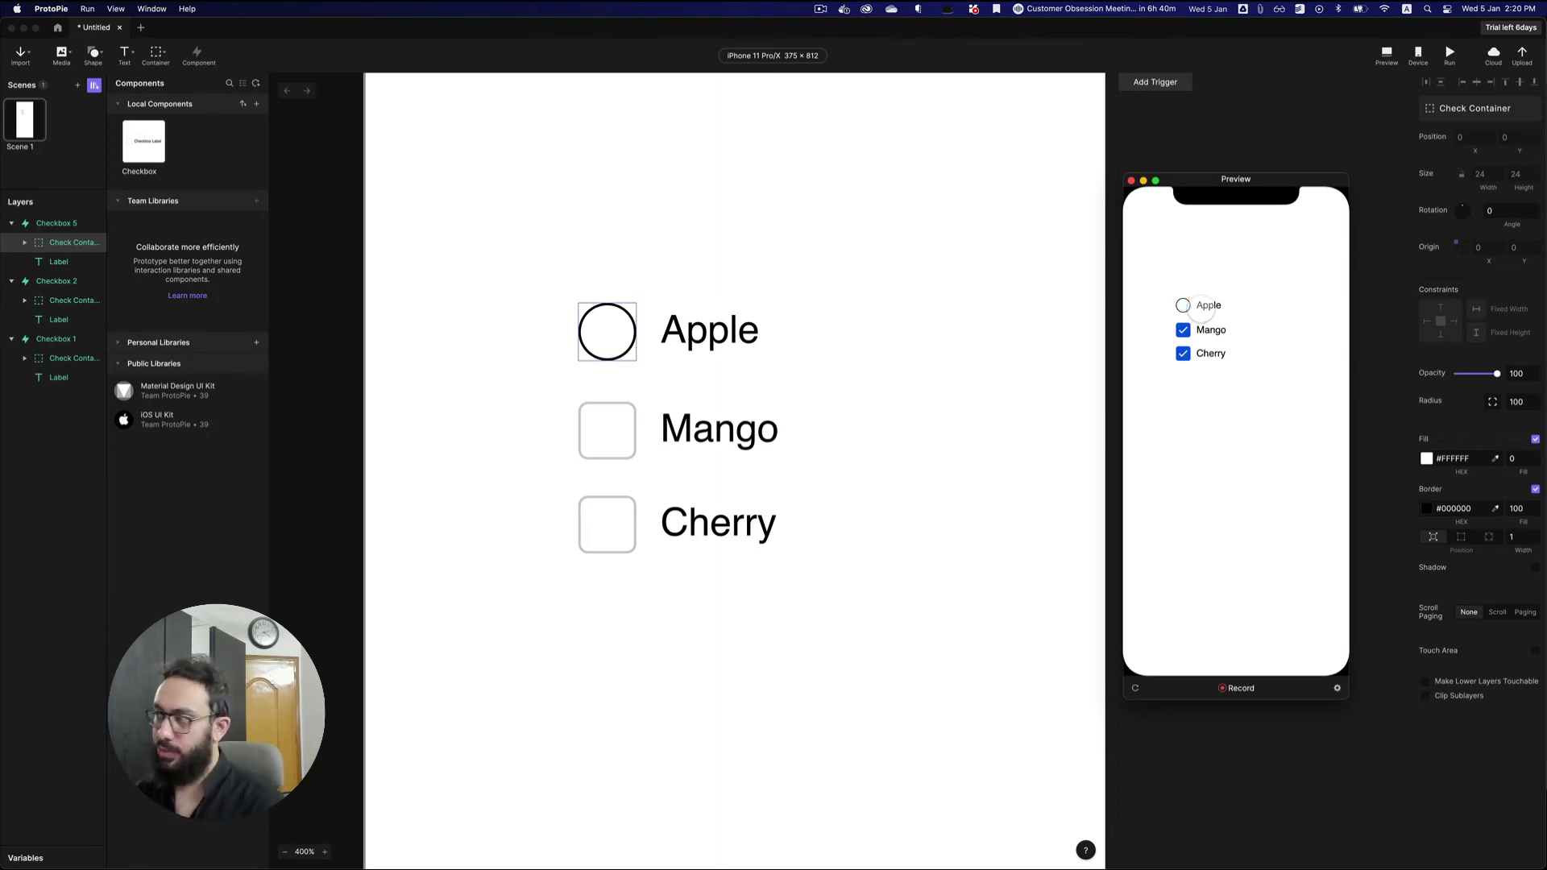
click(1133, 181)
- Try resetting all overrides on the Apple checkbox instance, and undo the reset
click(728, 331)
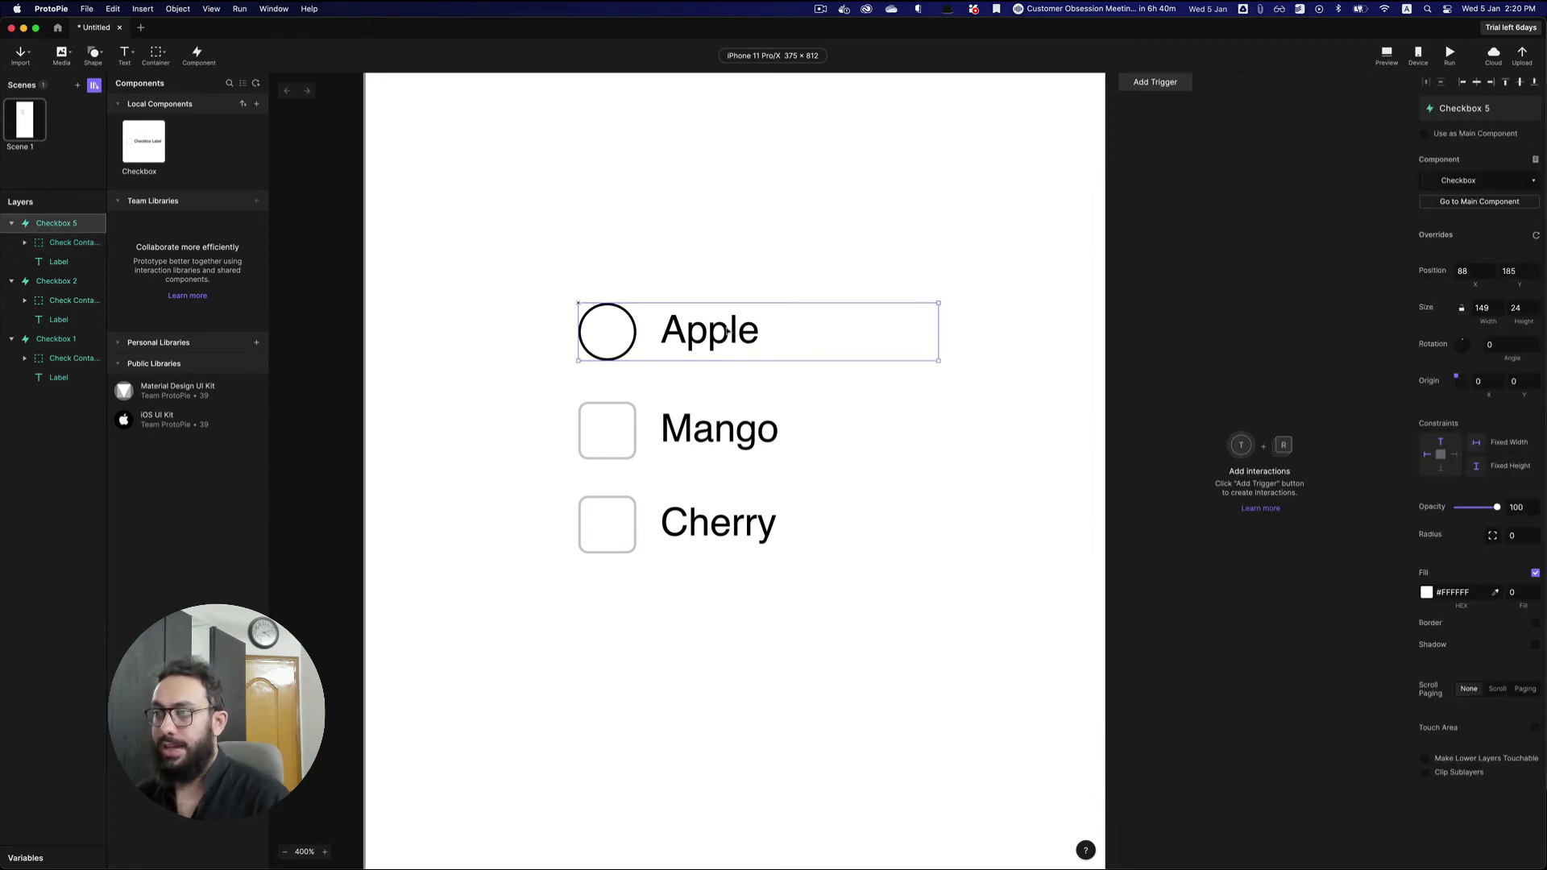
double_click(626, 329)
right_click(628, 330)
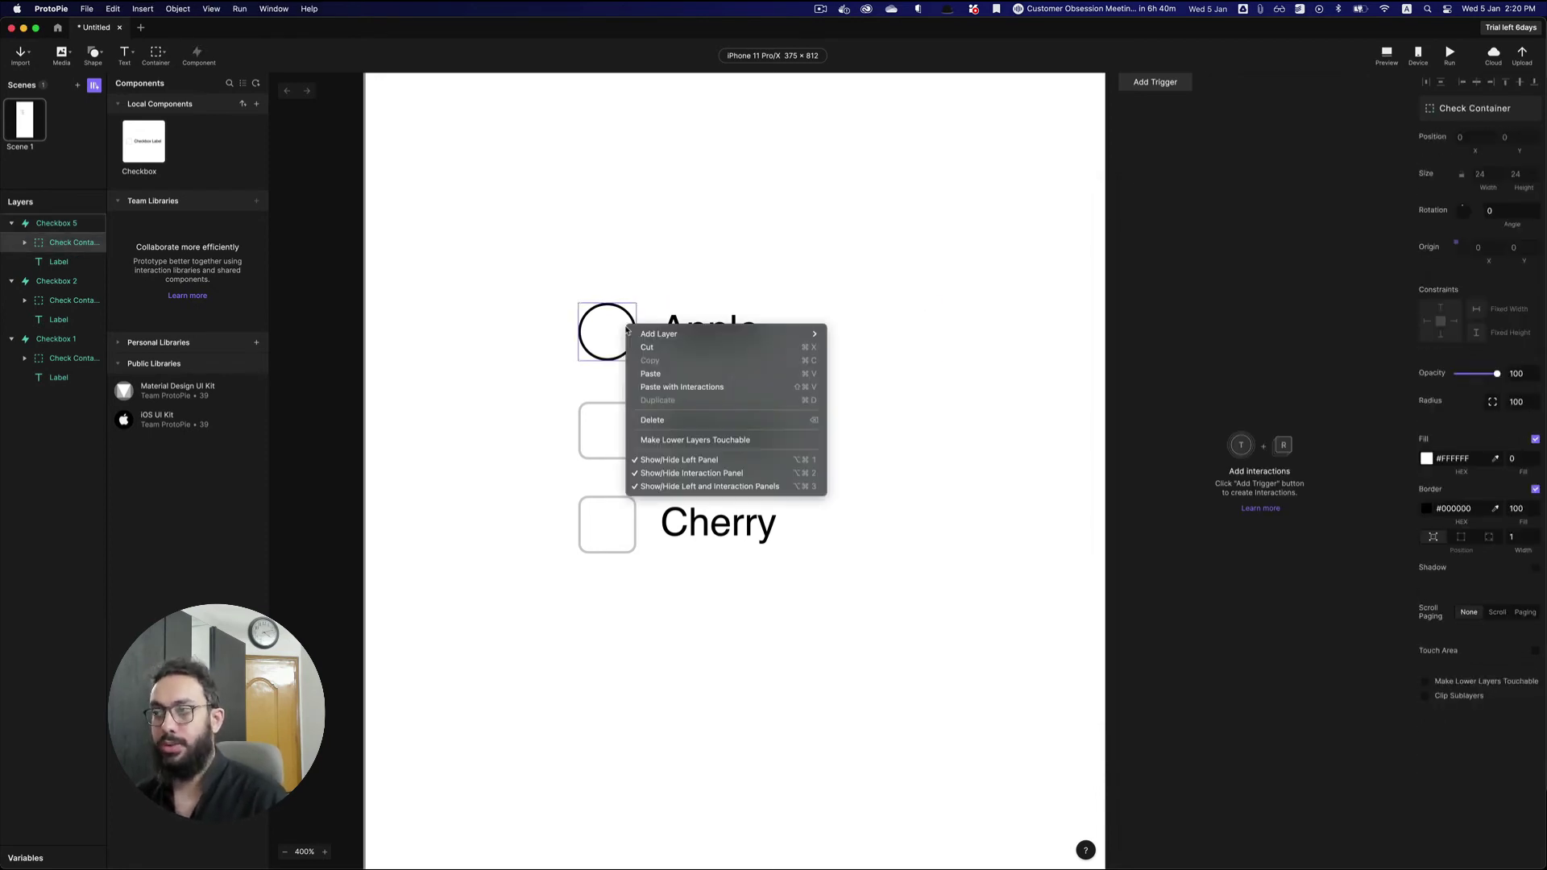
click(650, 335)
right_click(657, 337)
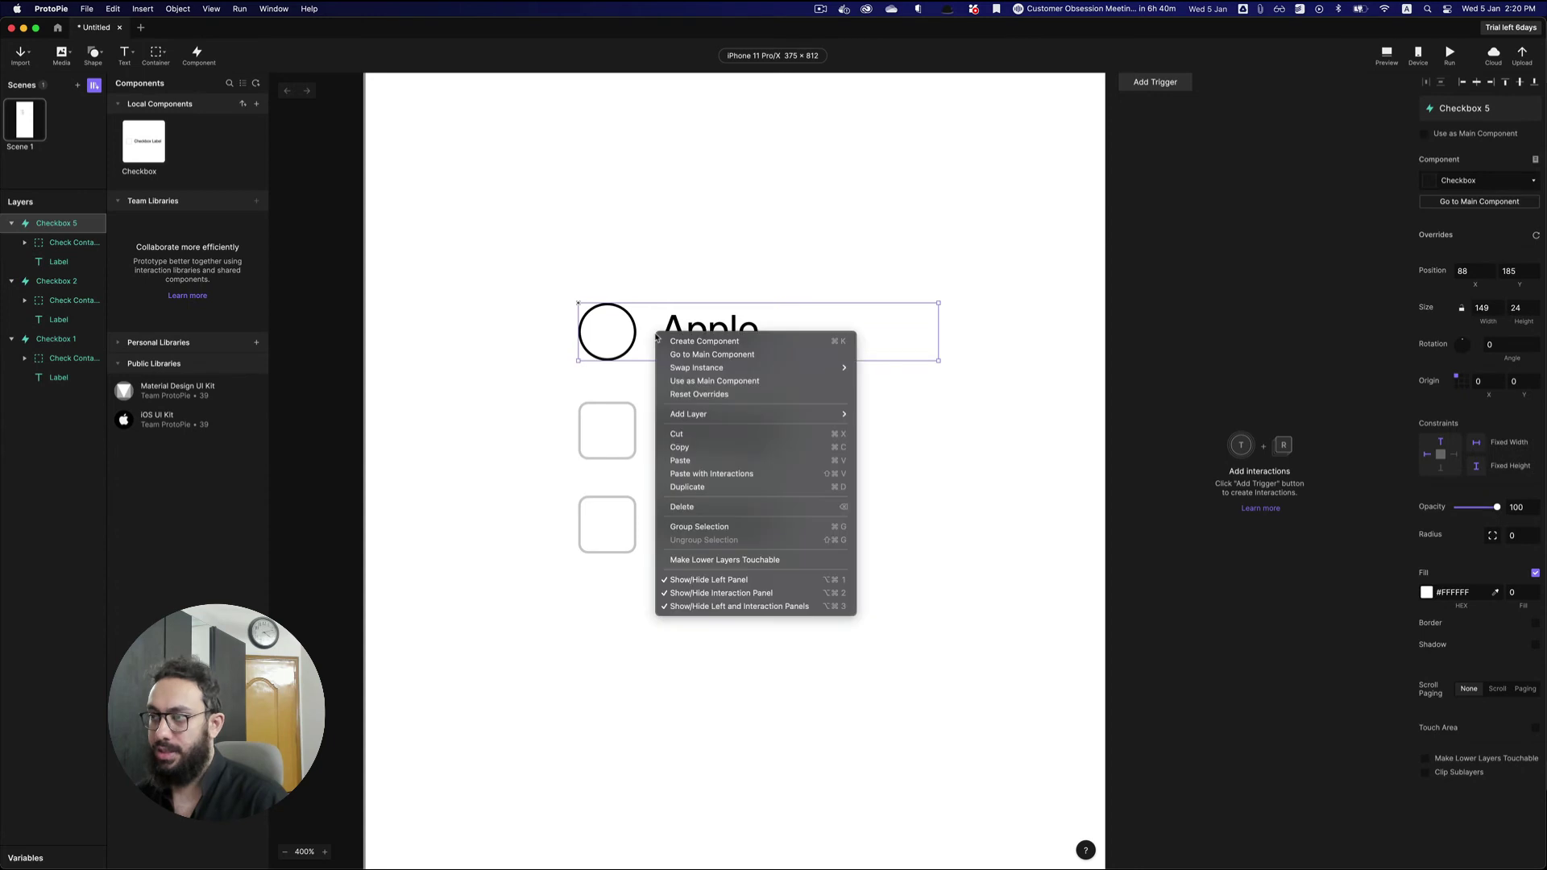
click(655, 333)
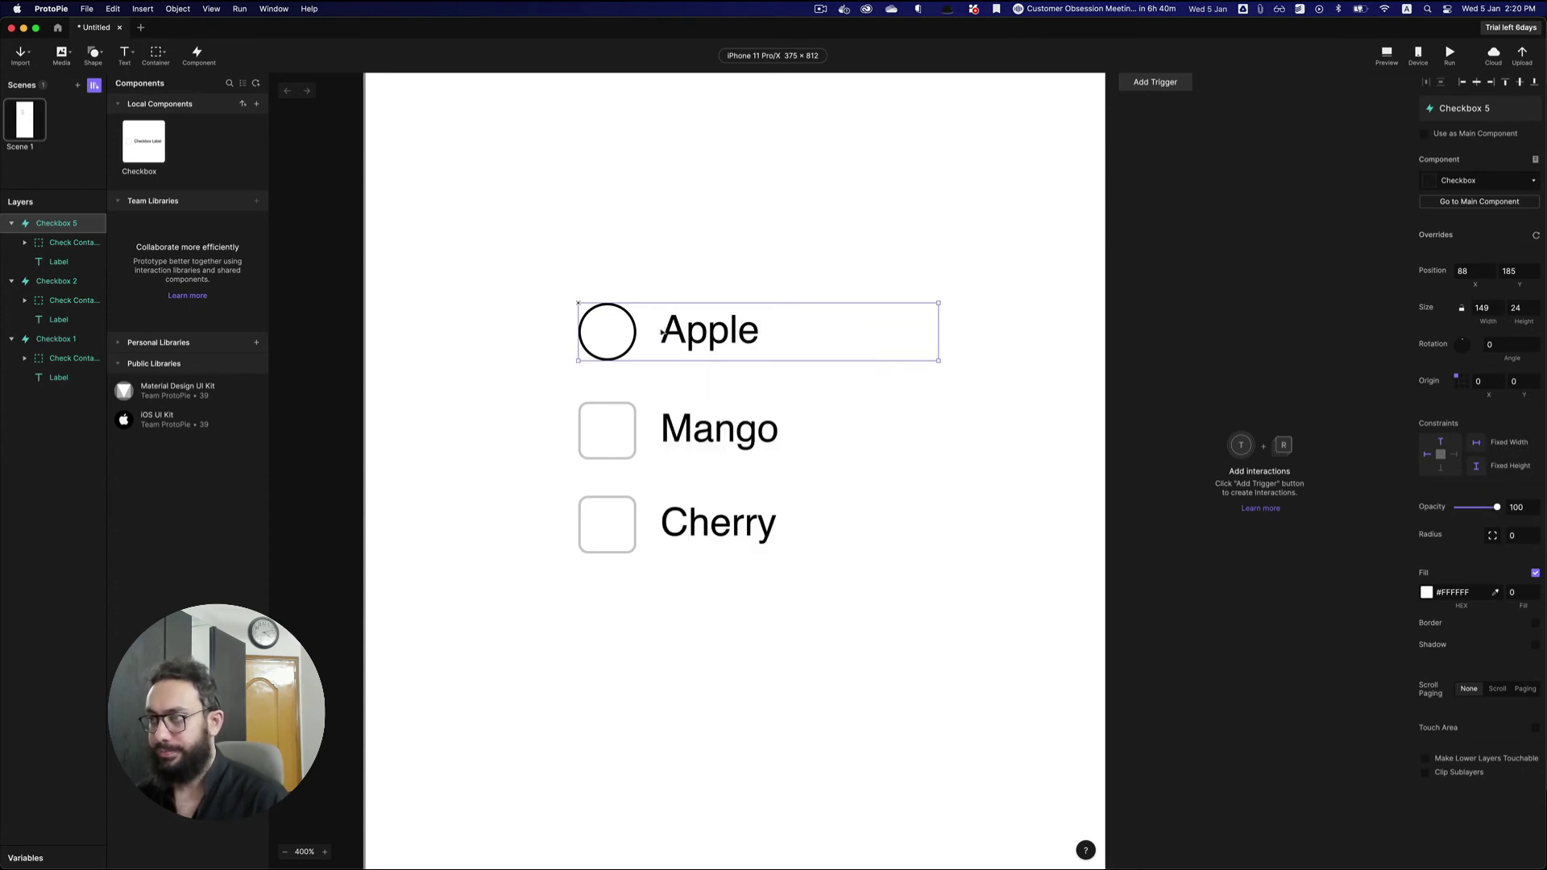
right_click(663, 333)
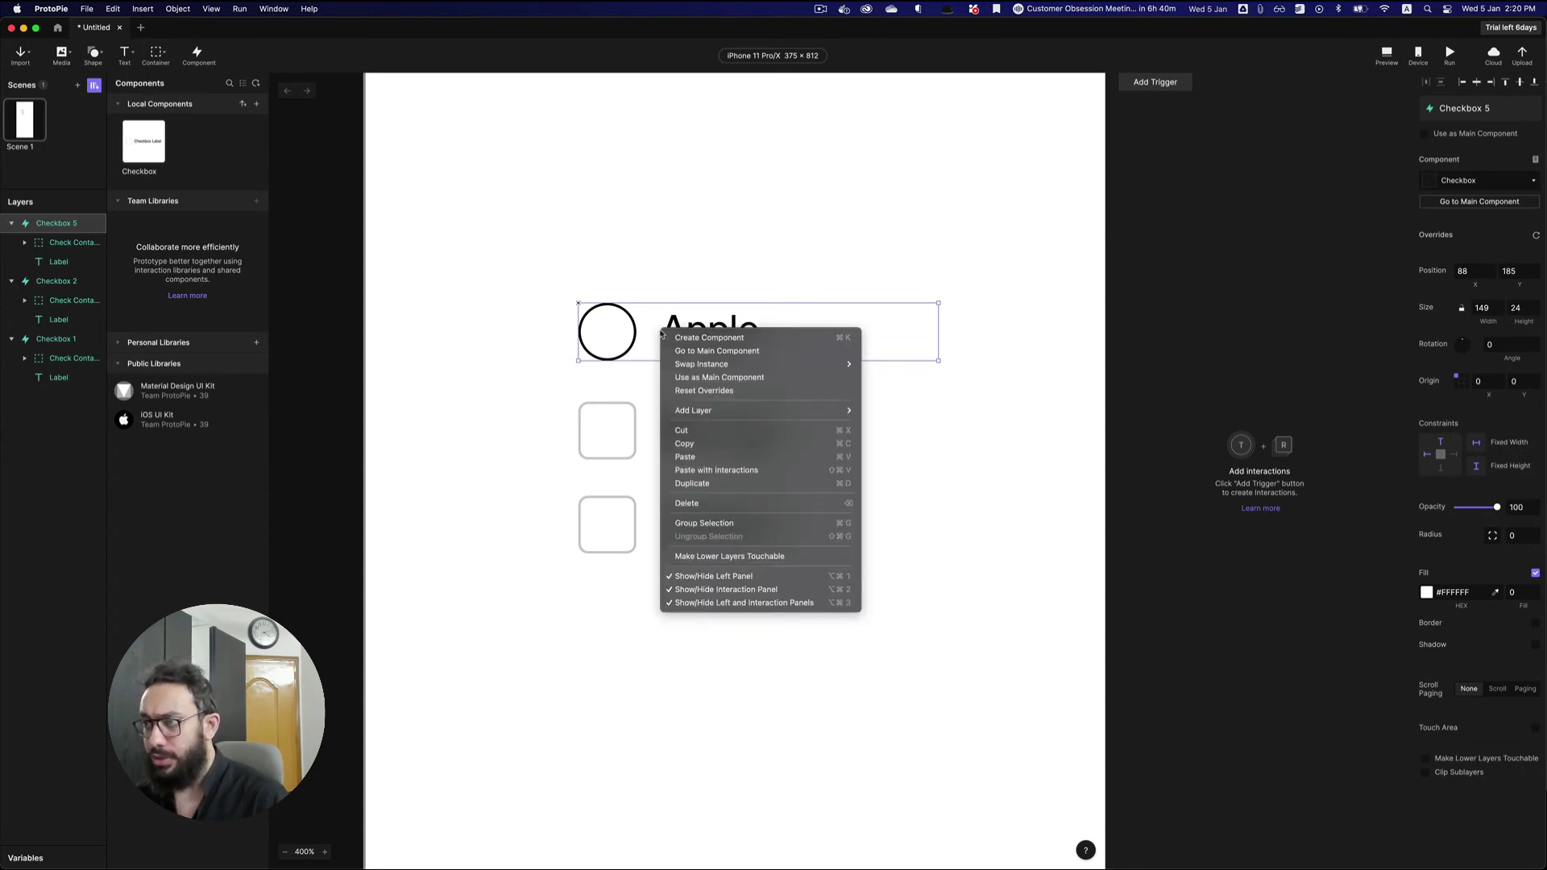
click(711, 391)
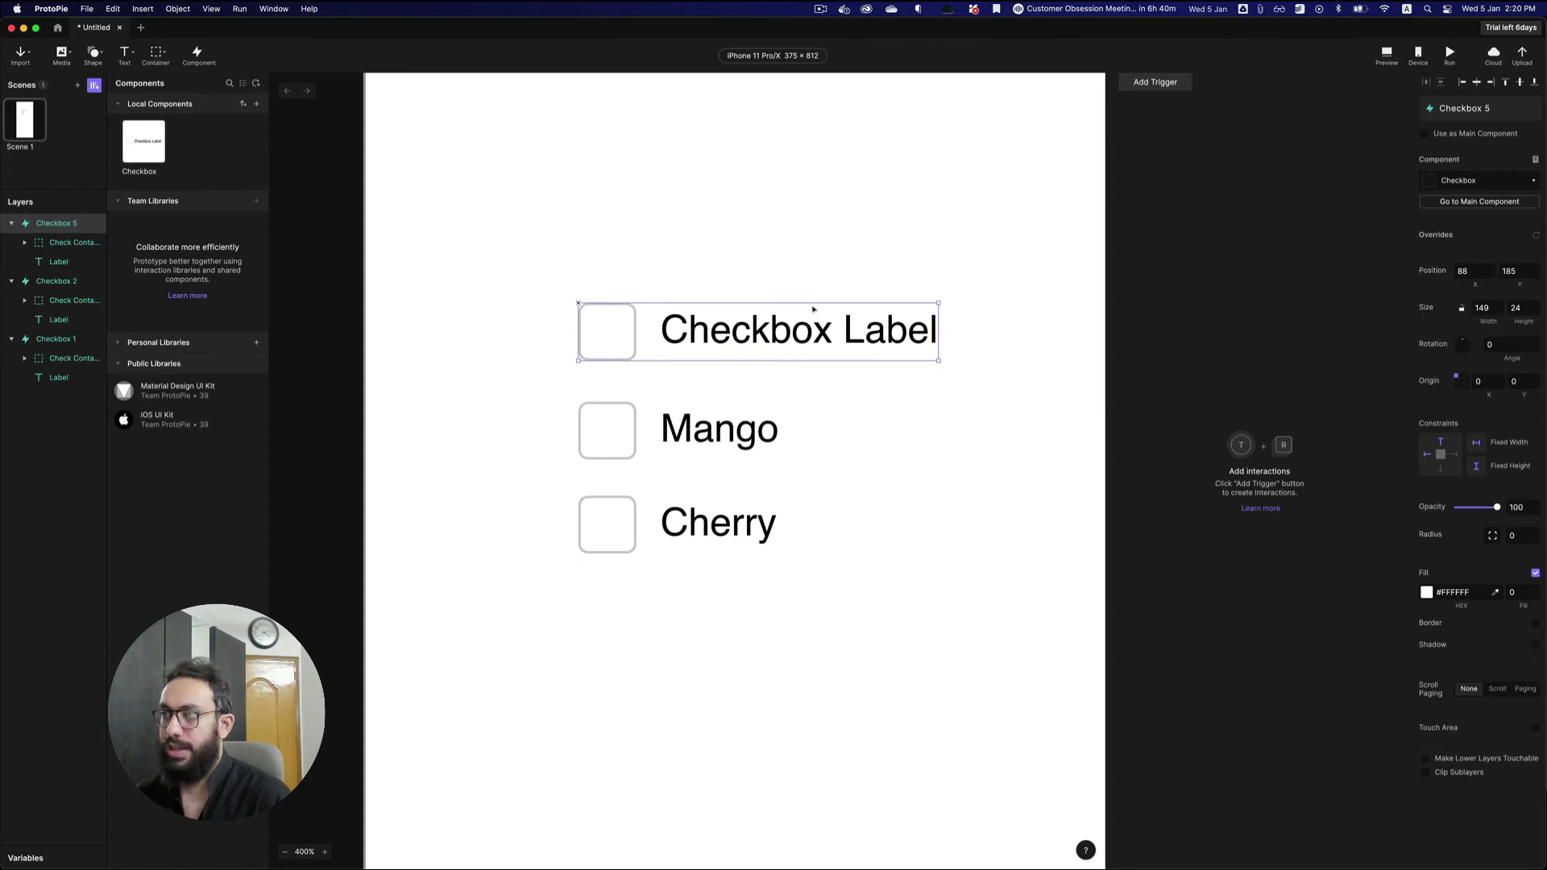
key(super+z)
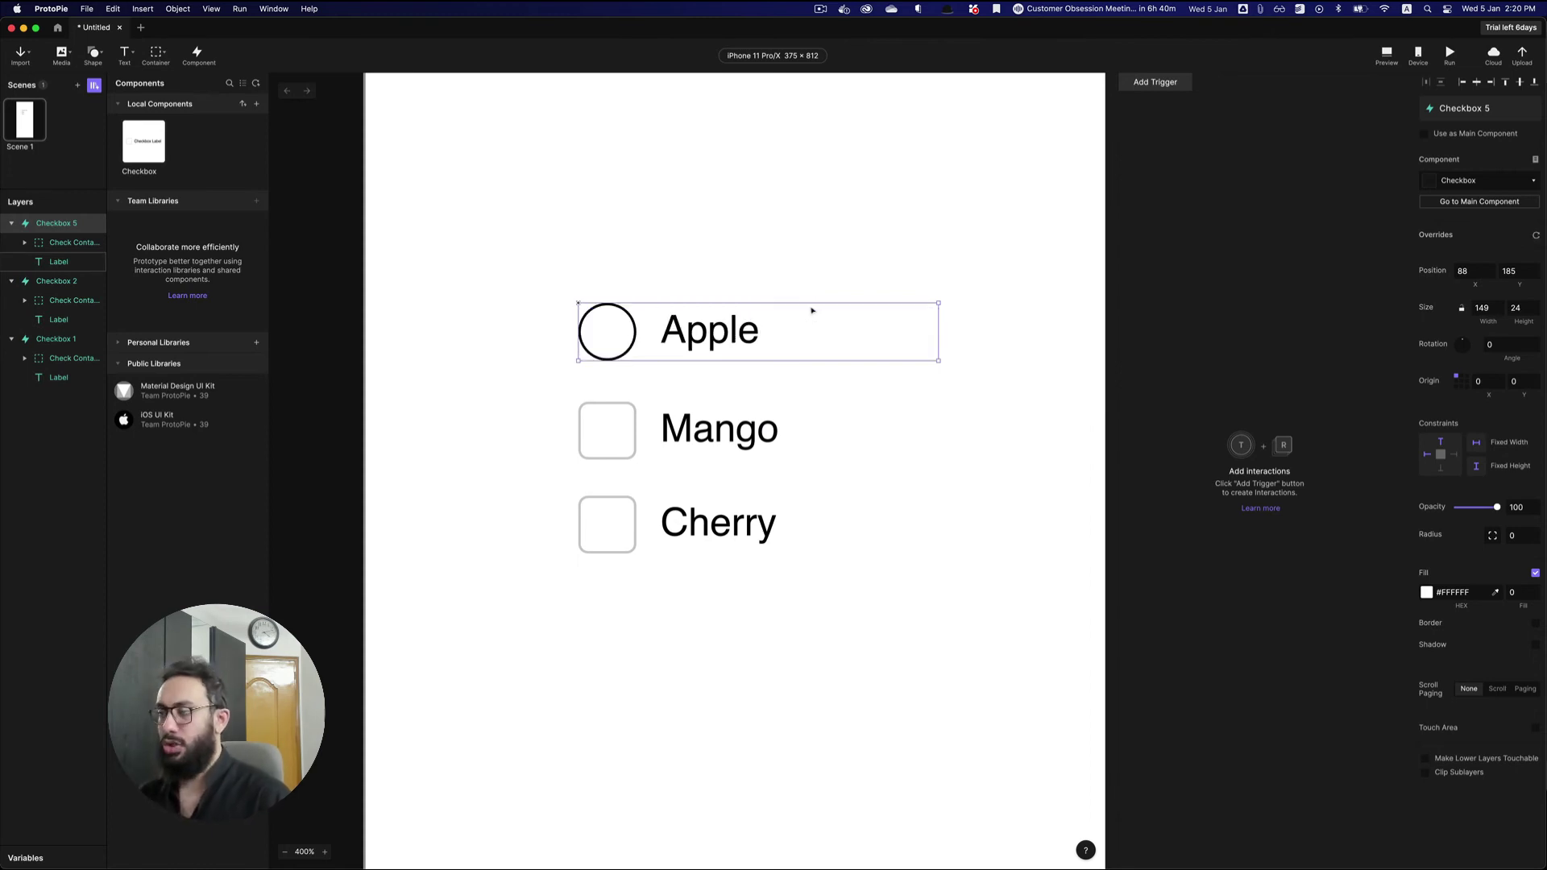
- Make the Apple checkbox instance the main component
double_click(703, 340)
right_click(703, 337)
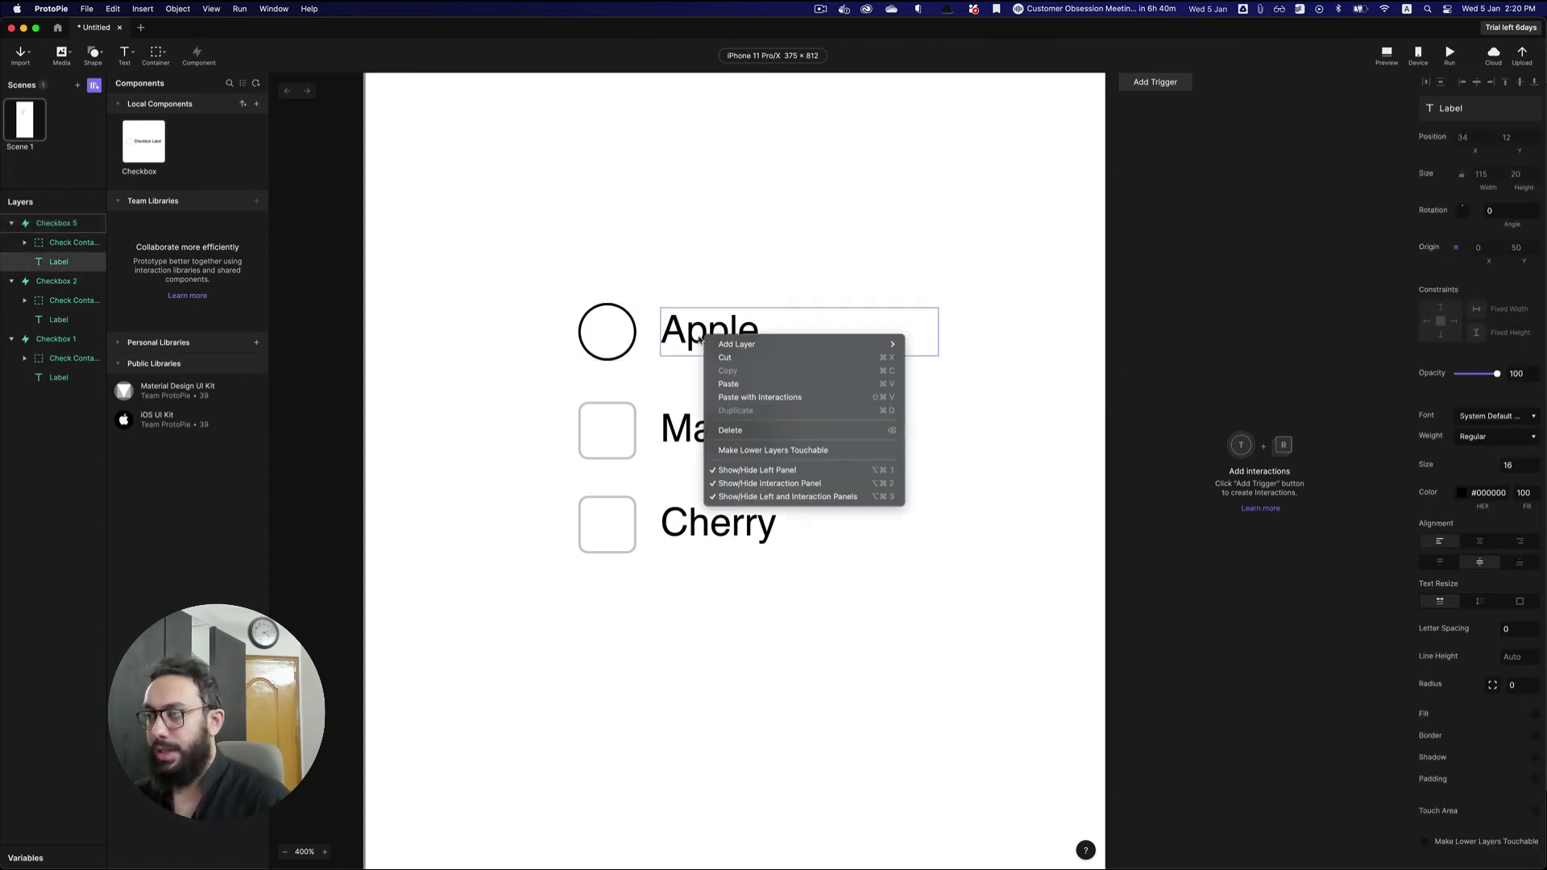
key(Escape)
click(648, 335)
right_click(649, 333)
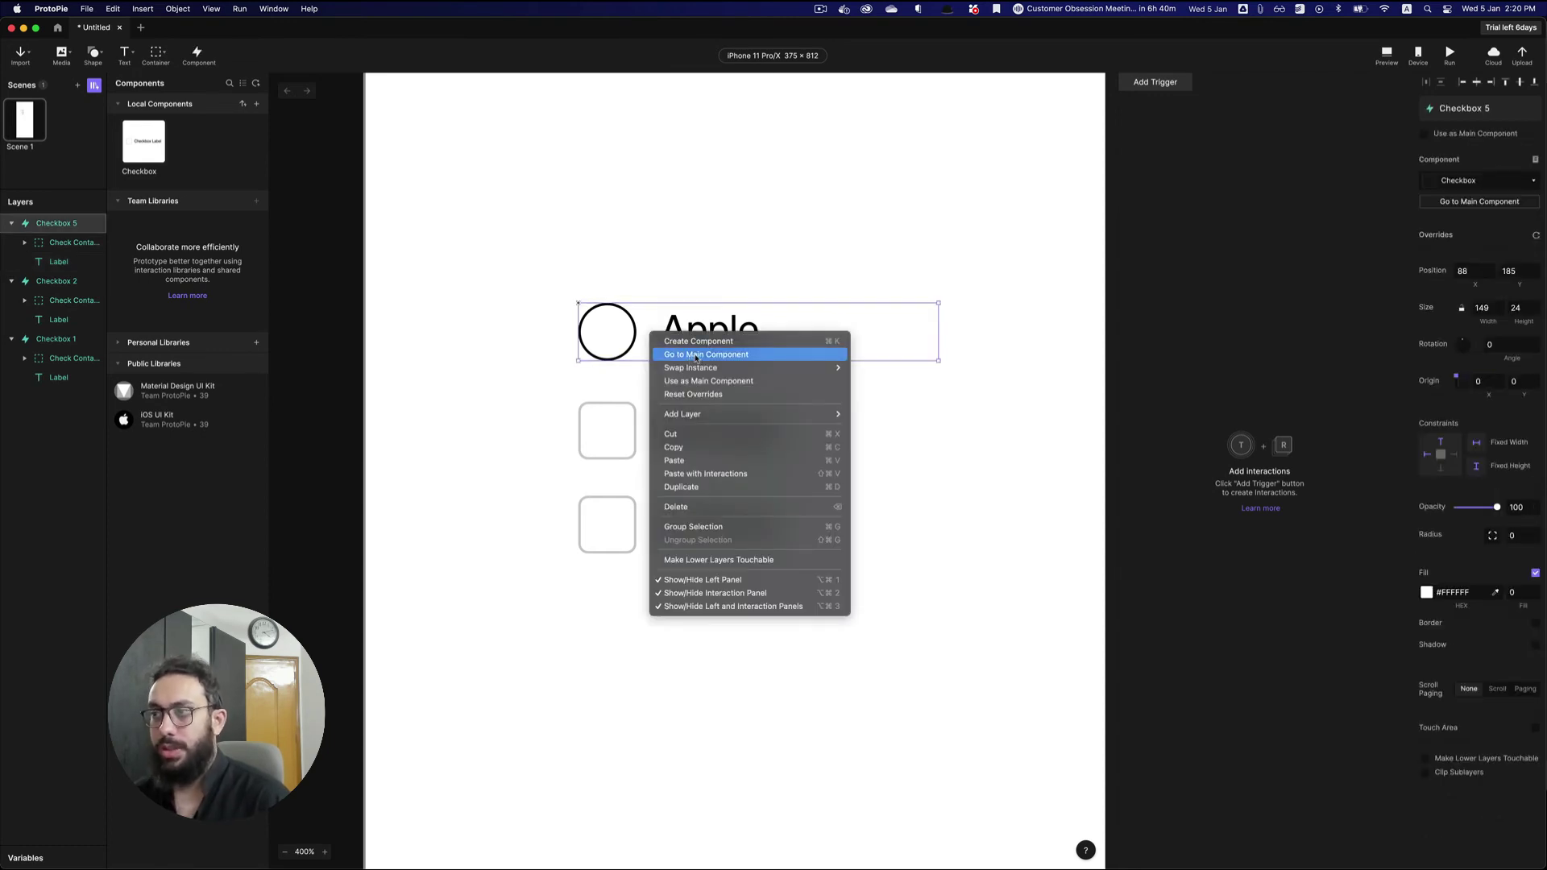
mouse_move(693, 370)
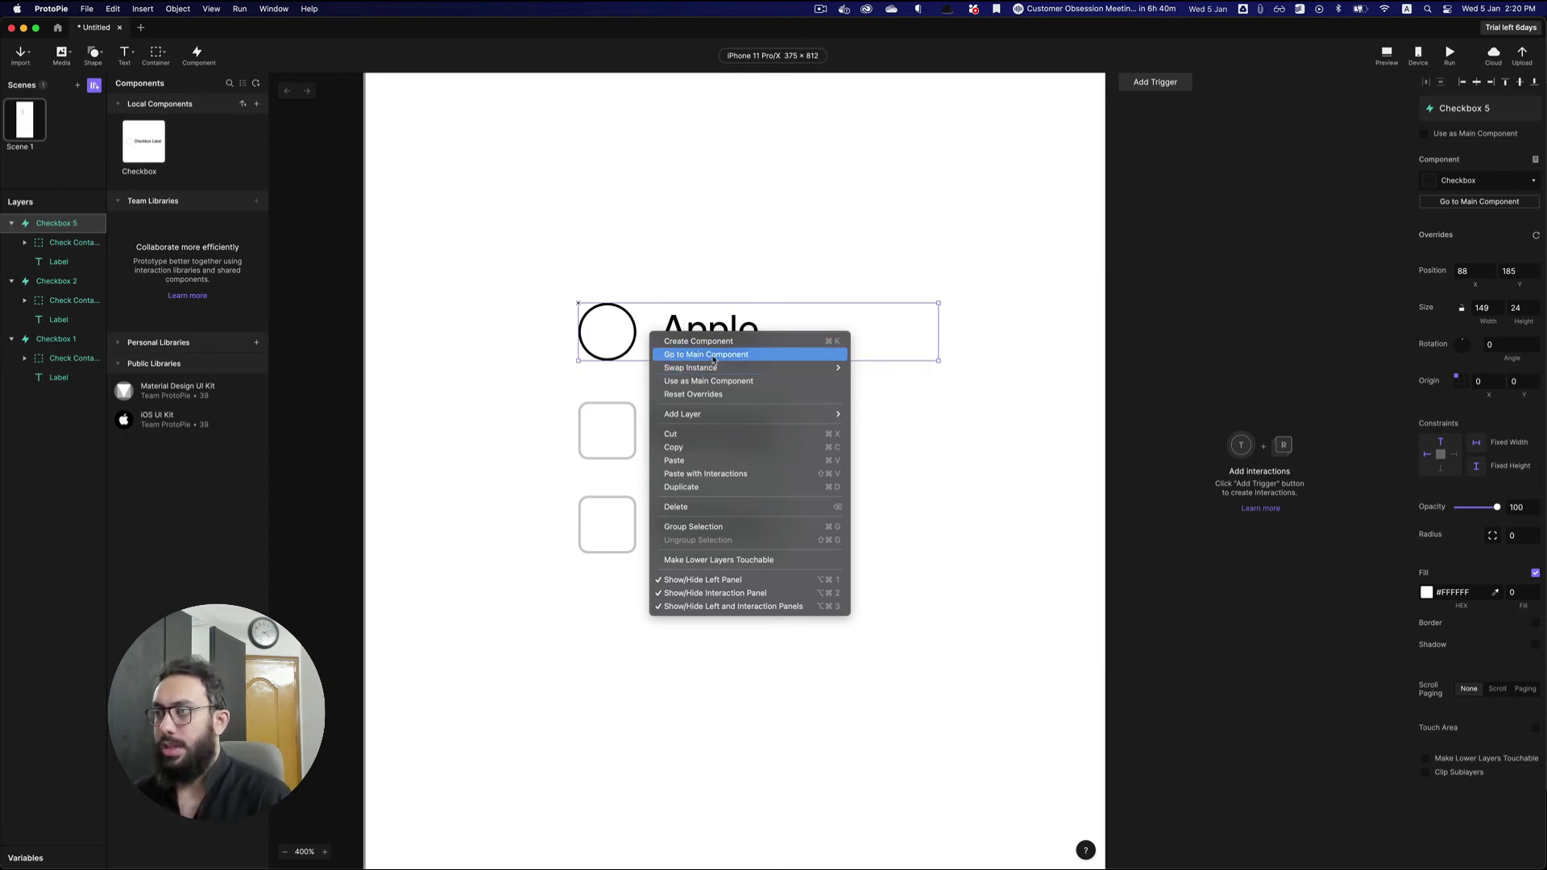
click(713, 382)
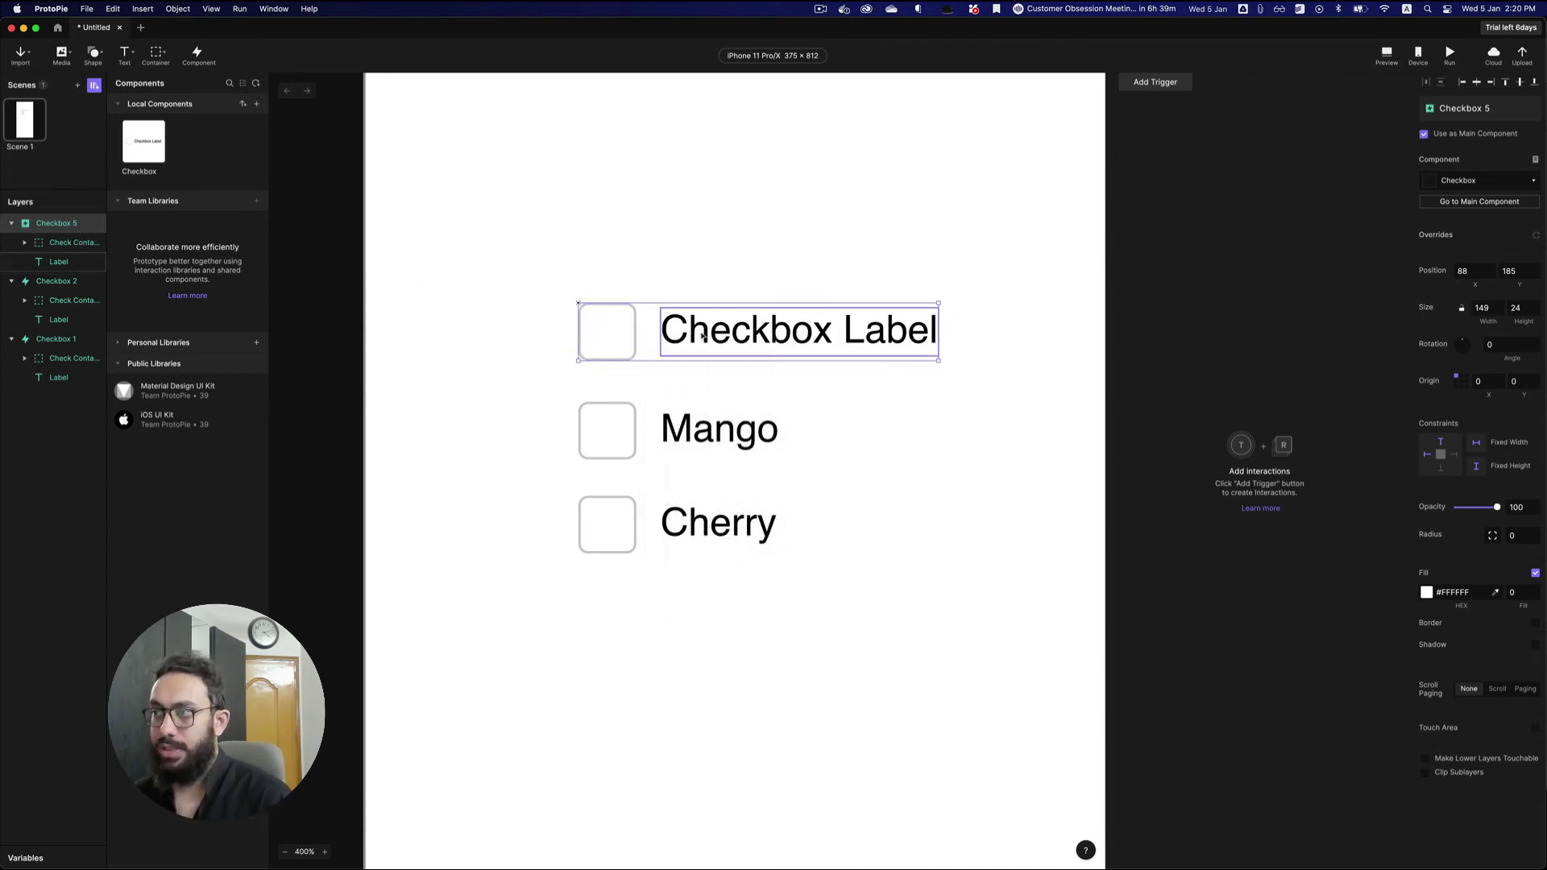
- Set the fill color of the topmost checkbox's Check Container to #CB1C1C while it acts as the main component
double_click(623, 337)
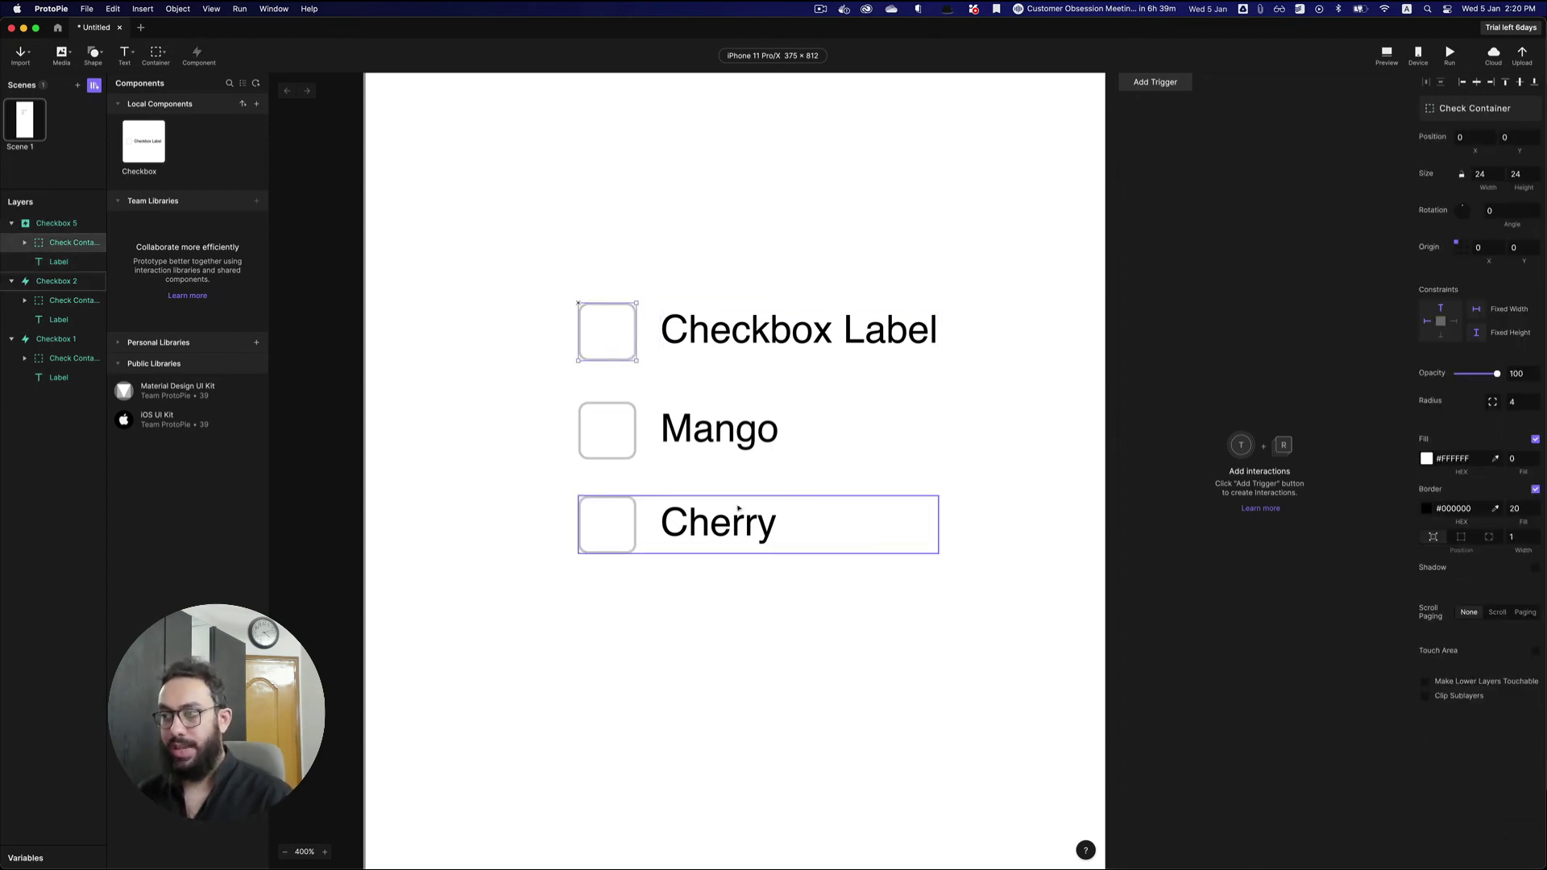
click(1428, 459)
click(1382, 374)
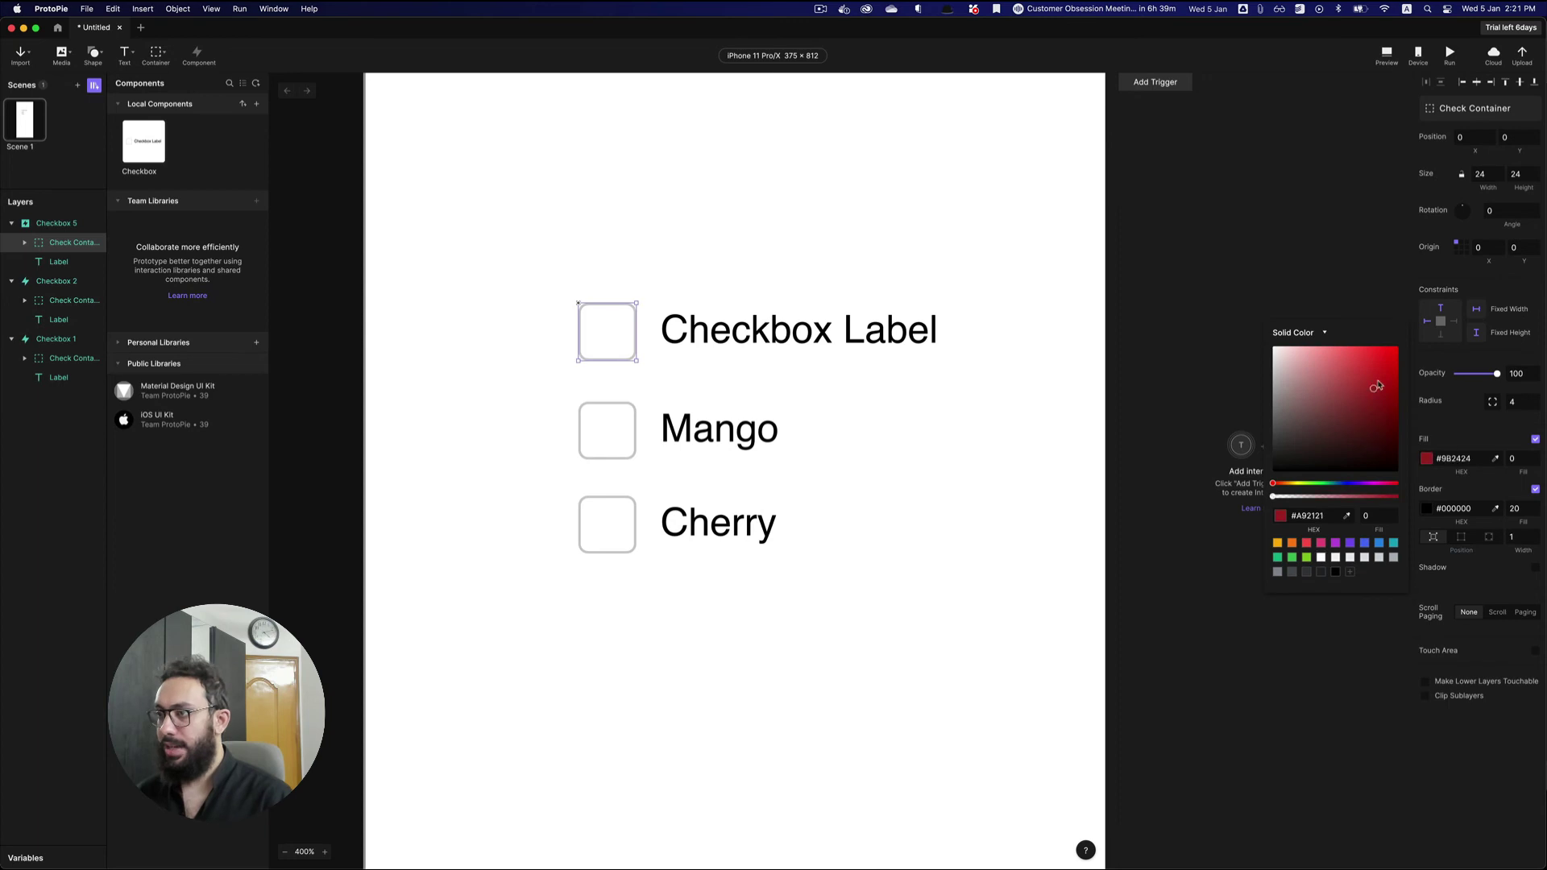
click(1427, 509)
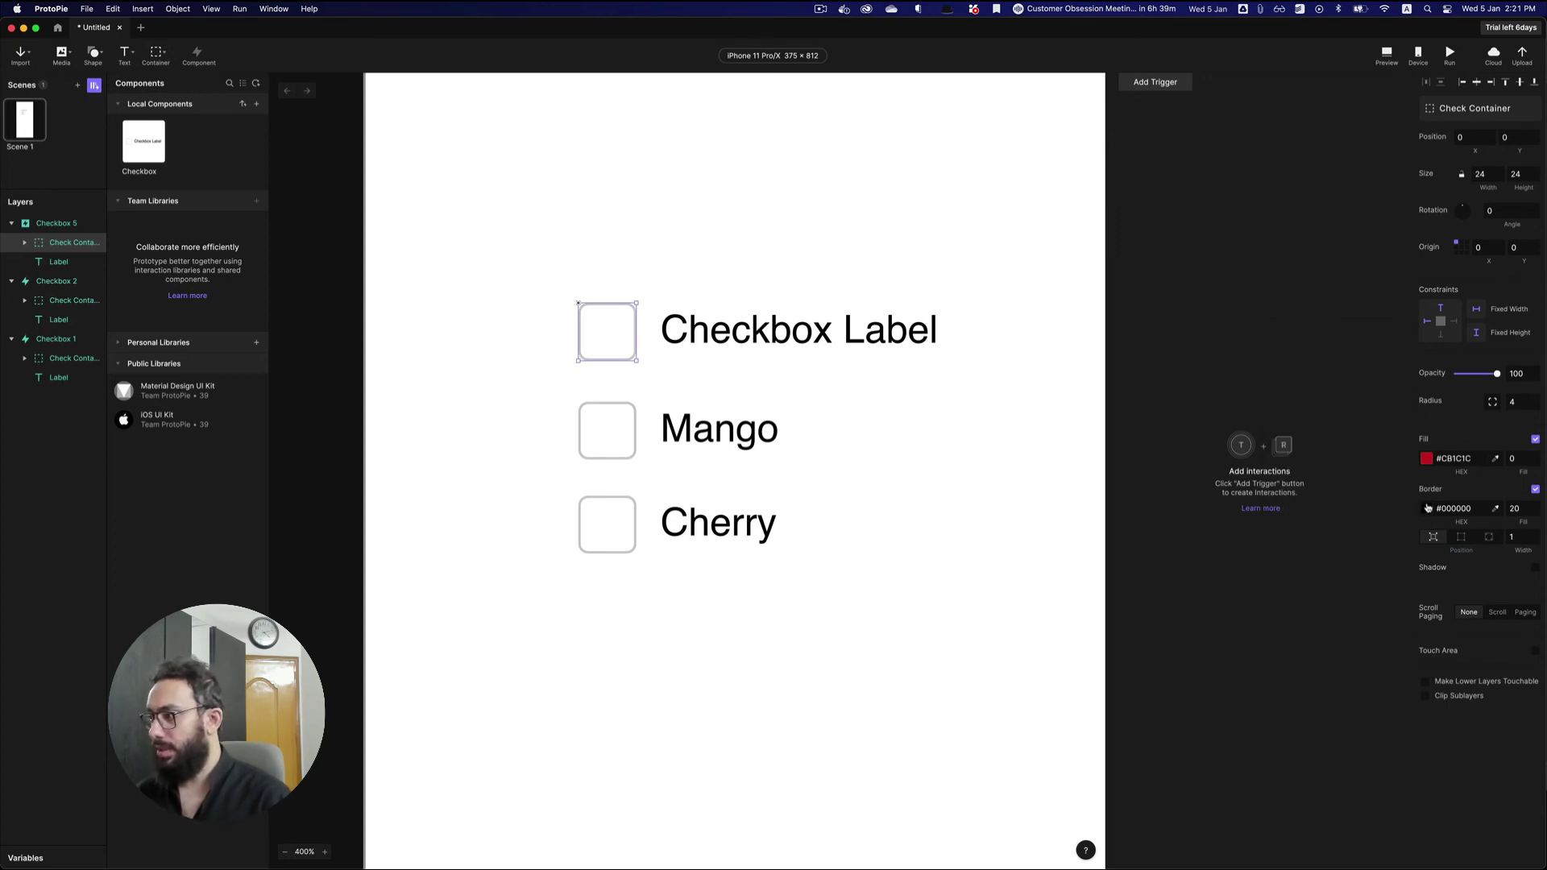
- Try a #FF0000 border color on the topmost checkbox's Check Container
click(1426, 509)
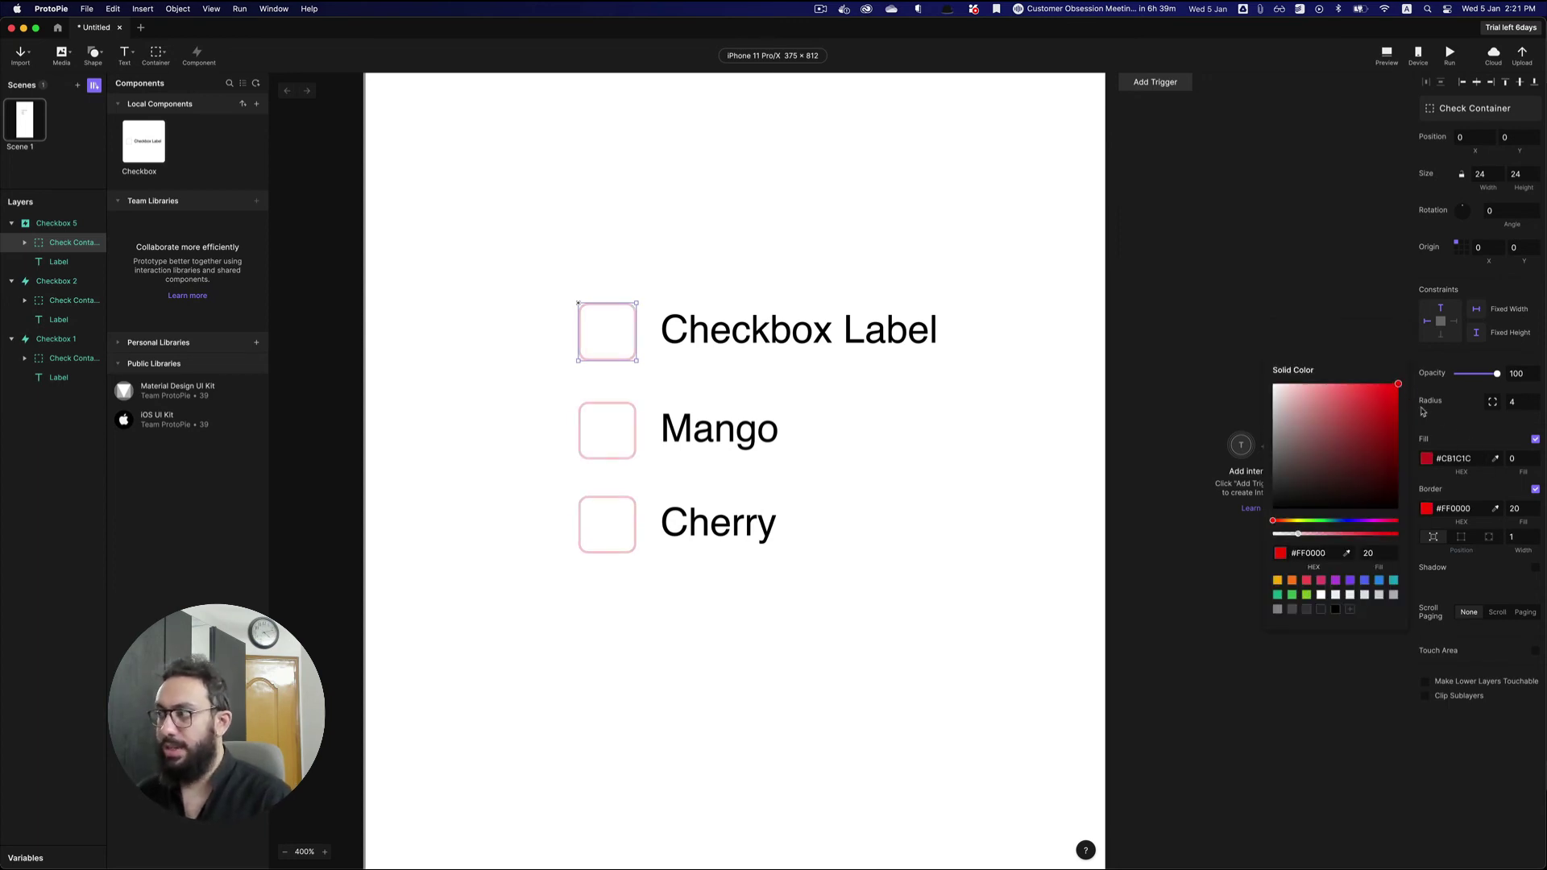
click(1515, 509)
key(super+a)
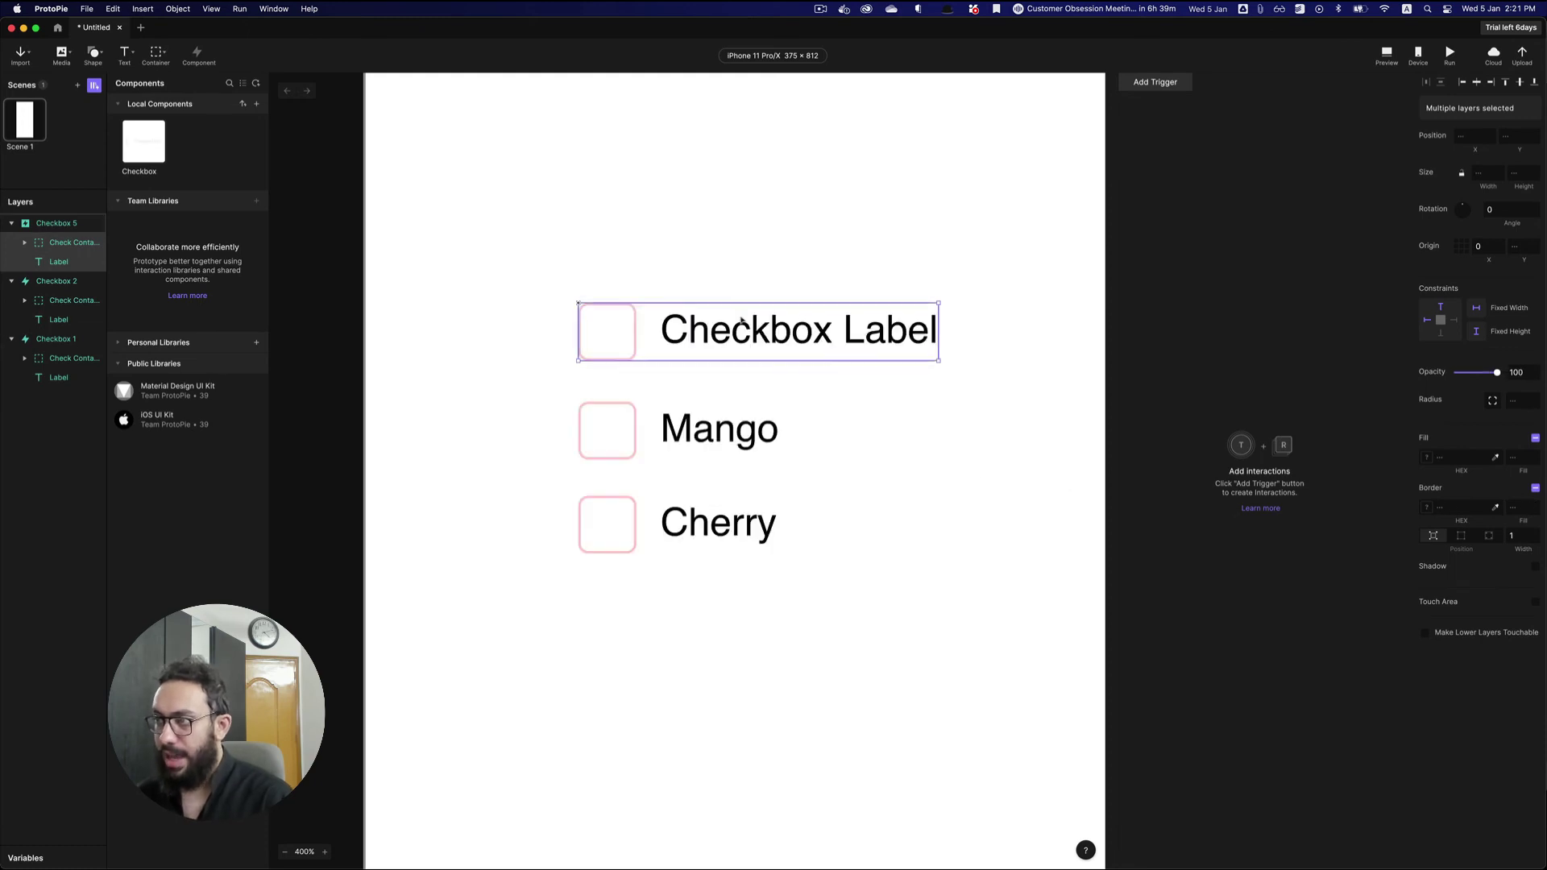
click(904, 346)
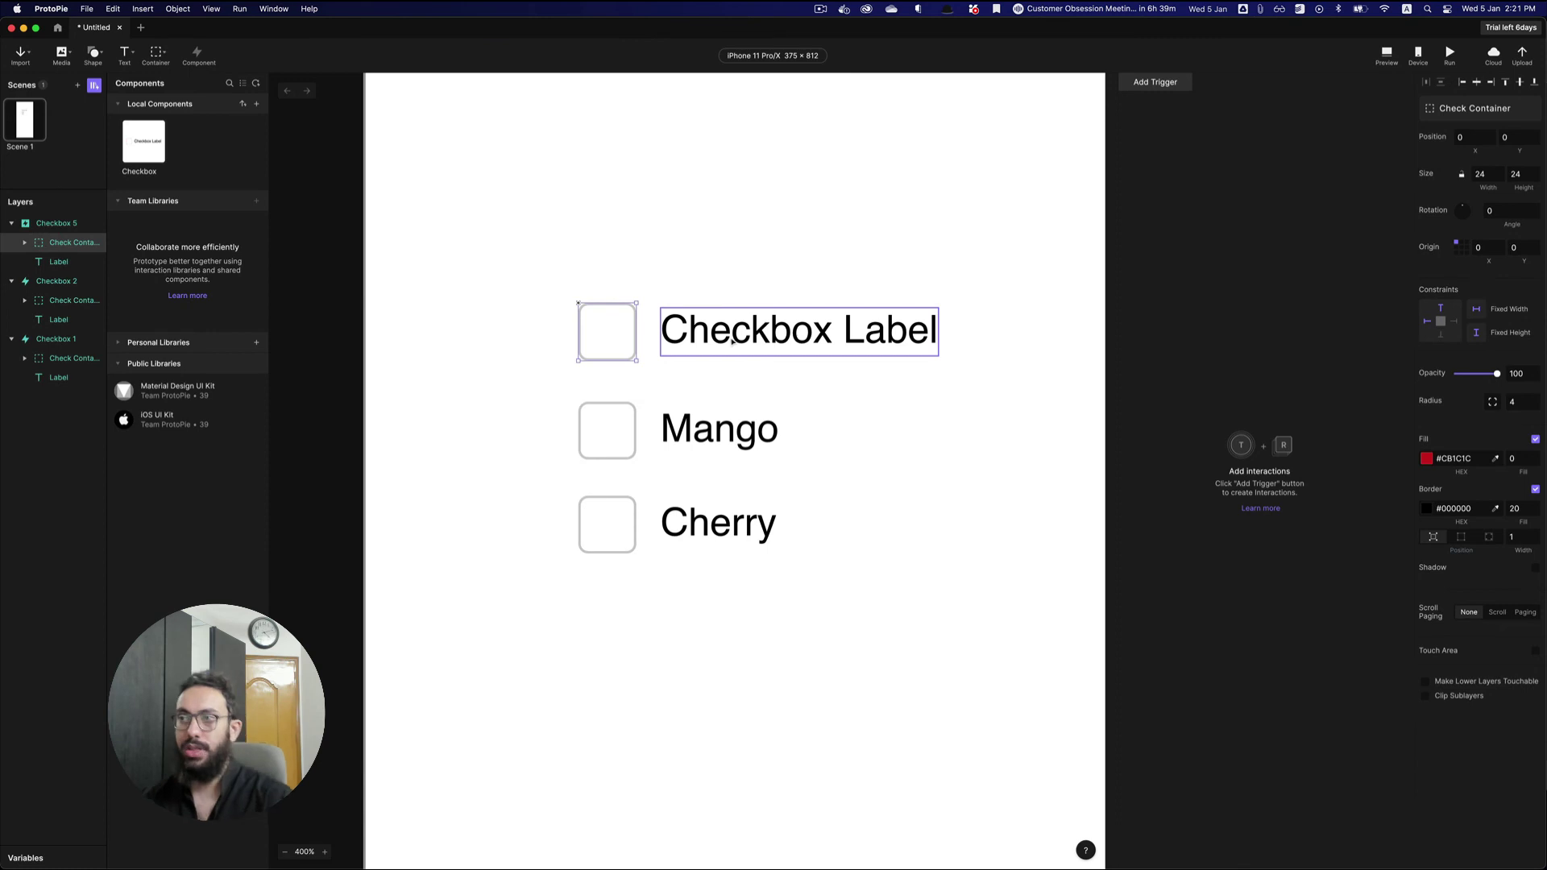
- Select the topmost checkbox and stop using it as the main component
click(667, 265)
click(647, 342)
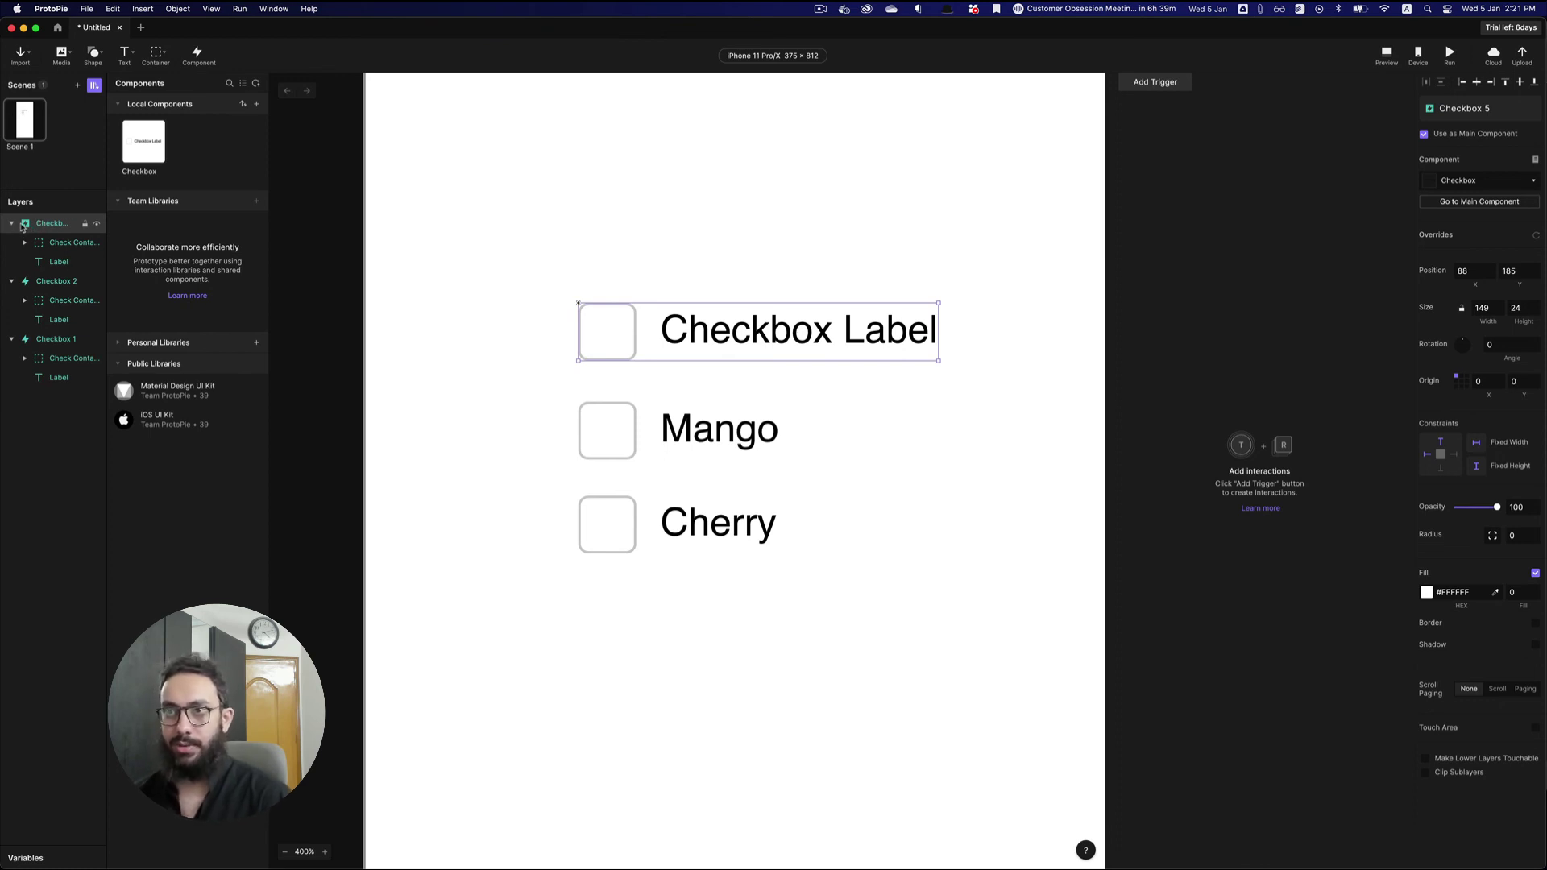
right_click(709, 338)
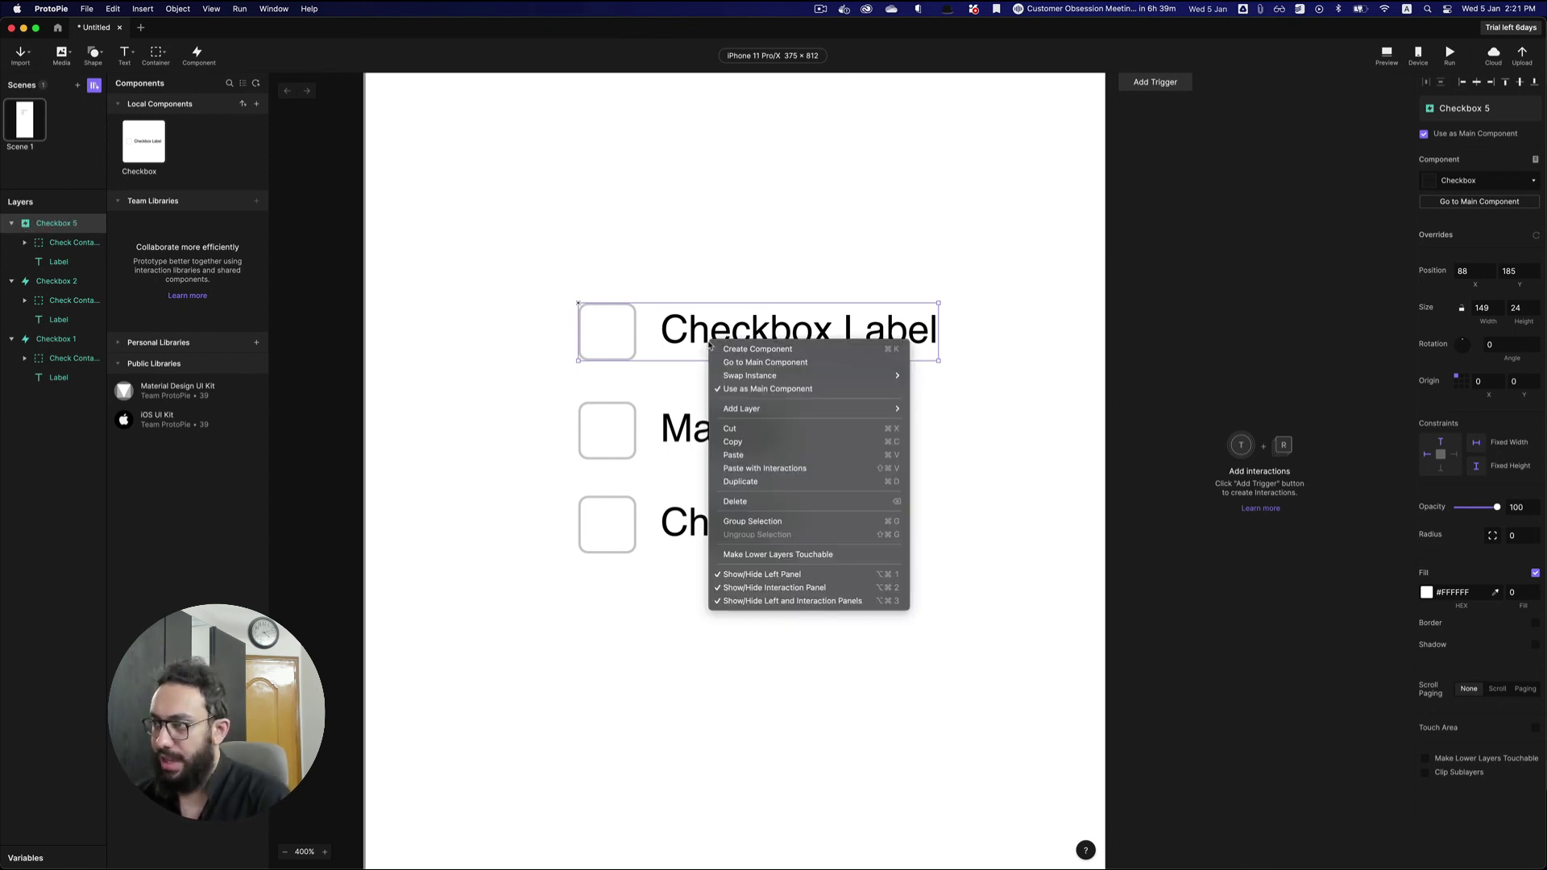
click(741, 390)
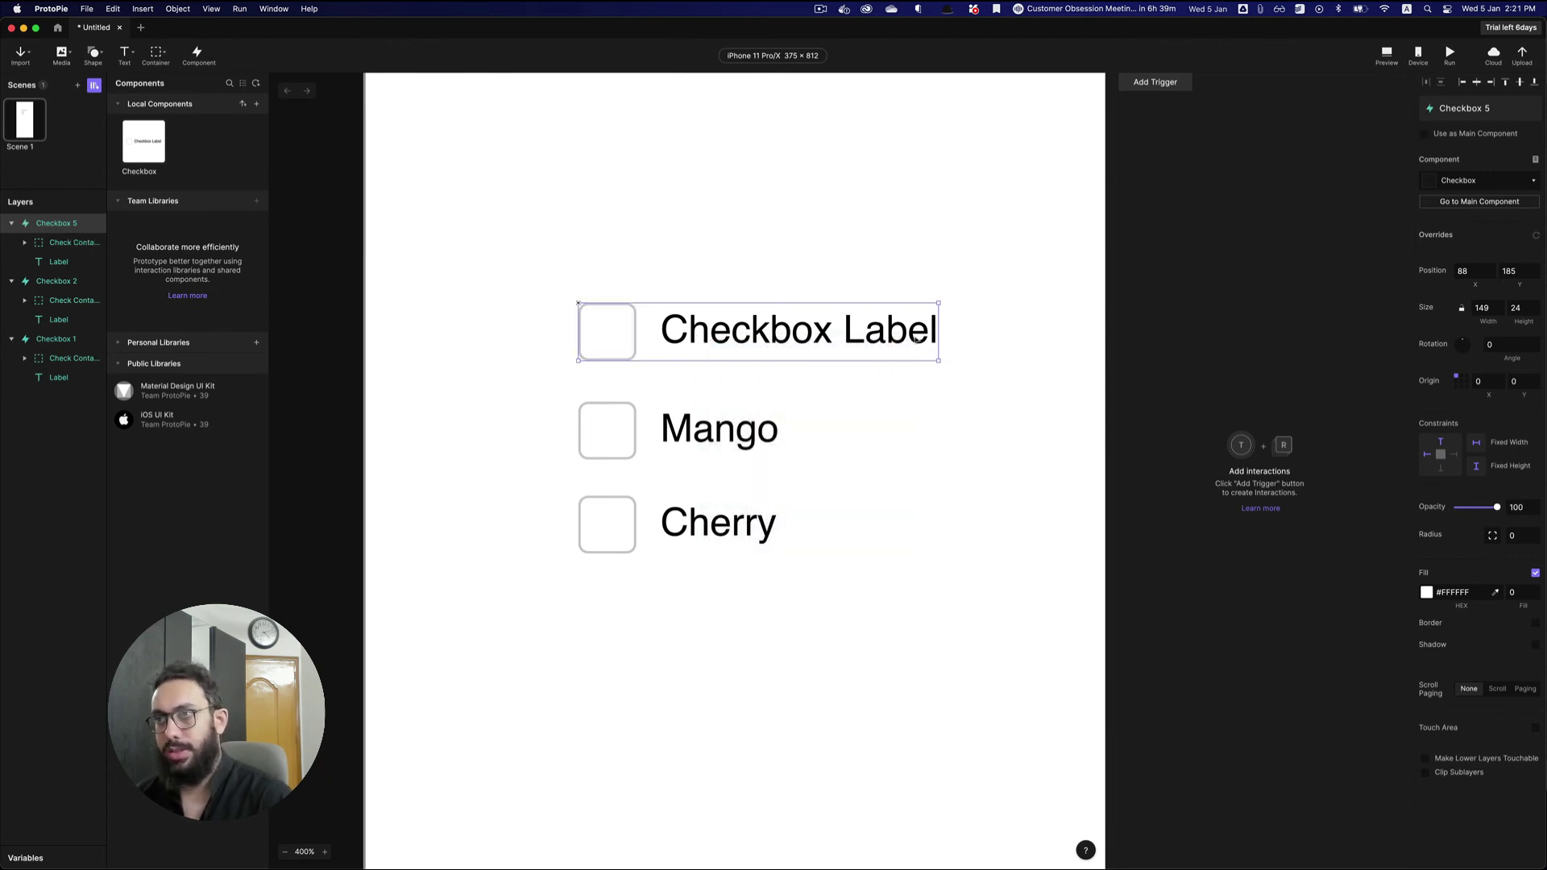
- View the Checkbox main component from the local components and again from the topmost instance, returning to Scene 1 each time
double_click(137, 138)
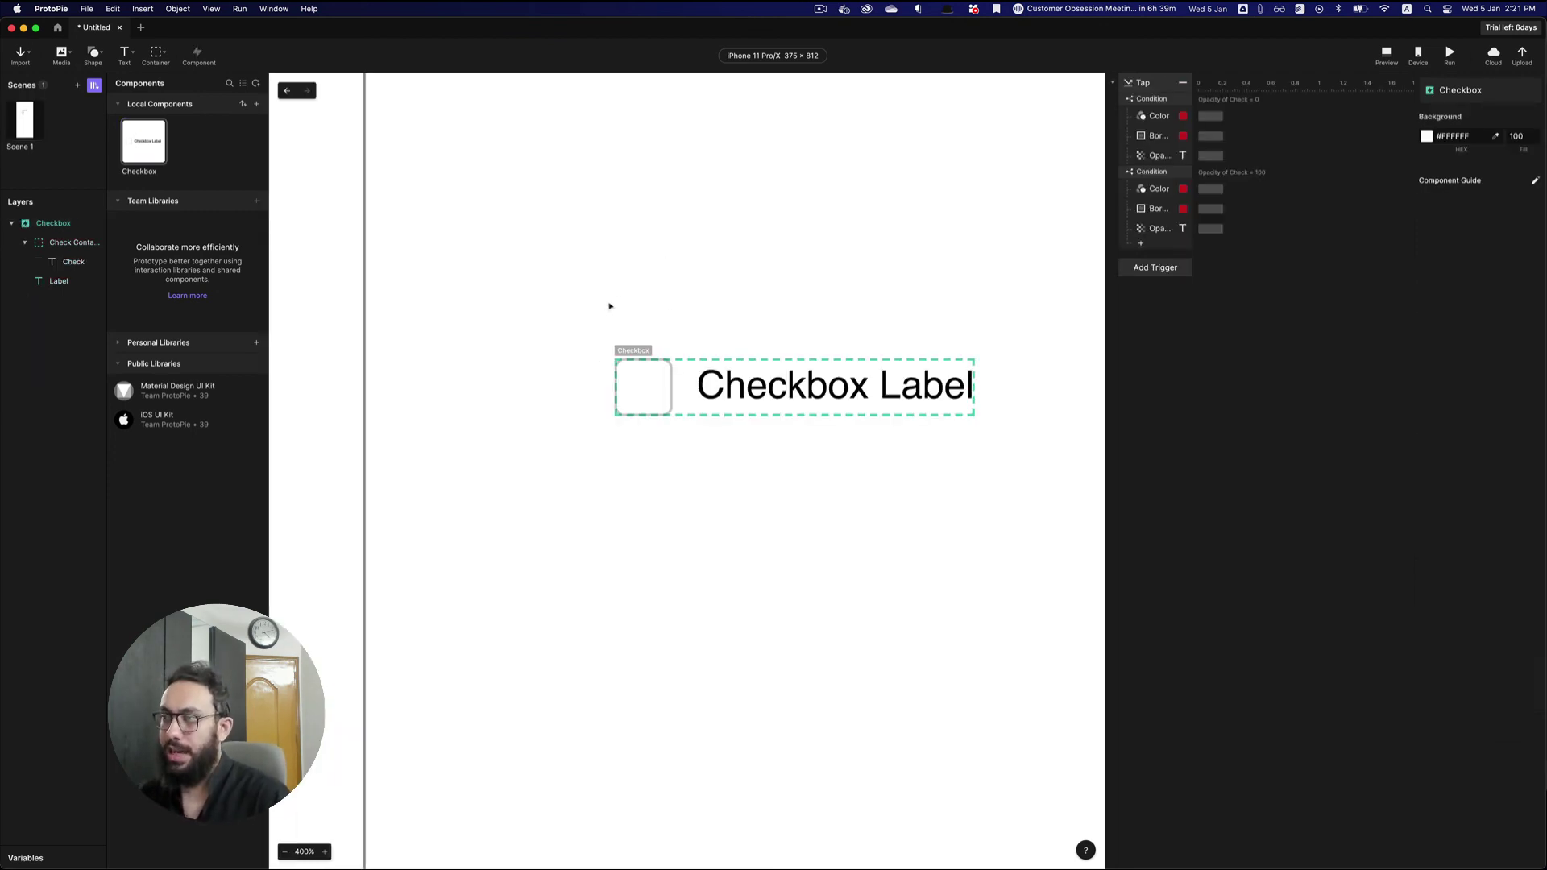
click(287, 91)
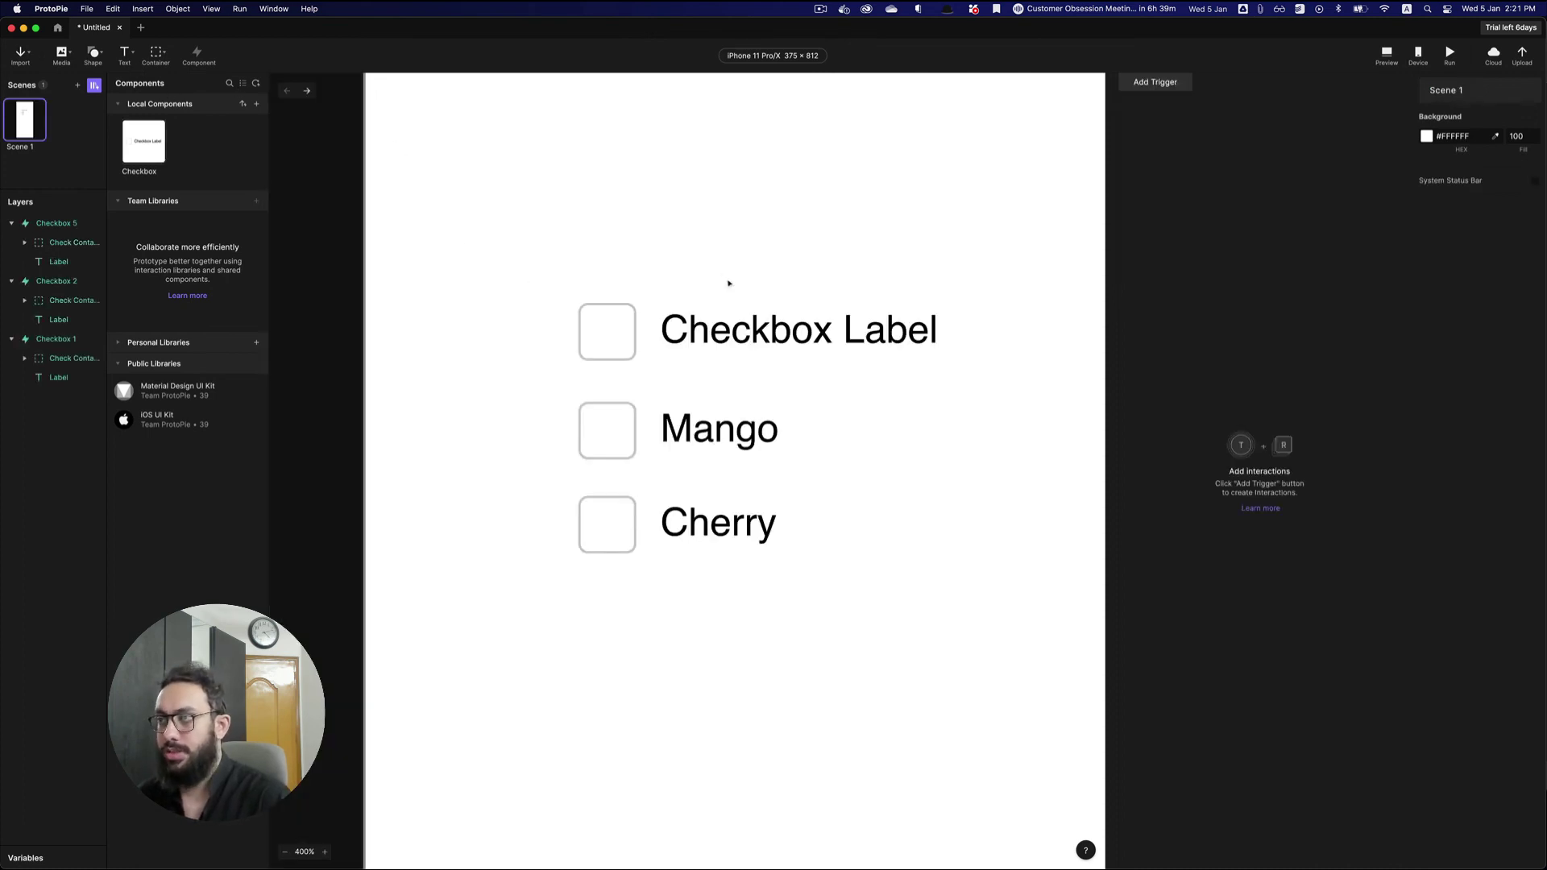
click(740, 316)
right_click(739, 310)
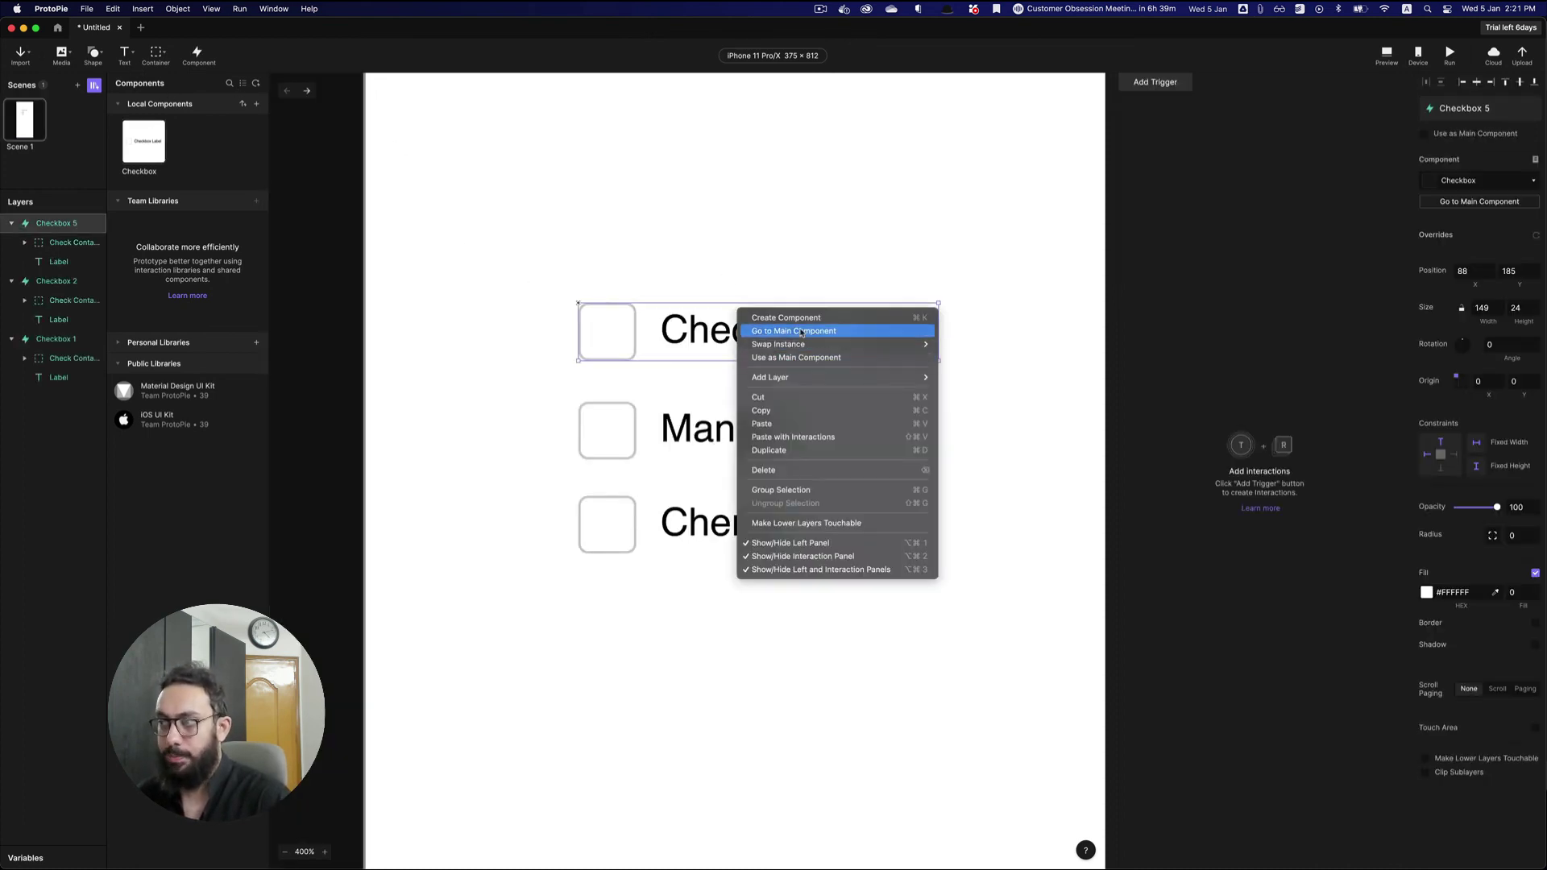
click(766, 330)
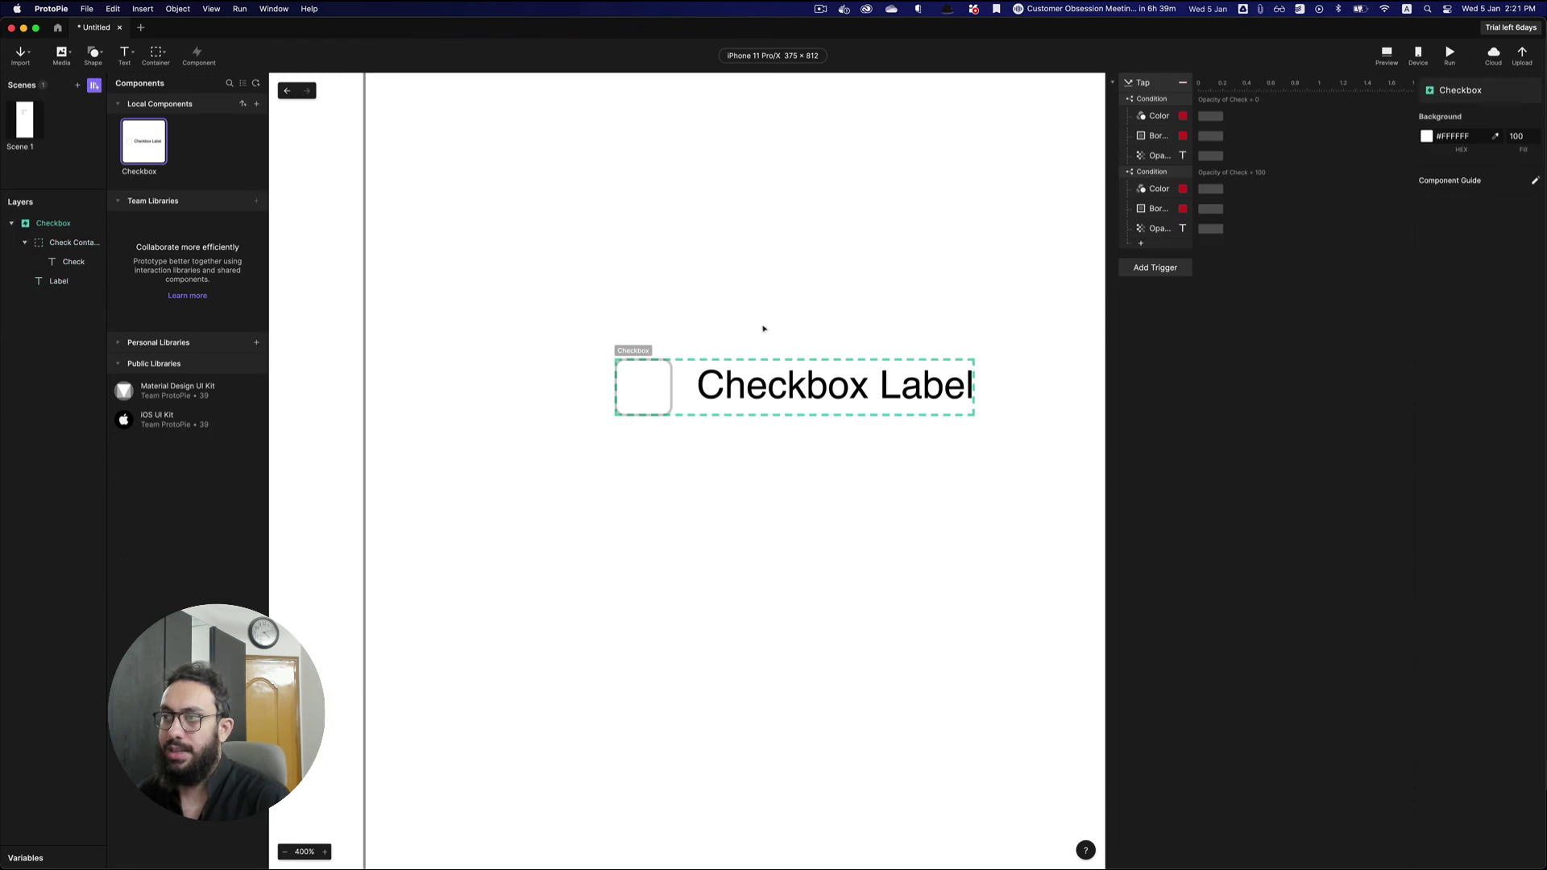
click(287, 90)
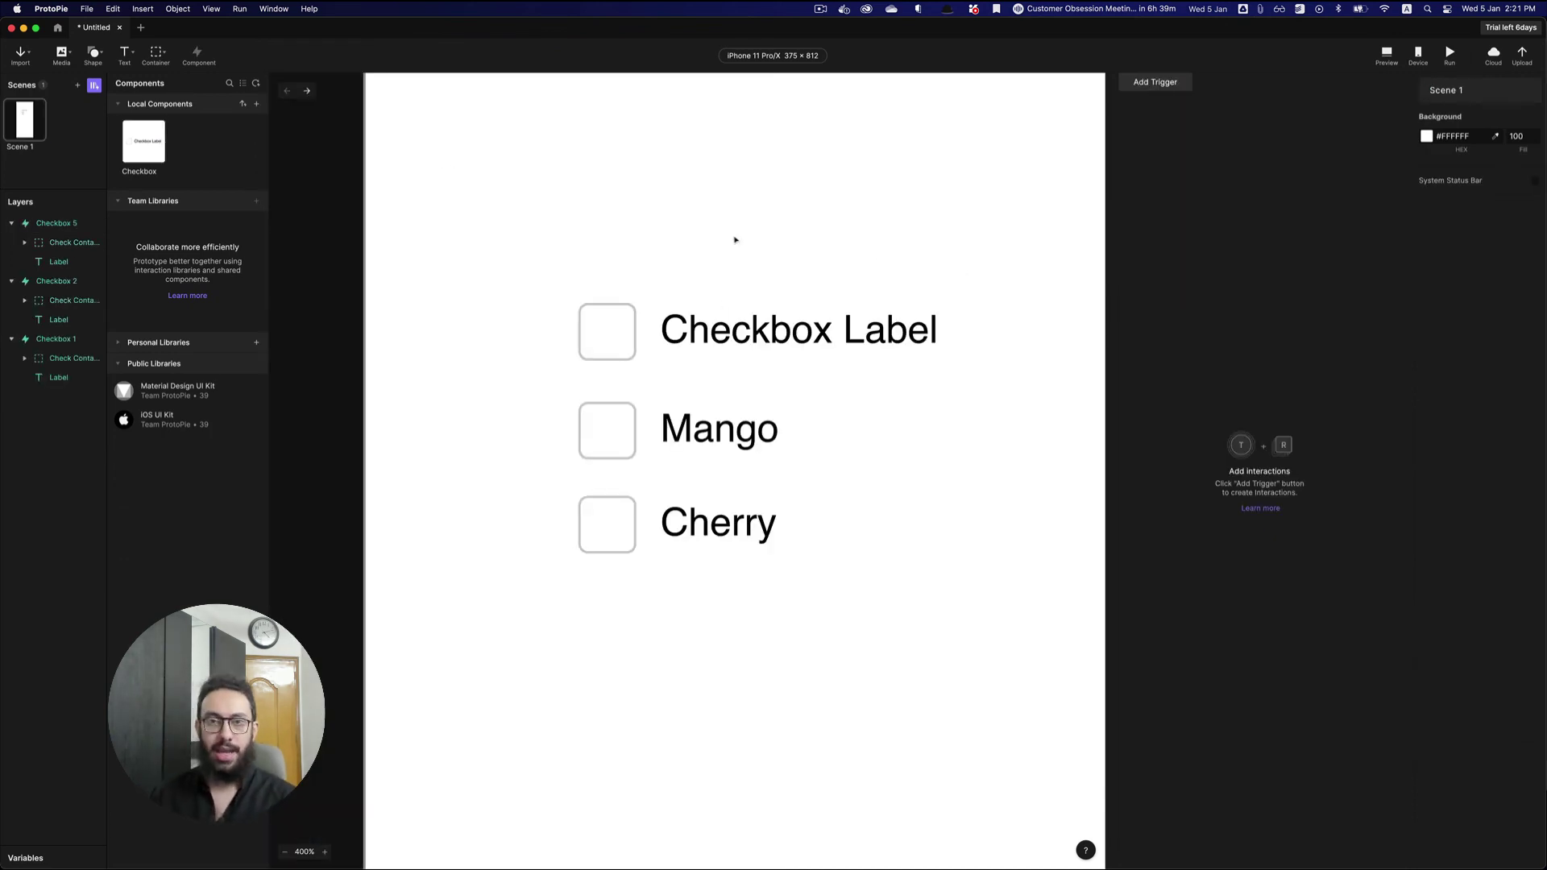